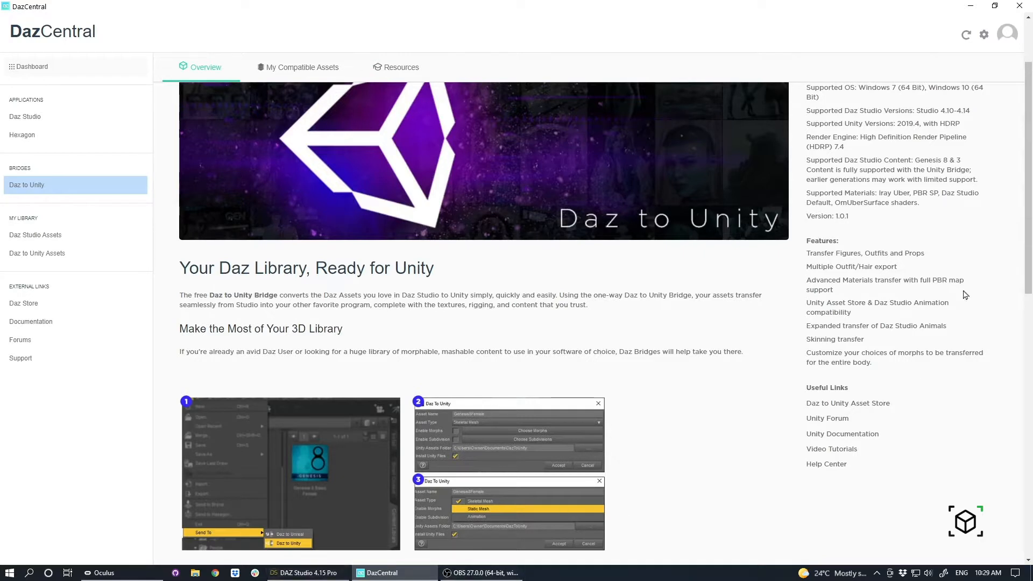
# Switch to DAZ Studio and load the Genesis 8.1 Basic Male figure into the empty scene.
pyautogui.click(330, 573)
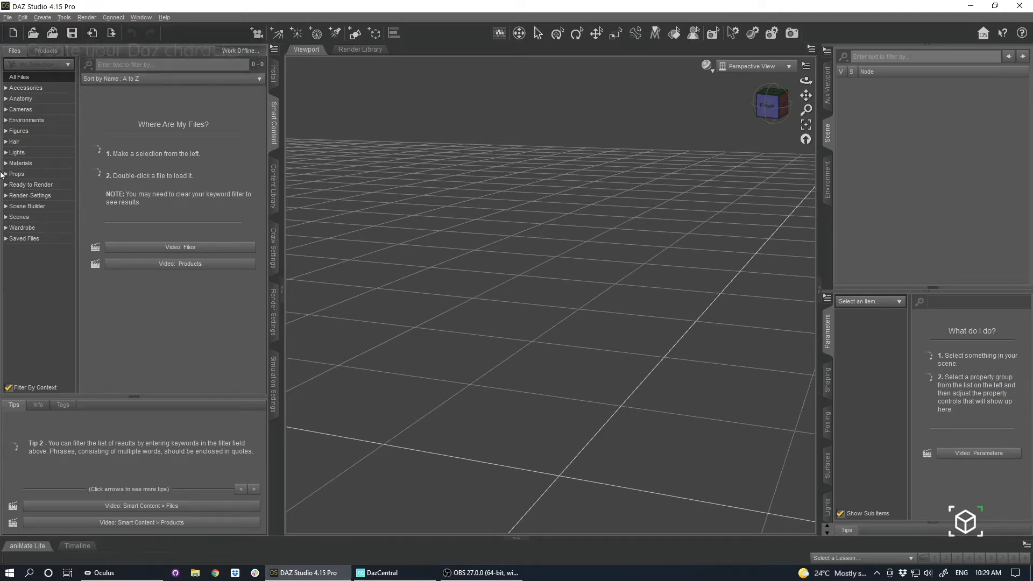
pyautogui.click(34, 142)
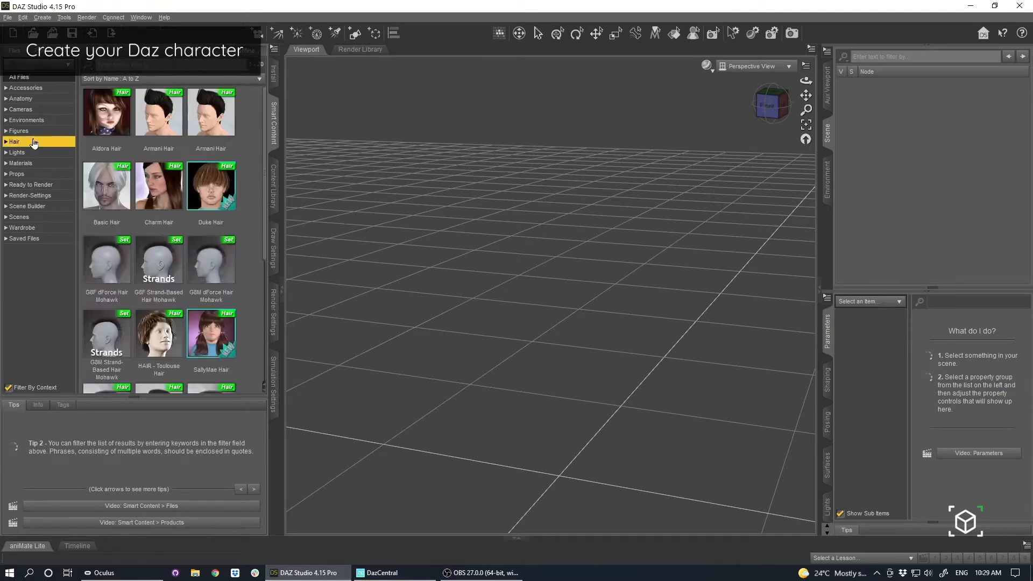
pyautogui.click(23, 132)
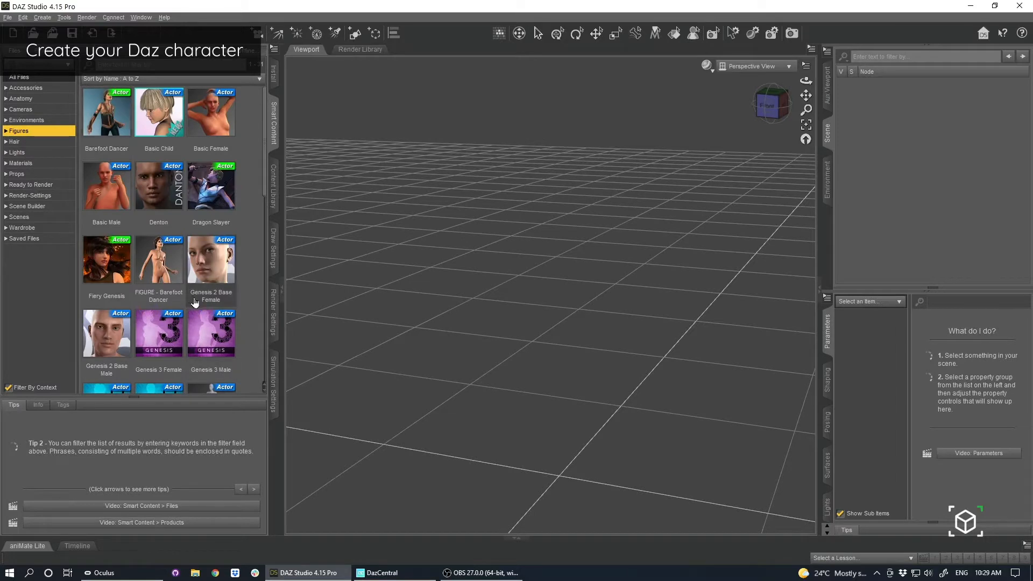
pyautogui.scroll(-5, 142, 260)
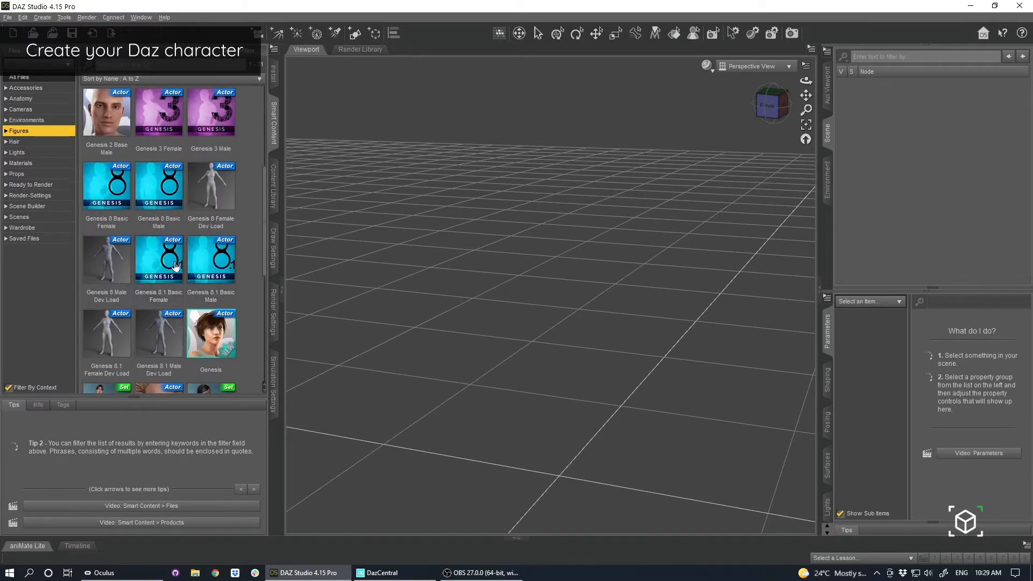
pyautogui.doubleClick(221, 269)
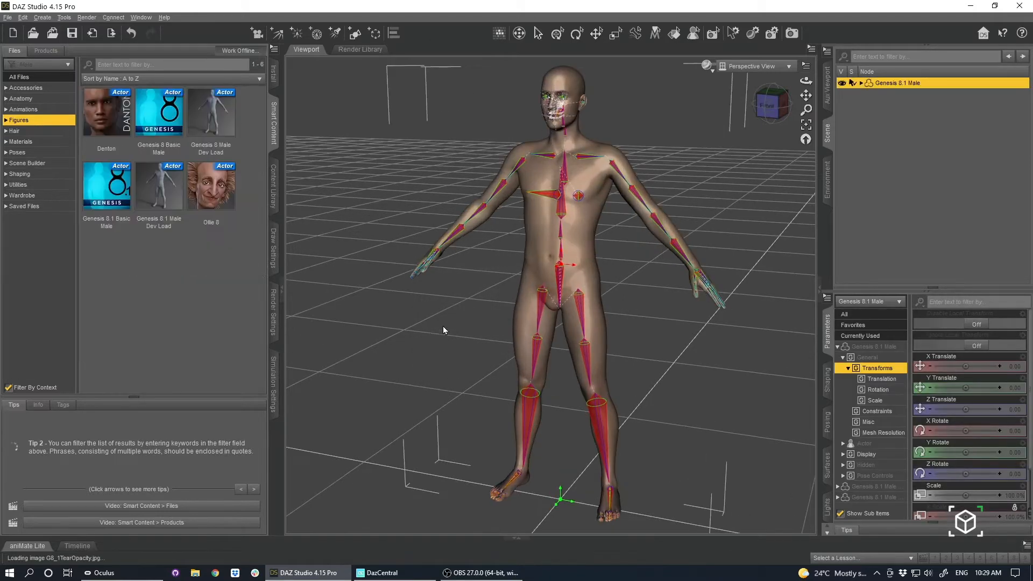
# Dress the male figure with the Basic Wear MuscleShirt and the Fashion America Boots from the wardrobe content.
pyautogui.scroll(3, 431, 339)
pyautogui.scroll(-3, 429, 339)
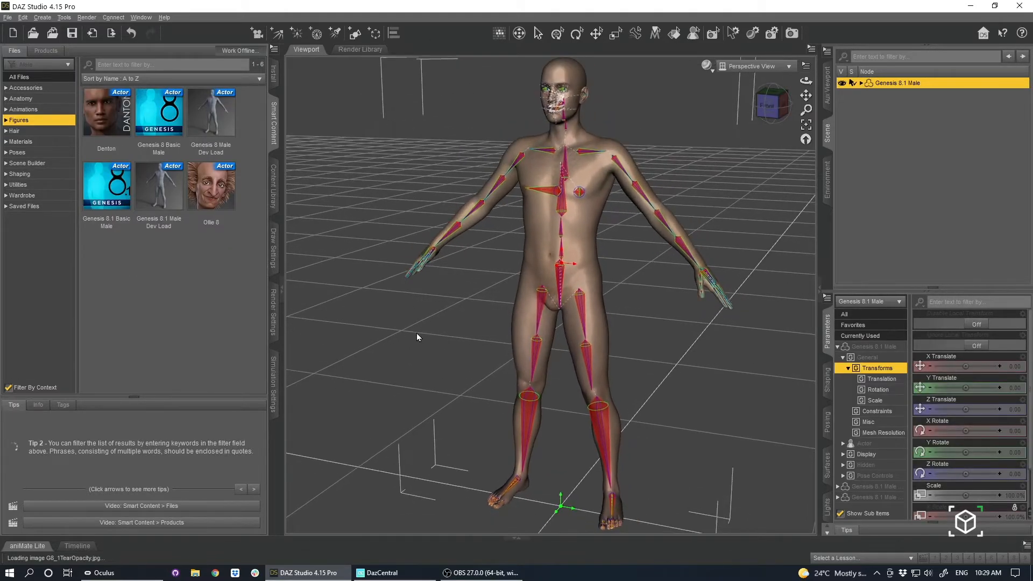
pyautogui.moveTo(806, 80); pyautogui.dragTo(1, 271)
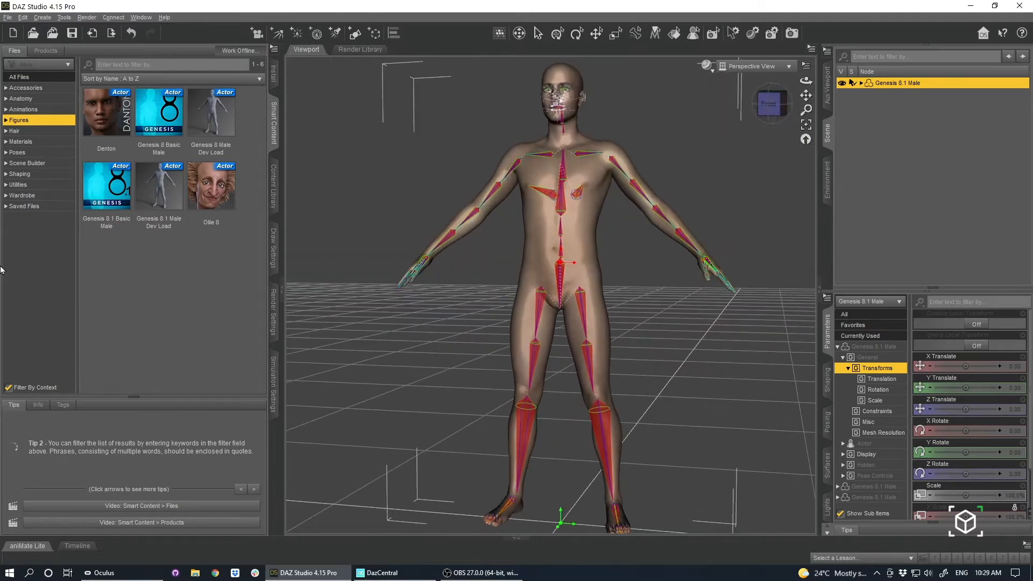
pyautogui.click(23, 195)
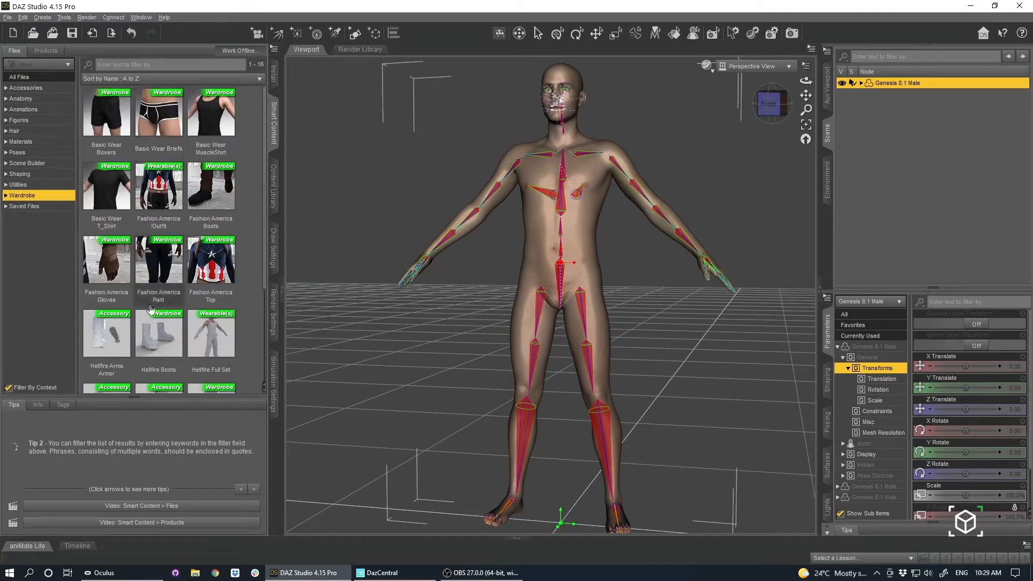
pyautogui.click(601, 231)
pyautogui.scroll(-3, 162, 197)
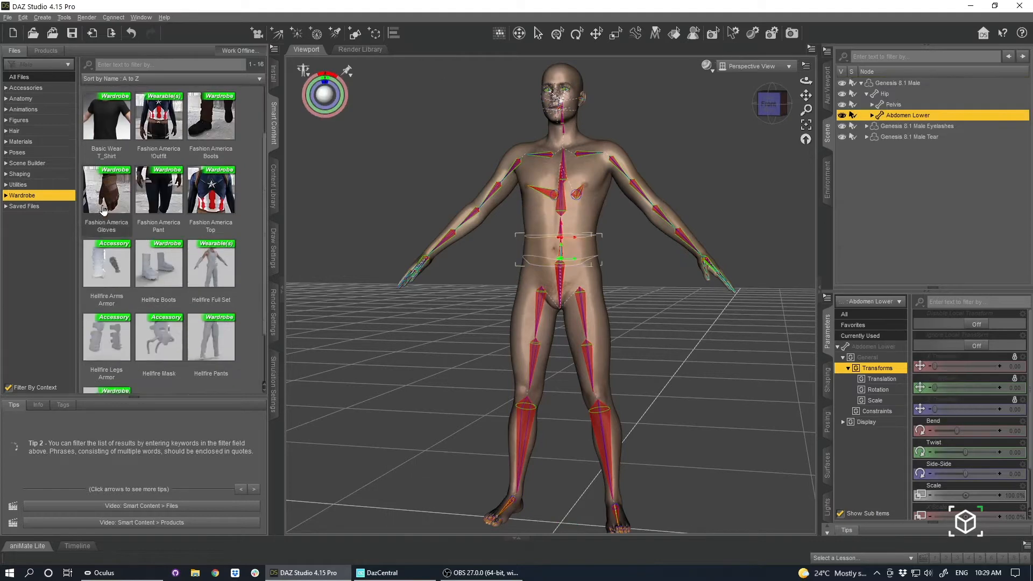
pyautogui.scroll(3, 162, 197)
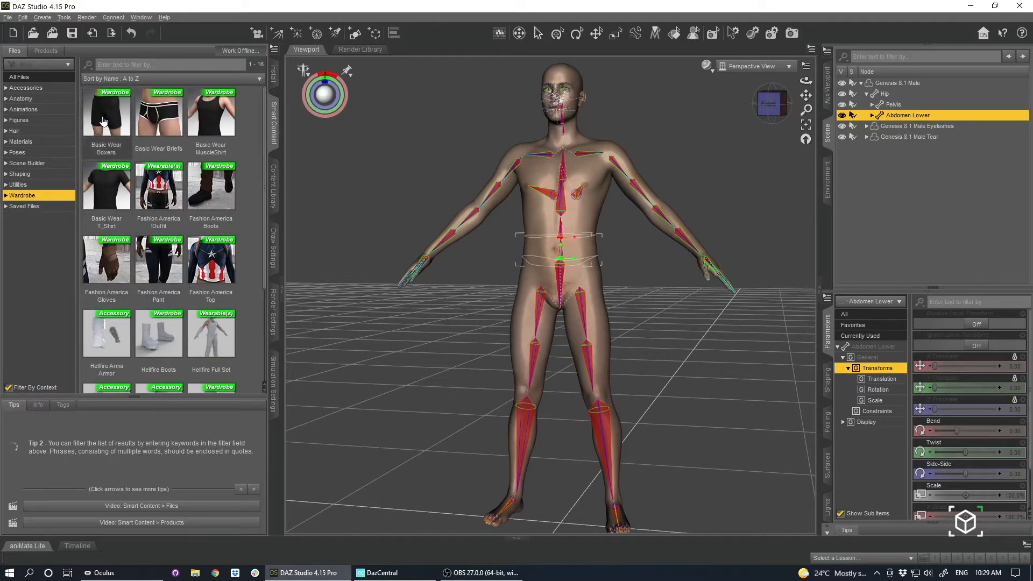
pyautogui.doubleClick(214, 123)
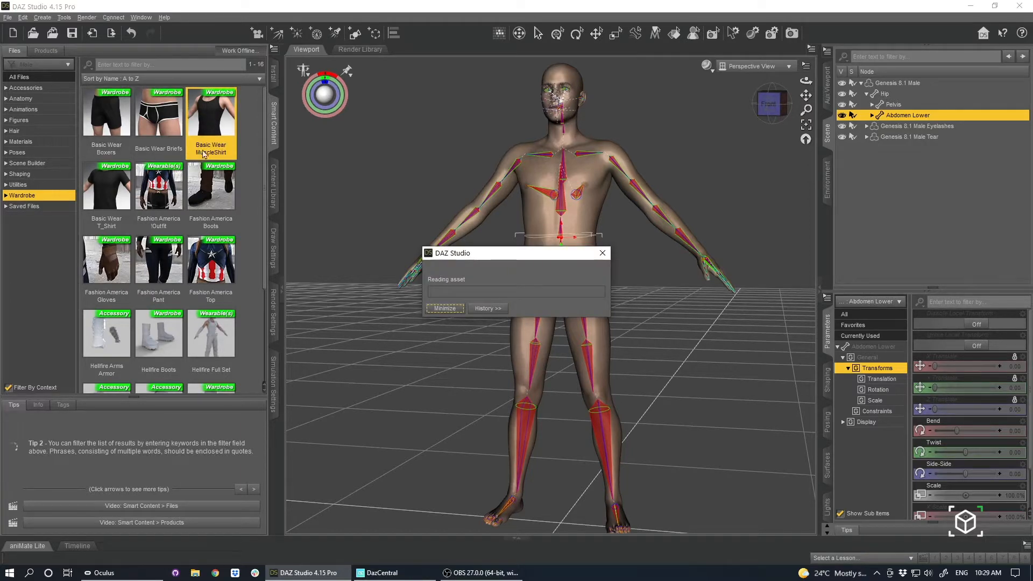
pyautogui.doubleClick(213, 193)
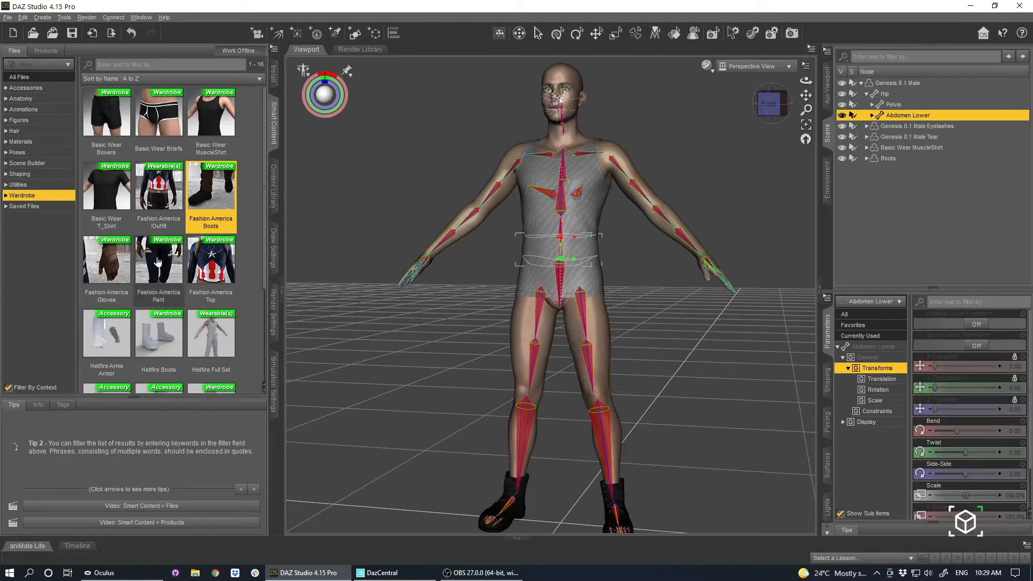
# Add the Fashion America Pant to the male figure.
pyautogui.scroll(-3, 160, 258)
pyautogui.scroll(3, 161, 258)
pyautogui.doubleClick(165, 265)
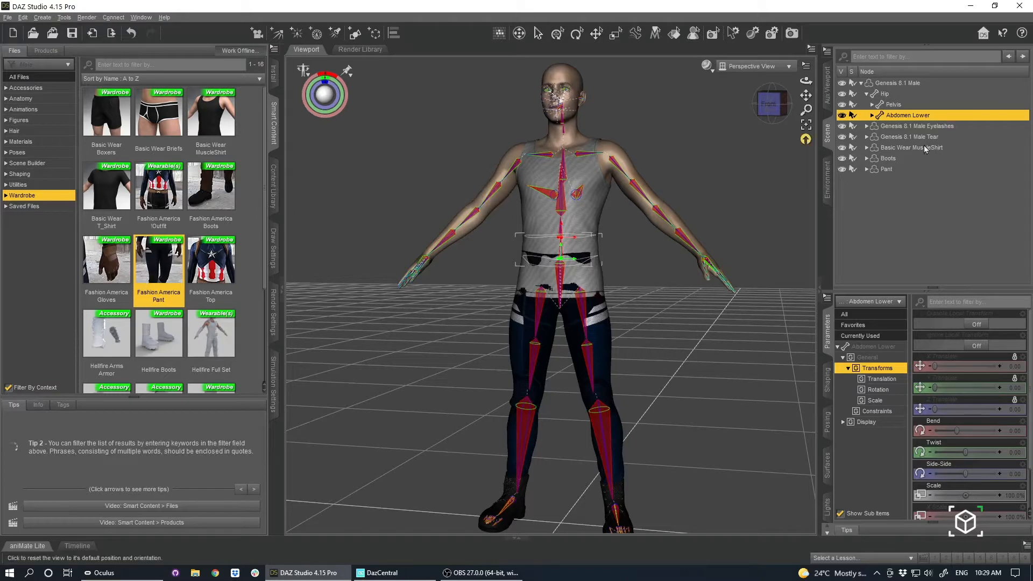
# Delete the Genesis 8.1 Male Eyelashes node from the figure.
pyautogui.click(911, 127)
pyautogui.click(903, 149)
pyautogui.click(908, 127)
pyautogui.rightClick(906, 129)
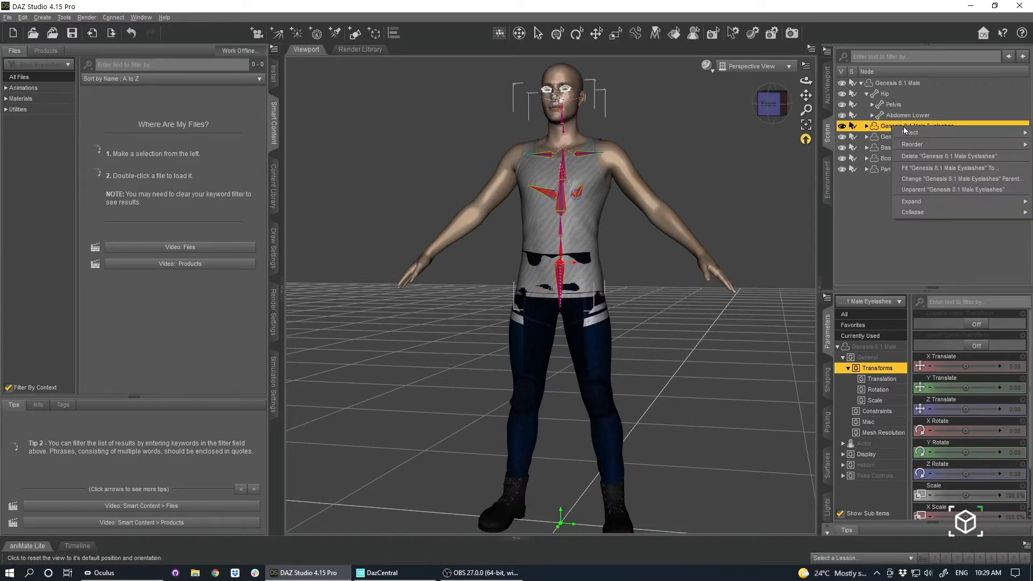
pyautogui.click(852, 225)
pyautogui.click(904, 126)
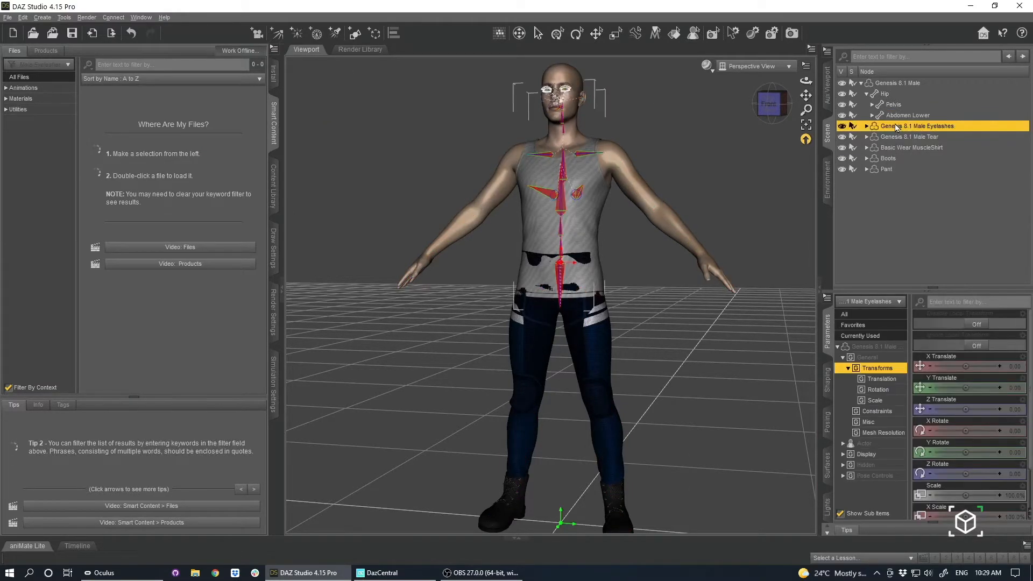
pyautogui.rightClick(904, 125)
pyautogui.click(915, 153)
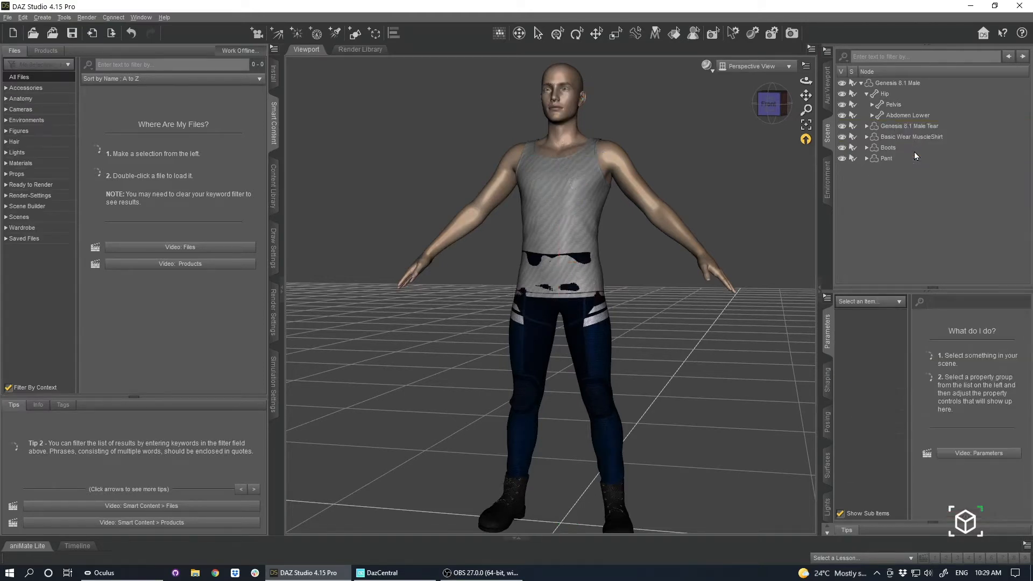
# Delete the Genesis 8.1 Male Tear node from the figure.
pyautogui.click(905, 137)
pyautogui.click(903, 119)
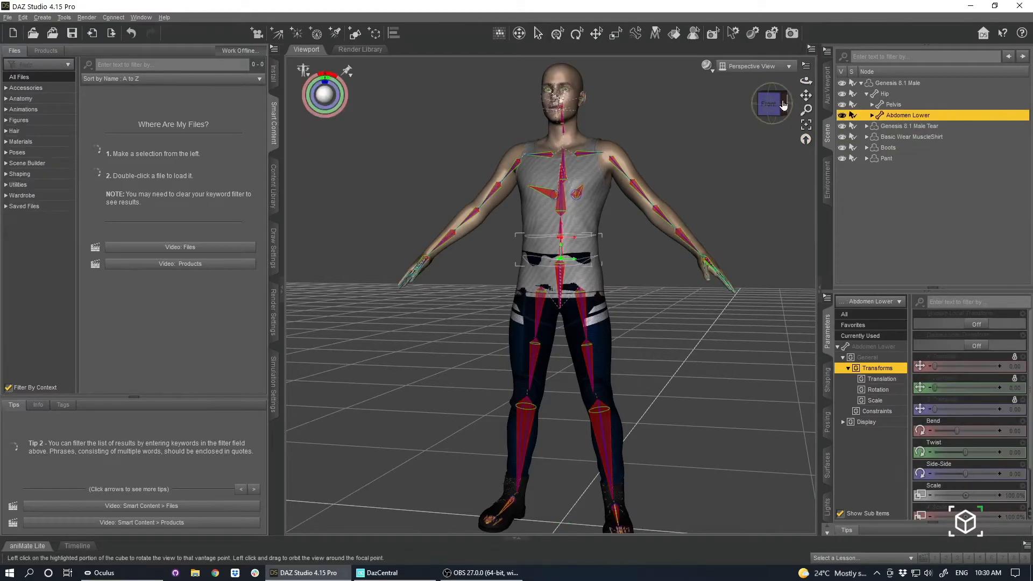
pyautogui.moveTo(769, 100); pyautogui.dragTo(776, 105)
pyautogui.click(913, 136)
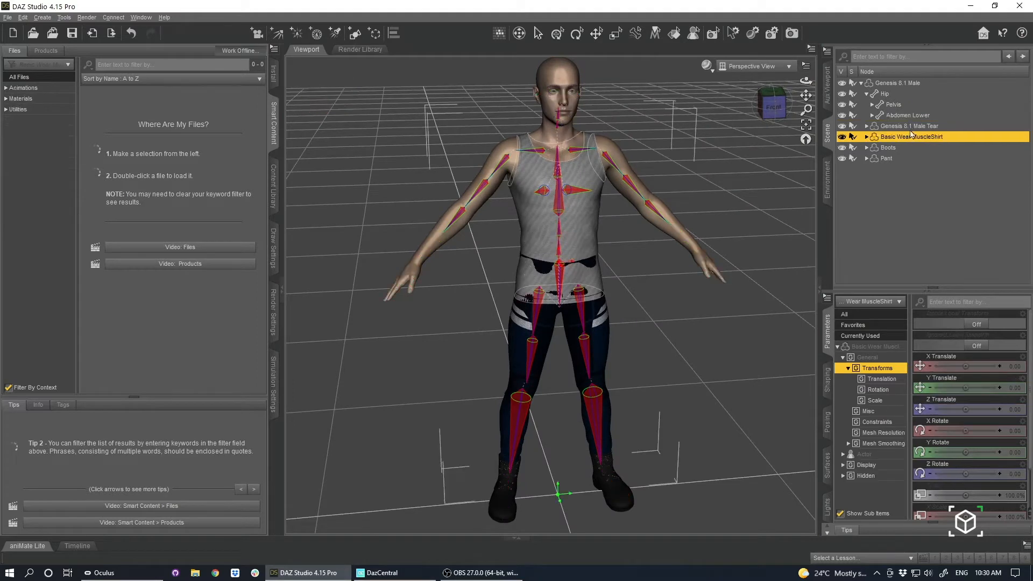
pyautogui.click(911, 127)
pyautogui.rightClick(909, 128)
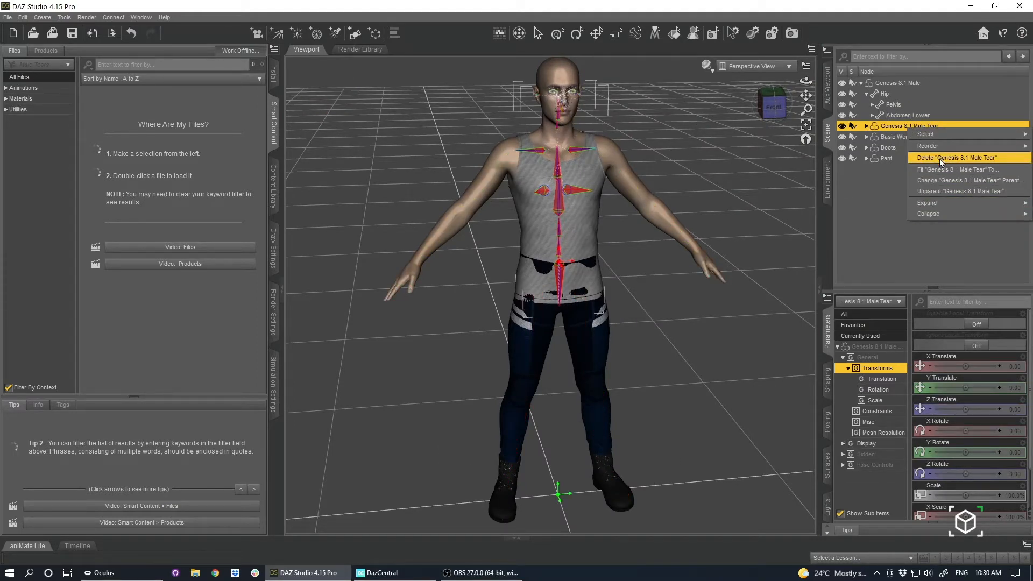
pyautogui.click(940, 159)
# Delete the Pant item from the figure, keeping the muscle shirt and boots.
pyautogui.click(899, 128)
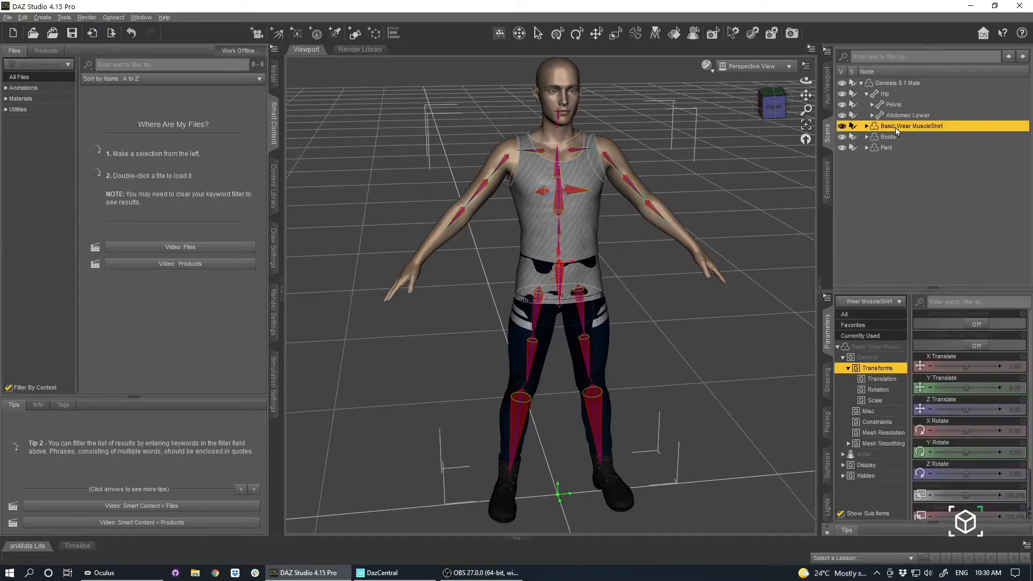
pyautogui.click(890, 136)
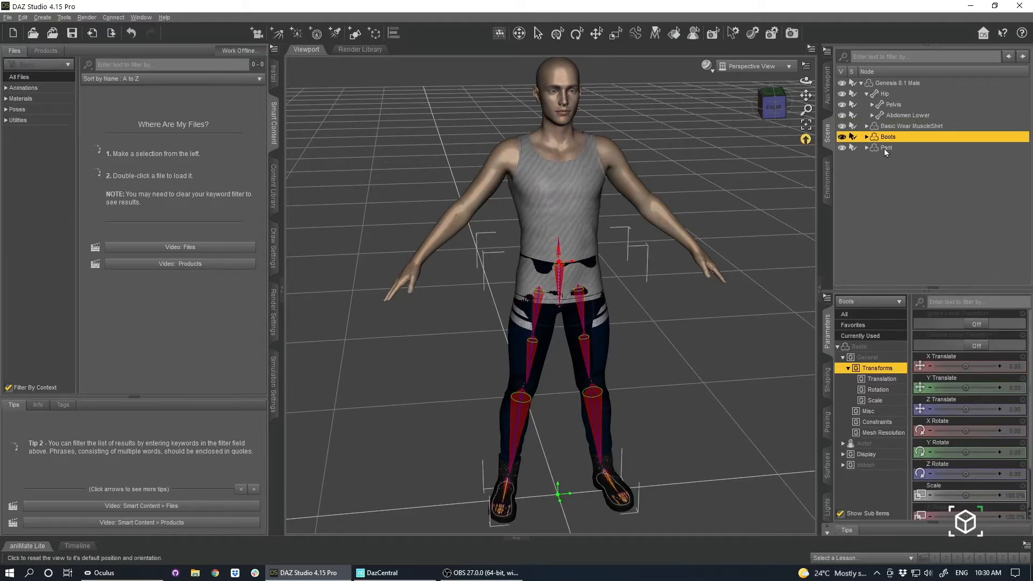
pyautogui.click(884, 149)
pyautogui.rightClick(884, 149)
pyautogui.moveTo(912, 234)
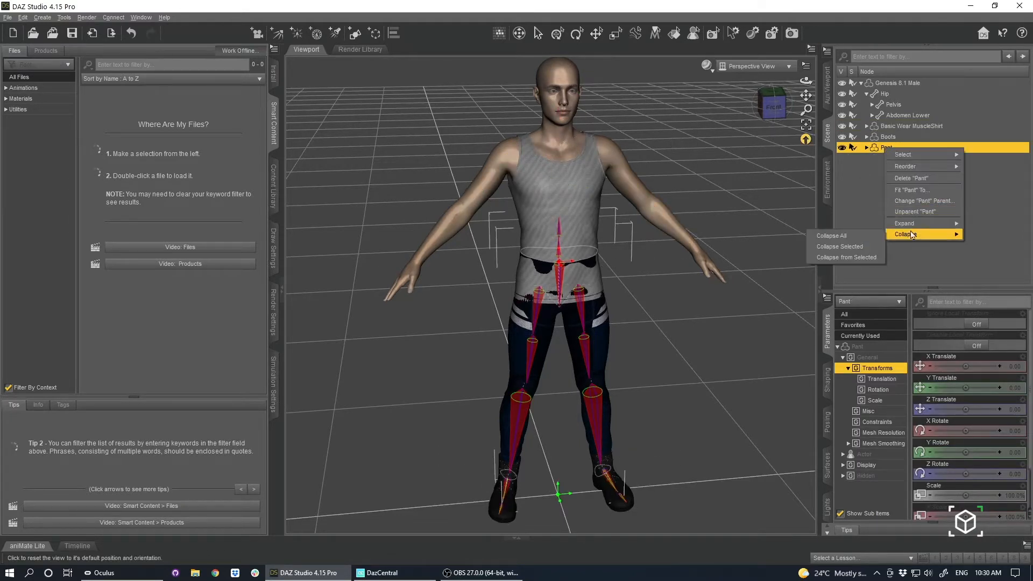
pyautogui.click(913, 178)
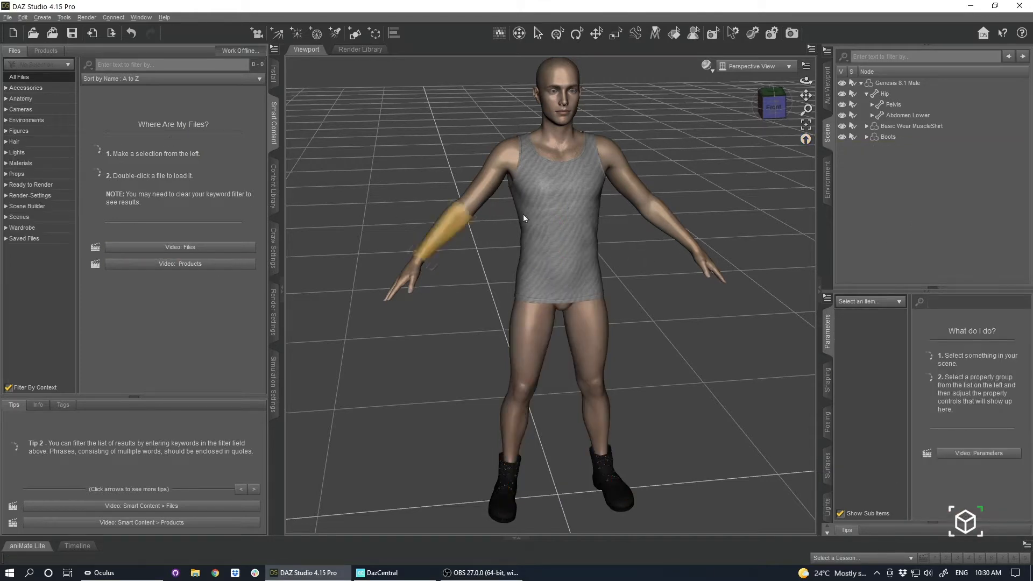
# Reselect the figure and dress it with the Hellfire Pants from the wardrobe content.
pyautogui.click(592, 193)
pyautogui.click(18, 185)
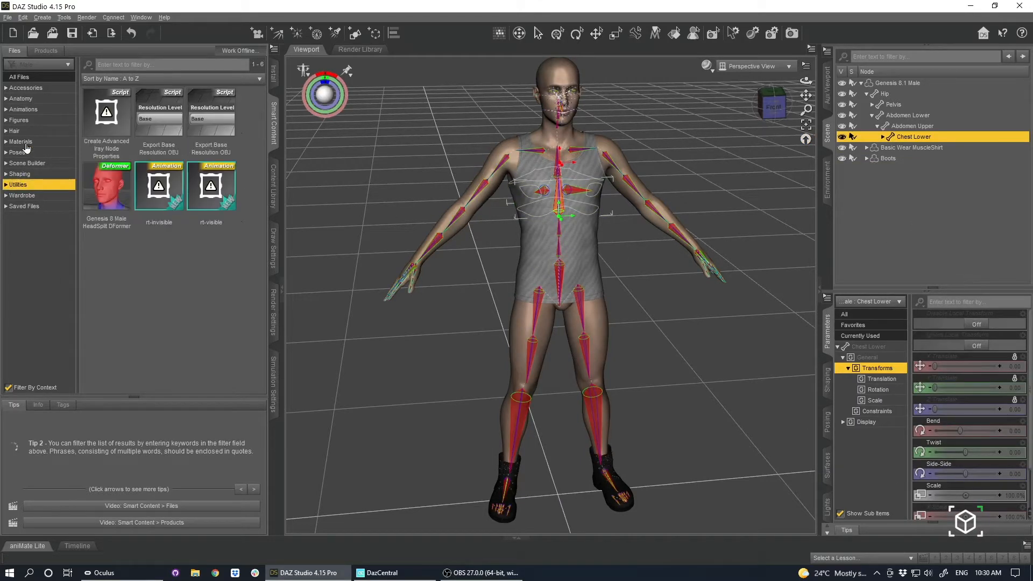
pyautogui.click(24, 143)
pyautogui.click(27, 120)
pyautogui.click(27, 99)
pyautogui.click(11, 196)
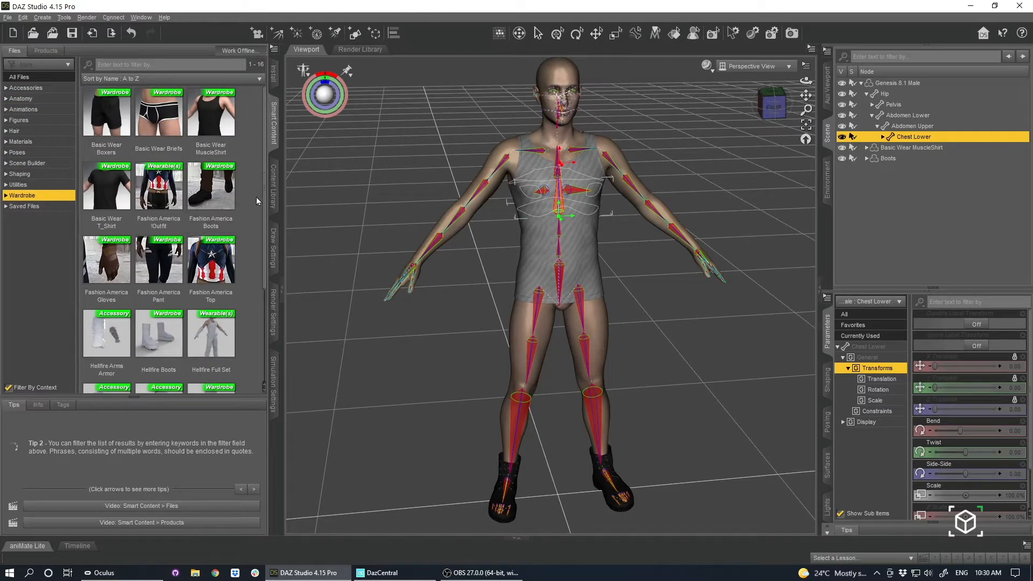
pyautogui.moveTo(264, 207); pyautogui.dragTo(269, 301)
pyautogui.doubleClick(211, 279)
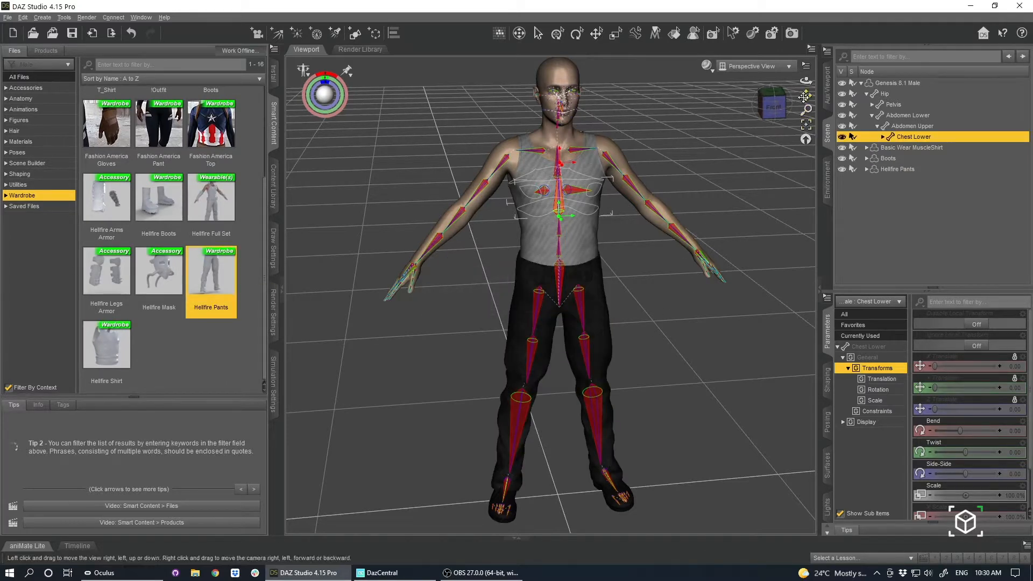
# Inspect the dressed character from several angles and browse the materials and hair available for it.
pyautogui.moveTo(774, 106); pyautogui.dragTo(762, 85)
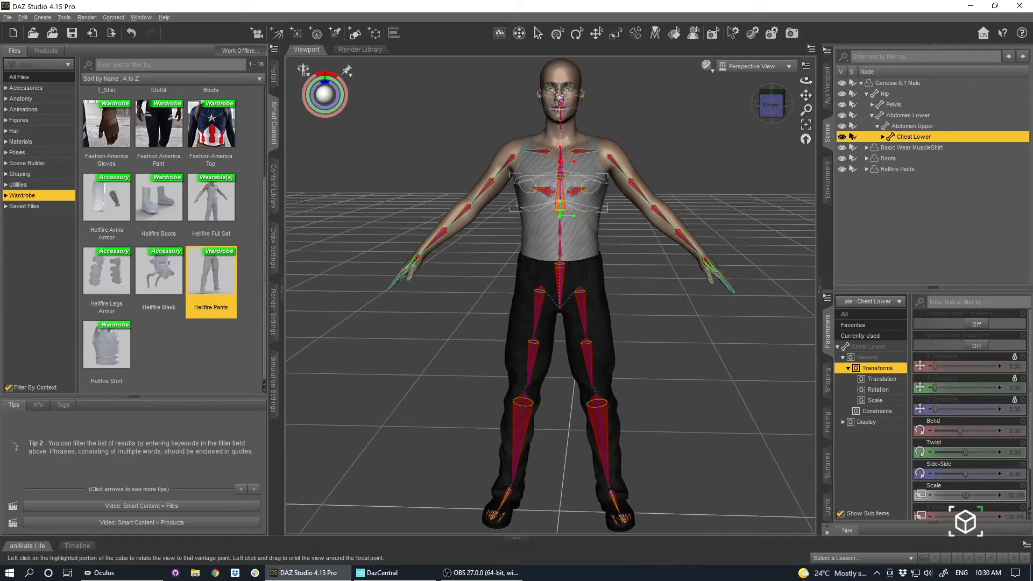
pyautogui.click(19, 142)
pyautogui.click(20, 132)
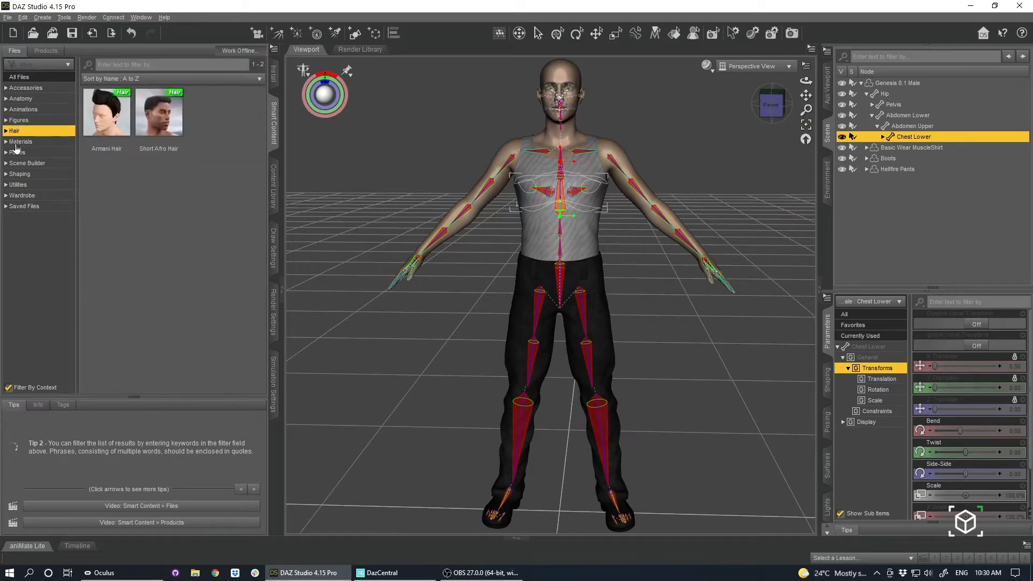
pyautogui.click(771, 114)
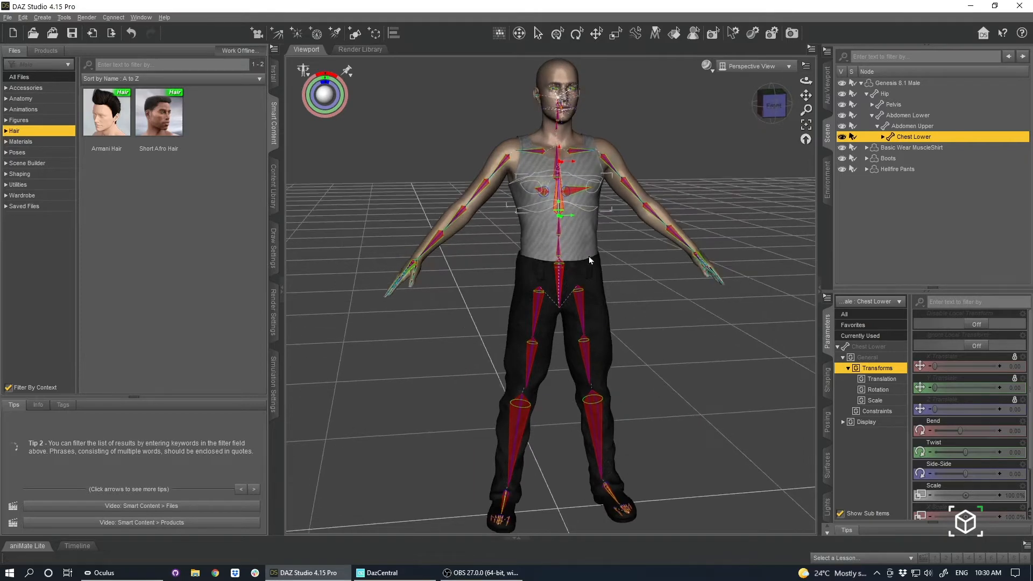
pyautogui.moveTo(806, 81); pyautogui.dragTo(802, 241)
pyautogui.scroll(-2, 561, 114)
pyautogui.scroll(2, 587, 214)
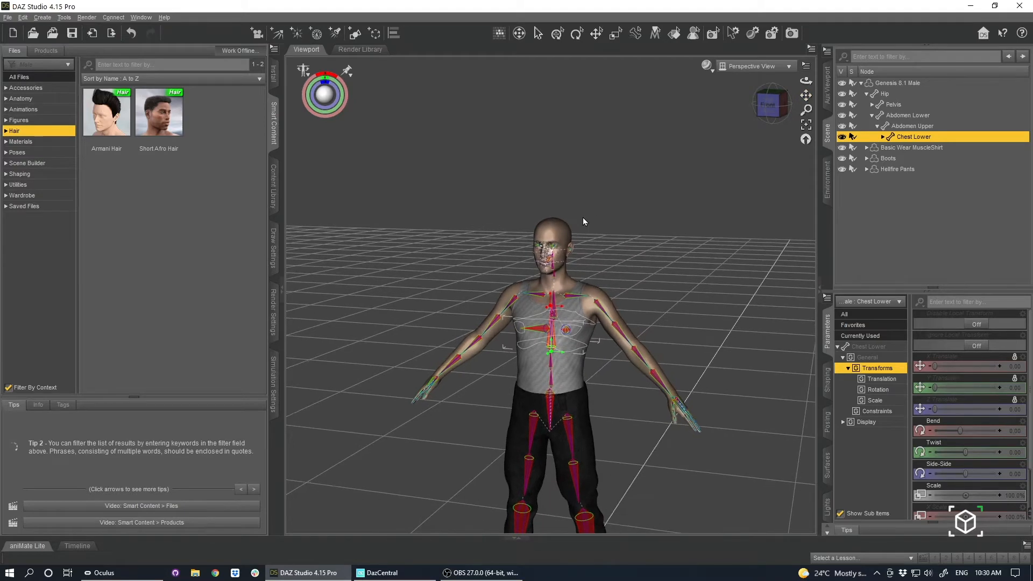
pyautogui.moveTo(807, 96); pyautogui.dragTo(831, 1)
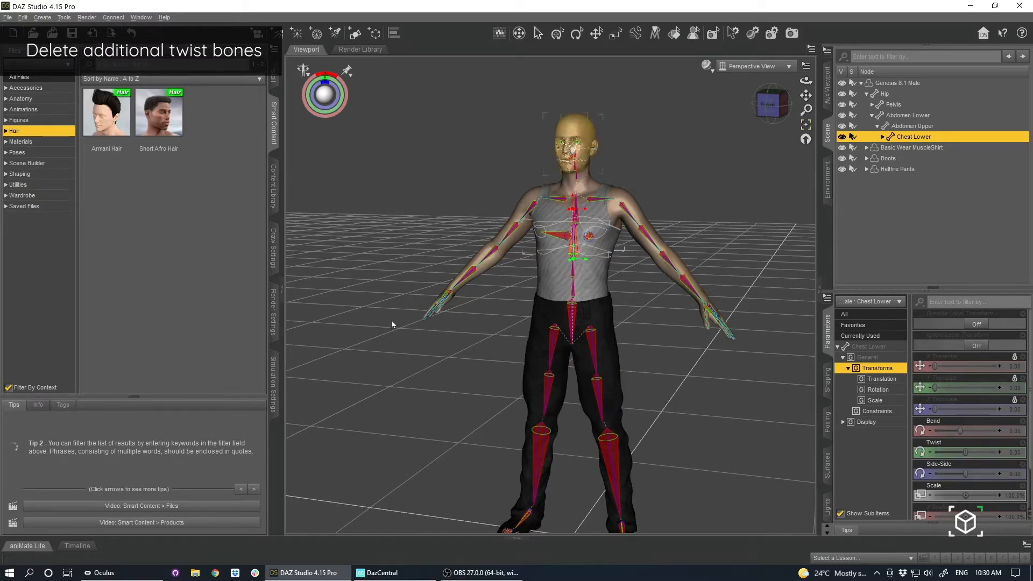
# Delete the Left Shoulder Twist bone from the Genesis 8.1 Male skeleton.
pyautogui.click(646, 238)
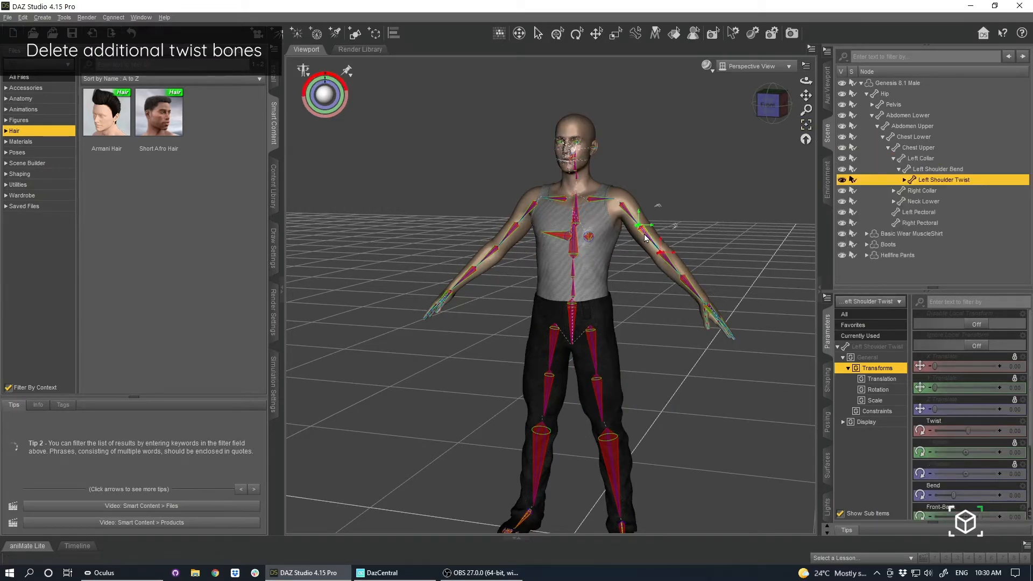
pyautogui.click(64, 17)
pyautogui.click(114, 134)
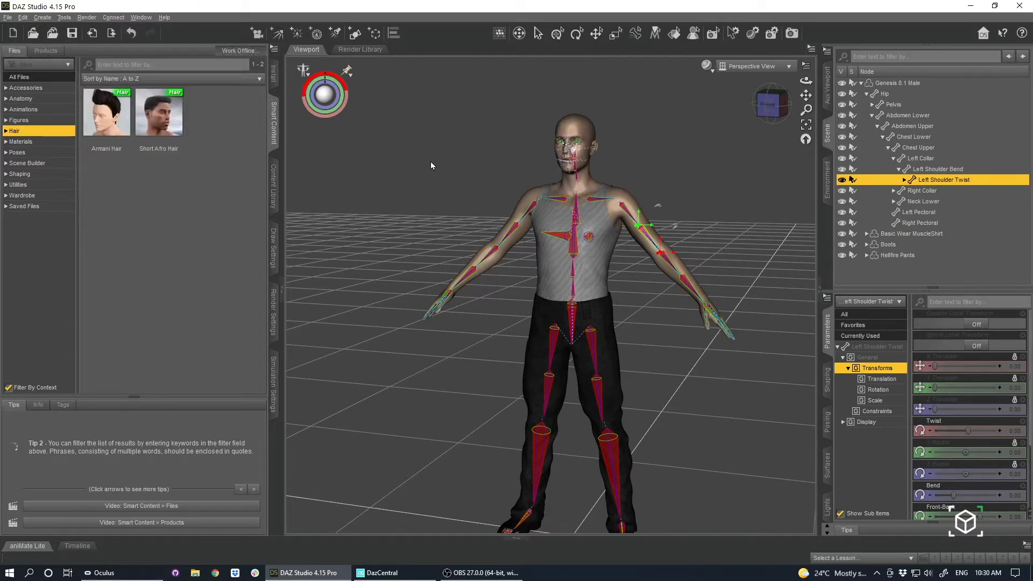
pyautogui.click(638, 236)
pyautogui.click(646, 240)
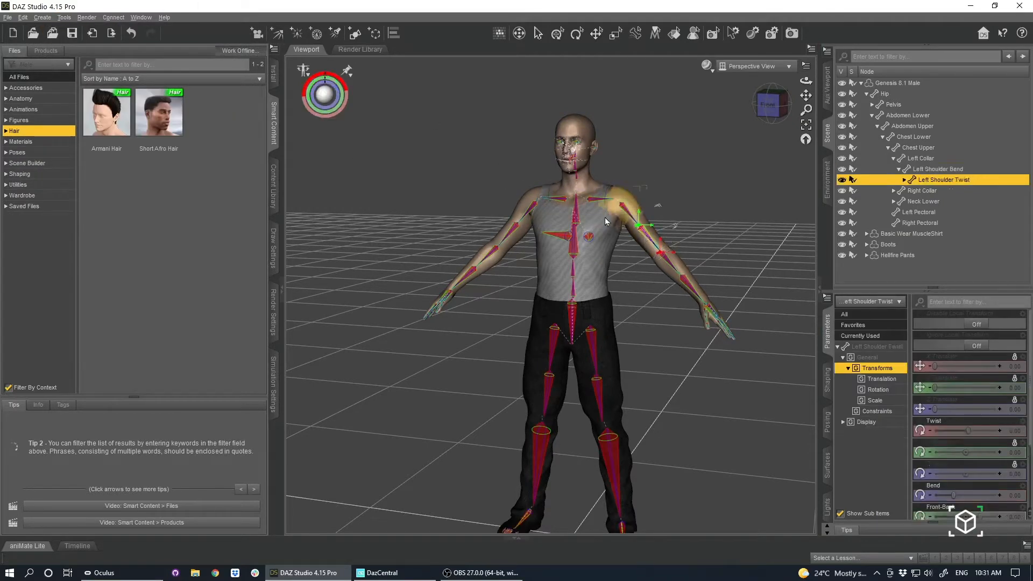
pyautogui.click(512, 231)
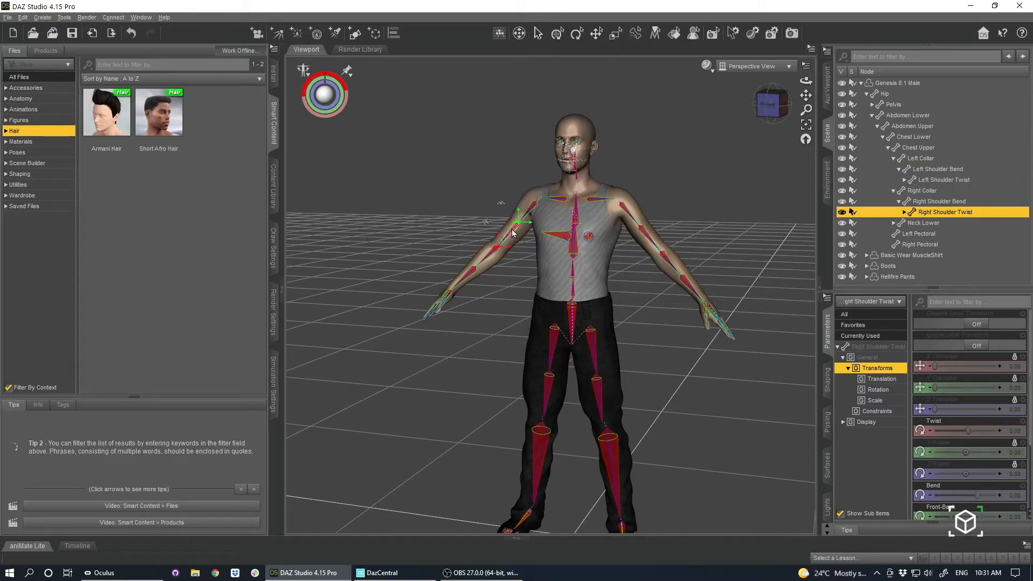
pyautogui.click(649, 242)
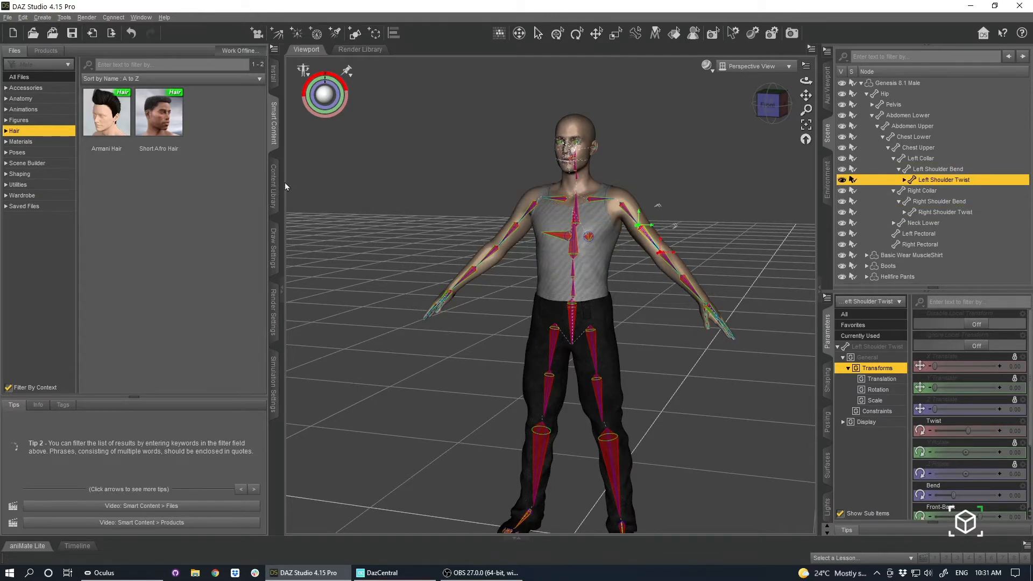
pyautogui.rightClick(650, 239)
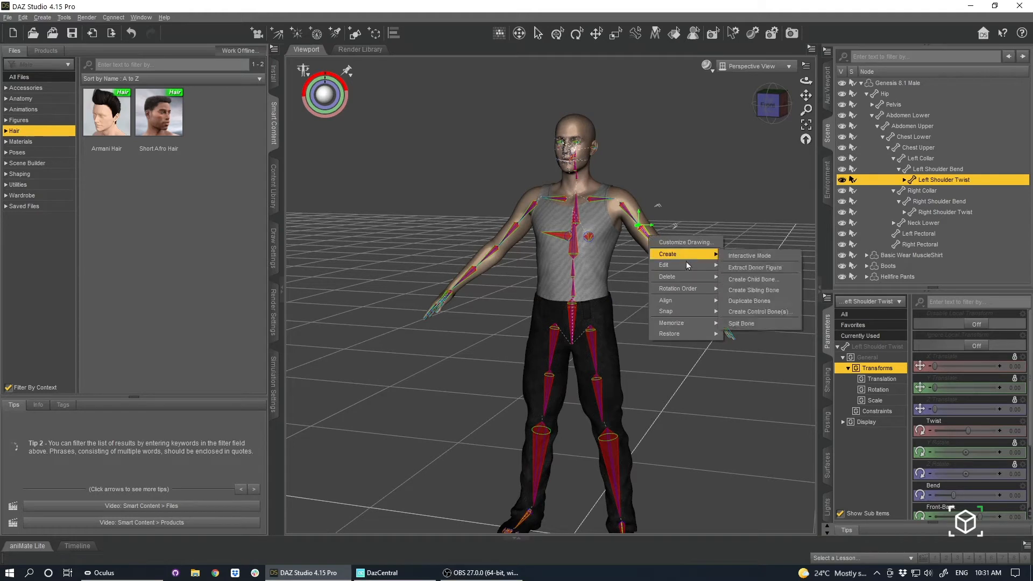
pyautogui.moveTo(680, 279)
pyautogui.click(760, 280)
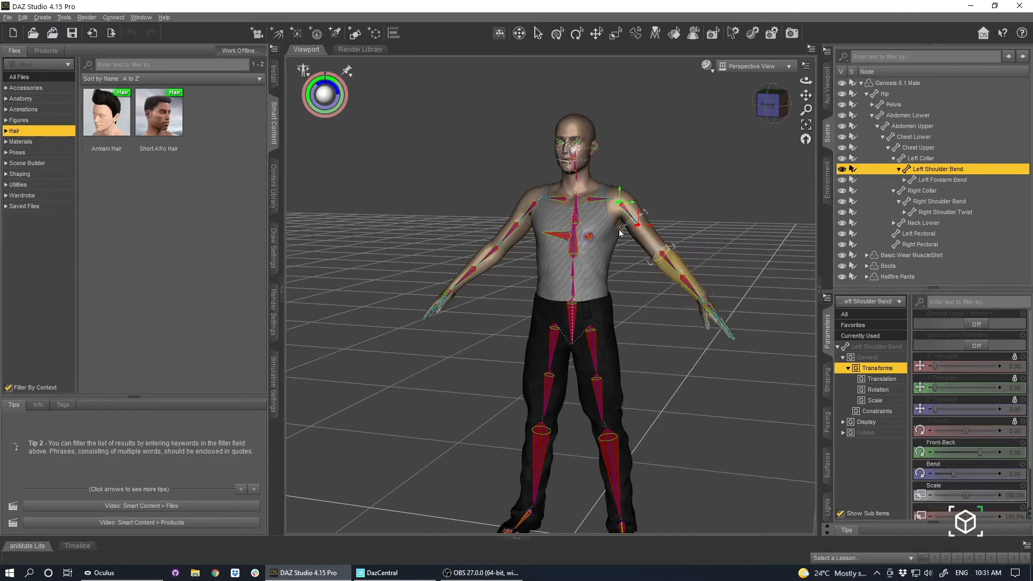
# Delete the Right Shoulder Twist bone from the Genesis 8.1 Male skeleton.
pyautogui.click(514, 229)
pyautogui.rightClick(512, 231)
pyautogui.moveTo(538, 271)
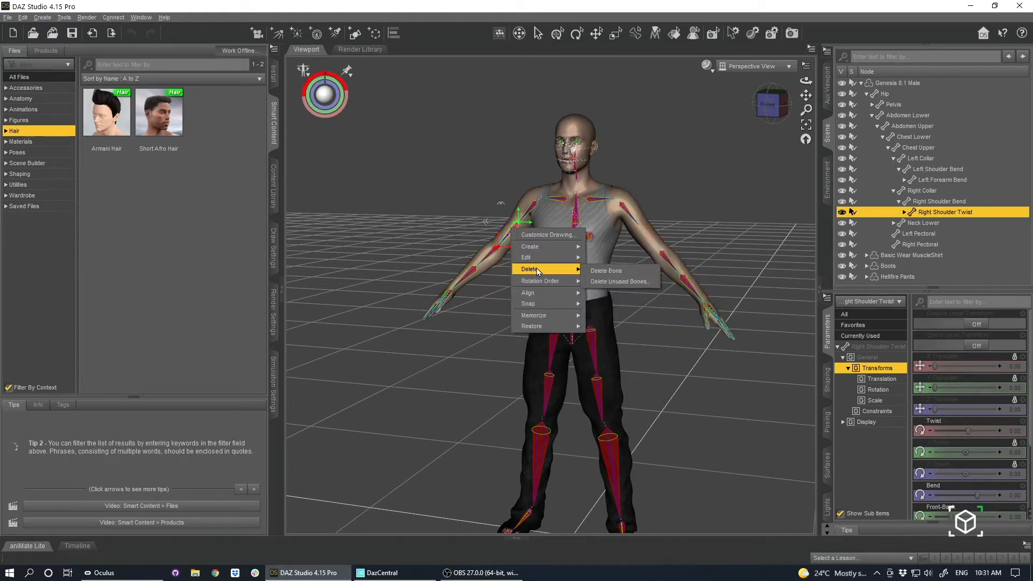
pyautogui.click(613, 270)
# Delete the Left Thigh Twist bone from the Genesis 8.1 Male skeleton.
pyautogui.rightClick(602, 386)
pyautogui.moveTo(622, 405)
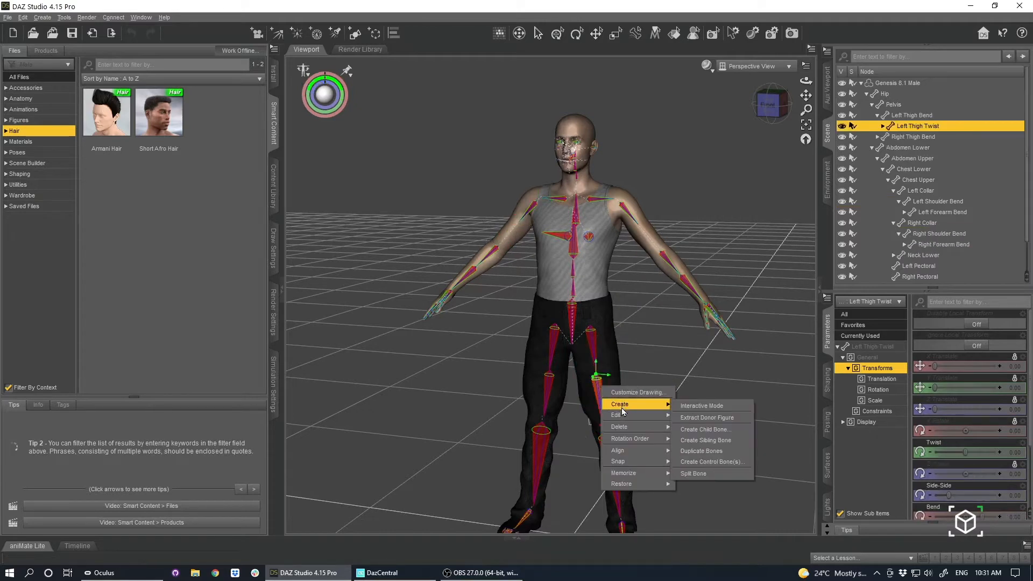
pyautogui.moveTo(624, 427)
pyautogui.click(694, 426)
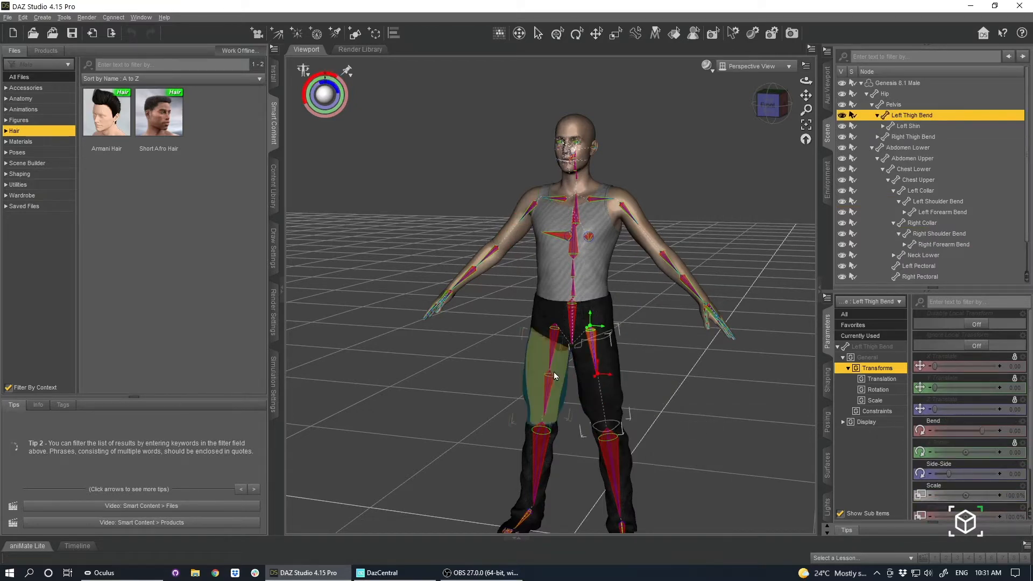
# Delete the Right Thigh Twist bone from the Genesis 8.1 Male skeleton.
pyautogui.click(556, 376)
pyautogui.rightClick(553, 380)
pyautogui.moveTo(589, 420)
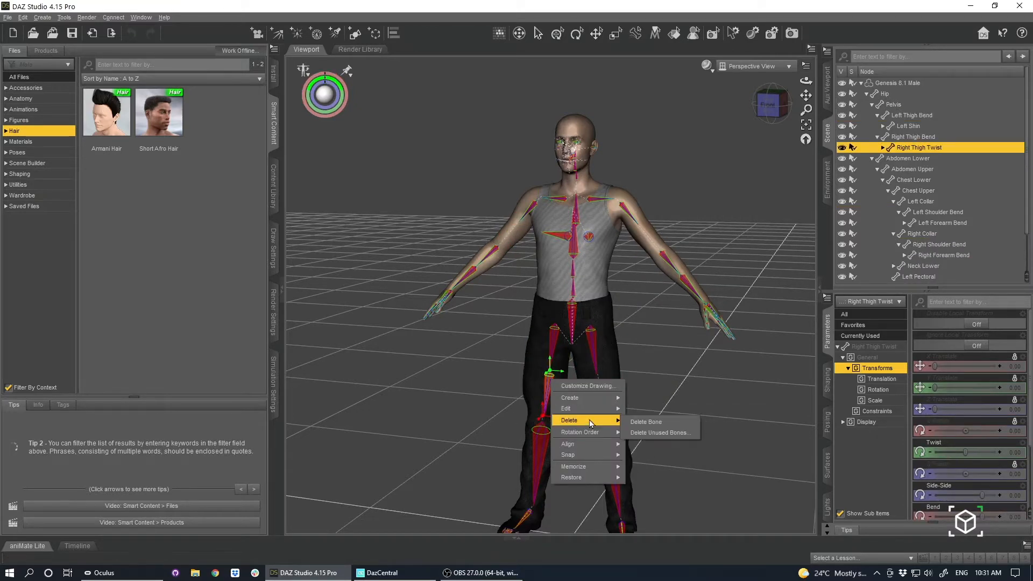
pyautogui.click(676, 425)
pyautogui.moveTo(773, 97); pyautogui.dragTo(741, 127)
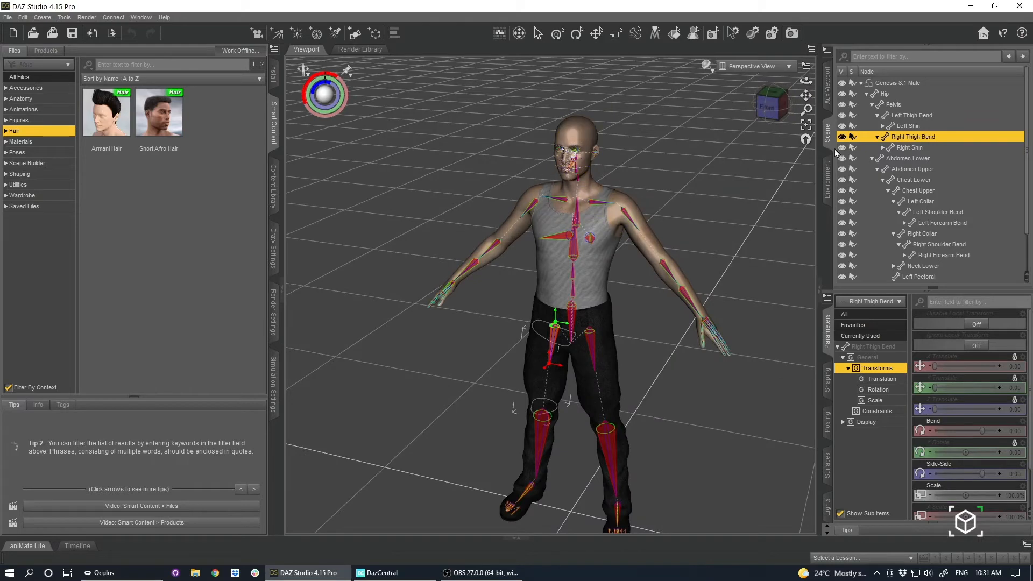
pyautogui.click(768, 108)
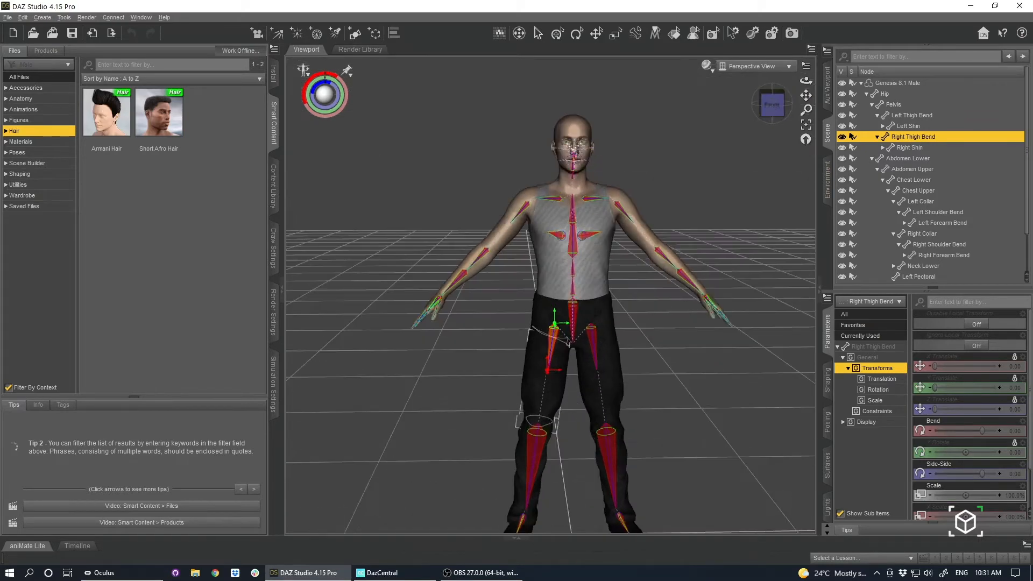
pyautogui.moveTo(768, 107); pyautogui.dragTo(719, 144)
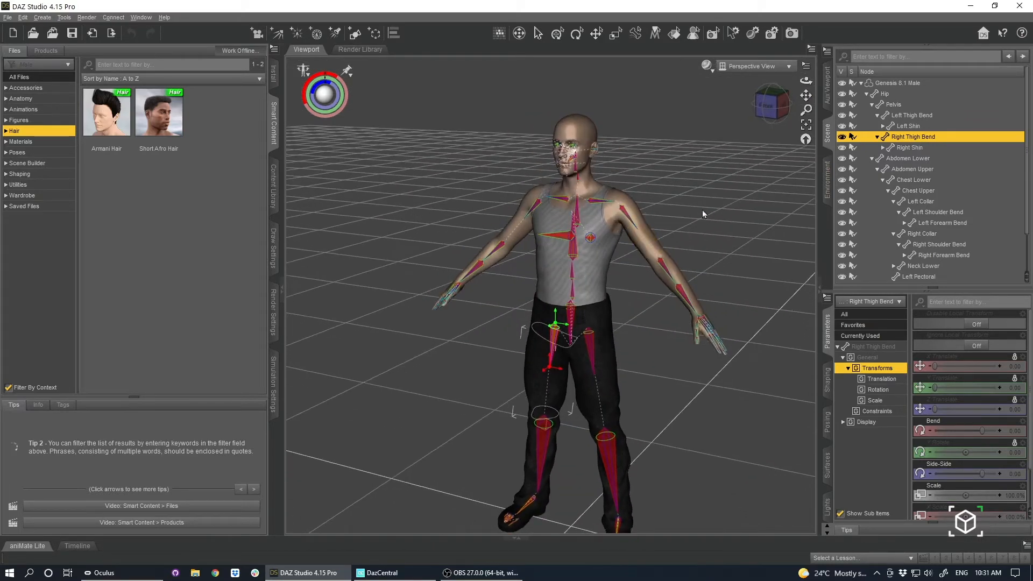
pyautogui.click(769, 105)
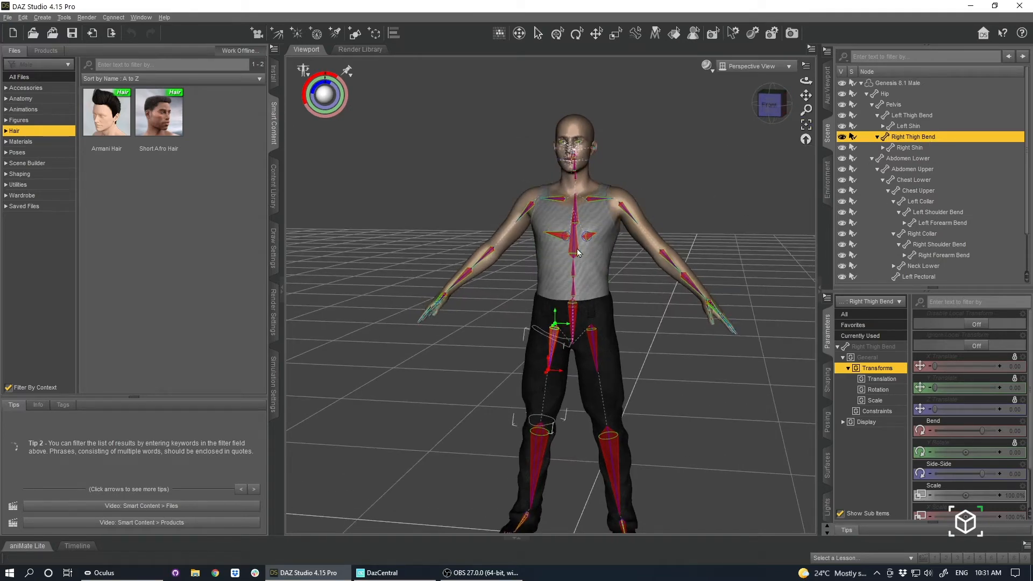
# Collapse the Hip hierarchy and set the Genesis 8.1 Male figure's Resolution Level to Base.
pyautogui.click(867, 94)
pyautogui.click(902, 110)
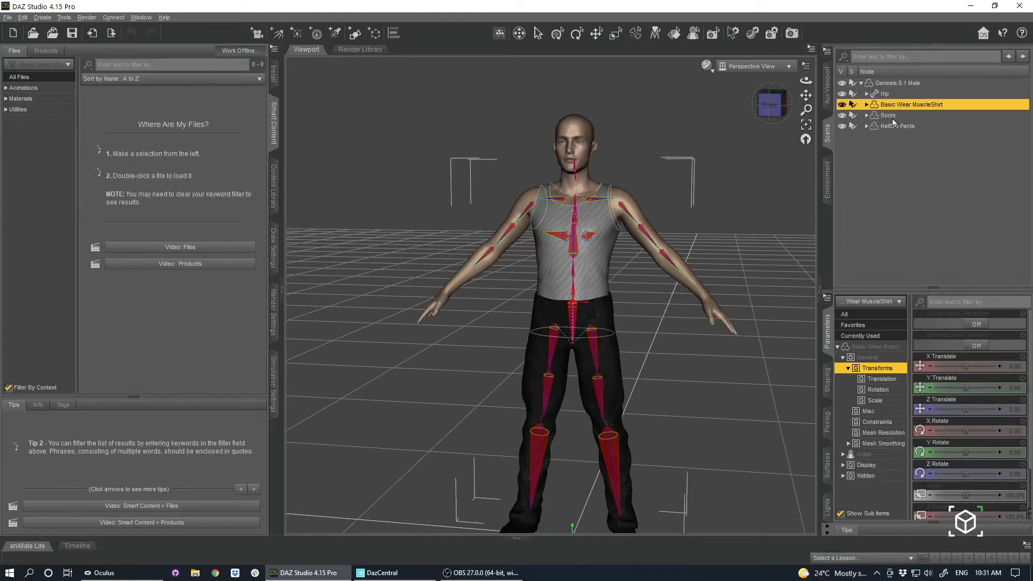
pyautogui.click(894, 125)
pyautogui.click(894, 85)
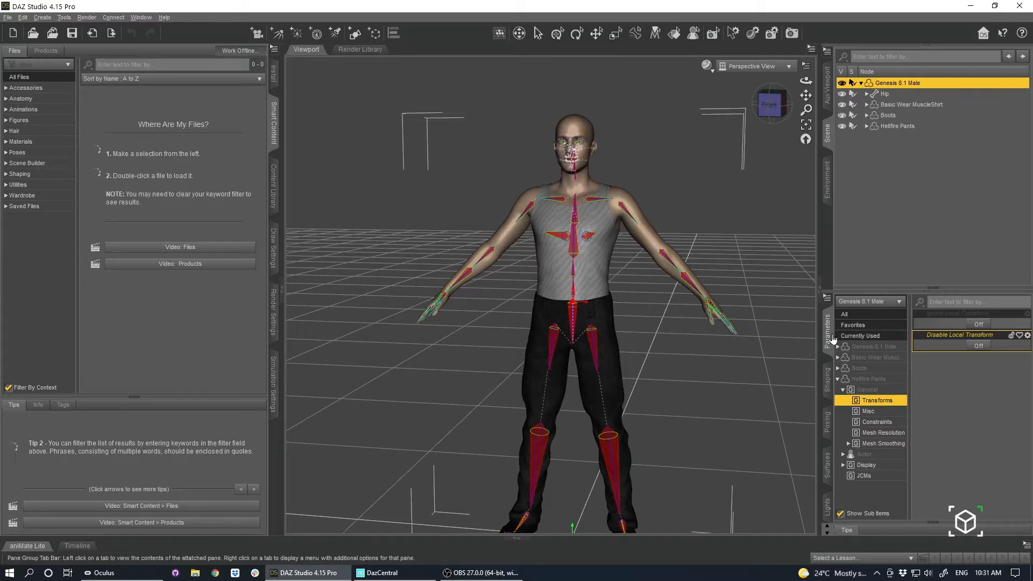
pyautogui.click(873, 347)
pyautogui.scroll(-2, 989, 413)
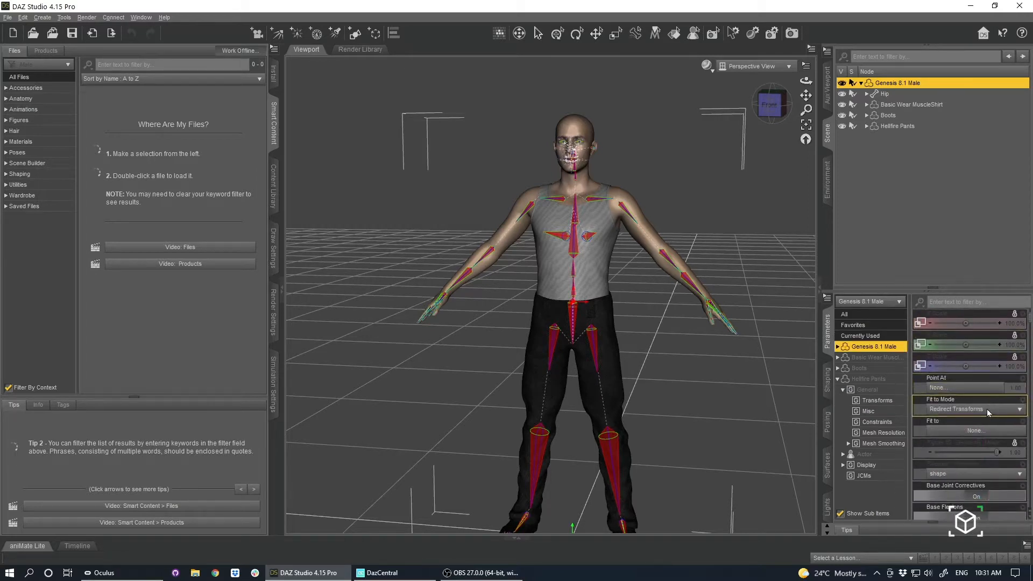
pyautogui.scroll(-3, 963, 413)
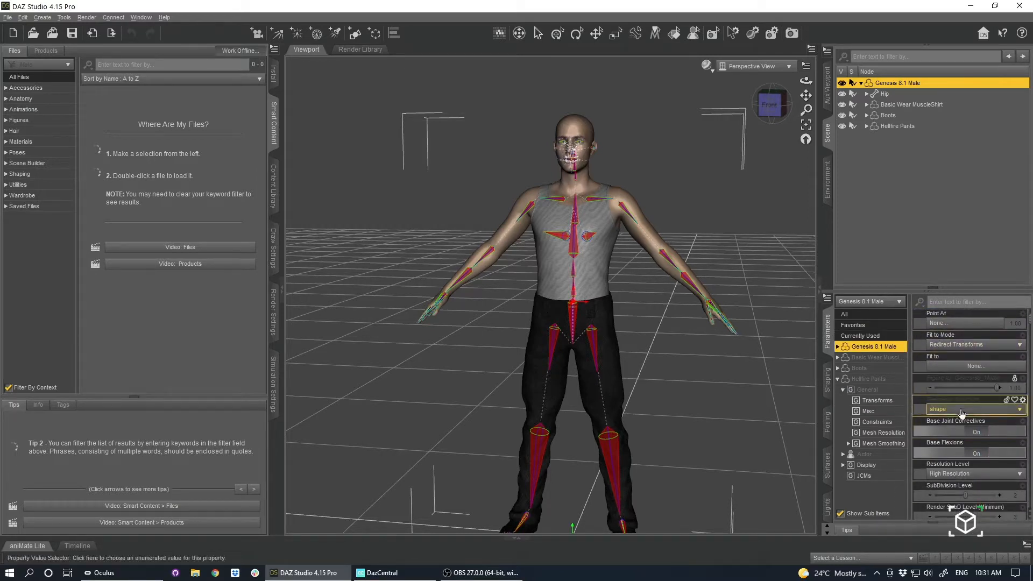
pyautogui.scroll(-3, 963, 413)
pyautogui.click(948, 411)
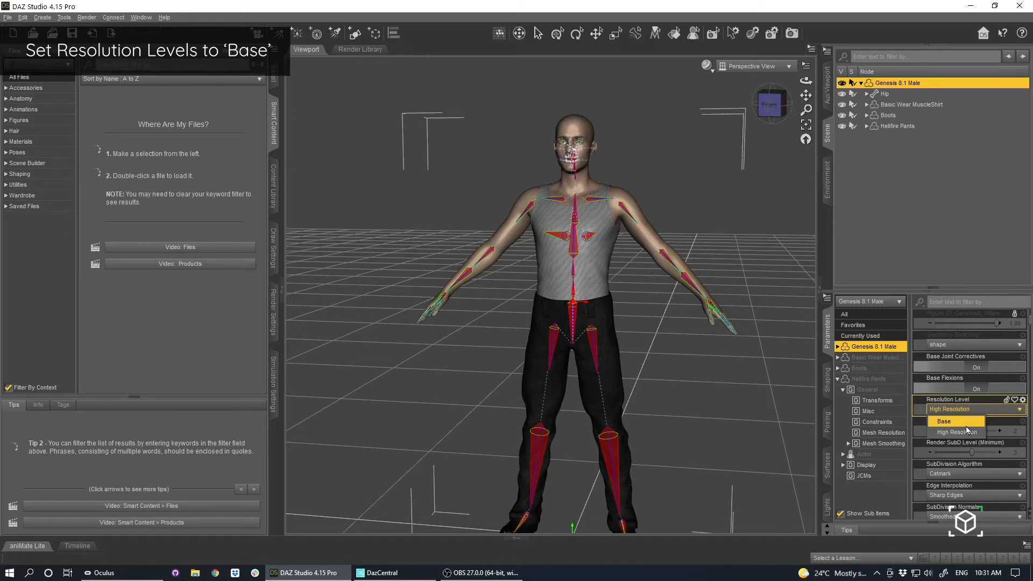
pyautogui.click(967, 426)
# Check the Resolution Level setting of the Basic Wear MuscleShirt.
pyautogui.click(912, 104)
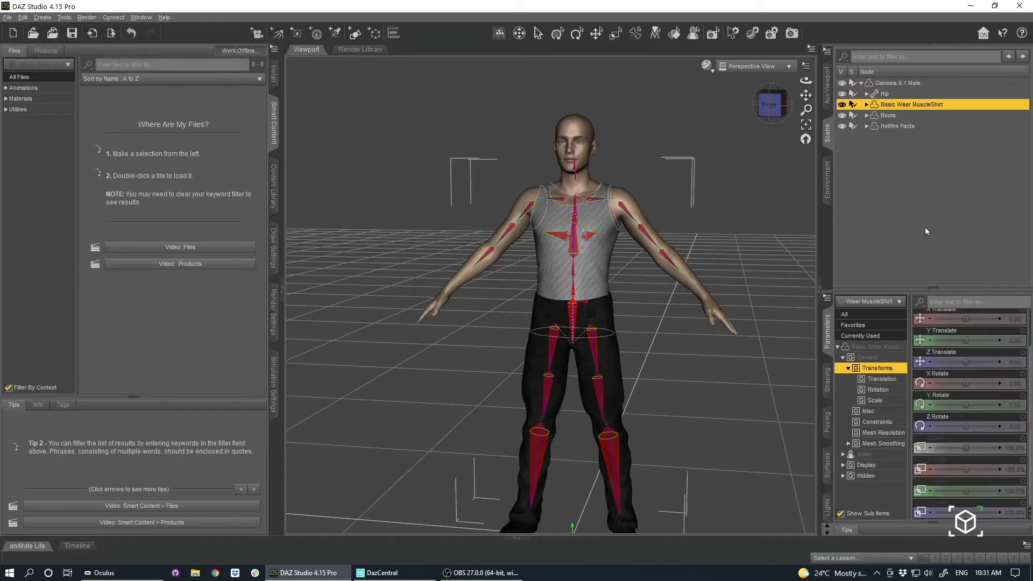
pyautogui.click(887, 348)
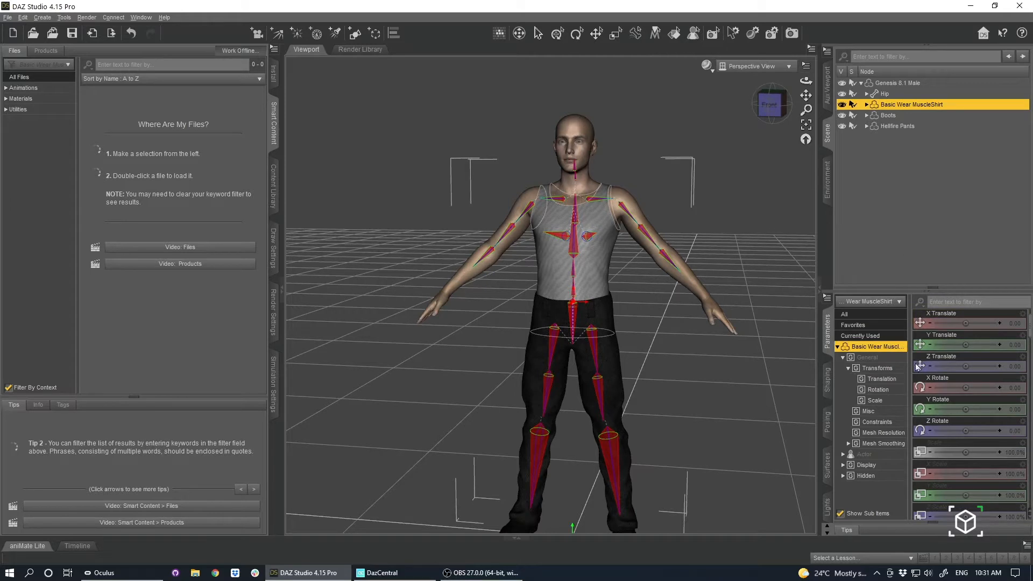
pyautogui.scroll(-5, 963, 425)
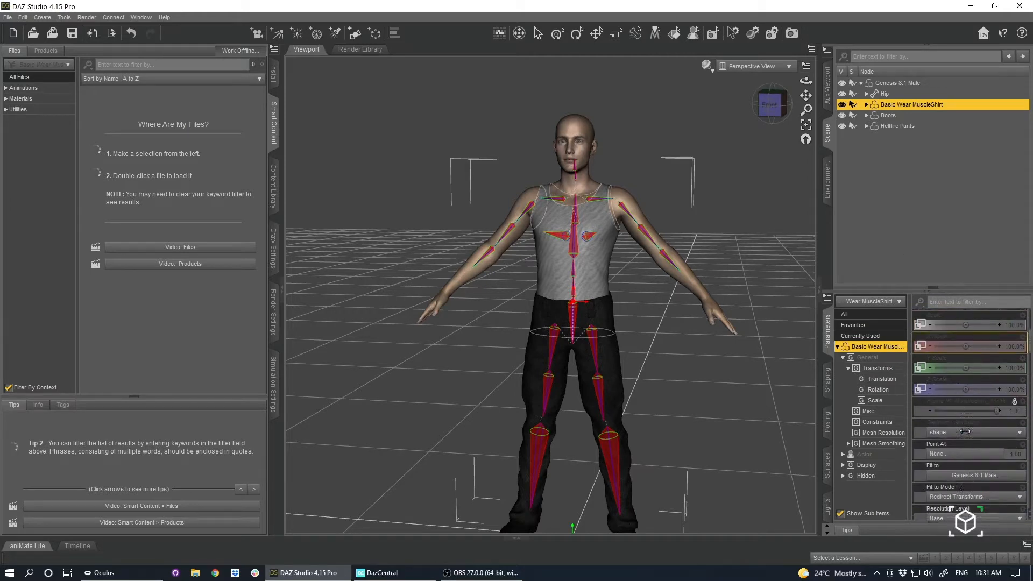
pyautogui.click(884, 111)
pyautogui.click(889, 124)
pyautogui.click(891, 115)
pyautogui.click(897, 105)
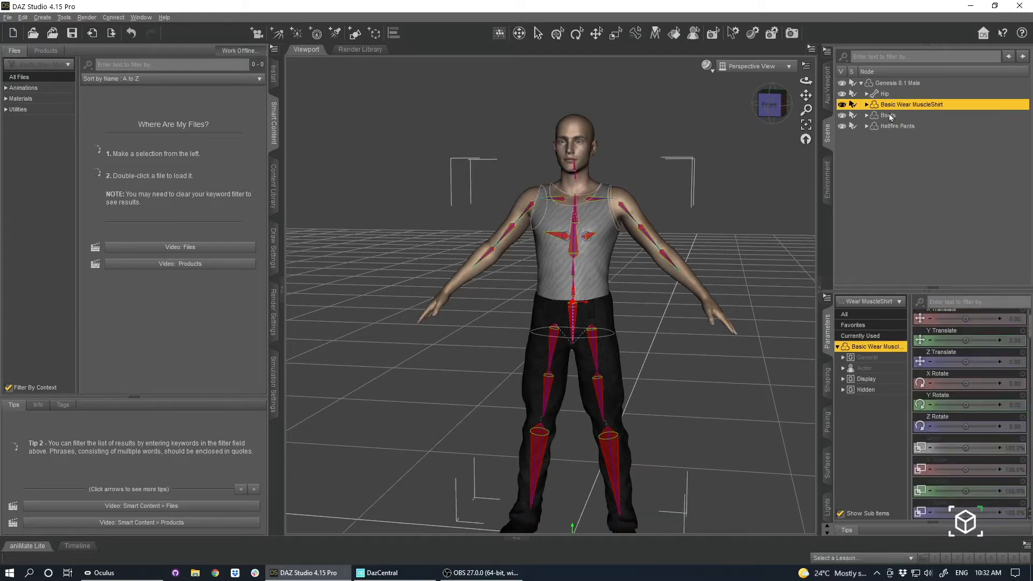
pyautogui.click(890, 117)
pyautogui.click(895, 126)
pyautogui.click(895, 95)
pyautogui.click(897, 105)
pyautogui.scroll(-3, 945, 410)
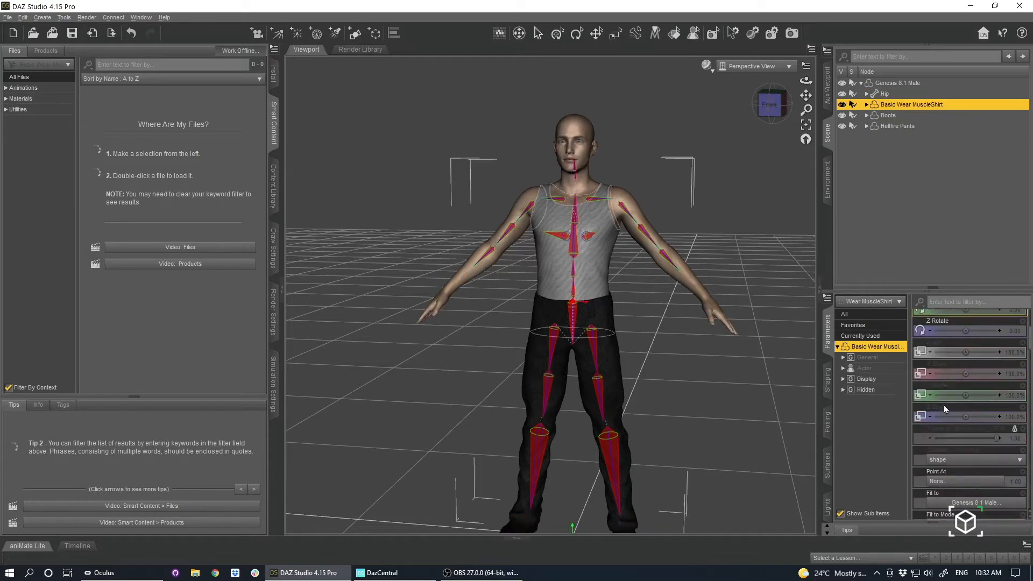
pyautogui.scroll(-5, 947, 415)
pyautogui.scroll(1, 966, 412)
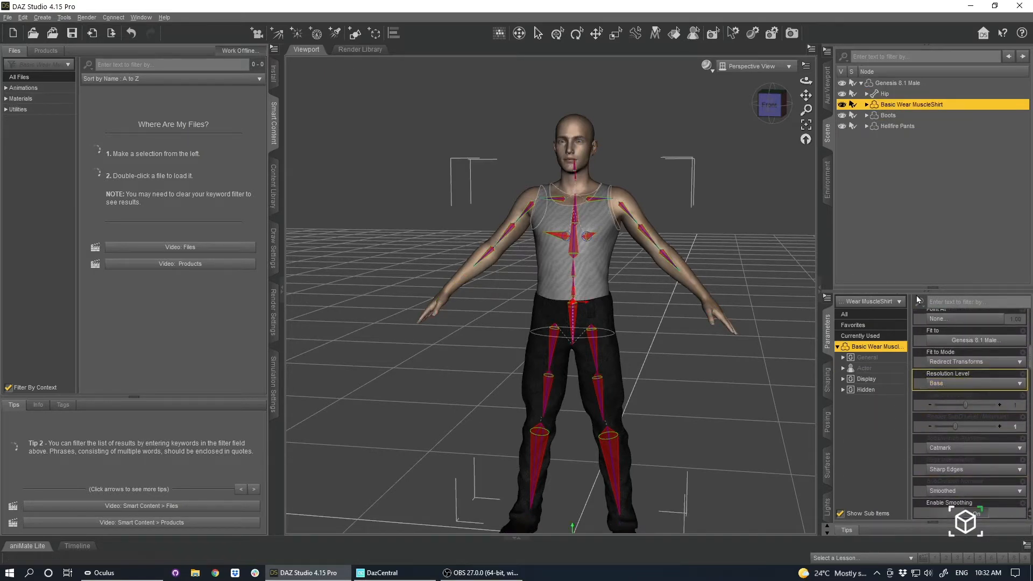
# Set the Resolution Level of the Boots and the Hellfire Pants to Base.
pyautogui.click(886, 116)
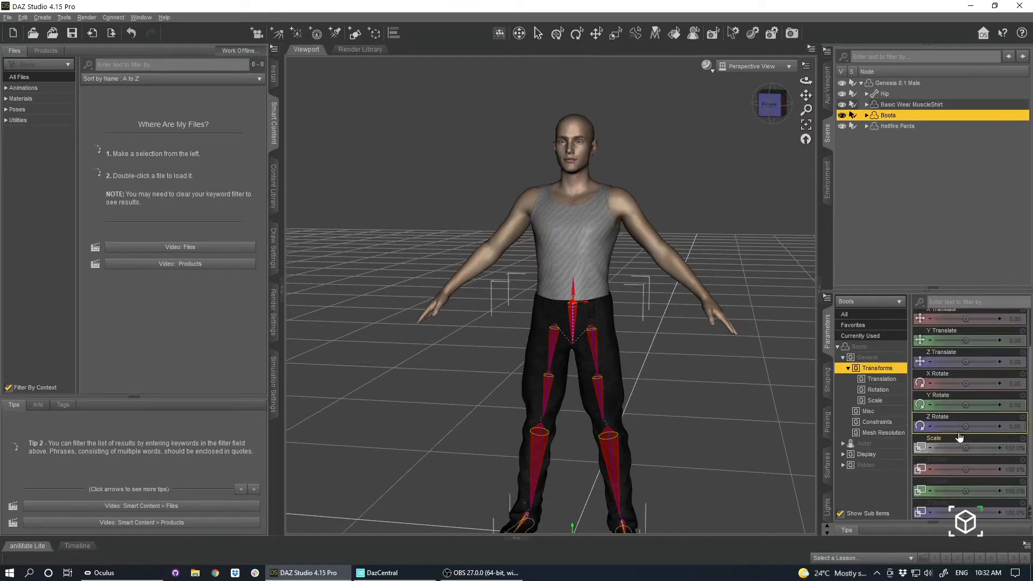
pyautogui.click(857, 347)
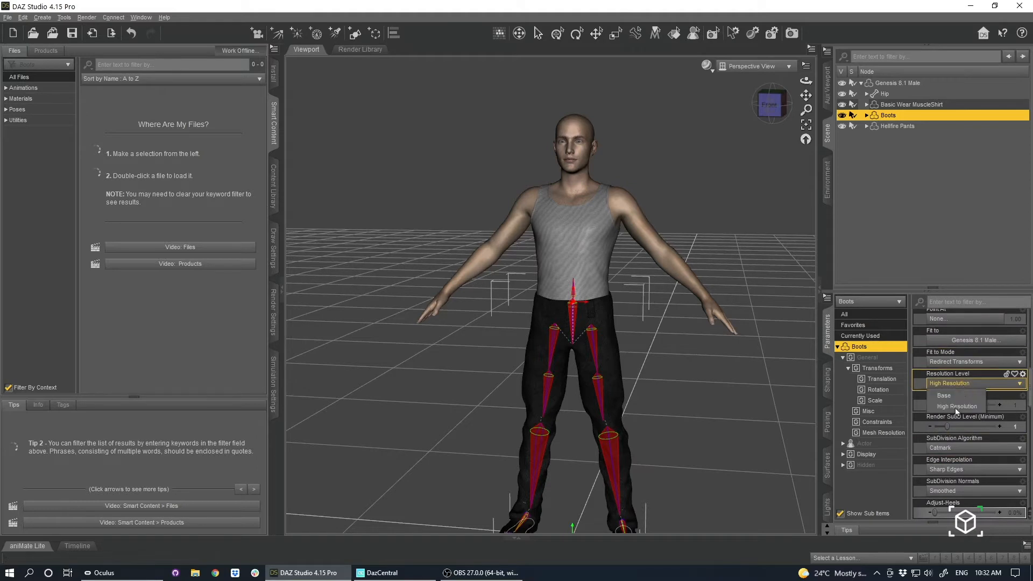
pyautogui.click(897, 127)
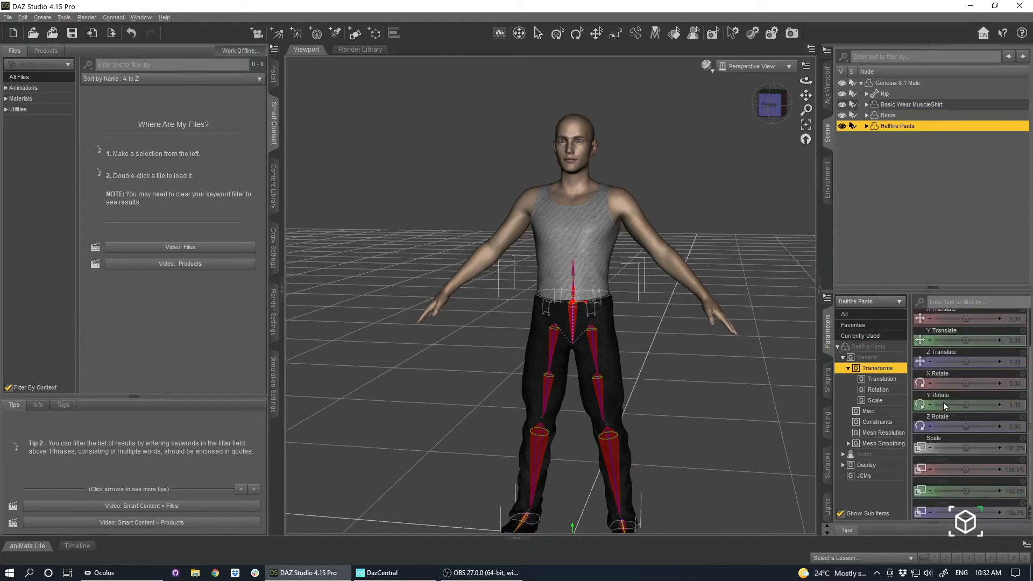
pyautogui.click(876, 347)
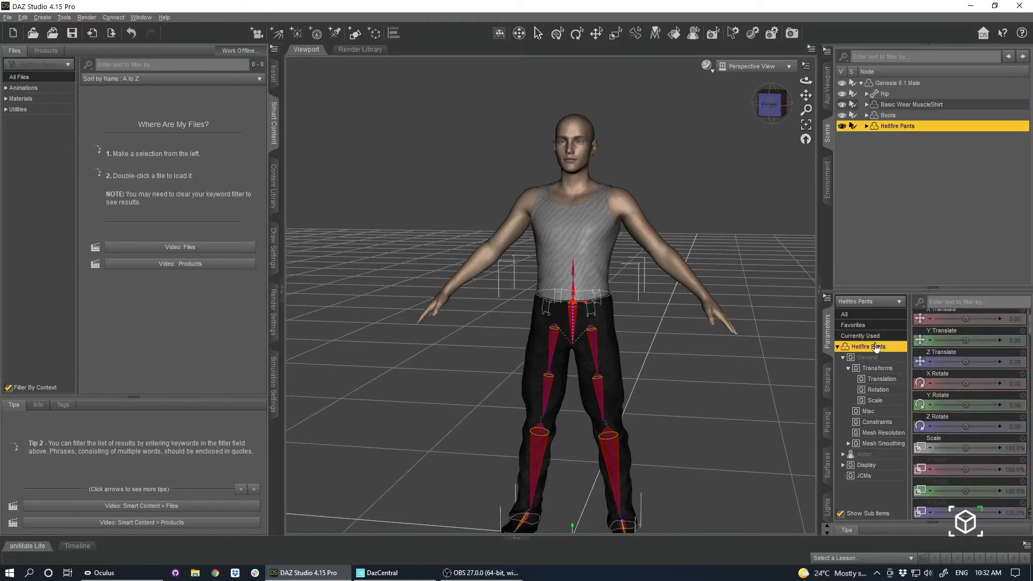
pyautogui.scroll(-6, 958, 396)
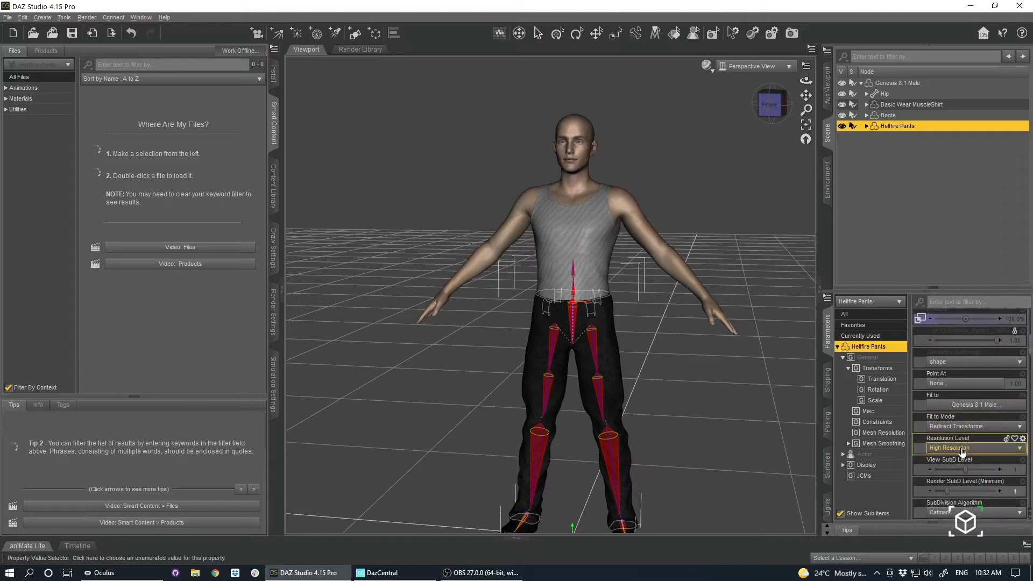
pyautogui.click(966, 449)
pyautogui.click(960, 460)
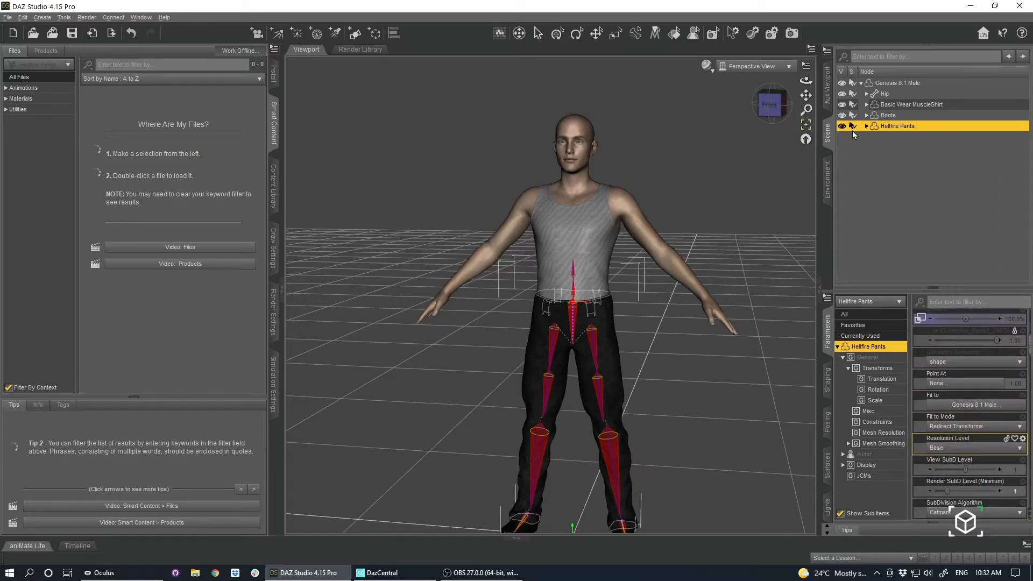
# Set the Bodybuilder shaping morph of the Genesis 8.1 Male figure to 26.7%.
pyautogui.moveTo(806, 95); pyautogui.dragTo(792, 128)
pyautogui.click(555, 212)
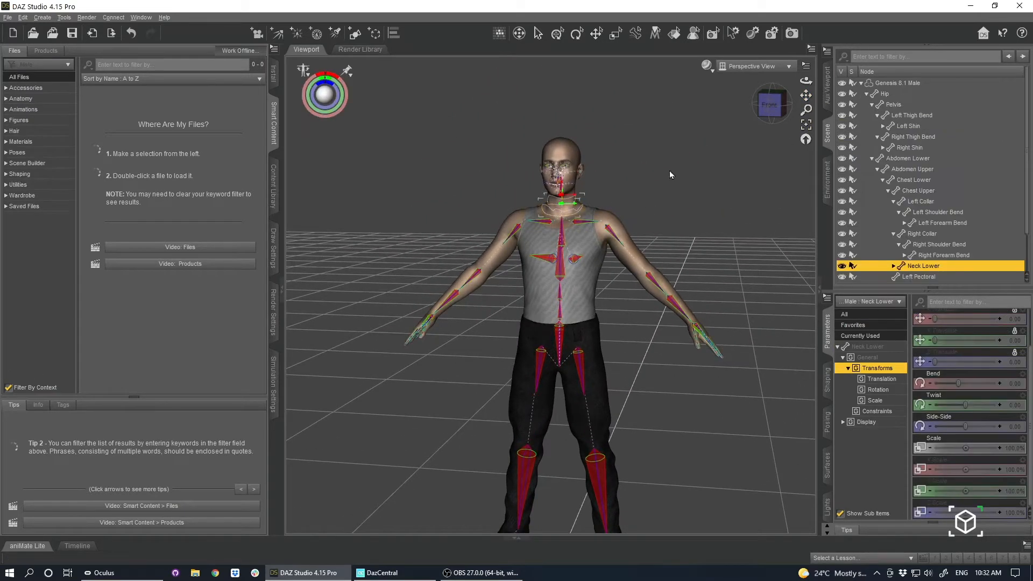
pyautogui.moveTo(806, 81); pyautogui.dragTo(800, 107)
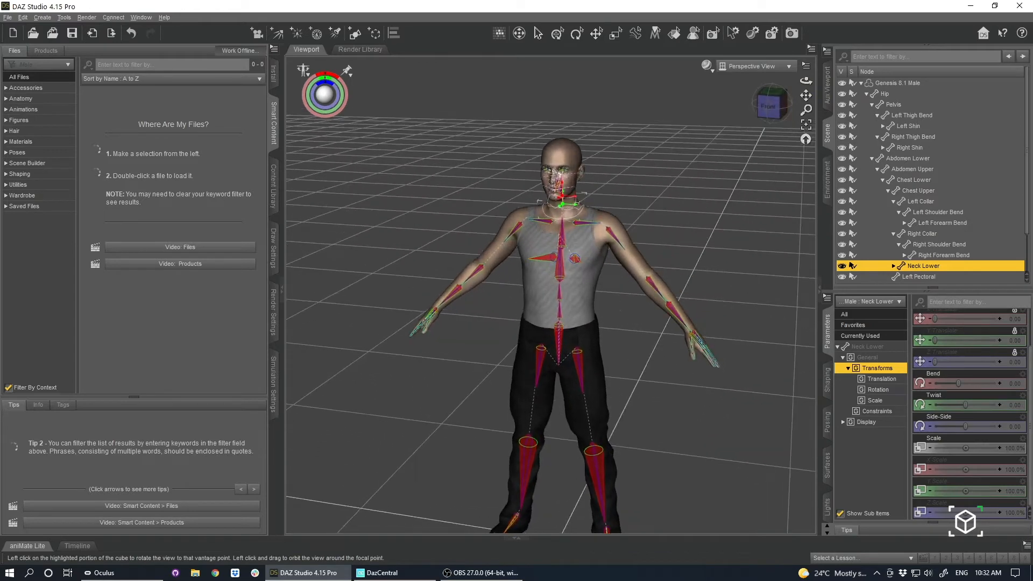
pyautogui.click(633, 273)
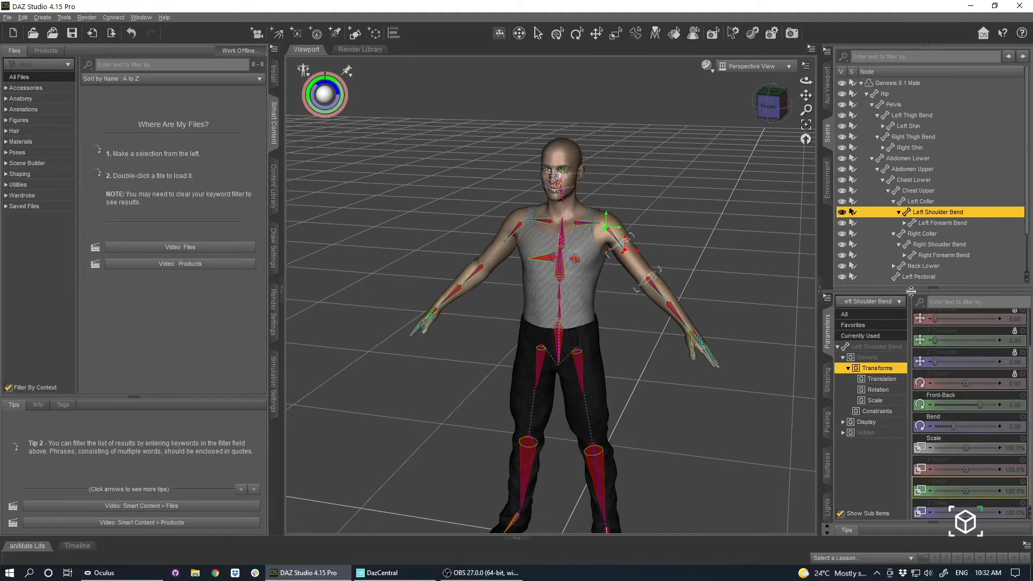
pyautogui.scroll(-1, 925, 440)
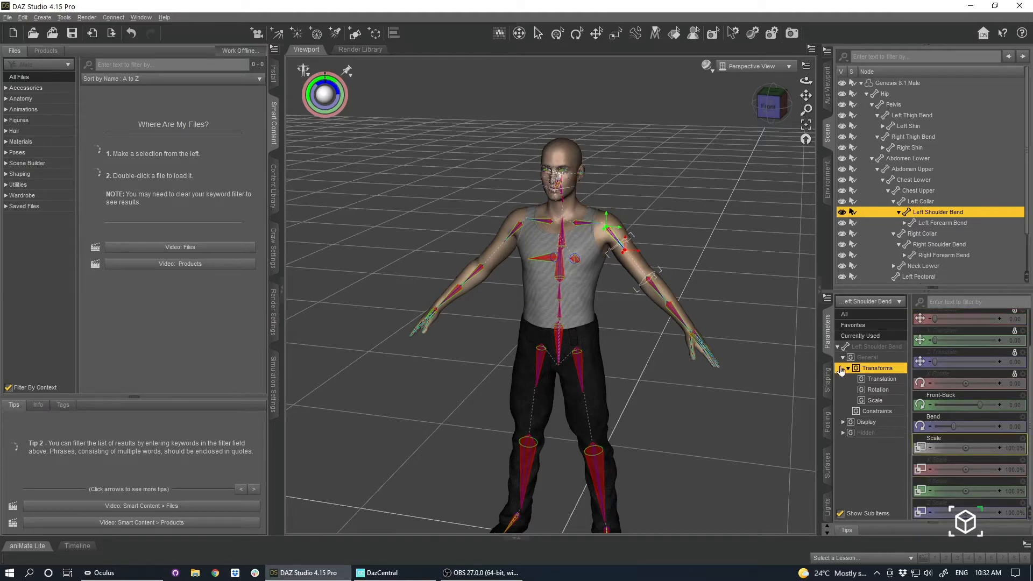
pyautogui.click(828, 380)
pyautogui.moveTo(937, 378); pyautogui.dragTo(953, 378)
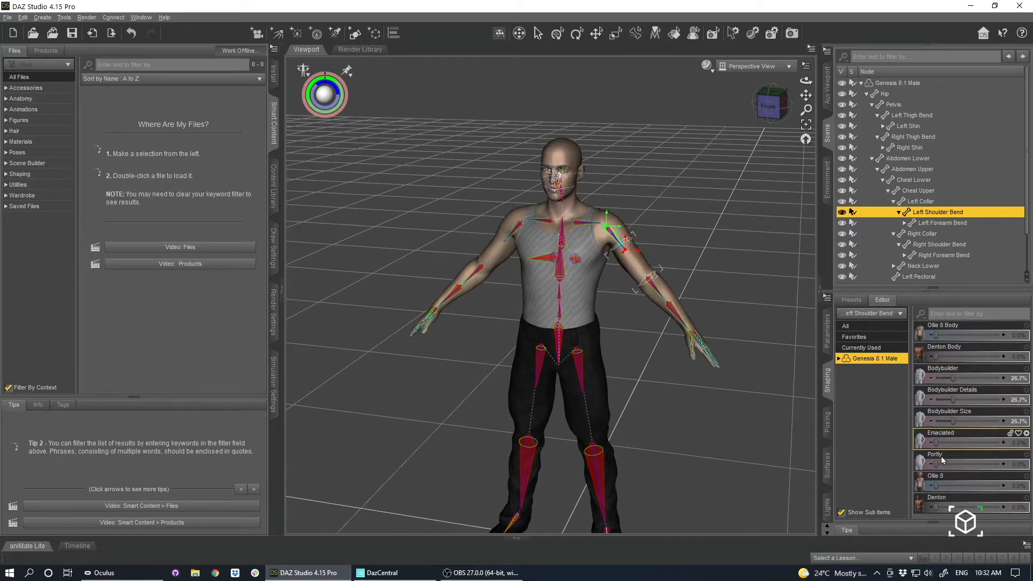
pyautogui.moveTo(937, 464)
pyautogui.mouseDown()
pyautogui.moveTo(950, 462)
pyautogui.moveTo(935, 463)
pyautogui.mouseUp()
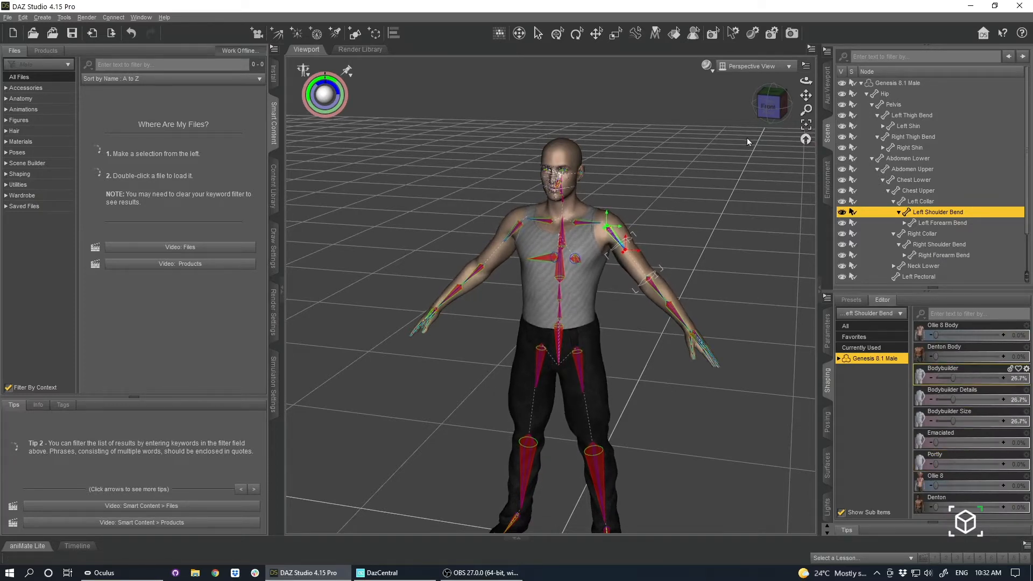
# Select the Genesis 8.1 Male root node and open the Daz to Unity export settings for it.
pyautogui.moveTo(773, 105); pyautogui.dragTo(801, 110)
pyautogui.click(667, 447)
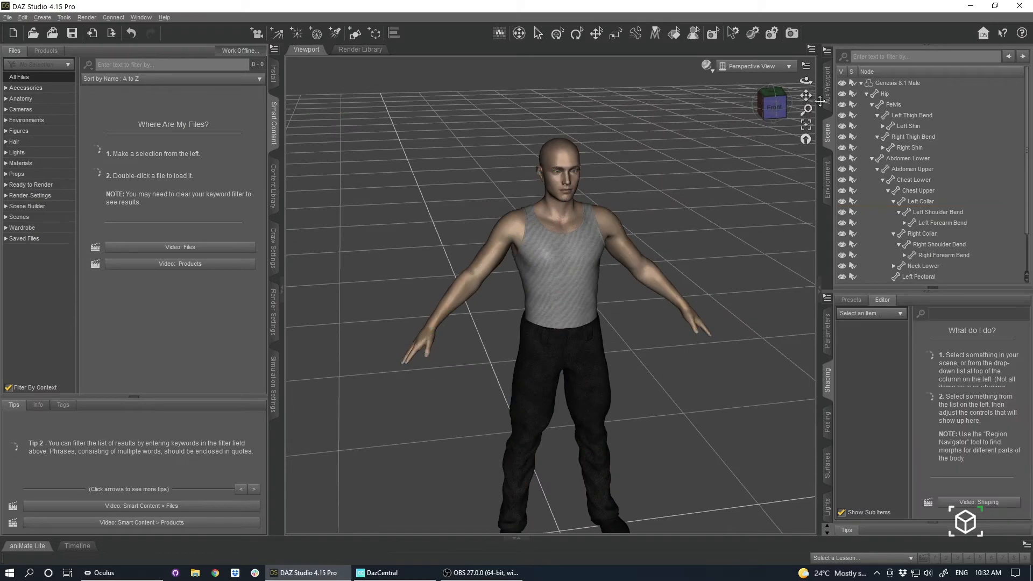
pyautogui.click(759, 105)
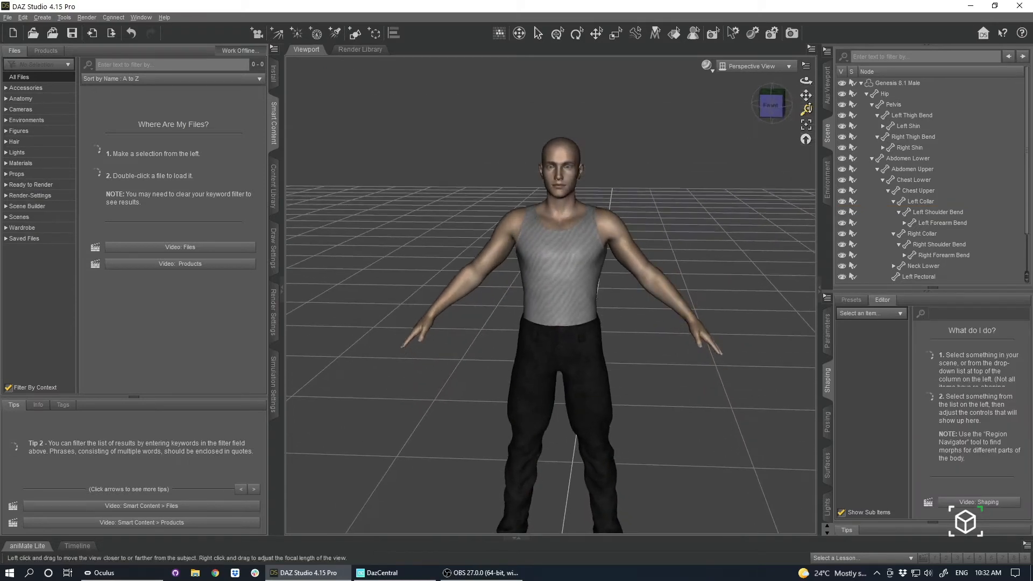
pyautogui.moveTo(806, 95); pyautogui.dragTo(793, 26)
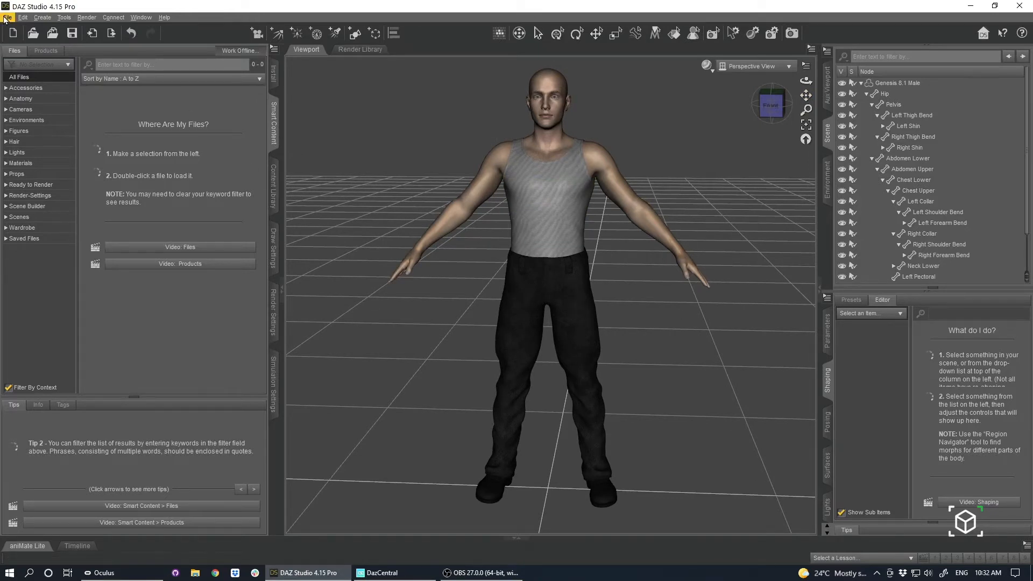
pyautogui.click(909, 82)
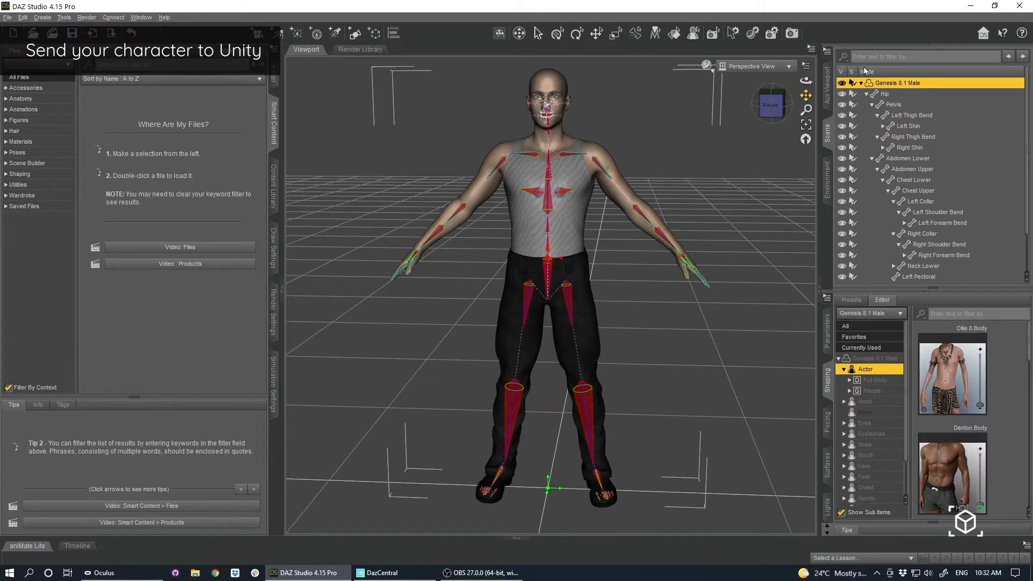
pyautogui.click(7, 17)
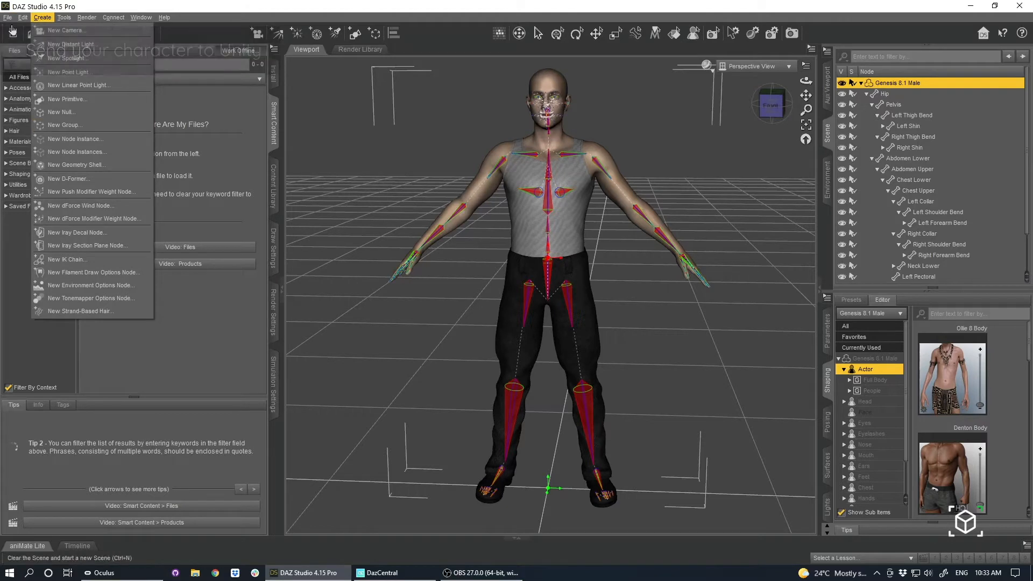
pyautogui.click(7, 17)
pyautogui.click(7, 17)
pyautogui.moveTo(78, 196)
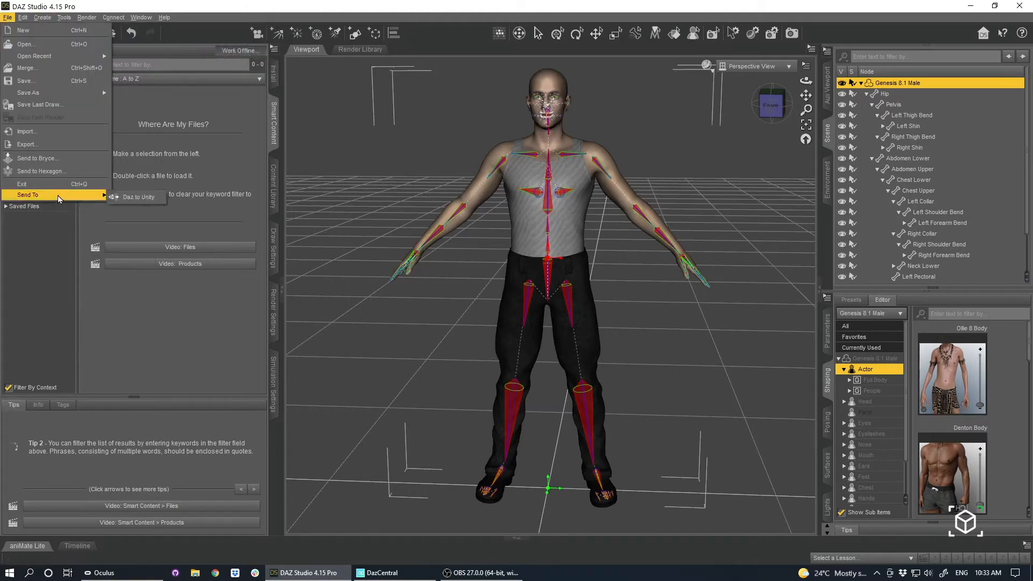
pyautogui.click(140, 197)
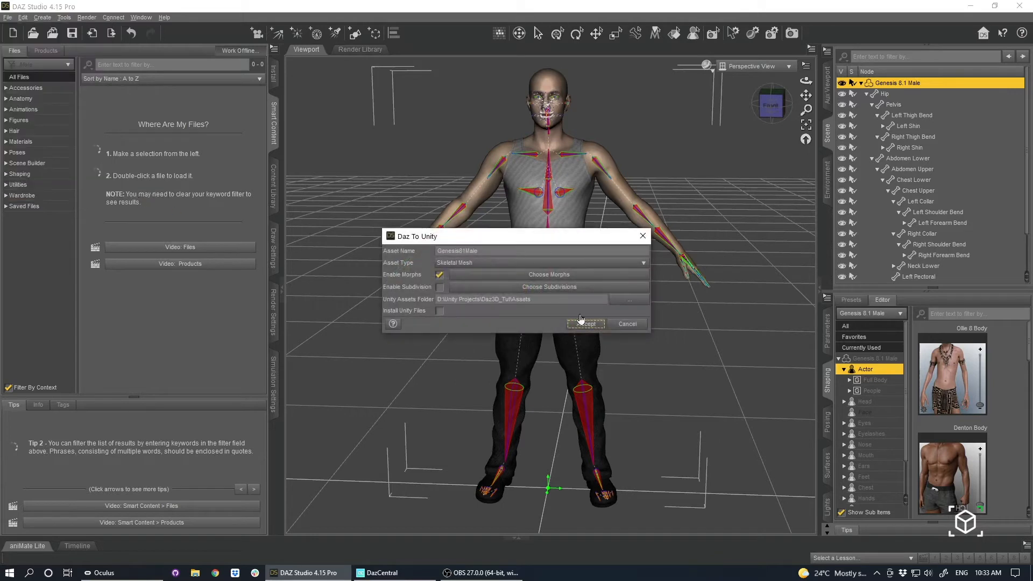
# Name the Unity asset MyDaz with asset type Skeletal Mesh, and open the selection of morphs to export.
pyautogui.moveTo(528, 237)
pyautogui.mouseDown()
pyautogui.moveTo(580, 190)
pyautogui.moveTo(519, 247)
pyautogui.mouseUp()
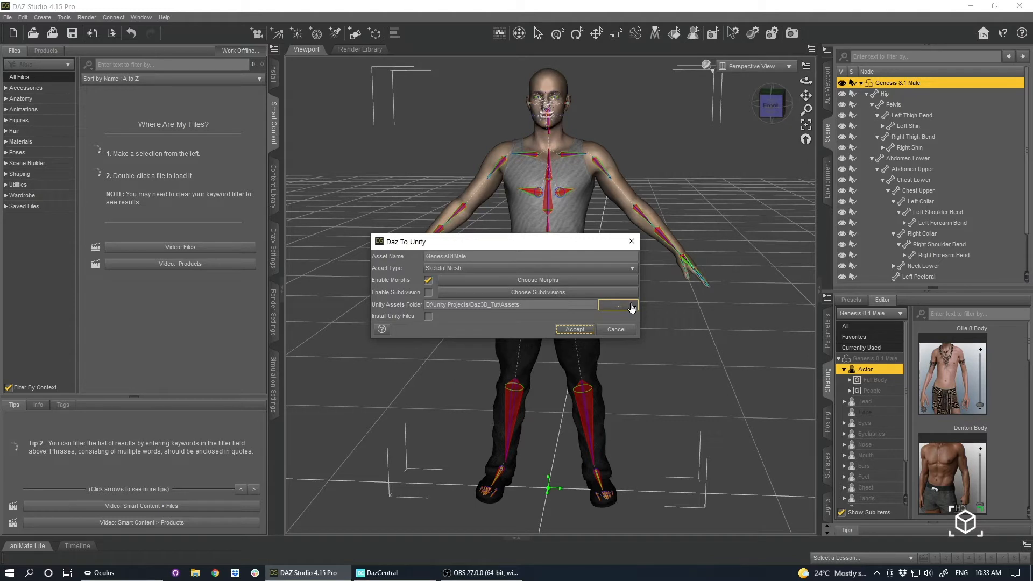
pyautogui.doubleClick(491, 257)
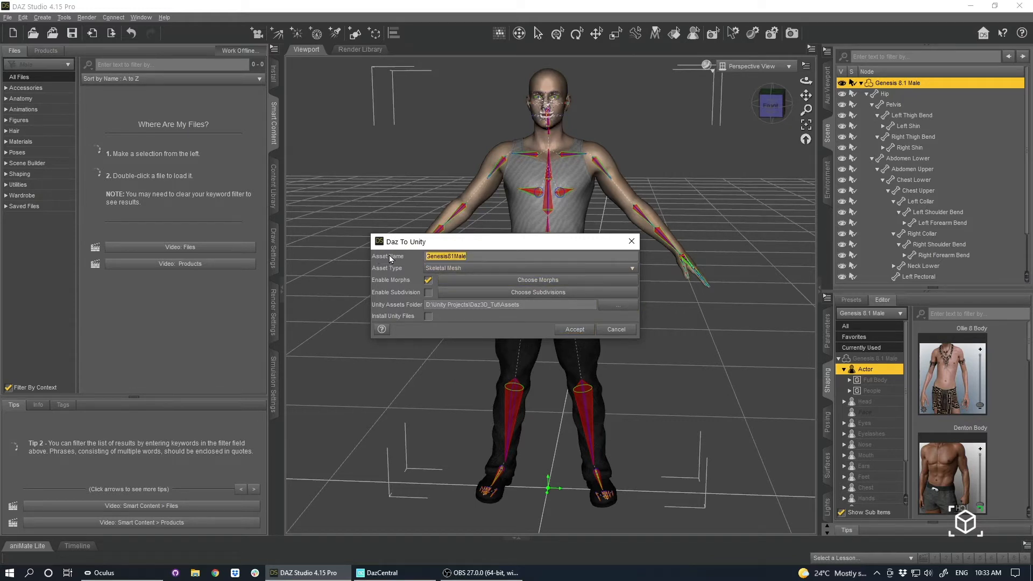
pyautogui.write('MyDaz')
pyautogui.click(432, 270)
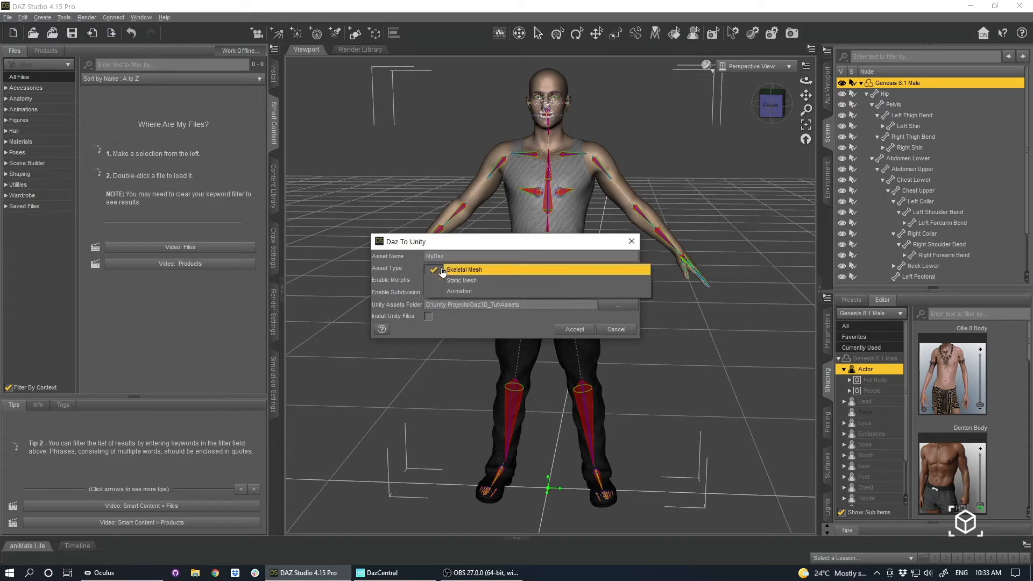
pyautogui.click(461, 270)
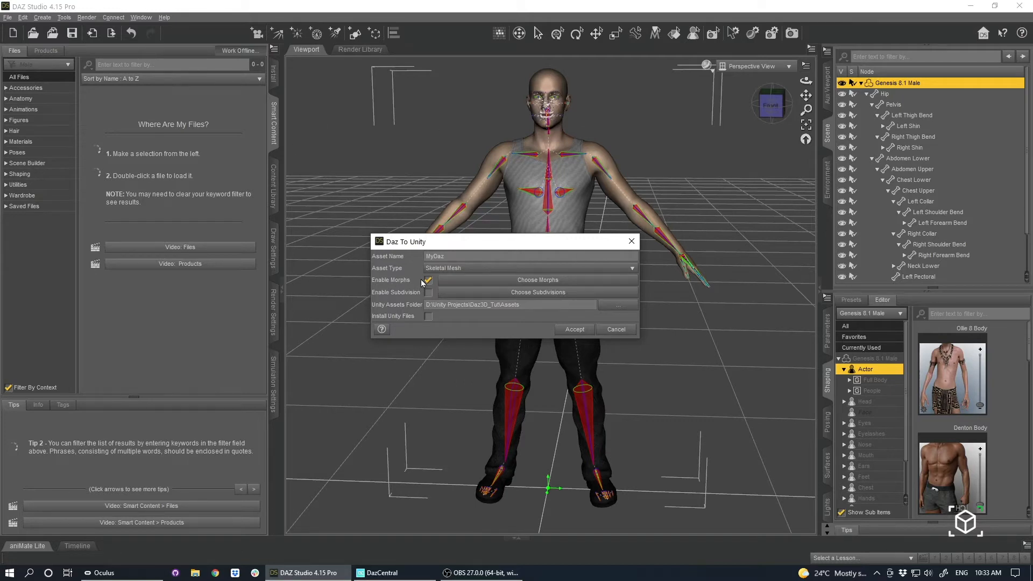
pyautogui.click(487, 281)
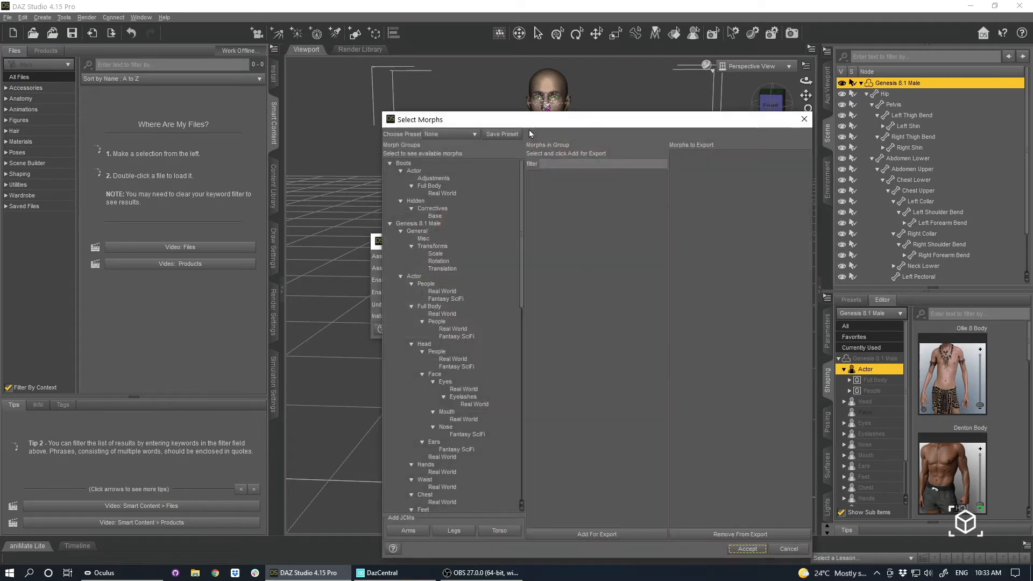
pyautogui.moveTo(564, 127); pyautogui.dragTo(559, 65)
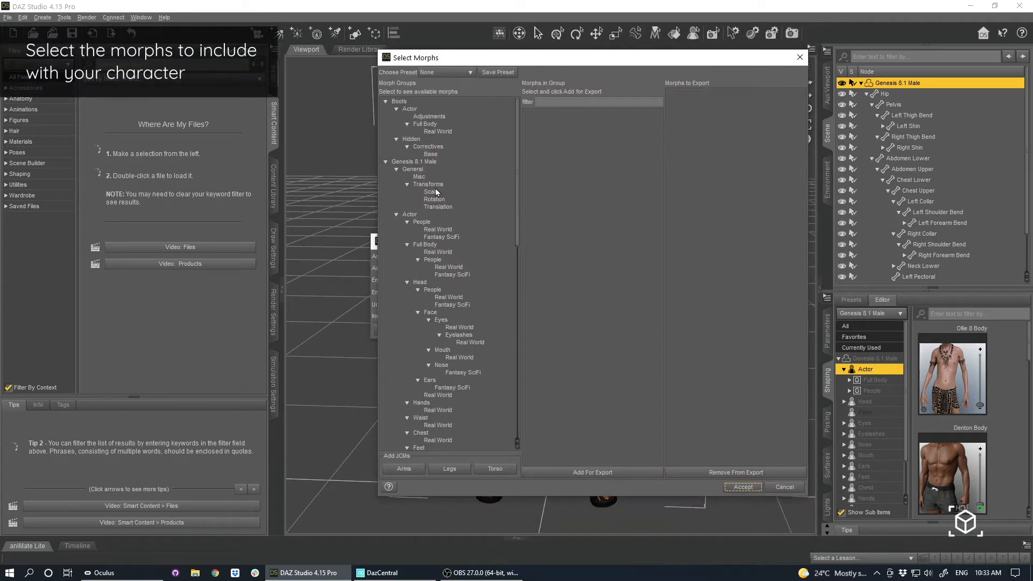
# Review the available Genesis 8.1 Male morph groups, including the Actor Head group and the hidden People group.
pyautogui.scroll(-2, 463, 347)
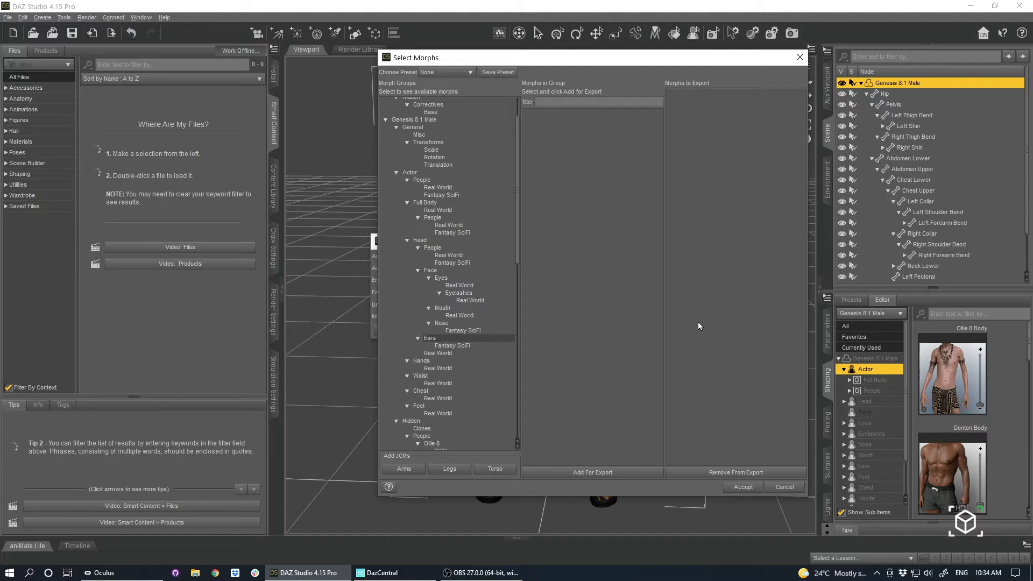
pyautogui.scroll(-8, 468, 247)
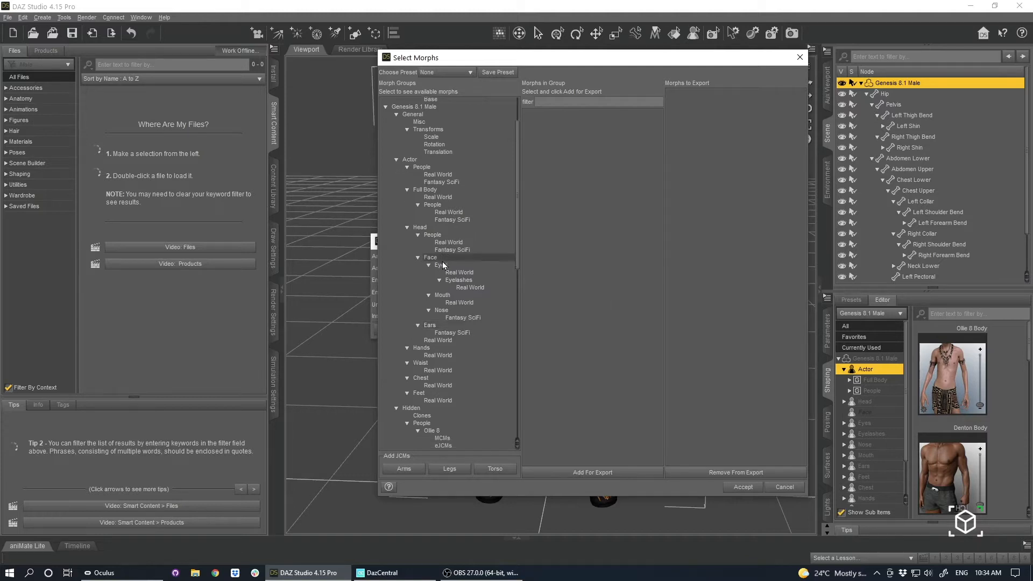
pyautogui.scroll(-4, 456, 264)
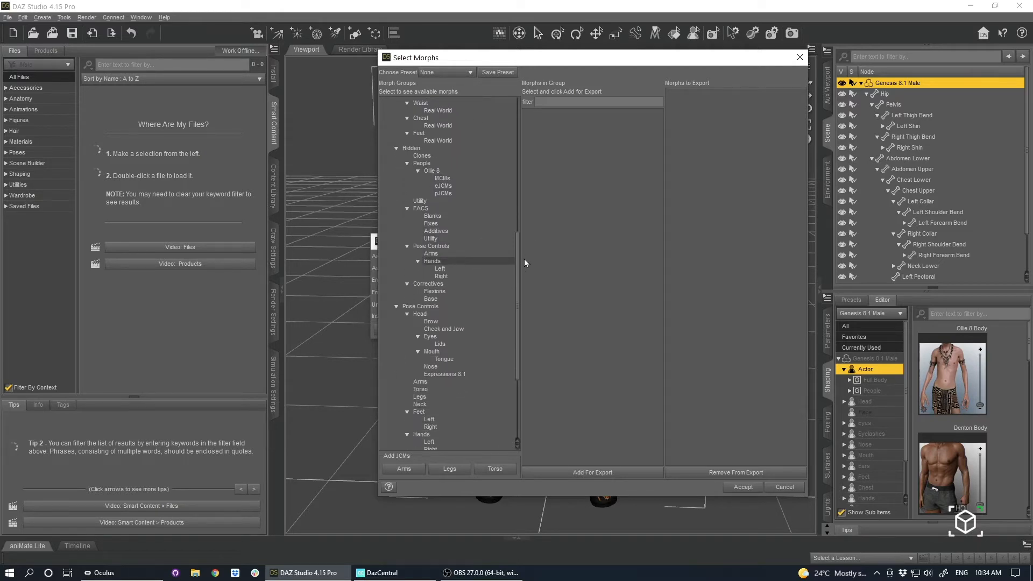
pyautogui.moveTo(518, 270); pyautogui.dragTo(523, 191)
pyautogui.click(430, 210)
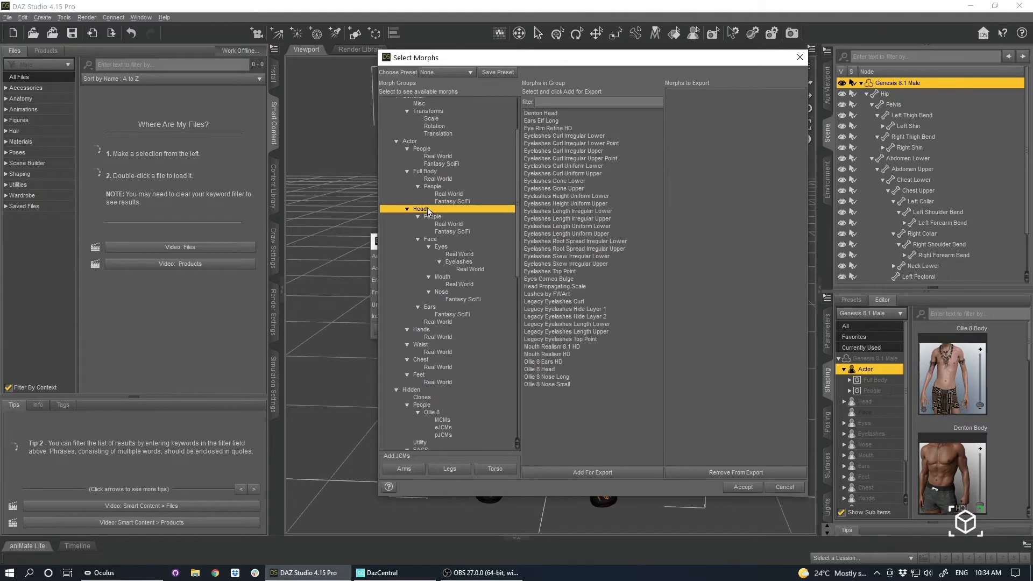
pyautogui.moveTo(520, 197); pyautogui.dragTo(520, 278)
pyautogui.click(415, 211)
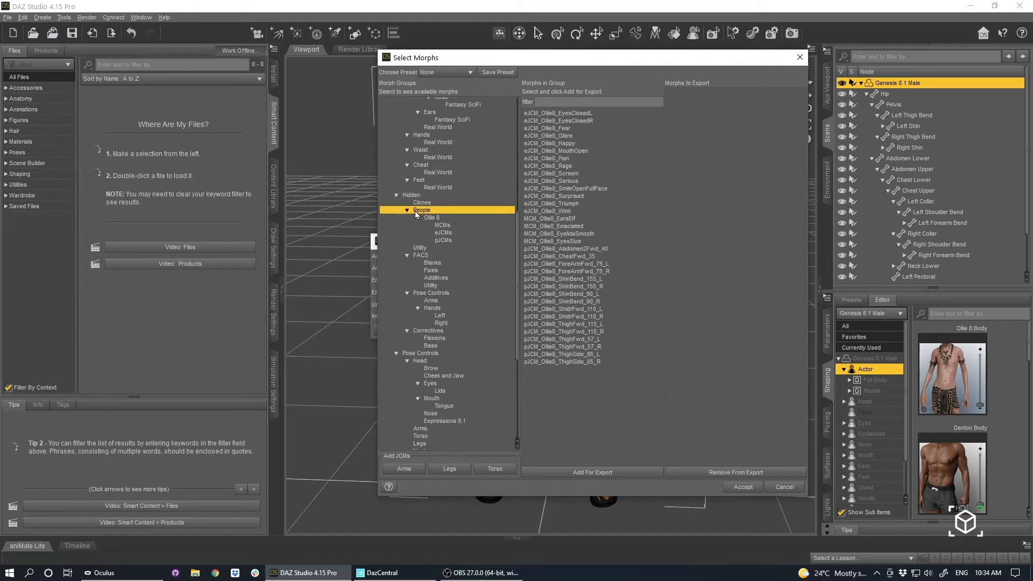
pyautogui.scroll(-3, 482, 298)
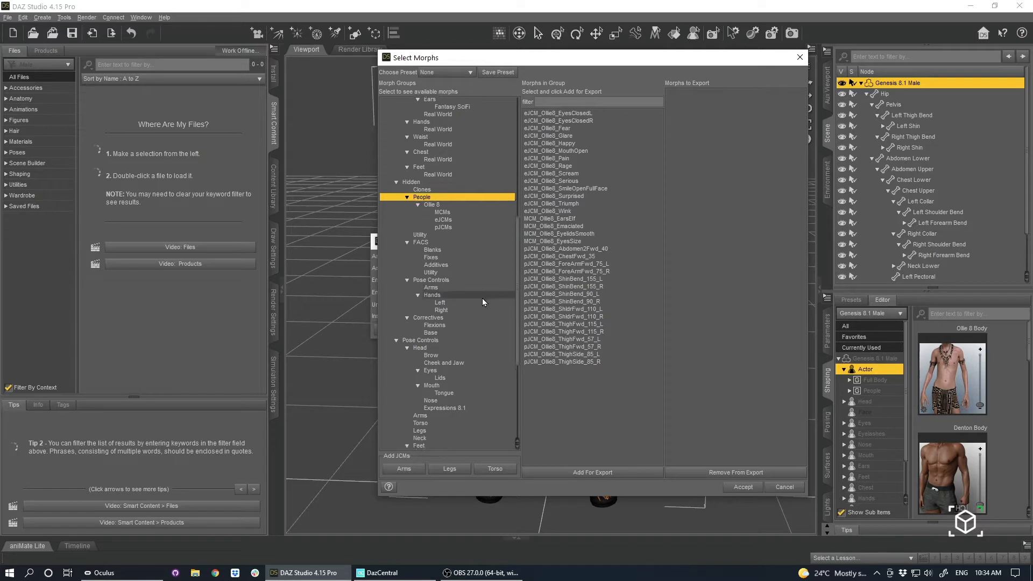
pyautogui.scroll(-2, 482, 299)
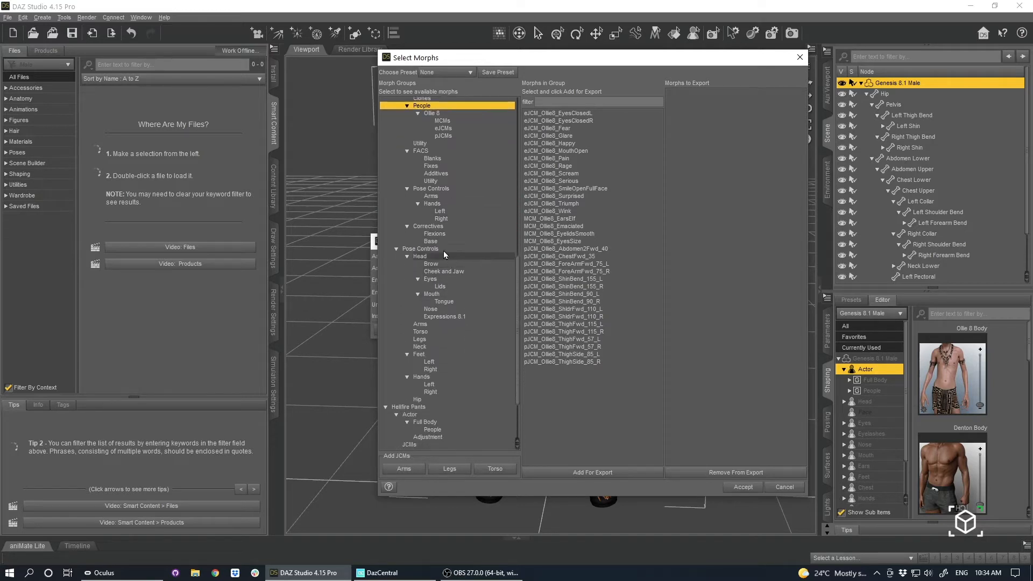
# Examine the morphs in the Pose Controls groups, including Head, Arms, Neck, Feet, Hip and Expressions 8.1.
pyautogui.click(442, 249)
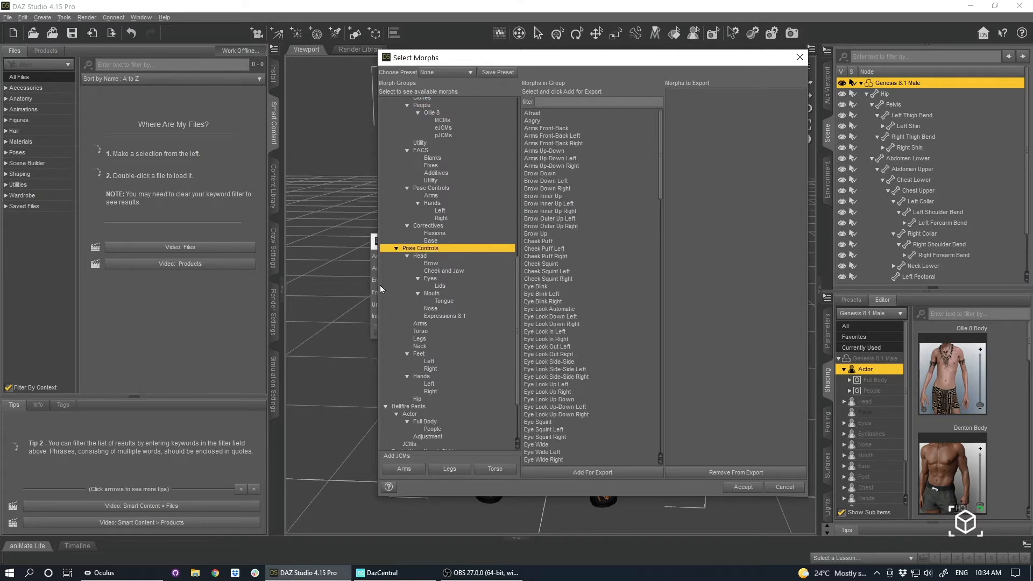
pyautogui.click(420, 257)
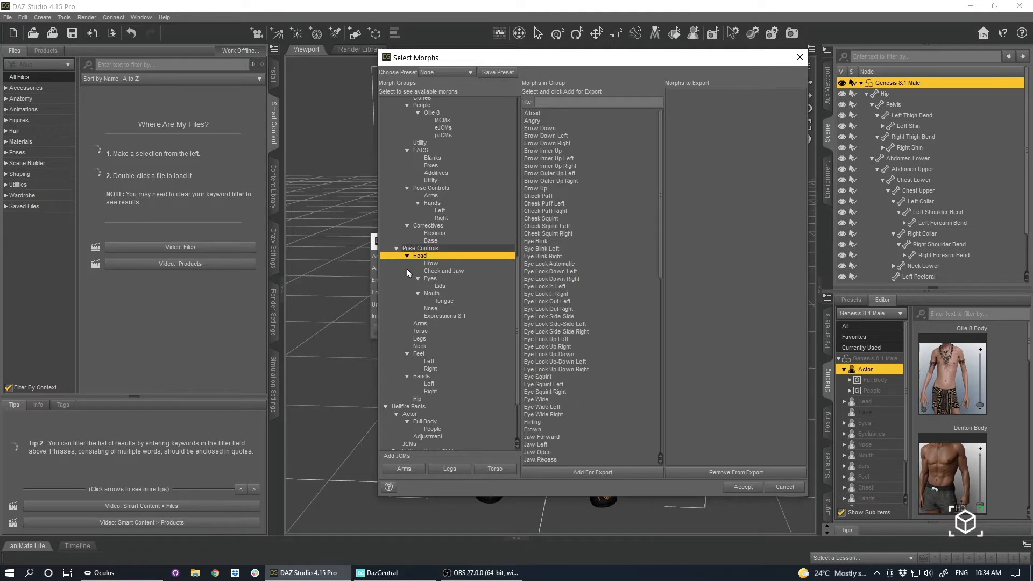
pyautogui.click(428, 325)
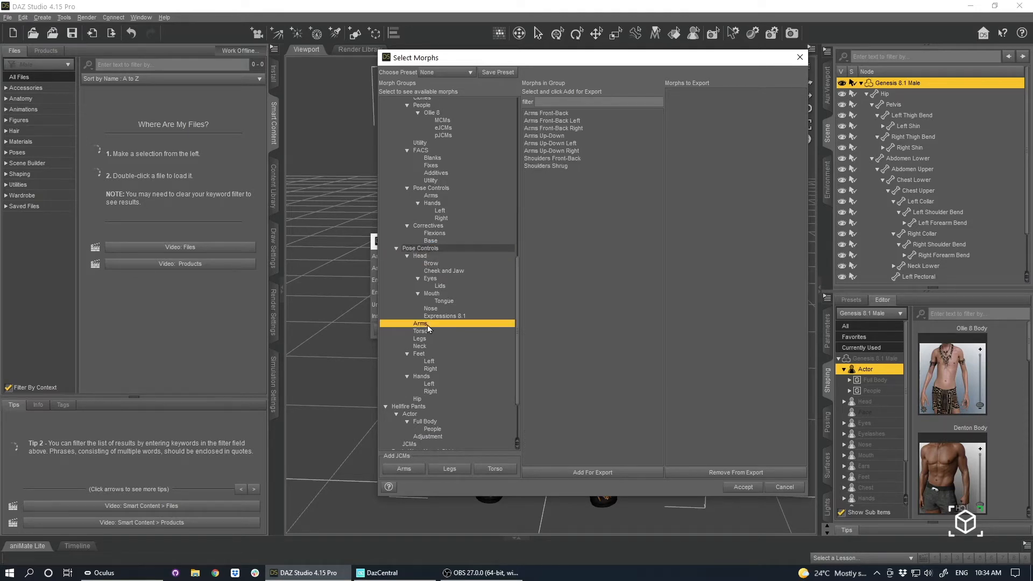
pyautogui.click(431, 347)
pyautogui.click(437, 355)
pyautogui.click(419, 399)
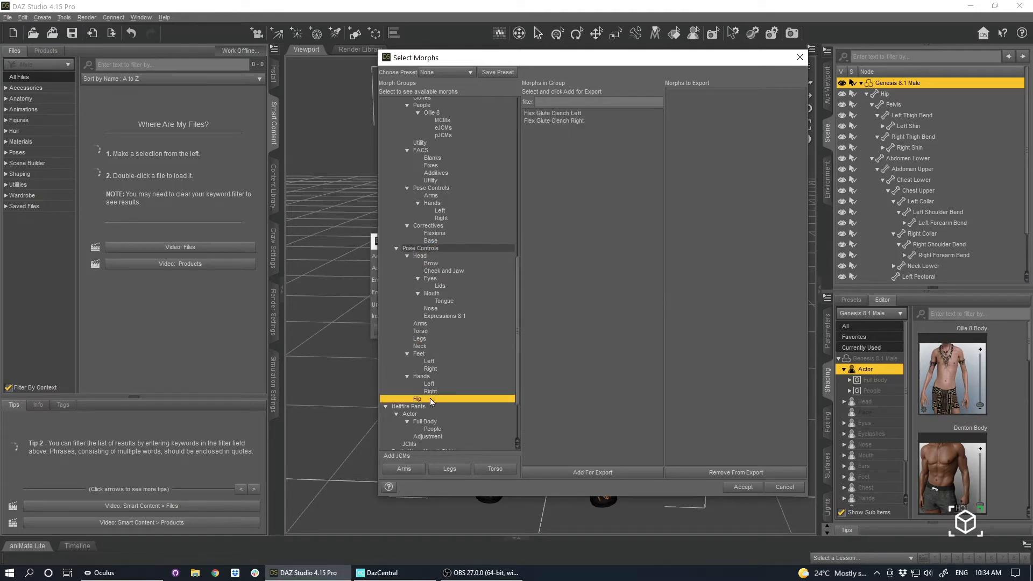
pyautogui.click(449, 255)
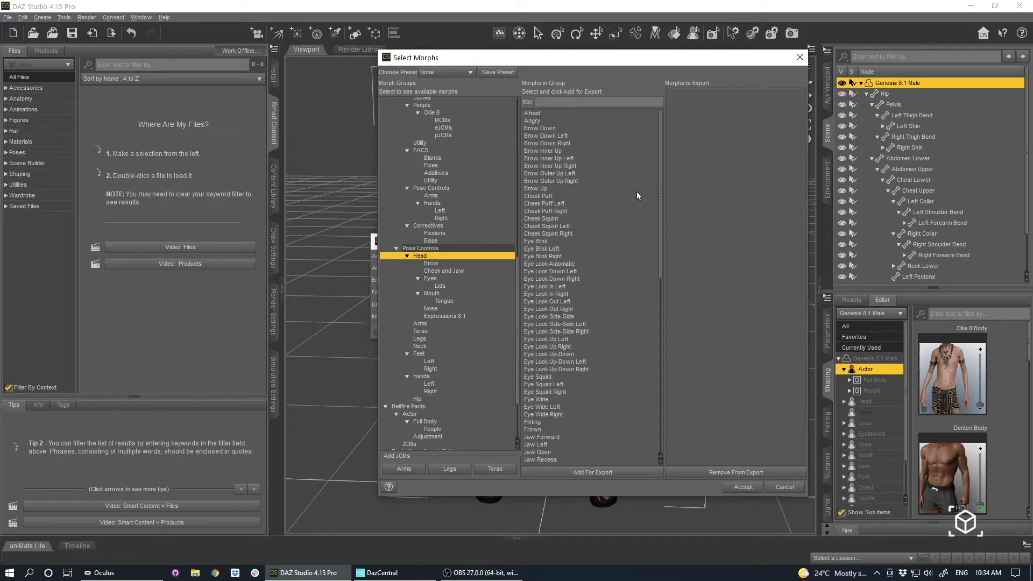
pyautogui.scroll(-3, 663, 207)
pyautogui.moveTo(663, 207); pyautogui.dragTo(663, 246)
pyautogui.click(449, 316)
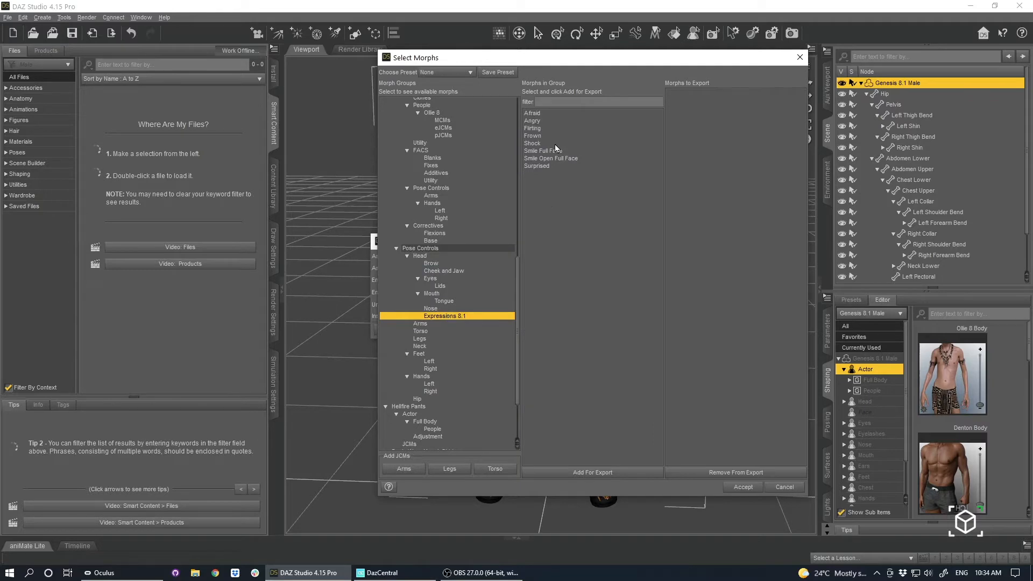
pyautogui.click(435, 250)
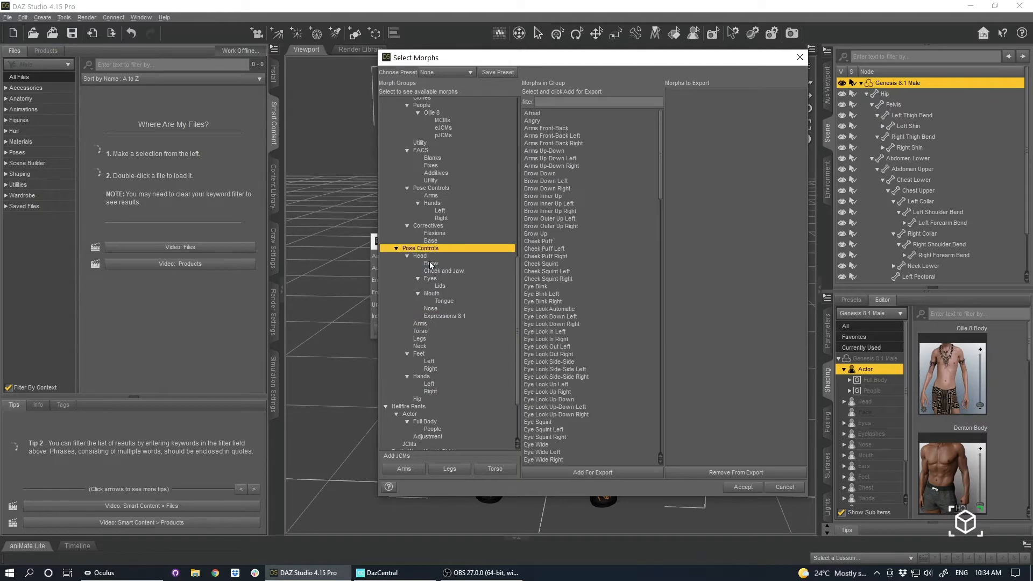
pyautogui.moveTo(660, 150)
pyautogui.mouseDown()
pyautogui.moveTo(673, 272)
pyautogui.moveTo(671, 454)
pyautogui.moveTo(672, 154)
pyautogui.moveTo(669, 459)
pyautogui.moveTo(667, 148)
pyautogui.mouseUp()
# Add all Expressions 8.1 morphs, from Afraid through Surprised, to the morphs for export.
pyautogui.click(437, 317)
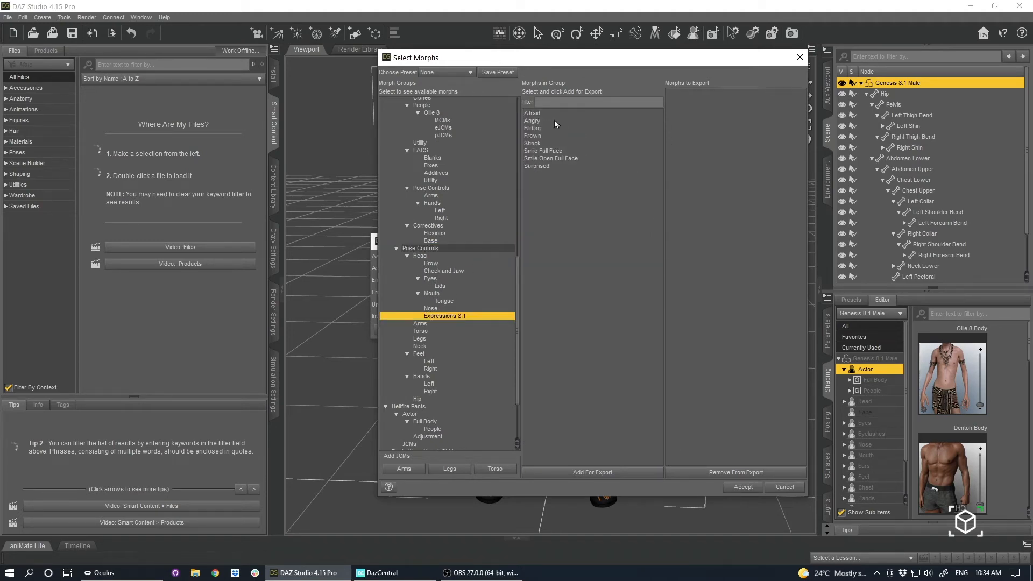
pyautogui.click(535, 114)
pyautogui.keyDown('shift'); pyautogui.click(542, 167); pyautogui.keyUp('shift')
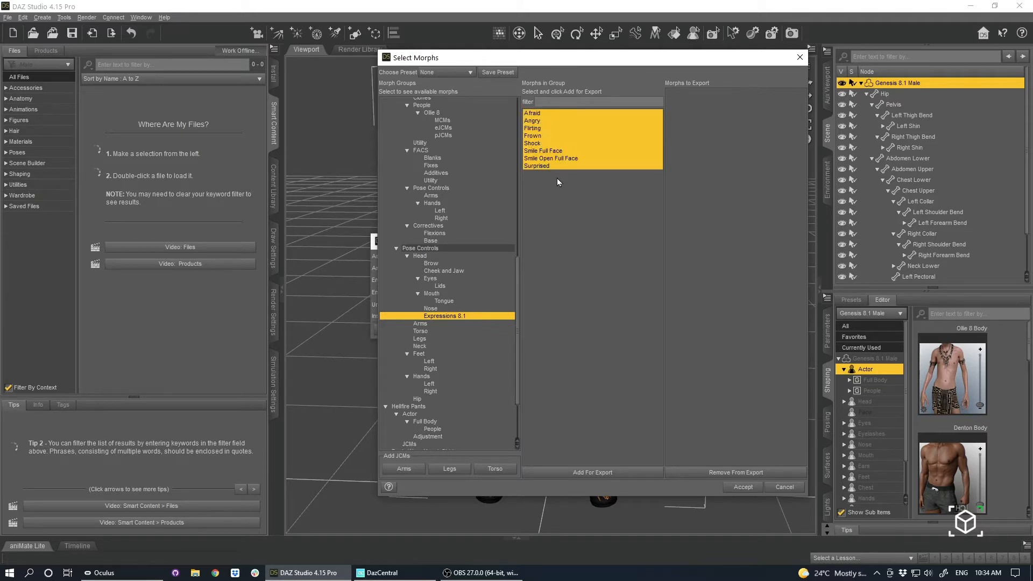
pyautogui.click(615, 473)
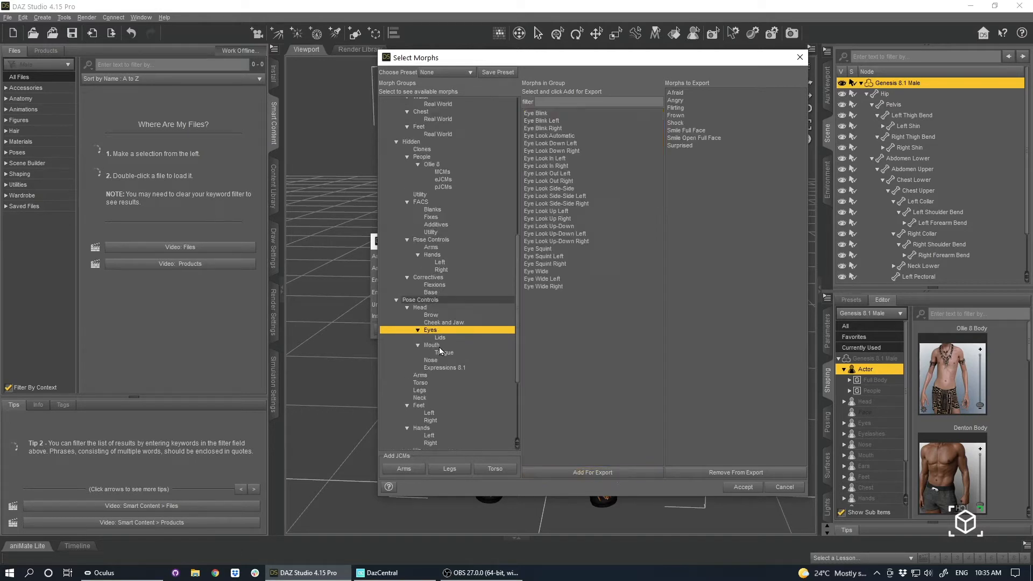
# Add all morphs of the Mouth group, from Mouth Close through Tongue Up, to the morphs for export.
pyautogui.click(440, 346)
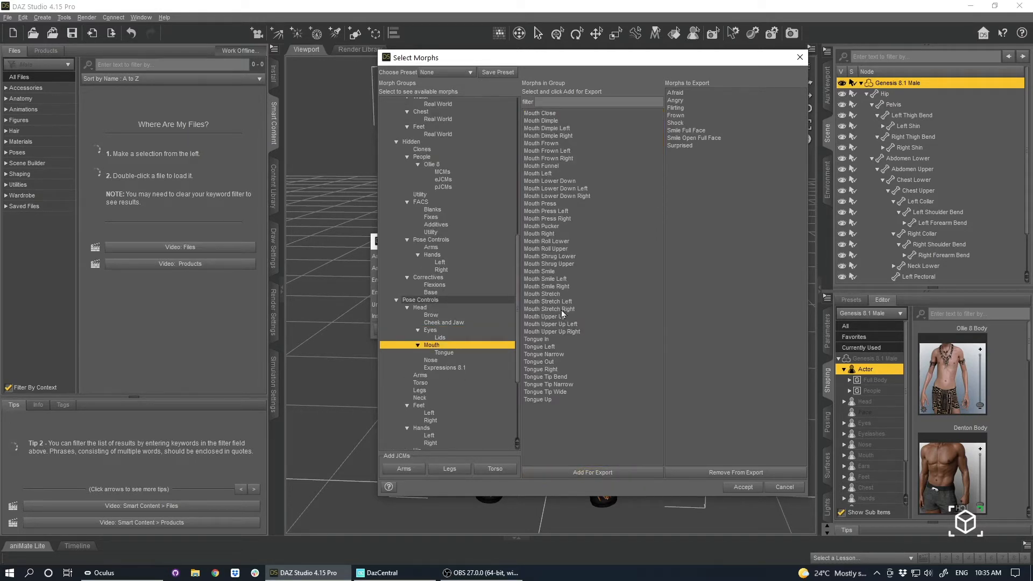
pyautogui.click(555, 112)
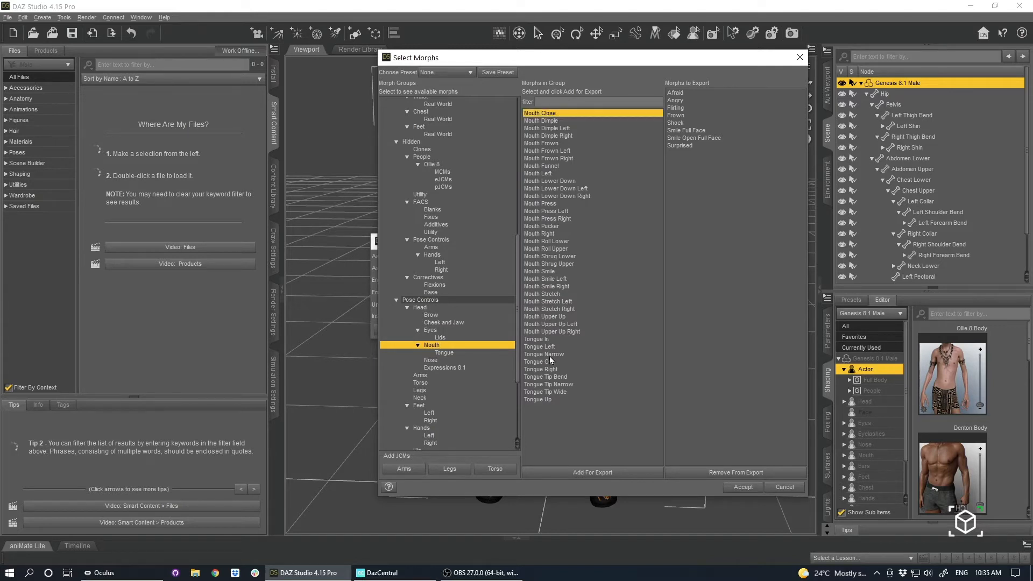
pyautogui.keyDown('shift'); pyautogui.click(542, 400); pyautogui.keyUp('shift')
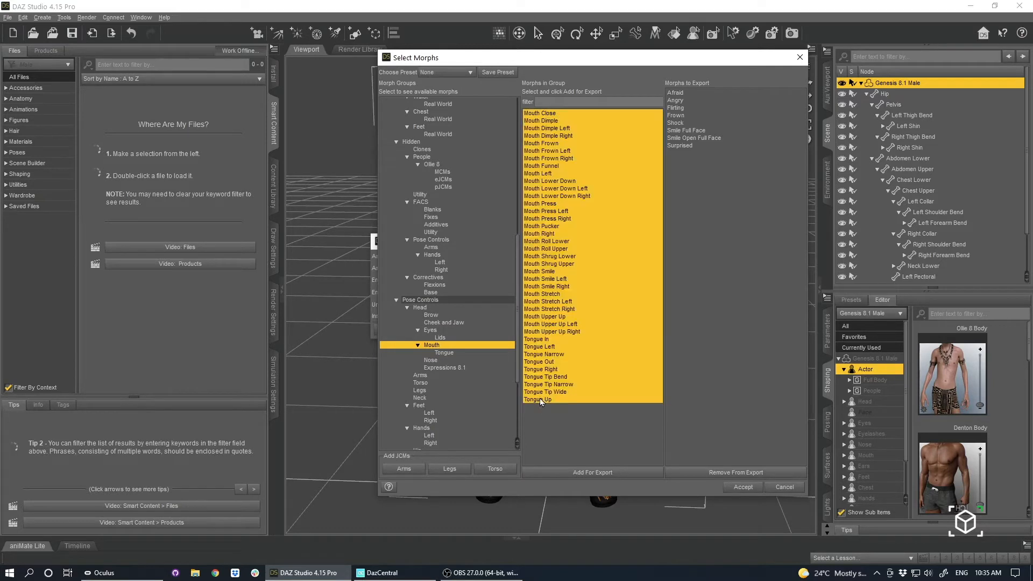
pyautogui.click(592, 472)
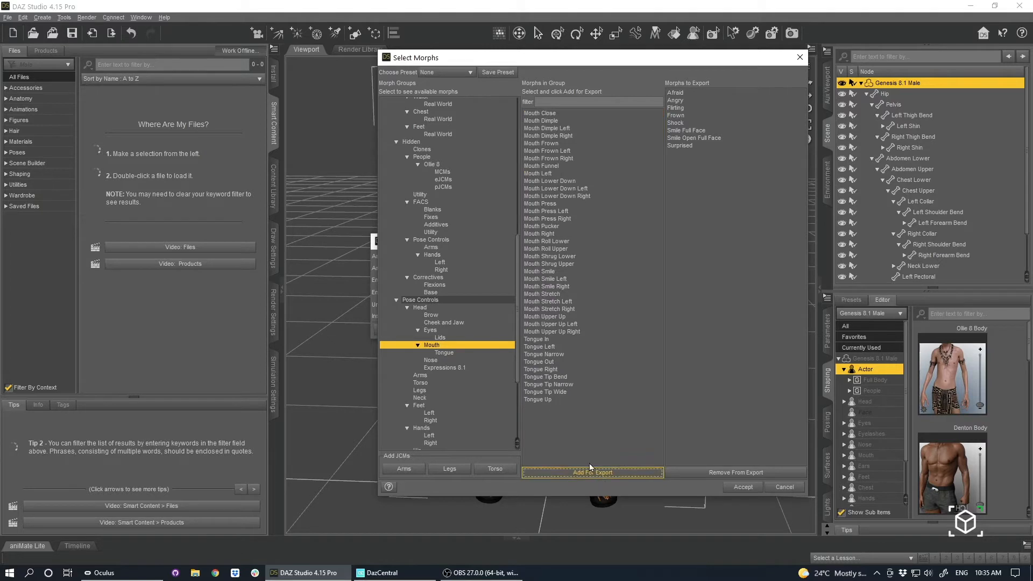
pyautogui.keyDown('shift'); pyautogui.click(550, 399); pyautogui.keyUp('shift')
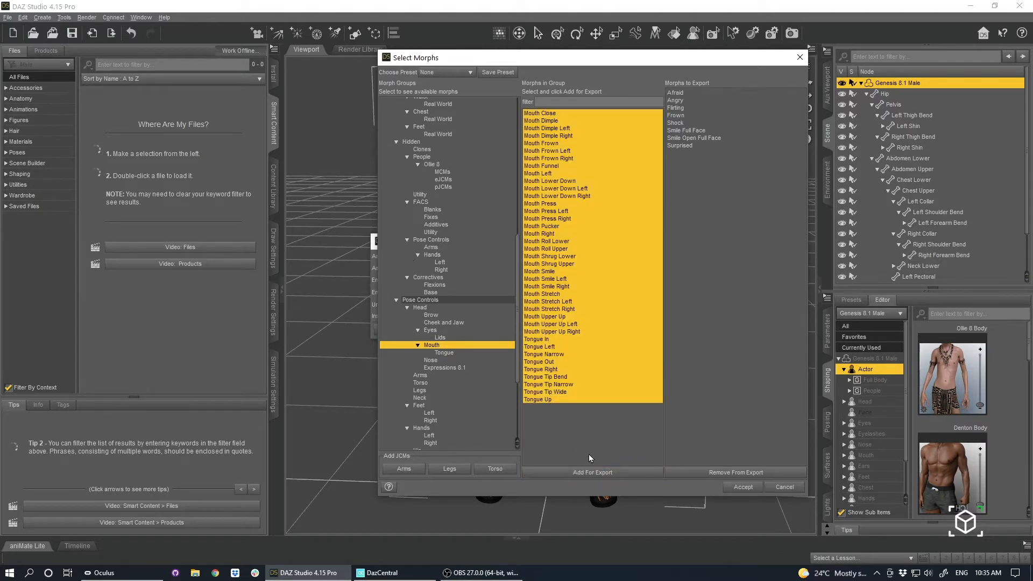
pyautogui.click(590, 478)
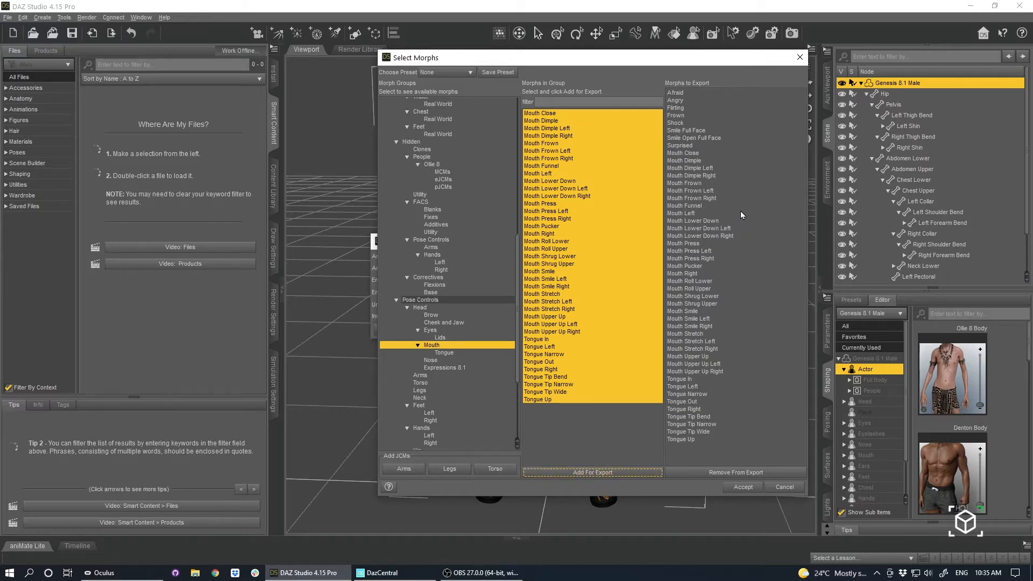
# Add the Eye Blink morph from the Eyes group to the export and accept the morph selection.
pyautogui.click(443, 331)
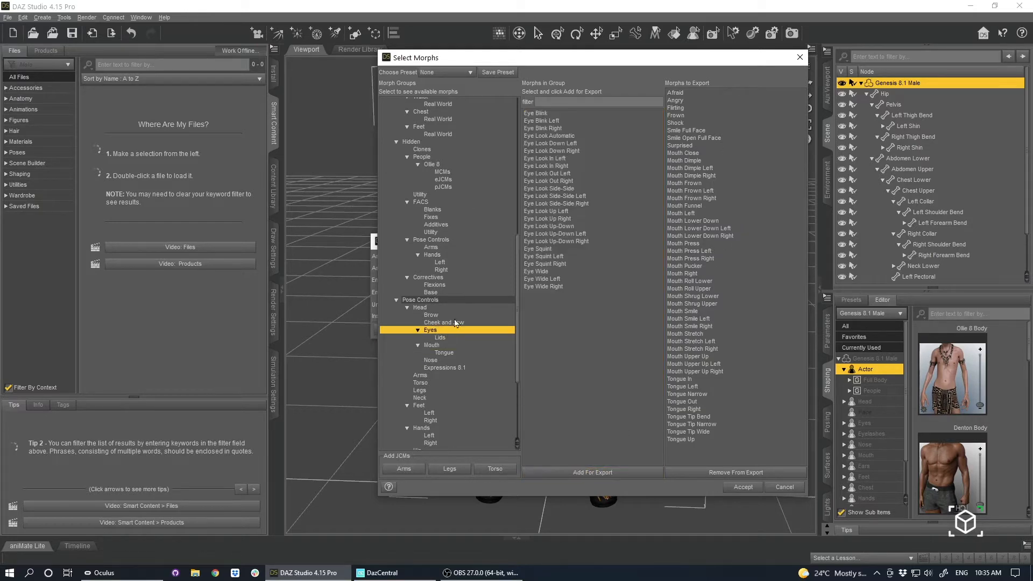
pyautogui.click(552, 114)
pyautogui.click(592, 470)
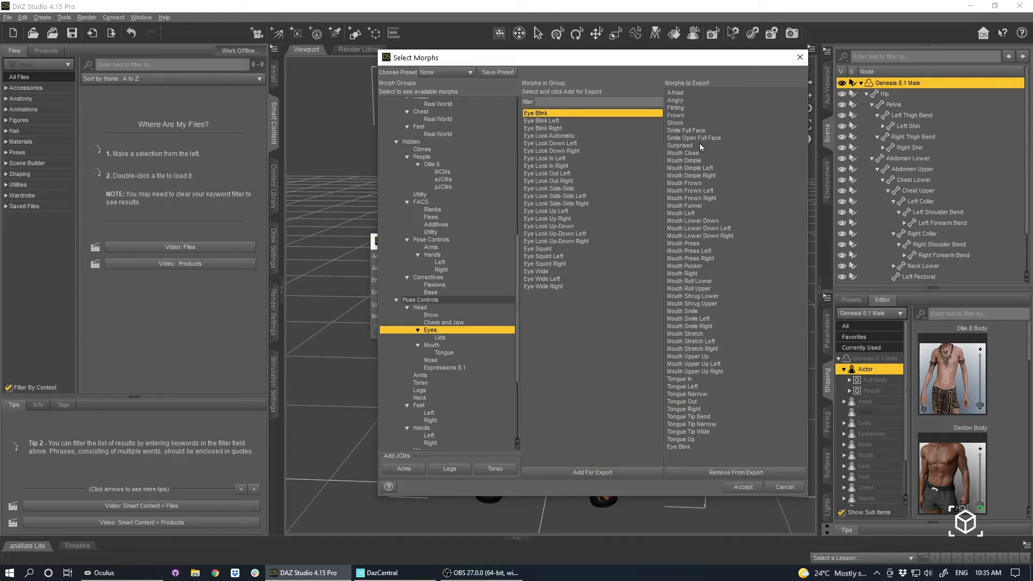
pyautogui.scroll(-3, 444, 374)
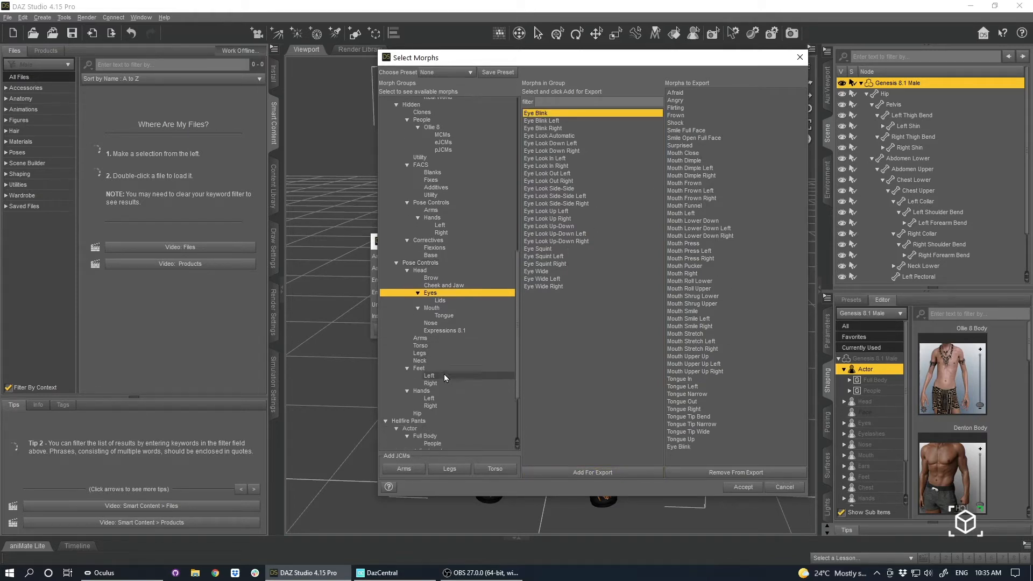
pyautogui.click(745, 487)
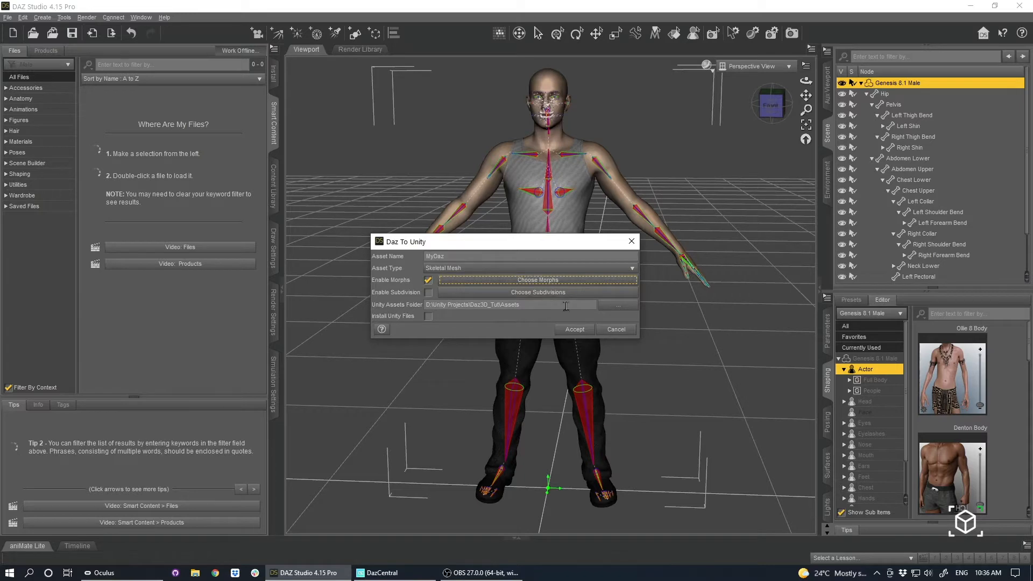
# Set the Unity assets folder to D:\Unity Projects\Daz3D_Tut\Assets and start the transfer to Unity.
pyautogui.click(618, 311)
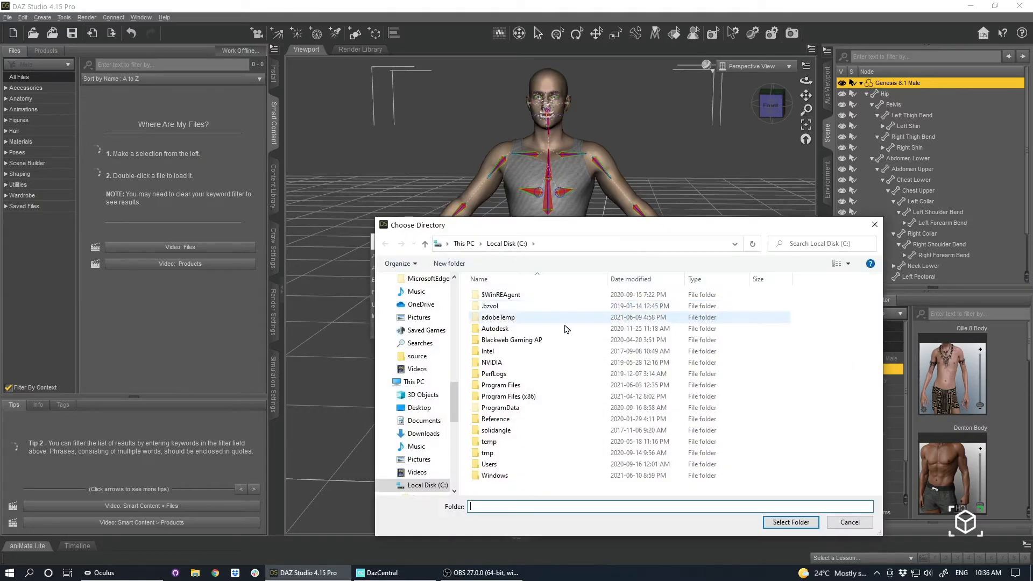
pyautogui.click(466, 243)
pyautogui.doubleClick(669, 486)
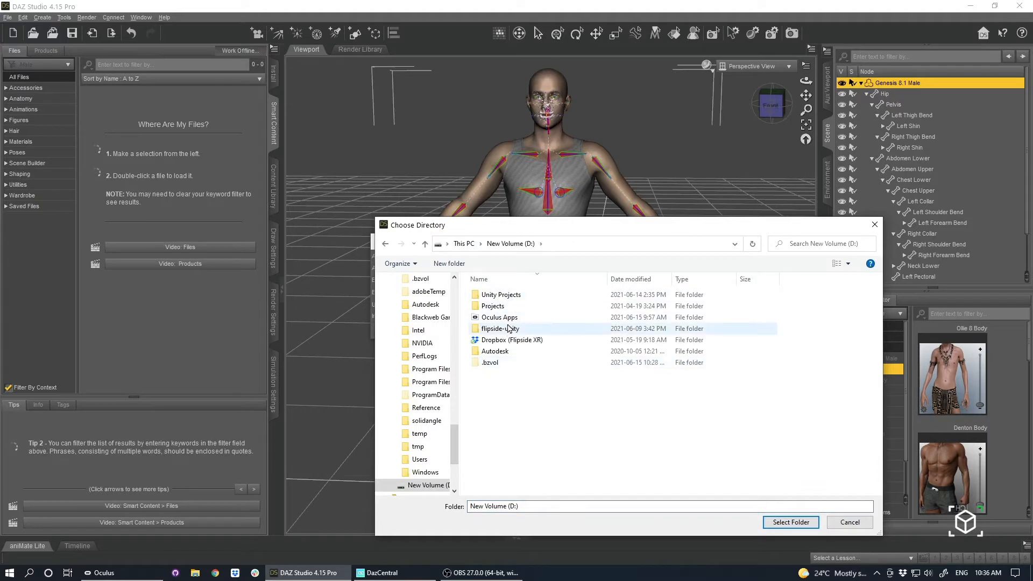
pyautogui.doubleClick(499, 295)
pyautogui.doubleClick(499, 295)
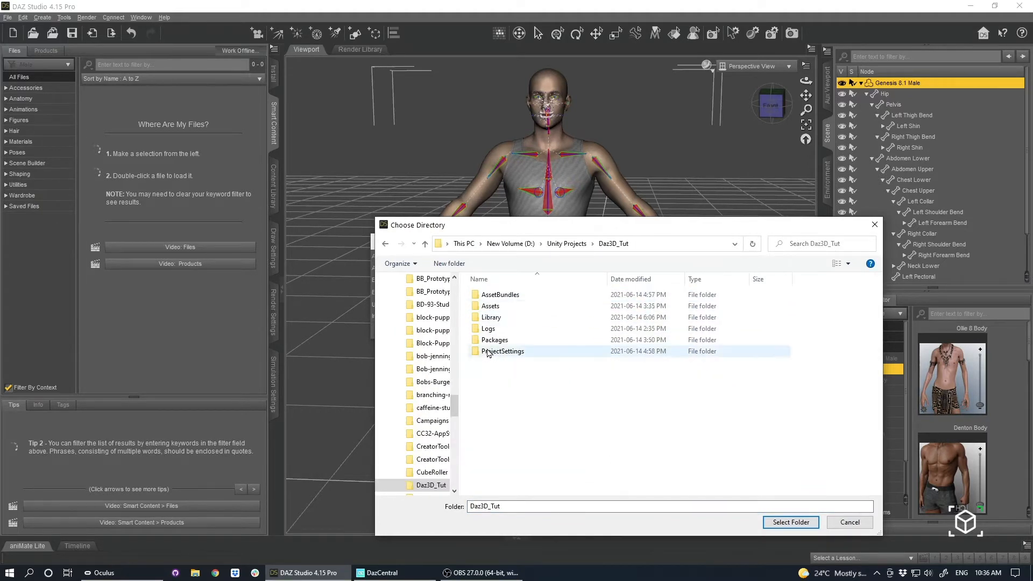
pyautogui.click(499, 307)
pyautogui.doubleClick(500, 306)
pyautogui.click(789, 522)
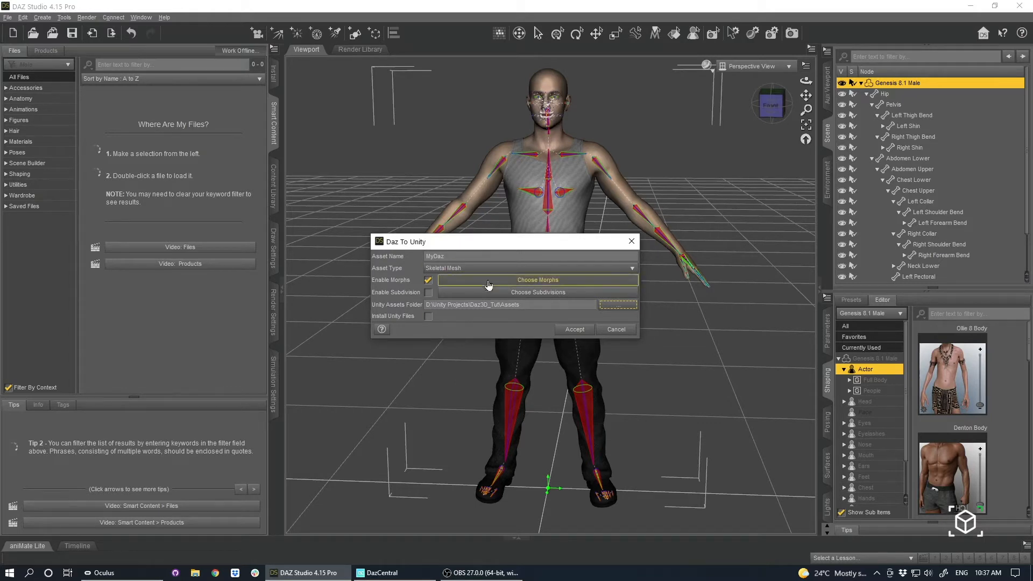
pyautogui.click(575, 330)
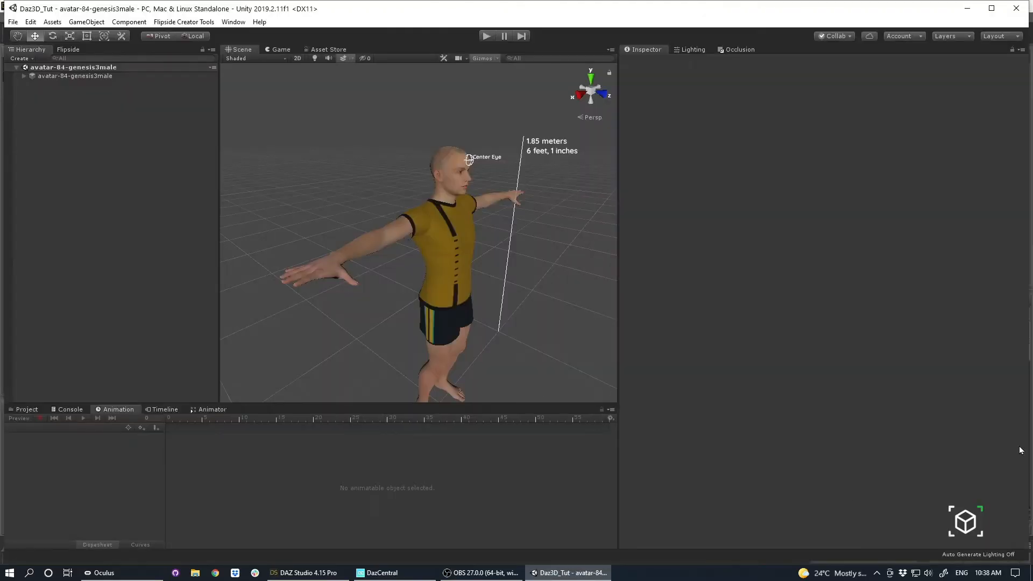
# In Unity, refresh the MyDaz folder under Assets/Daz3D and fix the normal map setting of MuscleShirt_Normal.jpg.
pyautogui.click(21, 411)
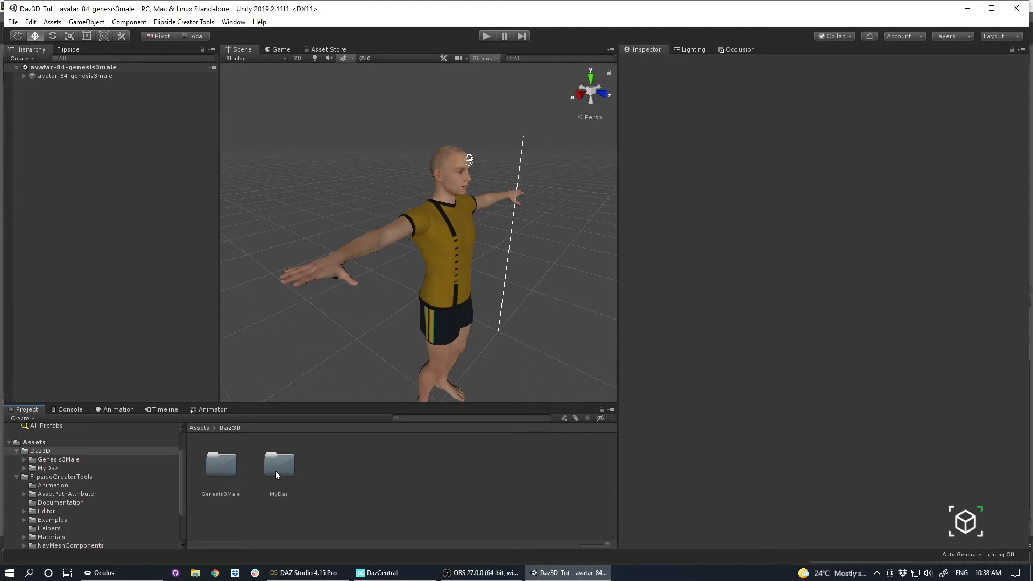
pyautogui.doubleClick(276, 472)
pyautogui.rightClick(451, 474)
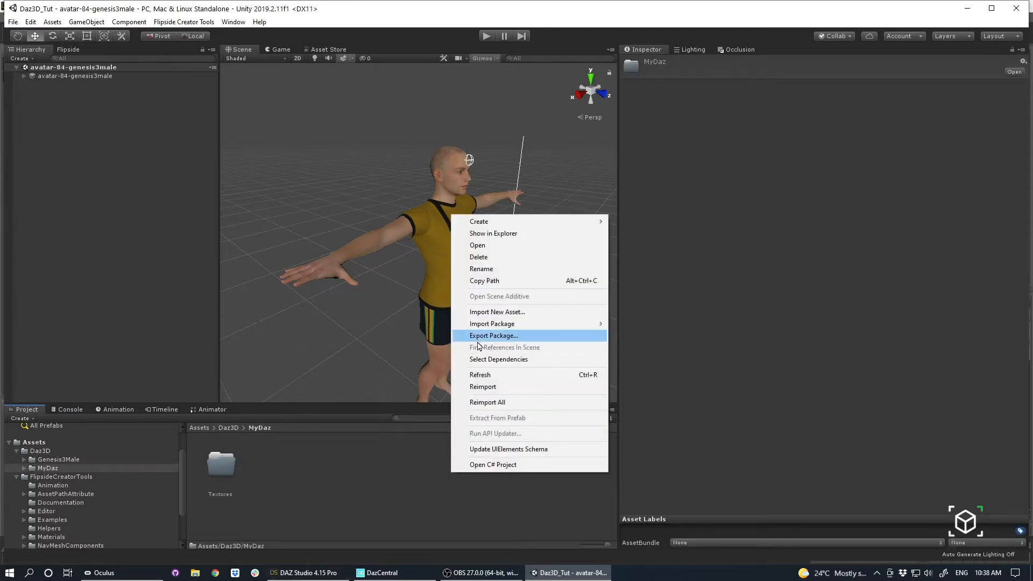
pyautogui.click(480, 375)
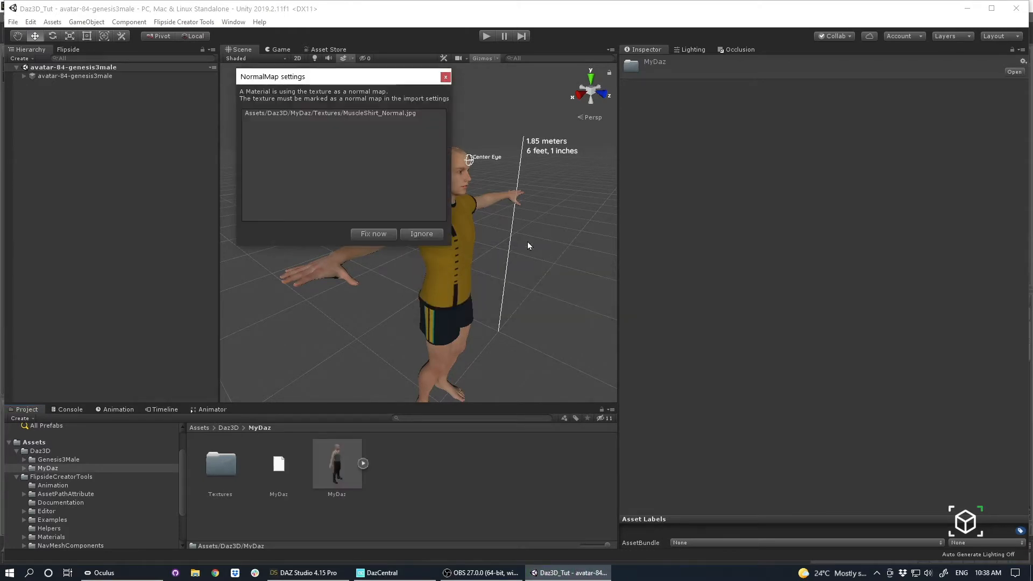
pyautogui.click(361, 235)
# Inspect the imported MyDaz model and its Rig import settings.
pyautogui.click(322, 462)
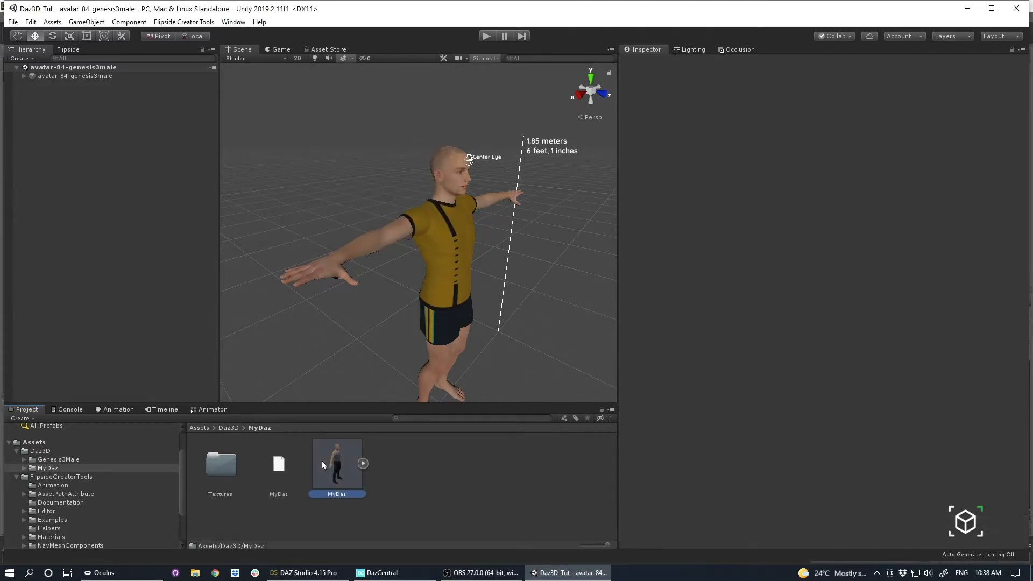
pyautogui.click(507, 483)
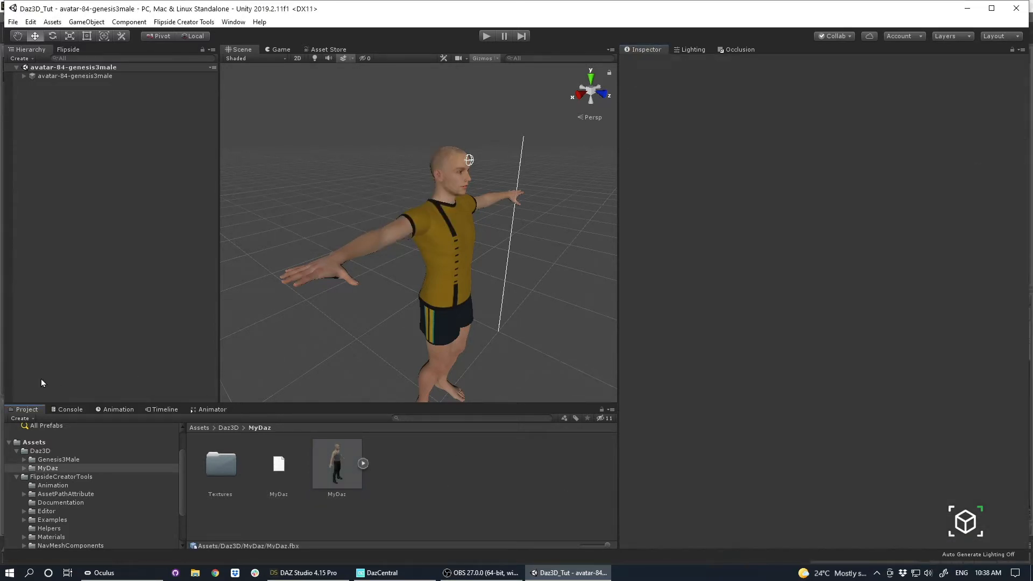
pyautogui.click(359, 474)
pyautogui.moveTo(755, 517); pyautogui.dragTo(730, 512)
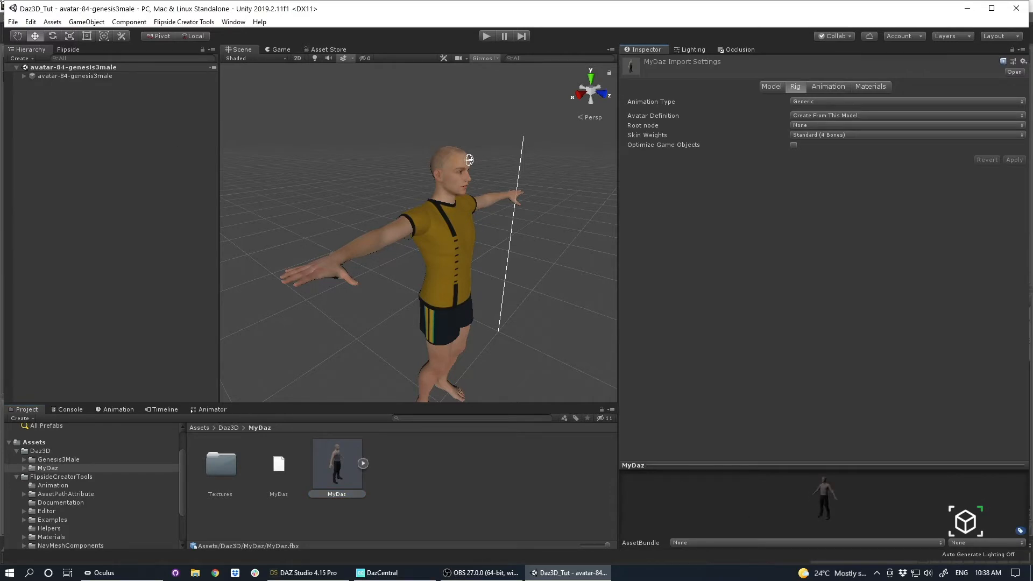
# Create a new scene and place the MyDaz model in it.
pyautogui.click(12, 22)
pyautogui.click(30, 32)
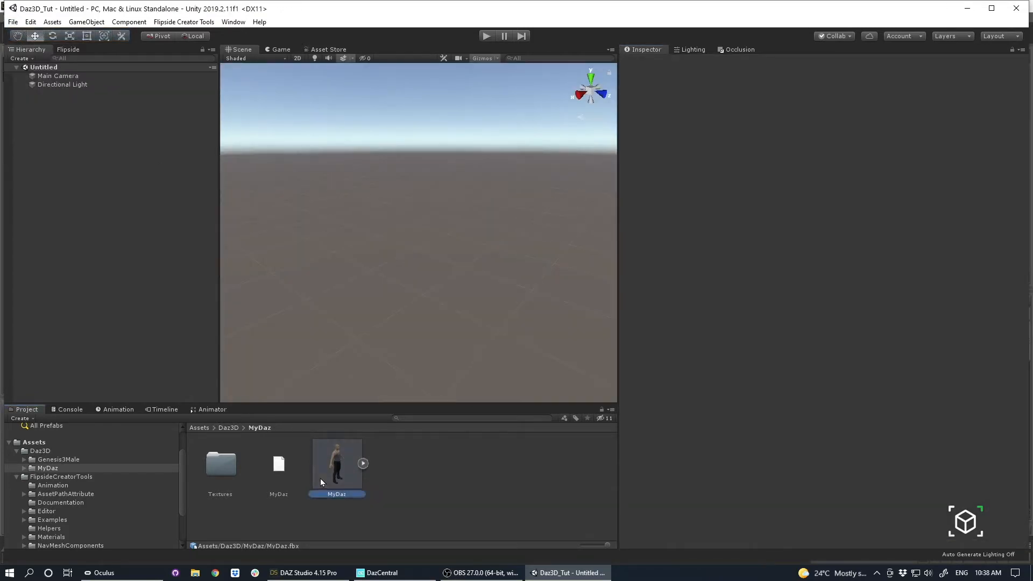
pyautogui.moveTo(322, 482); pyautogui.dragTo(134, 269)
# Examine the MyDaz character in the scene from several sides, including the trousers and the face.
pyautogui.click(527, 259)
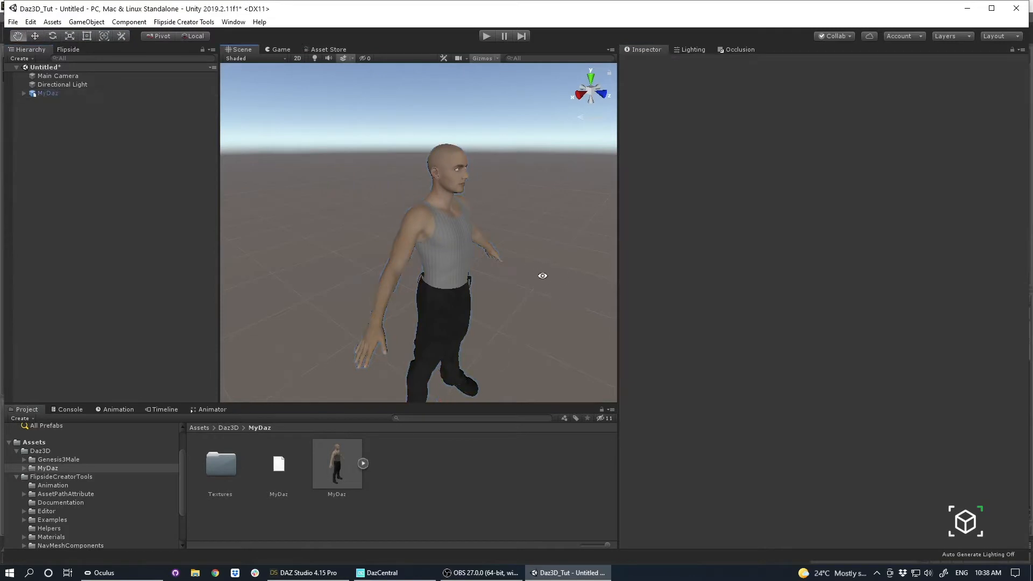
pyautogui.moveTo(542, 276)
pyautogui.keyDown('alt'); pyautogui.mouseDown()
pyautogui.moveTo(477, 167)
pyautogui.moveTo(528, 161)
pyautogui.moveTo(406, 232)
pyautogui.moveTo(763, 189)
pyautogui.moveTo(581, 236)
pyautogui.moveTo(535, 278)
pyautogui.mouseUp(); pyautogui.keyUp('alt')
pyautogui.keyDown('alt'); pyautogui.moveTo(535, 277); pyautogui.dragTo(733, 299, button='right'); pyautogui.keyUp('alt')
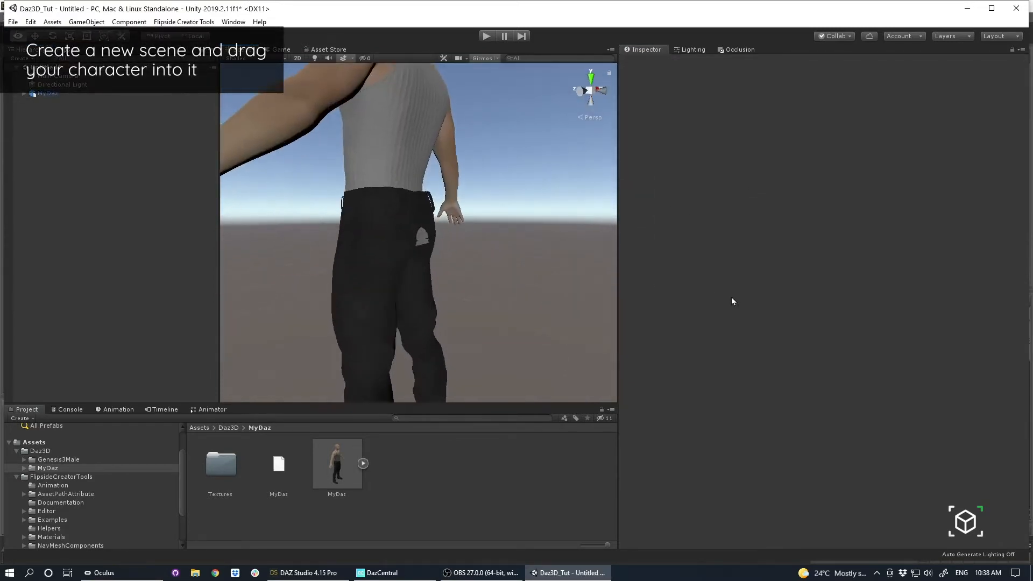
pyautogui.keyDown('alt'); pyautogui.moveTo(582, 259); pyautogui.dragTo(431, 218); pyautogui.keyUp('alt')
pyautogui.keyDown('alt'); pyautogui.moveTo(386, 245); pyautogui.dragTo(612, 203); pyautogui.keyUp('alt')
pyautogui.keyDown('alt'); pyautogui.moveTo(464, 172); pyautogui.dragTo(536, 287, button='right'); pyautogui.keyUp('alt')
pyautogui.keyDown('alt'); pyautogui.moveTo(537, 288); pyautogui.dragTo(391, 236); pyautogui.keyUp('alt')
pyautogui.click(391, 233)
pyautogui.keyDown('alt'); pyautogui.moveTo(257, 276); pyautogui.dragTo(396, 216); pyautogui.keyUp('alt')
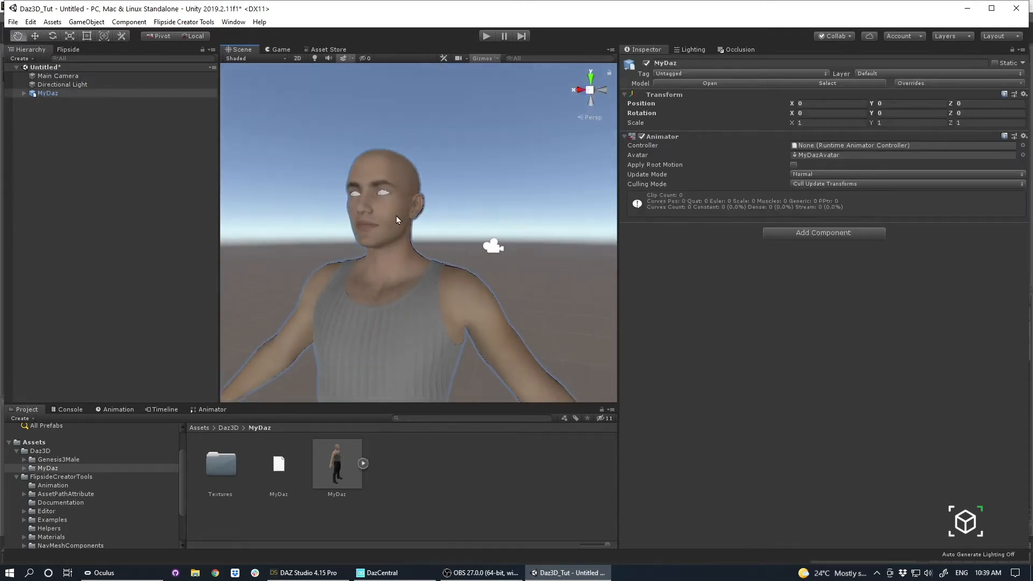
# Select the character's Genesis8_1Male.Shape mesh and review its list of blend shapes.
pyautogui.click(395, 207)
pyautogui.scroll(-3, 690, 303)
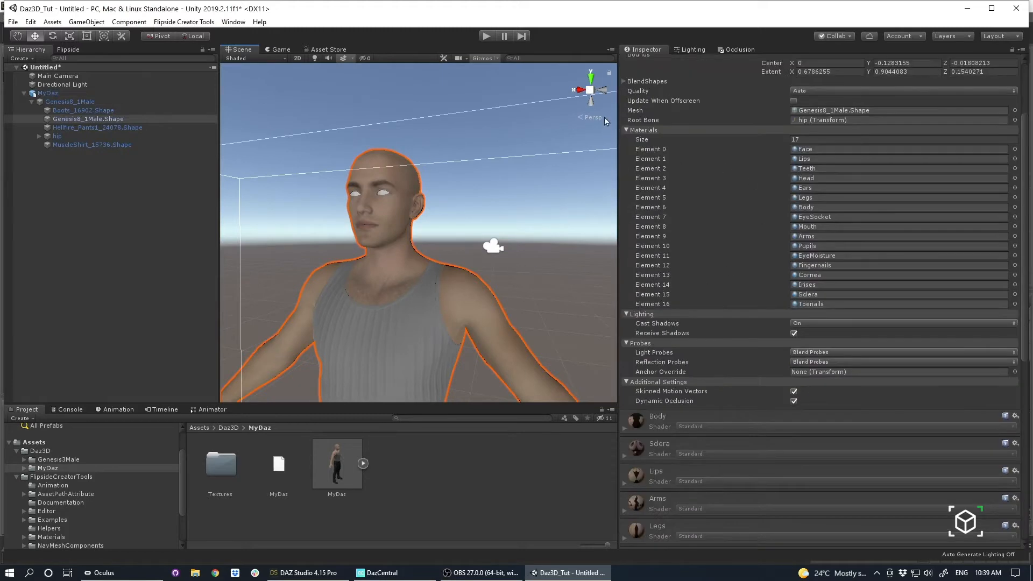
pyautogui.click(624, 81)
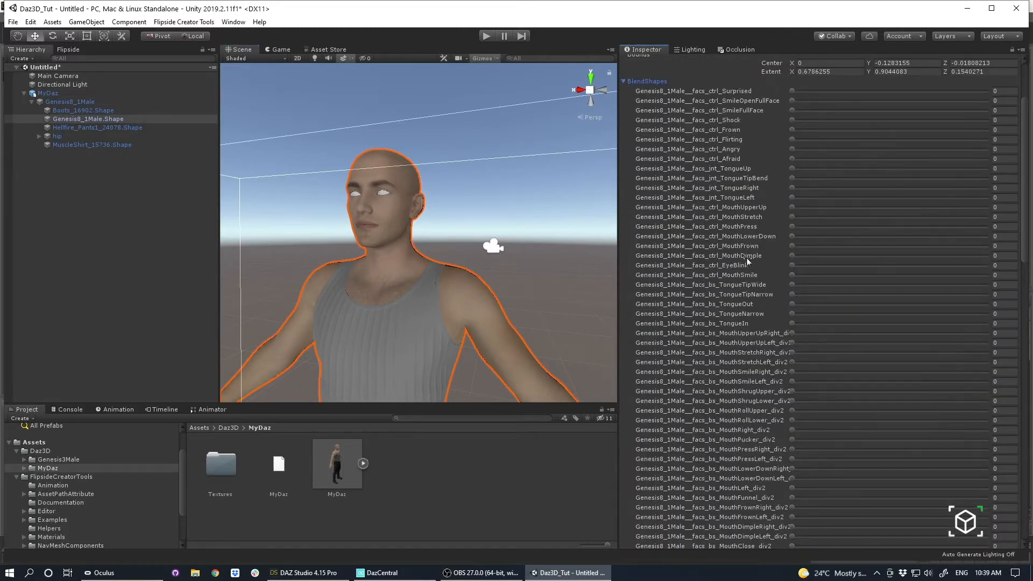
pyautogui.scroll(-3, 748, 263)
# Test the EyeBlink, MouthStretchRight, MouthSmileRight and MouthPucker blend shapes on the face, leaving each at 0.
pyautogui.click(793, 169)
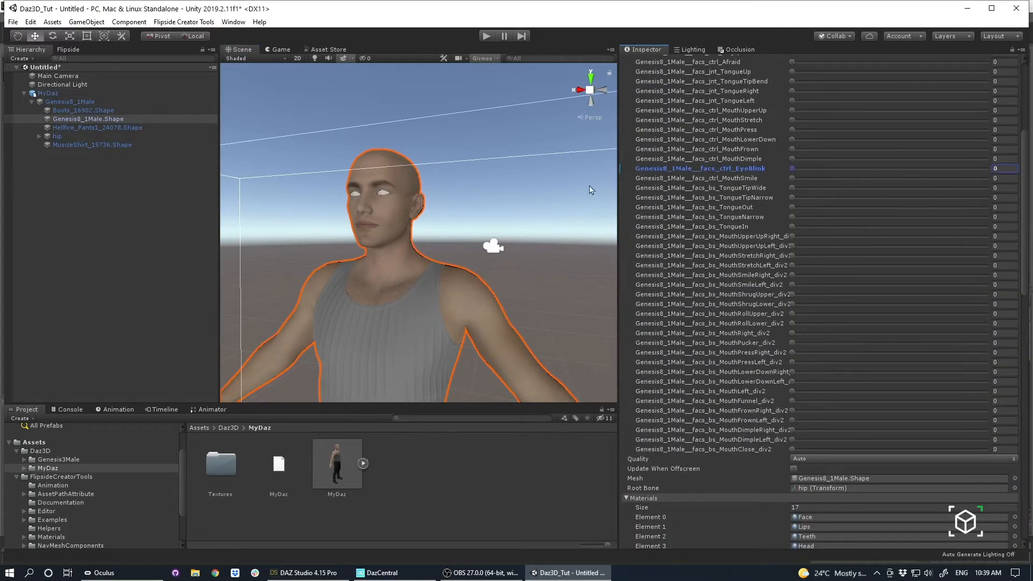
pyautogui.moveTo(797, 259); pyautogui.dragTo(952, 256)
pyautogui.moveTo(780, 224); pyautogui.dragTo(548, 230)
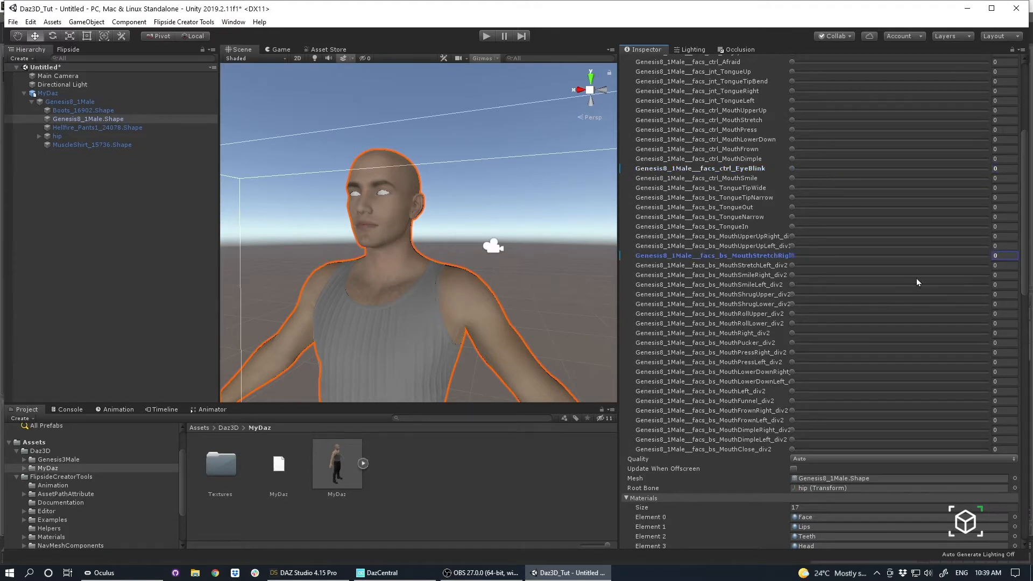
pyautogui.moveTo(793, 275); pyautogui.dragTo(619, 222)
pyautogui.keyDown('alt'); pyautogui.moveTo(415, 226); pyautogui.dragTo(488, 198); pyautogui.keyUp('alt')
pyautogui.moveTo(793, 343); pyautogui.dragTo(386, 327)
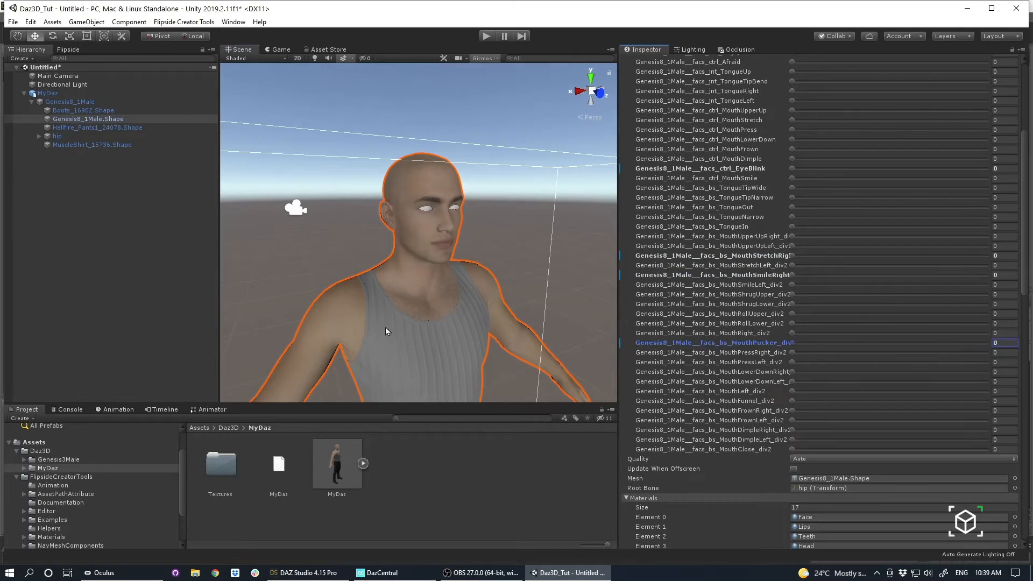
pyautogui.keyDown('alt'); pyautogui.moveTo(332, 261); pyautogui.dragTo(396, 241); pyautogui.keyUp('alt')
# Enable Legacy Blend Shape Normals in the MyDaz model's import settings and apply the change.
pyautogui.click(363, 474)
pyautogui.click(325, 468)
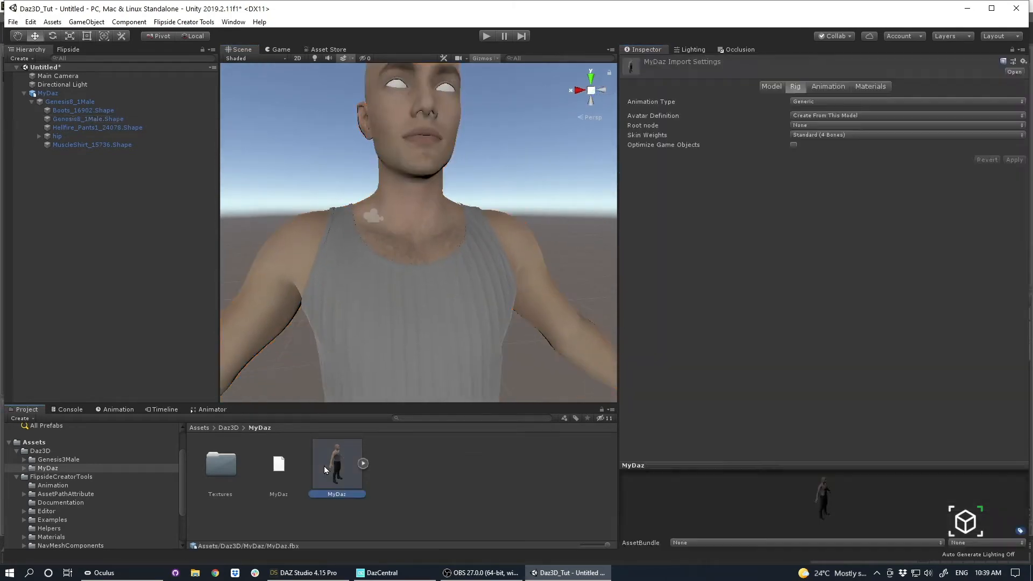
pyautogui.click(773, 86)
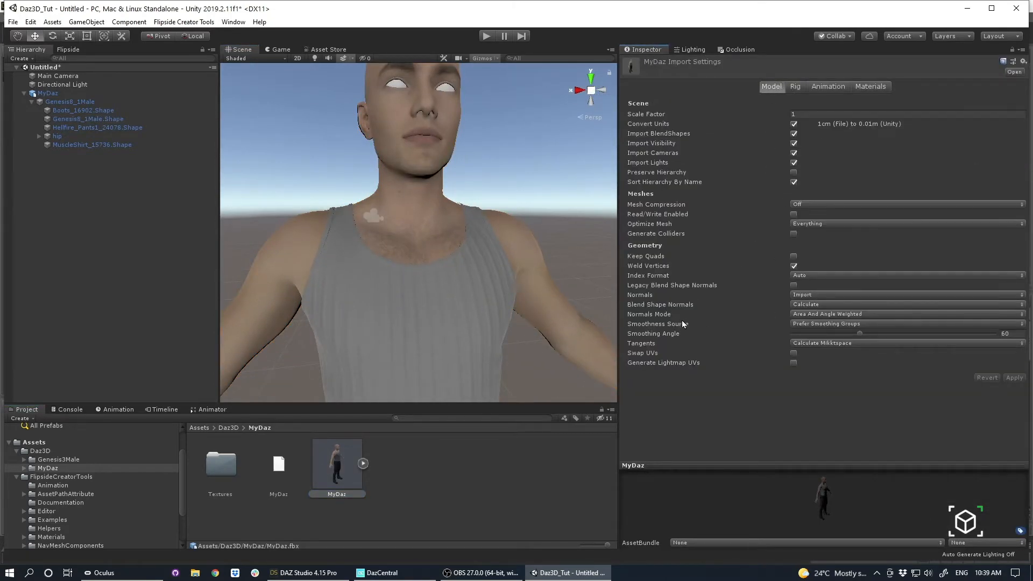
pyautogui.click(796, 286)
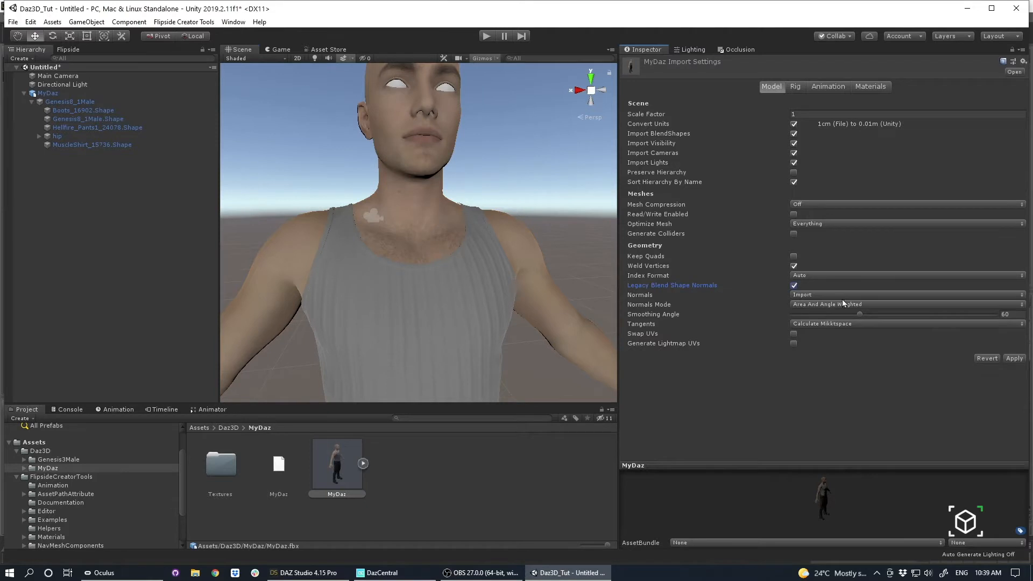
pyautogui.click(1018, 361)
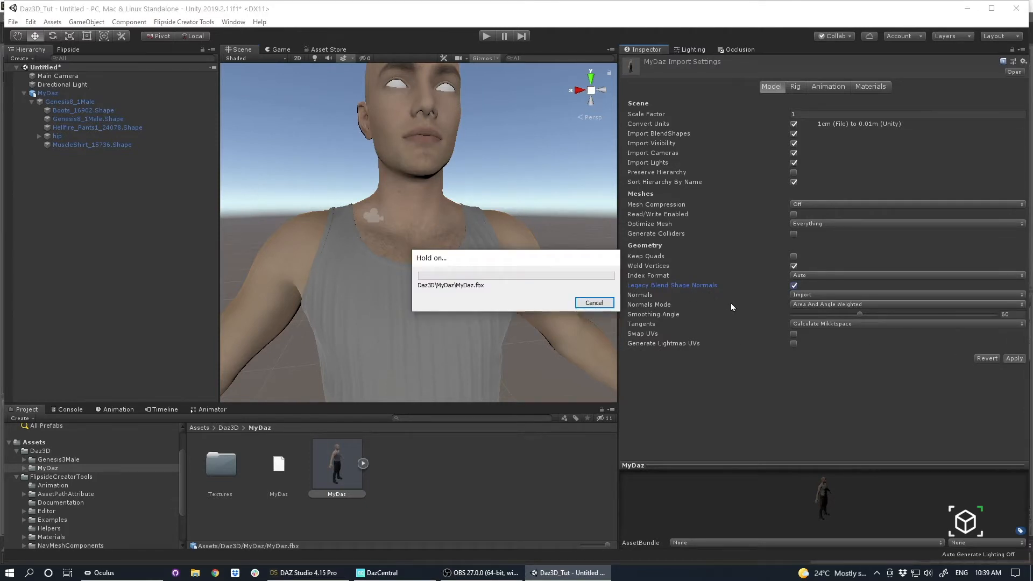
pyautogui.scroll(-4, 587, 235)
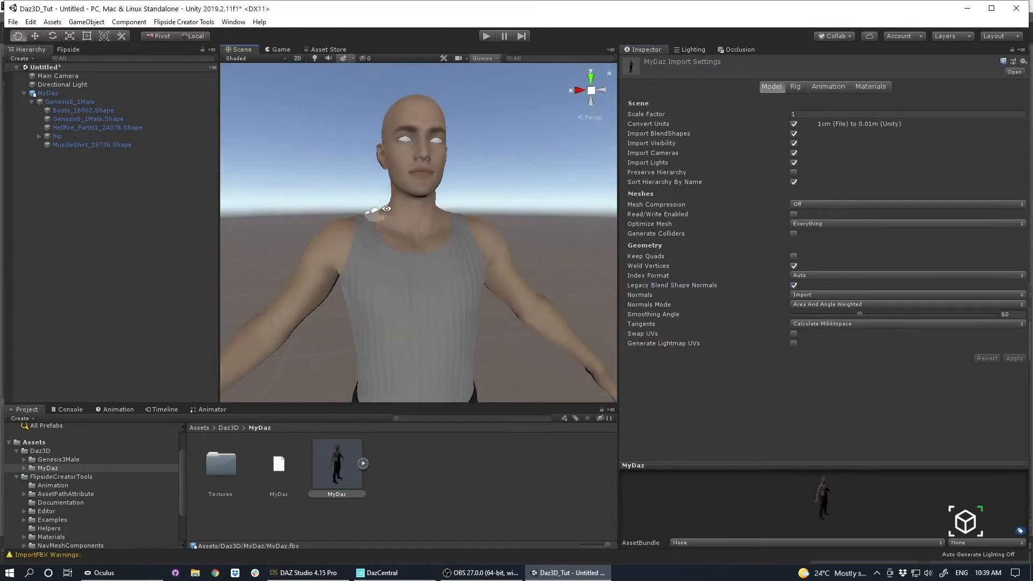
# Select the Genesis8_1Male.Shape mesh and test the EyeBlink blend shape at 100 on the face.
pyautogui.click(414, 123)
pyautogui.click(439, 131)
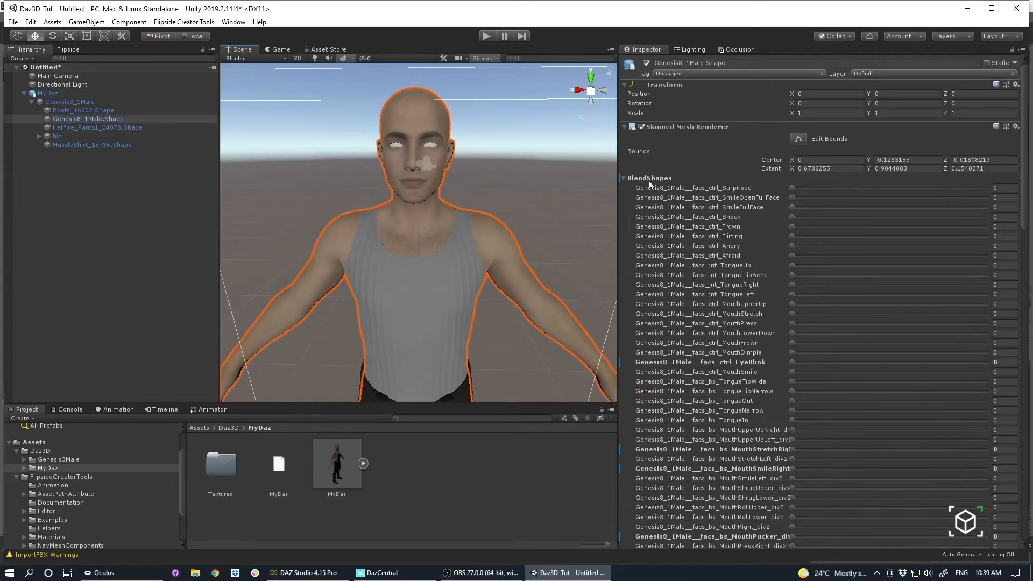
pyautogui.click(795, 256)
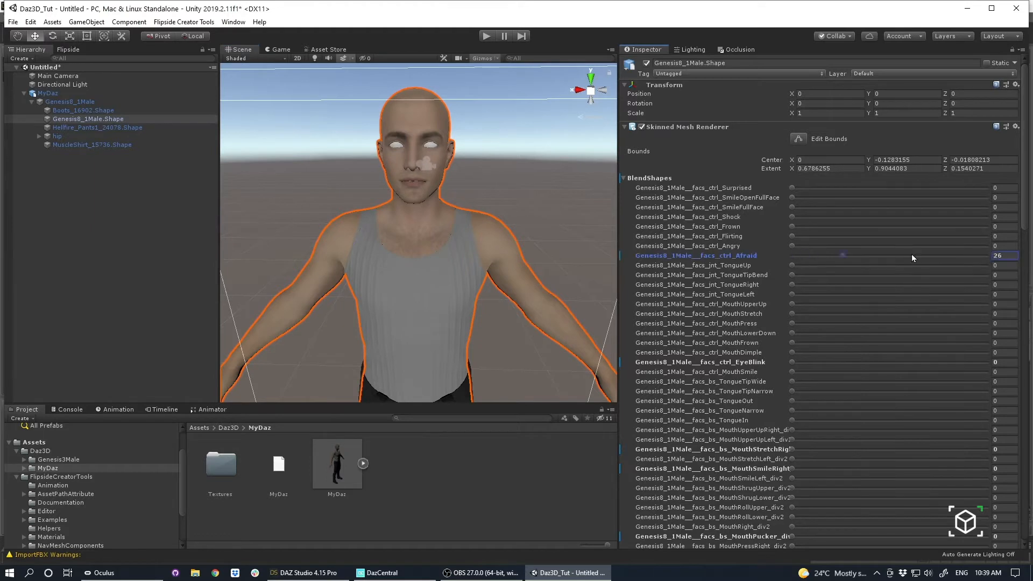
pyautogui.click(794, 365)
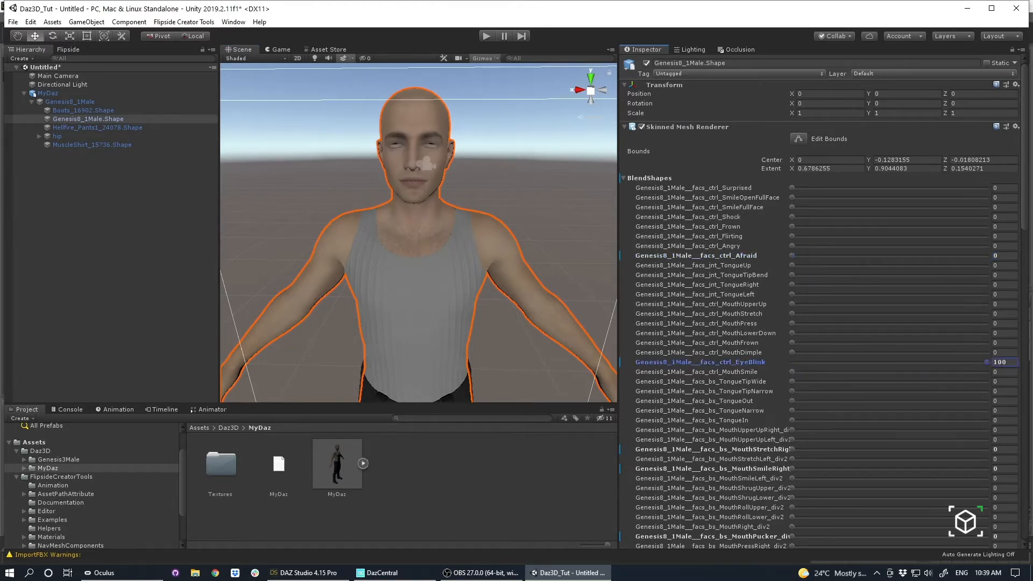
pyautogui.click(22, 303)
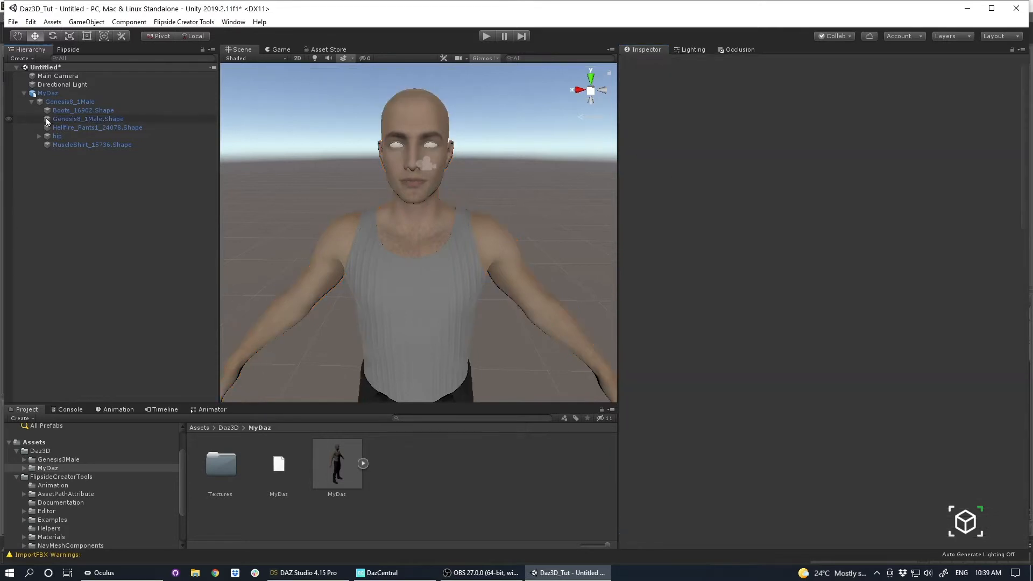
# Delete the MyDaz character from the scene and place a fresh instance of the MyDaz model in it.
pyautogui.click(60, 93)
pyautogui.press('Delete')
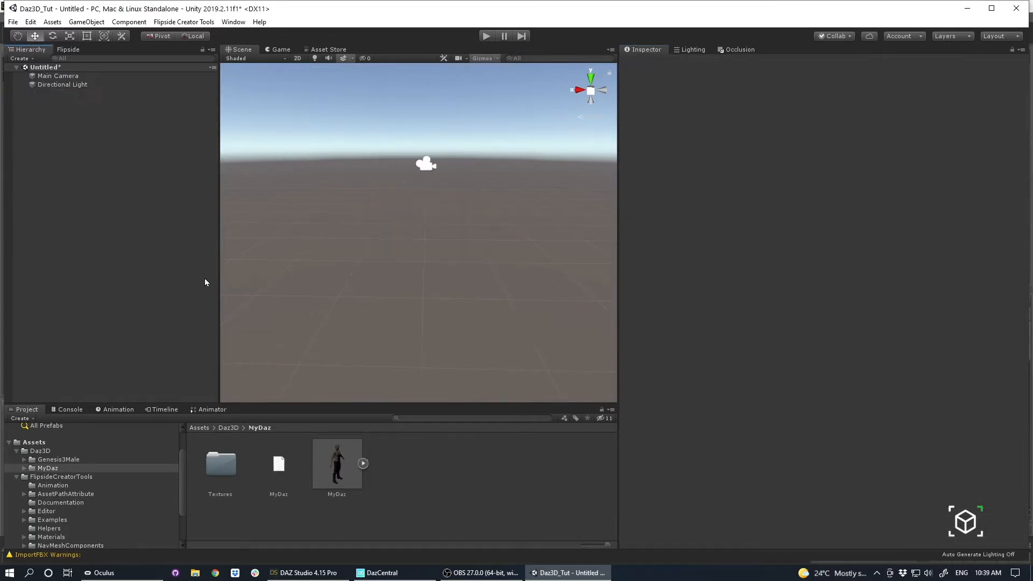
pyautogui.click(350, 469)
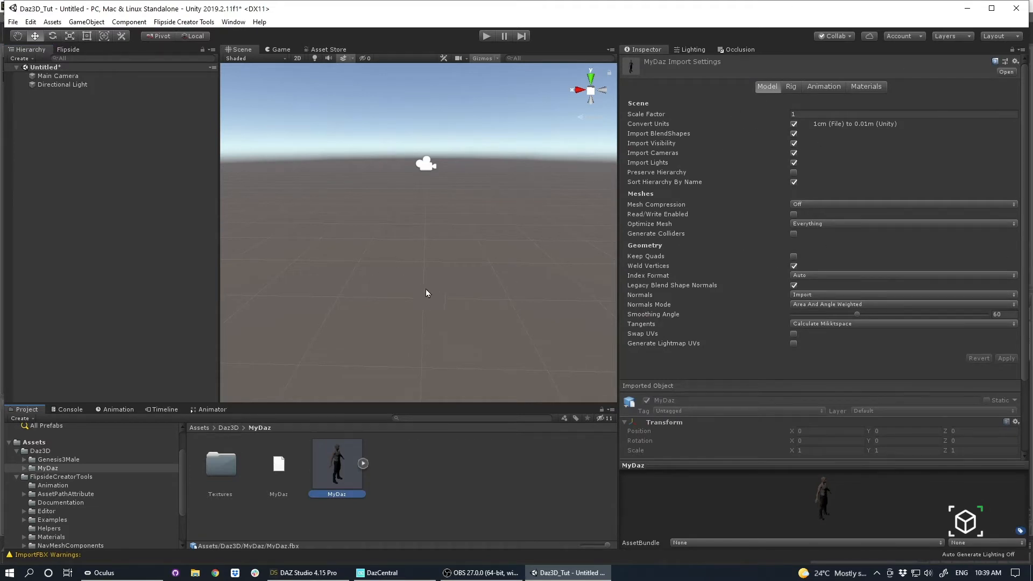
pyautogui.click(467, 480)
pyautogui.click(320, 474)
pyautogui.moveTo(350, 477); pyautogui.dragTo(110, 257)
pyautogui.scroll(5, 438, 253)
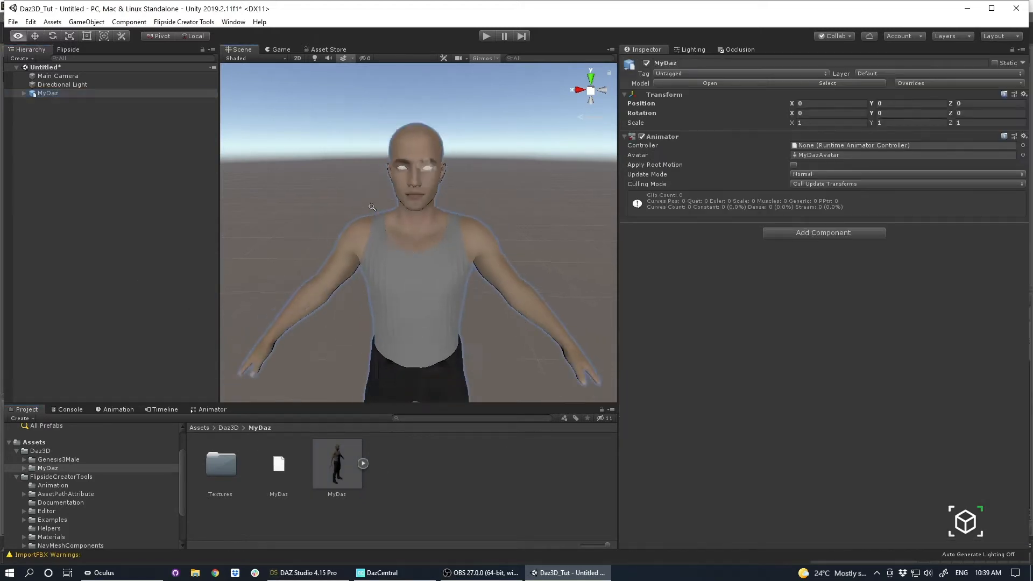
pyautogui.keyDown('alt'); pyautogui.moveTo(438, 252); pyautogui.dragTo(482, 289); pyautogui.keyUp('alt')
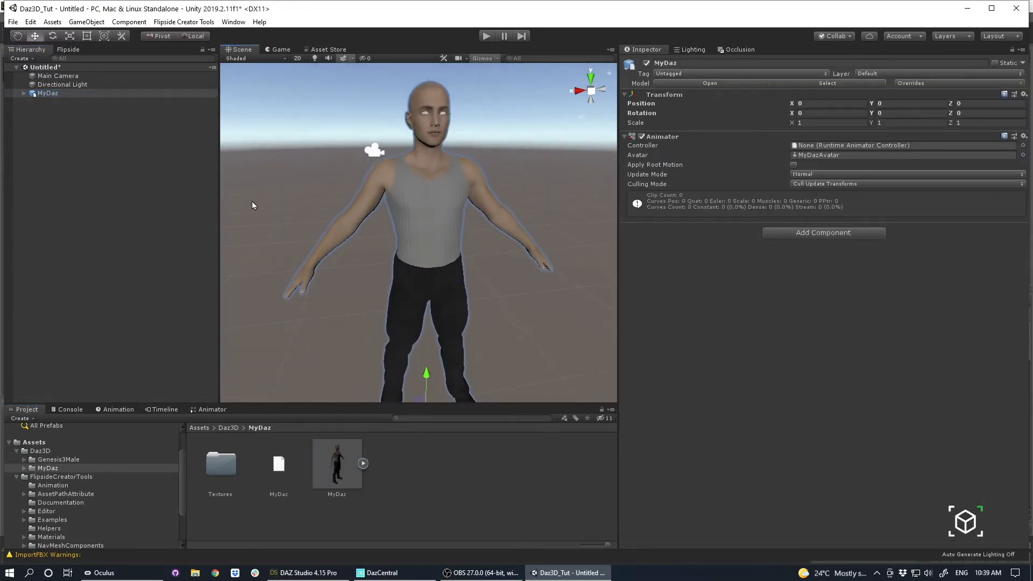
# Expand the whole MyDaz hierarchy and examine the left forearm, hand and finger bones along with the Genesis8_1Male.Shape mesh.
pyautogui.keyDown('alt'); pyautogui.click(25, 93); pyautogui.keyUp('alt')
pyautogui.click(113, 197)
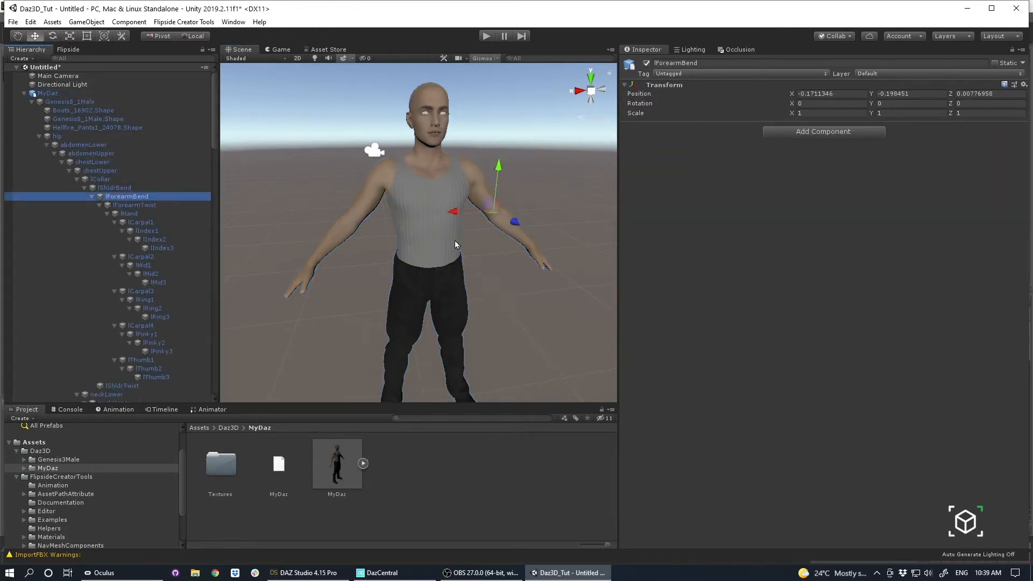
pyautogui.keyDown('alt'); pyautogui.moveTo(455, 241); pyautogui.dragTo(360, 205); pyautogui.keyUp('alt')
pyautogui.keyDown('alt'); pyautogui.moveTo(521, 236); pyautogui.dragTo(429, 281); pyautogui.keyUp('alt')
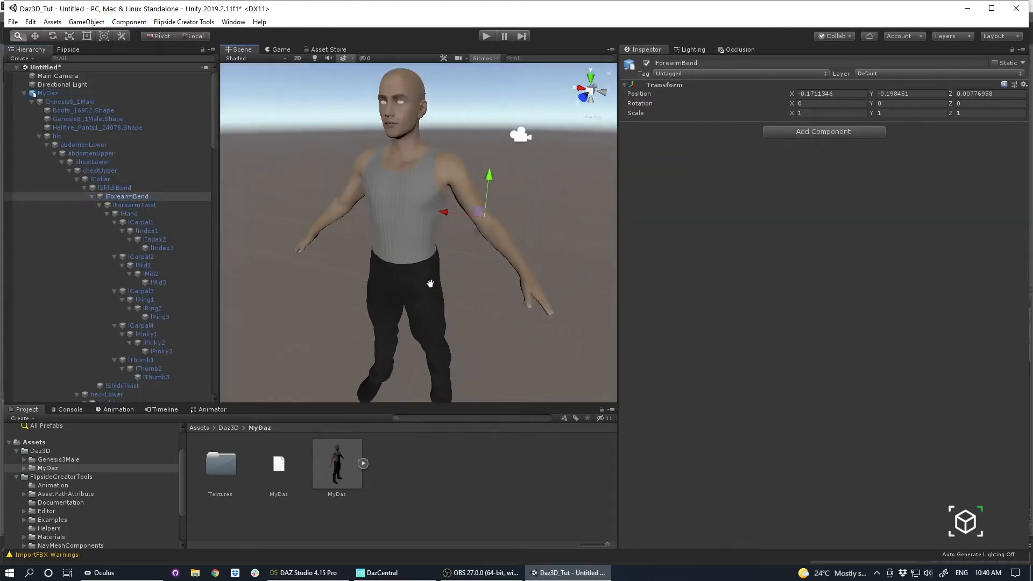
pyautogui.keyDown('alt'); pyautogui.moveTo(429, 281); pyautogui.dragTo(415, 305, button='middle'); pyautogui.keyUp('alt')
pyautogui.keyDown('alt'); pyautogui.moveTo(415, 305); pyautogui.dragTo(416, 221, button='right'); pyautogui.keyUp('alt')
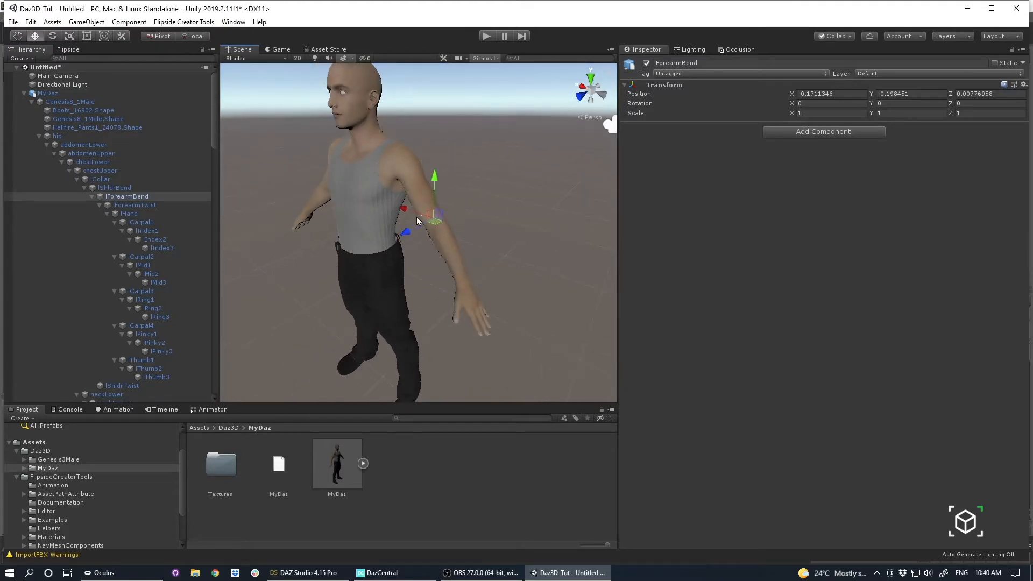
pyautogui.click(169, 224)
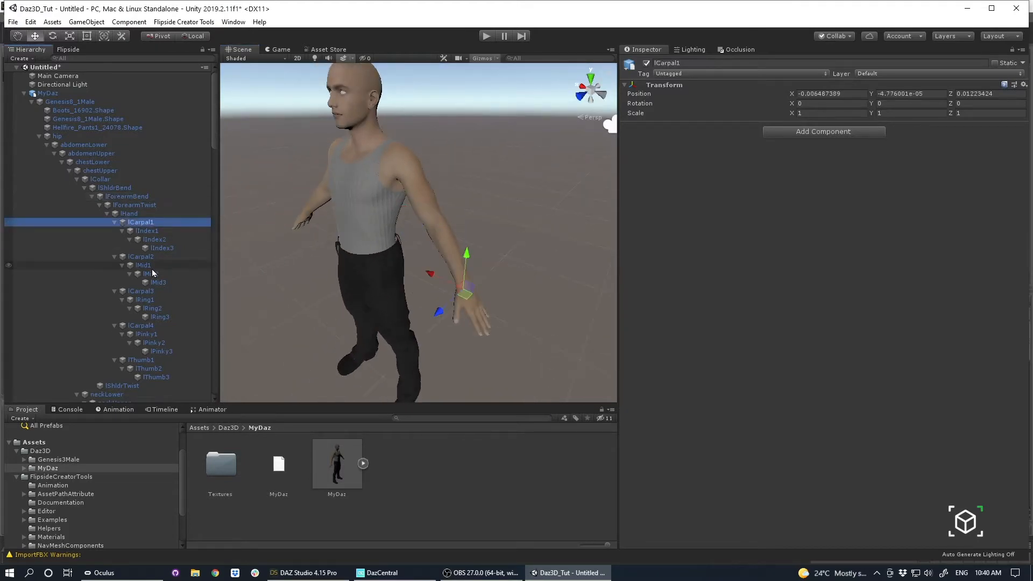
pyautogui.click(149, 267)
pyautogui.click(144, 309)
pyautogui.click(143, 249)
pyautogui.click(132, 207)
pyautogui.click(112, 163)
pyautogui.click(99, 122)
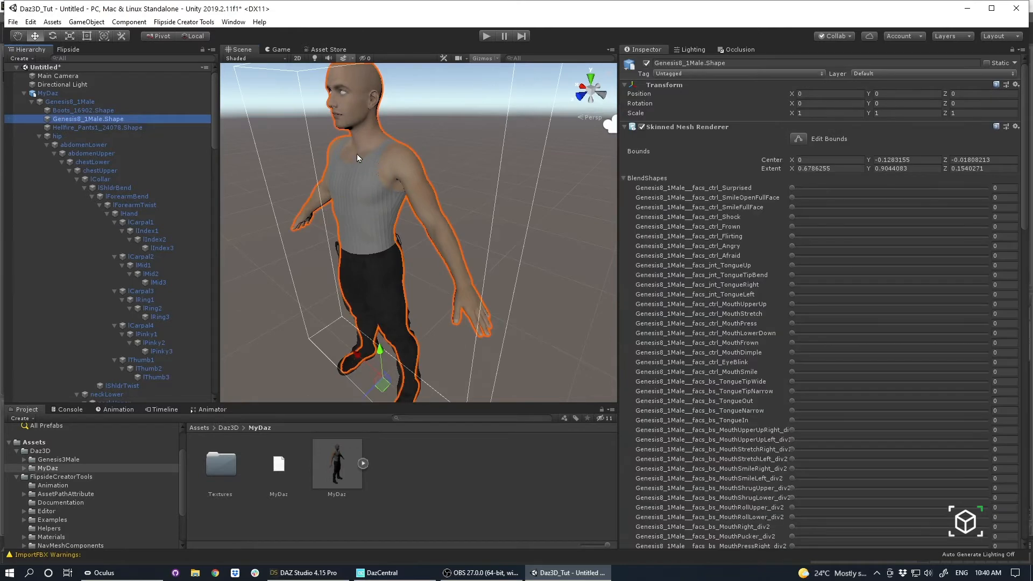
# Examine the abdomenUpper, lCarpal4, lThumb2 and head bones of the character's skeleton, viewing the figure from several sides.
pyautogui.click(122, 153)
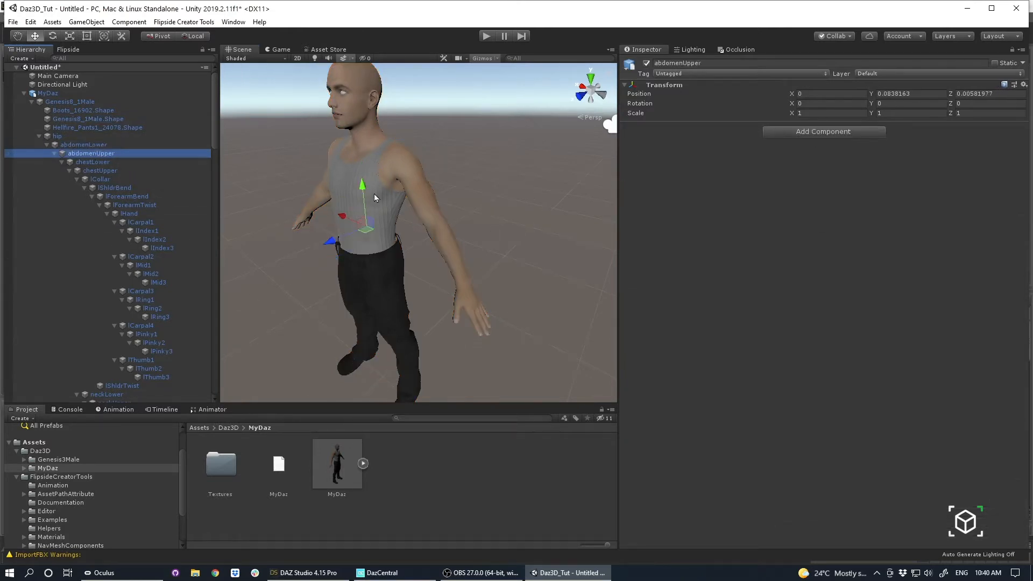
pyautogui.click(173, 215)
pyautogui.click(178, 326)
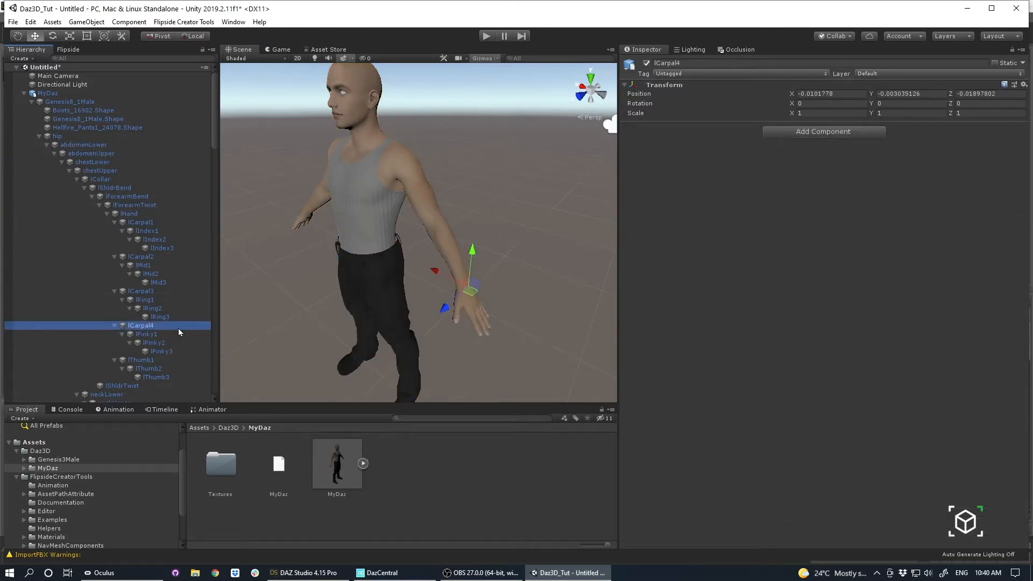
pyautogui.click(140, 369)
pyautogui.scroll(-4, 140, 370)
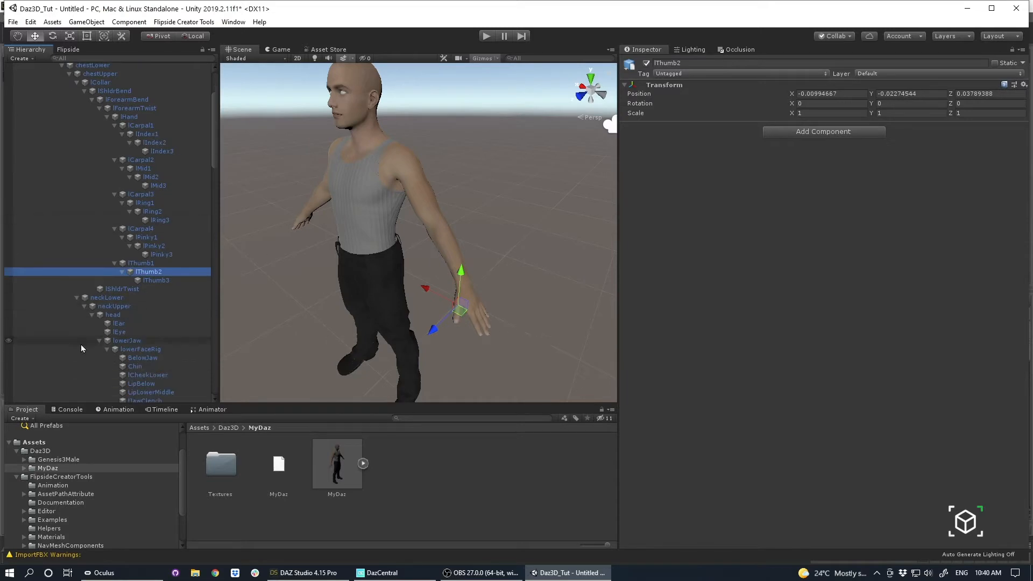
pyautogui.click(125, 318)
pyautogui.keyDown('alt'); pyautogui.moveTo(367, 313); pyautogui.dragTo(499, 277); pyautogui.keyUp('alt')
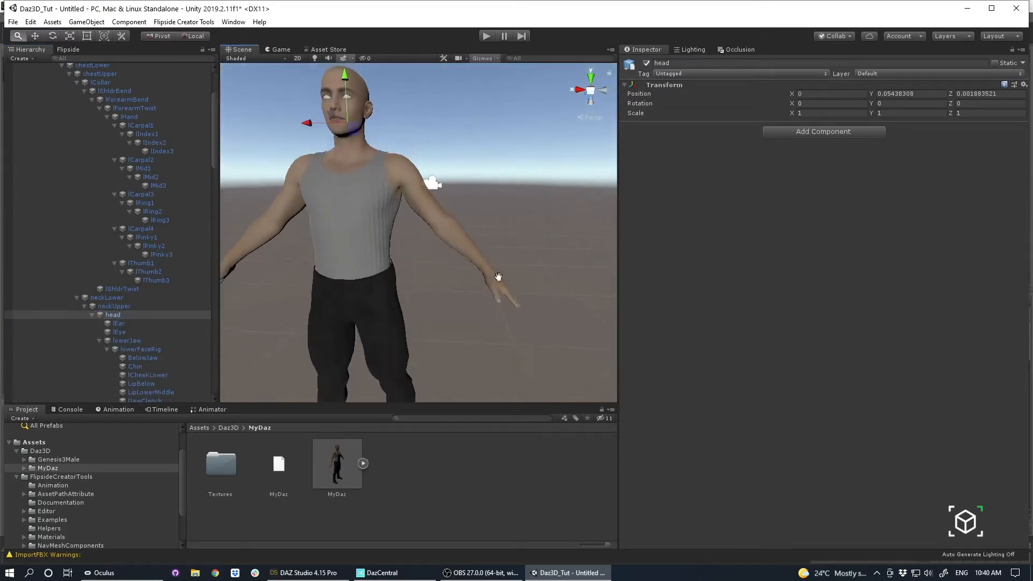
pyautogui.keyDown('alt'); pyautogui.moveTo(498, 277); pyautogui.dragTo(404, 250, button='right'); pyautogui.keyUp('alt')
pyautogui.keyDown('alt'); pyautogui.moveTo(405, 250); pyautogui.dragTo(490, 258); pyautogui.keyUp('alt')
pyautogui.scroll(4, 68, 145)
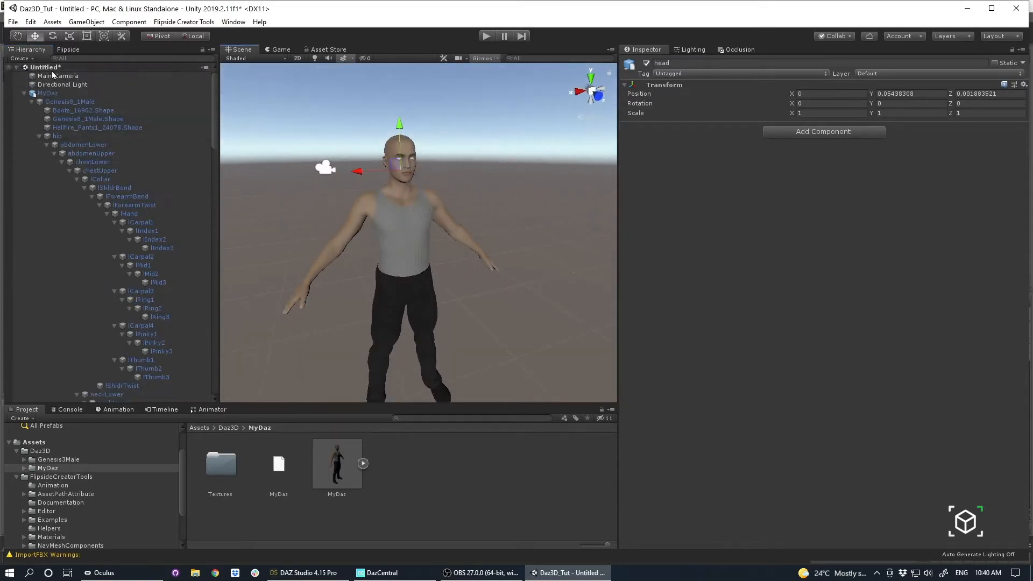
# Remove the MyDaz character from the scene, keeping its model asset in the project.
pyautogui.click(47, 93)
pyautogui.press('Delete')
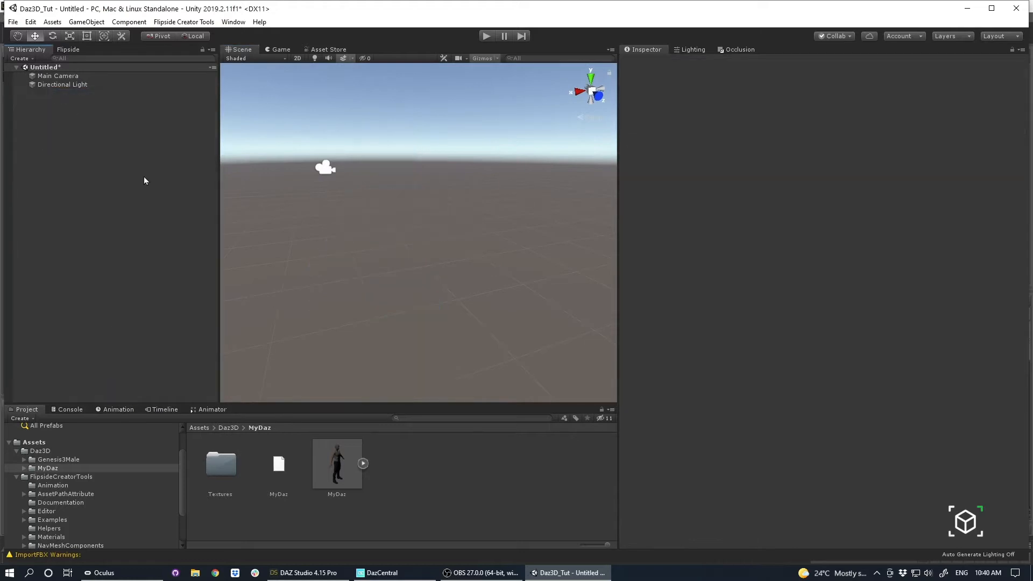
pyautogui.click(356, 493)
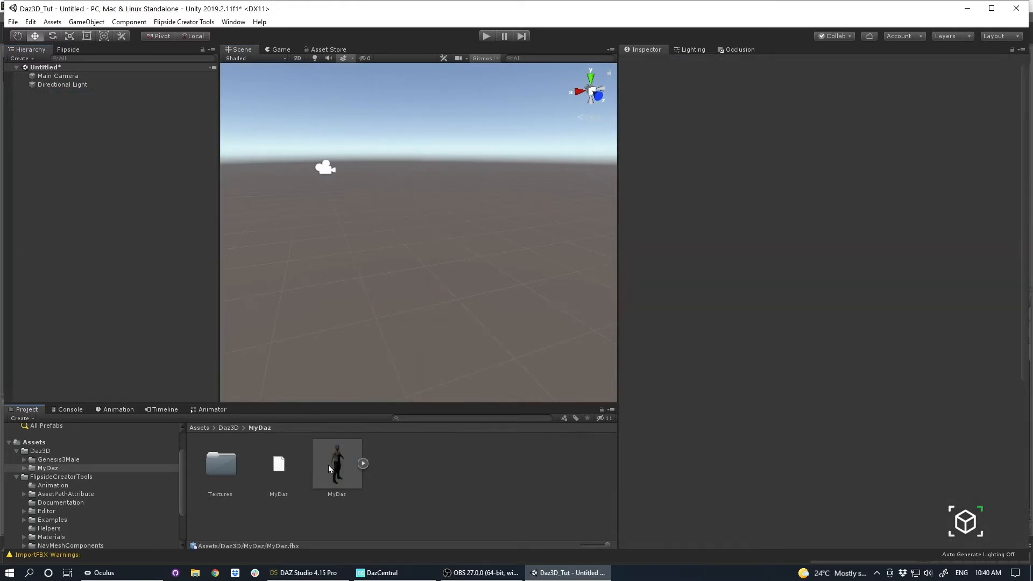
# Launch Blender and dismiss its splash screen.
pyautogui.press('super')
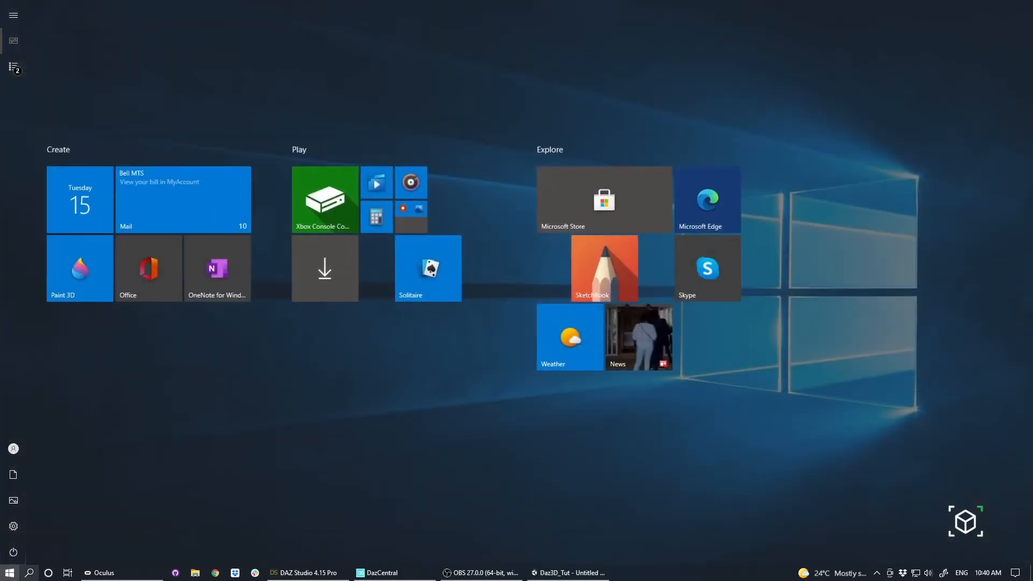
pyautogui.write('blender')
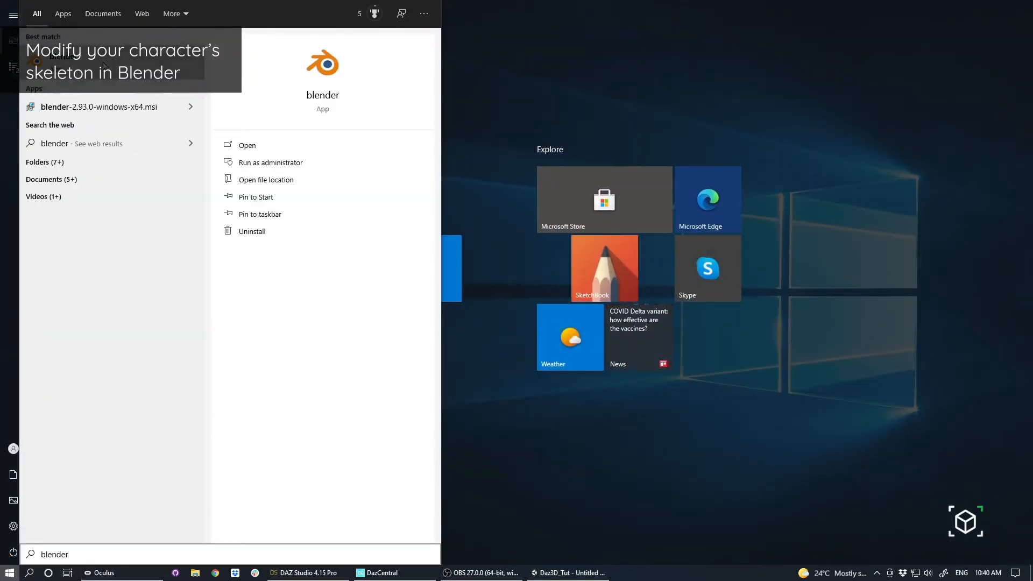
pyautogui.click(104, 65)
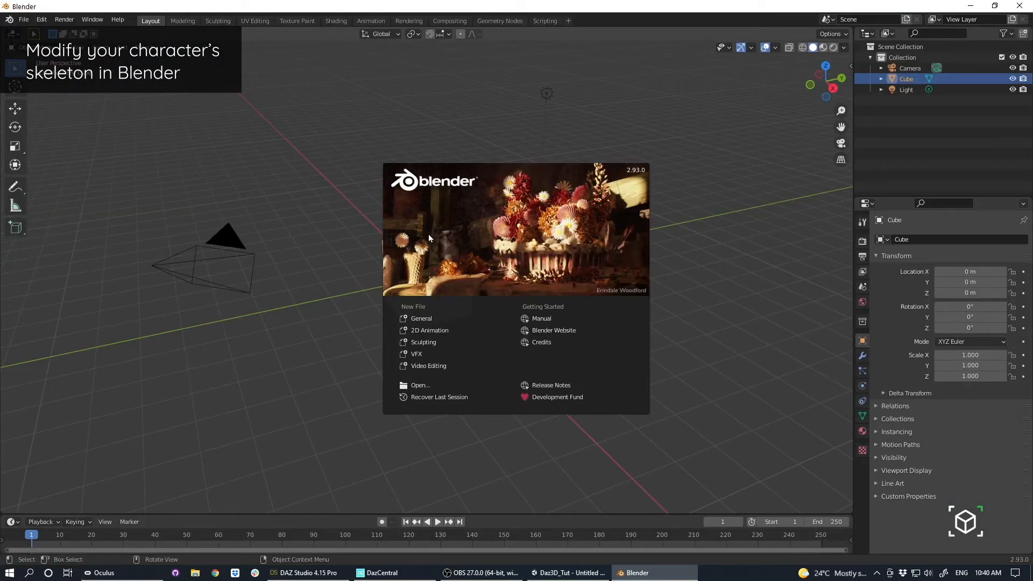
pyautogui.click(428, 234)
# Delete the default camera, cube and light from the new scene.
pyautogui.press('a')
pyautogui.press('x')
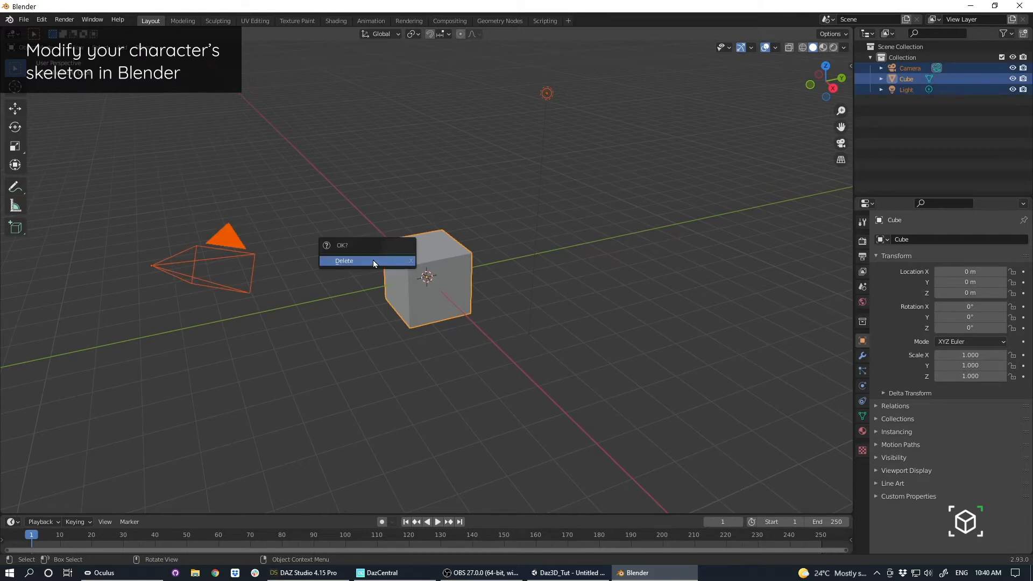
pyautogui.click(918, 67)
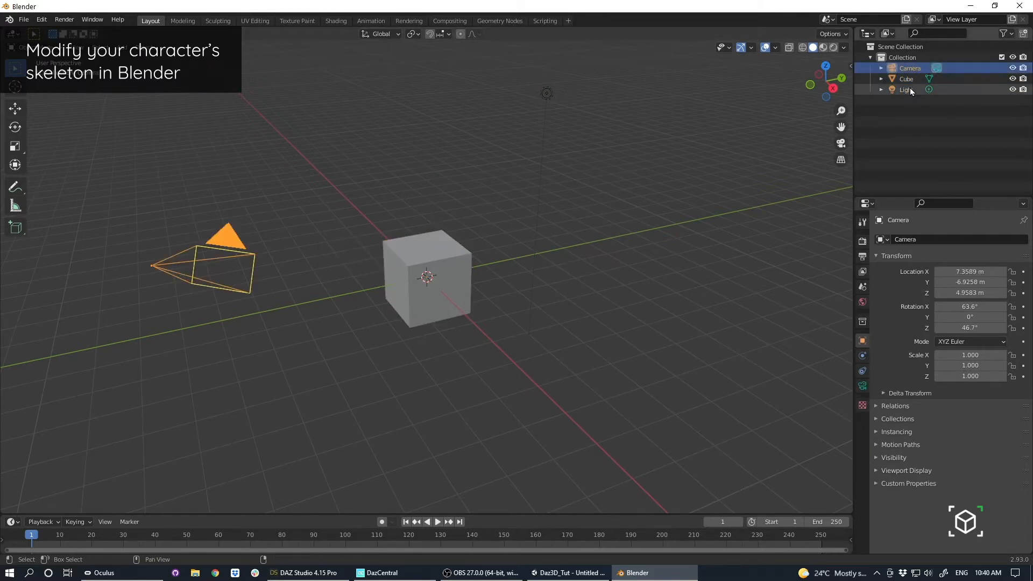
pyautogui.keyDown('shift'); pyautogui.click(910, 88); pyautogui.keyUp('shift')
pyautogui.rightClick(908, 67)
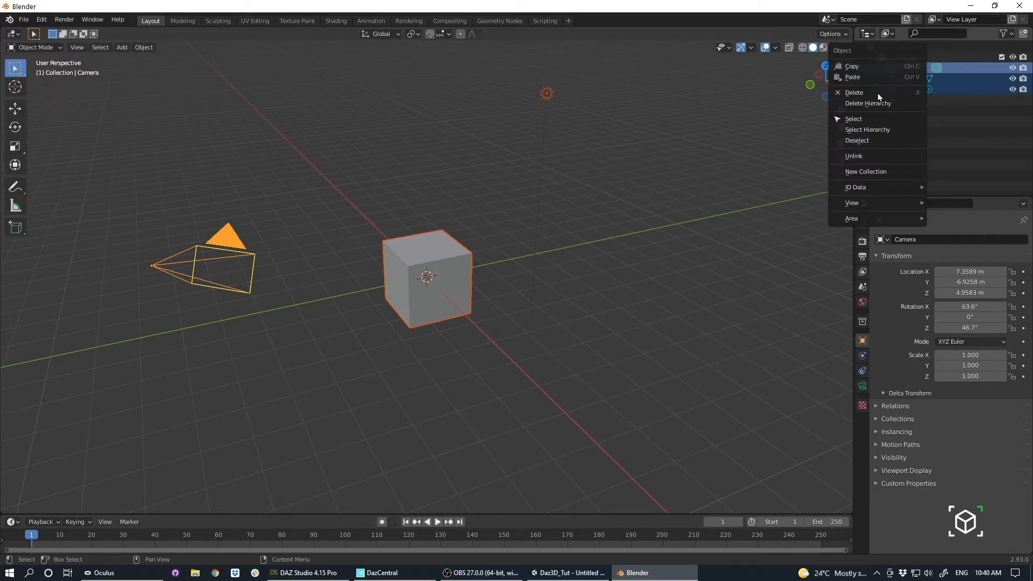
pyautogui.click(877, 103)
pyautogui.moveTo(733, 173); pyautogui.dragTo(623, 333, button='middle')
pyautogui.moveTo(356, 277); pyautogui.dragTo(328, 215, button='middle')
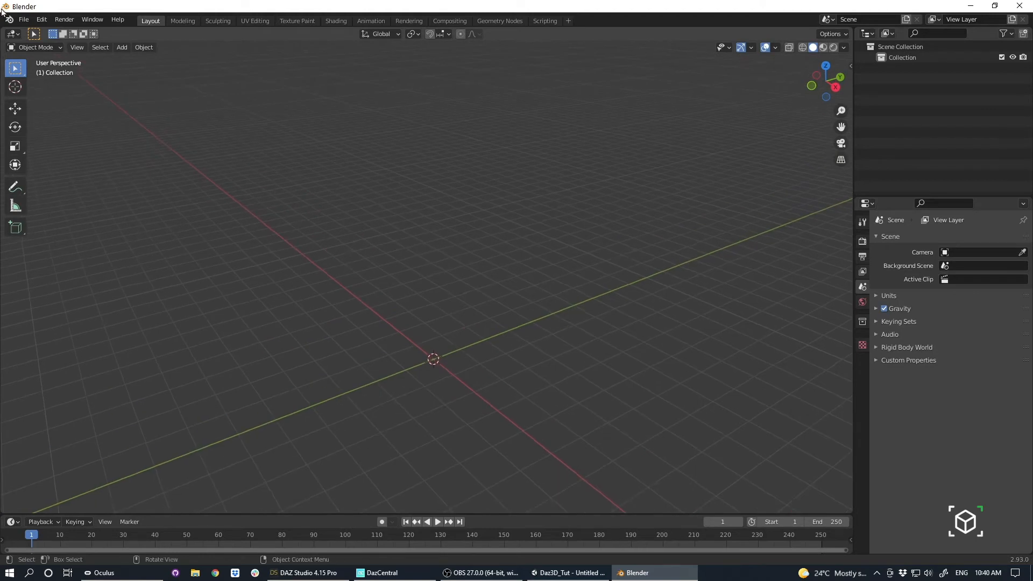
# Start an FBX import and browse to the D:\Unity Projects\Daz3D_Tut project folder.
pyautogui.click(24, 21)
pyautogui.moveTo(86, 166)
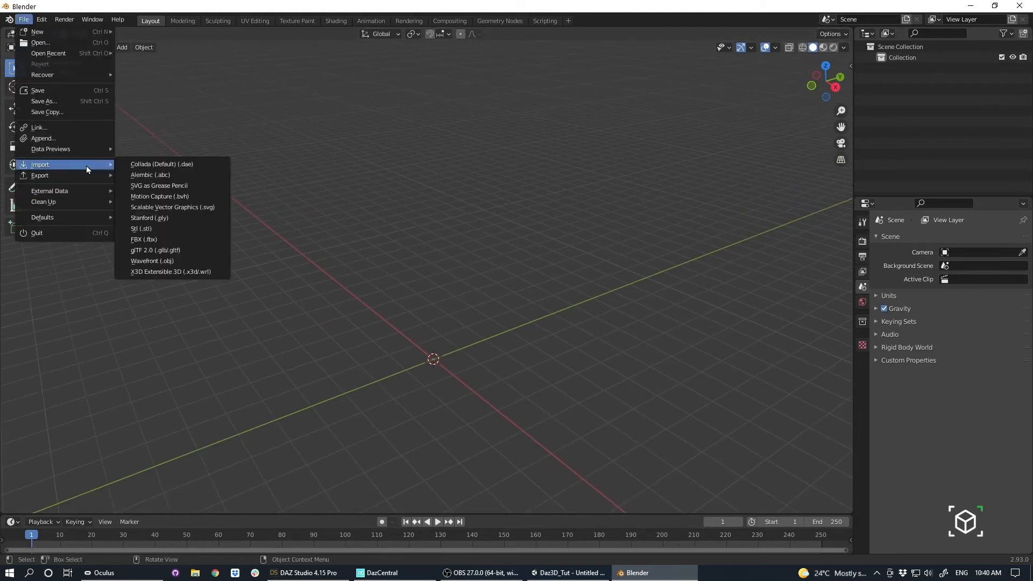
pyautogui.click(150, 240)
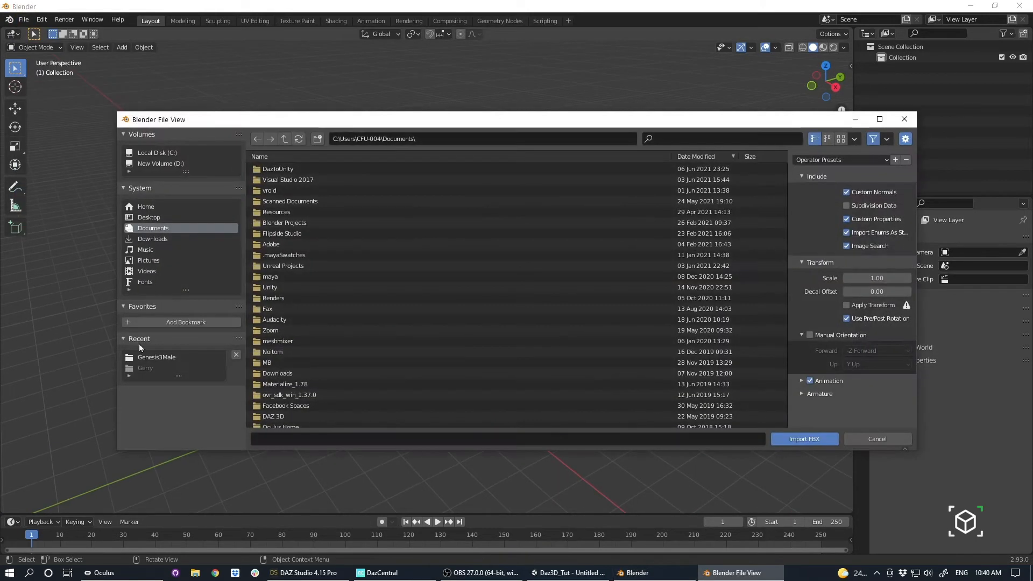
pyautogui.click(173, 358)
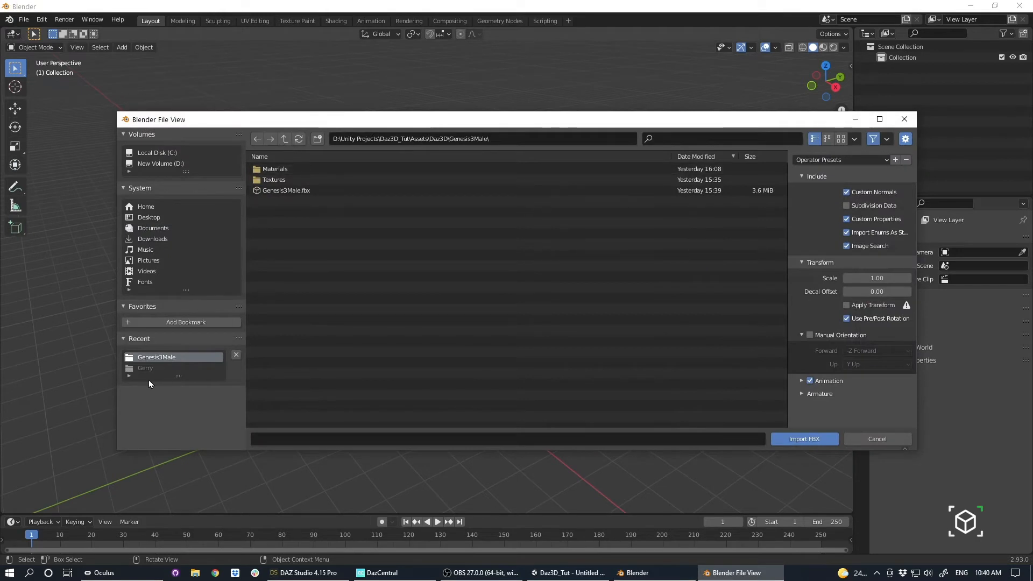
pyautogui.click(157, 163)
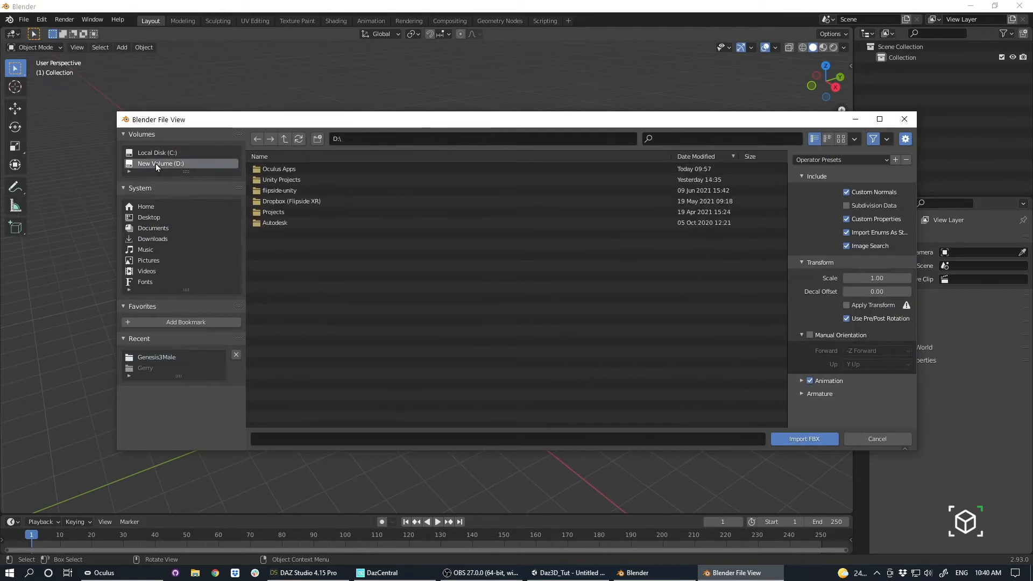
pyautogui.doubleClick(282, 183)
pyautogui.click(284, 168)
pyautogui.doubleClick(284, 168)
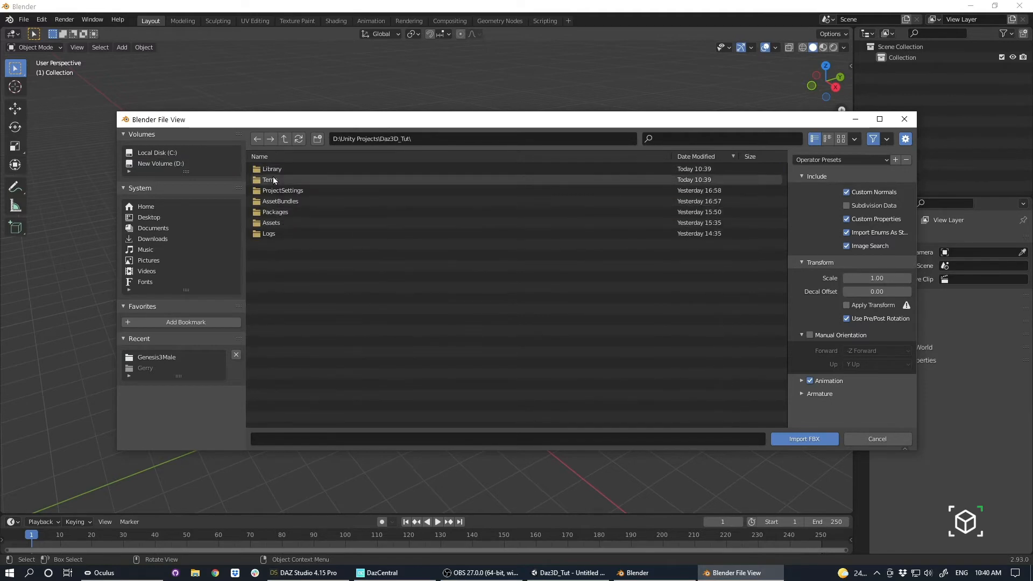
# Browse to the project's Assets\Daz3D\MyDaz folder and select MyDaz.fbx for import.
pyautogui.click(273, 223)
pyautogui.doubleClick(273, 222)
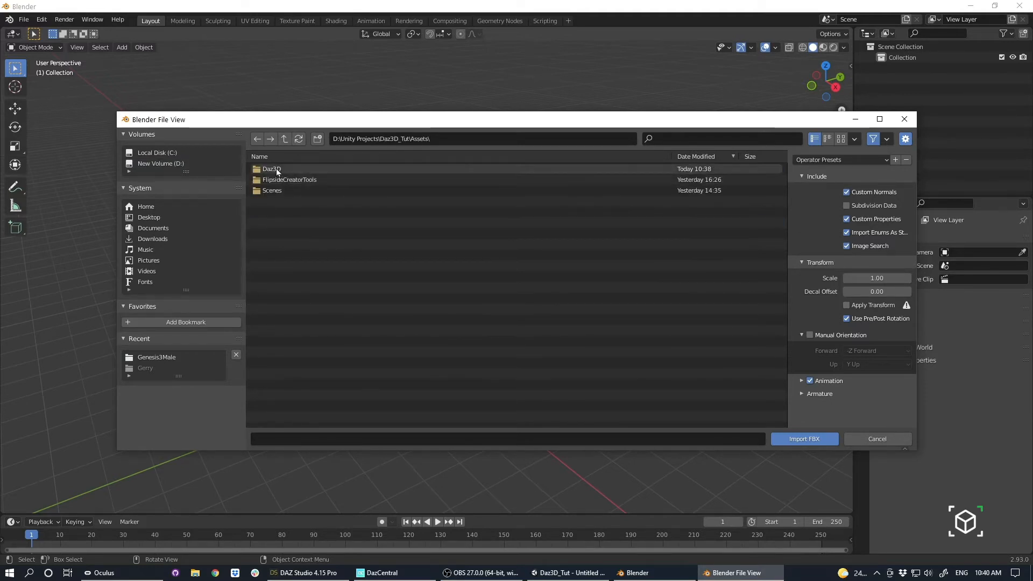
pyautogui.doubleClick(276, 169)
pyautogui.doubleClick(271, 169)
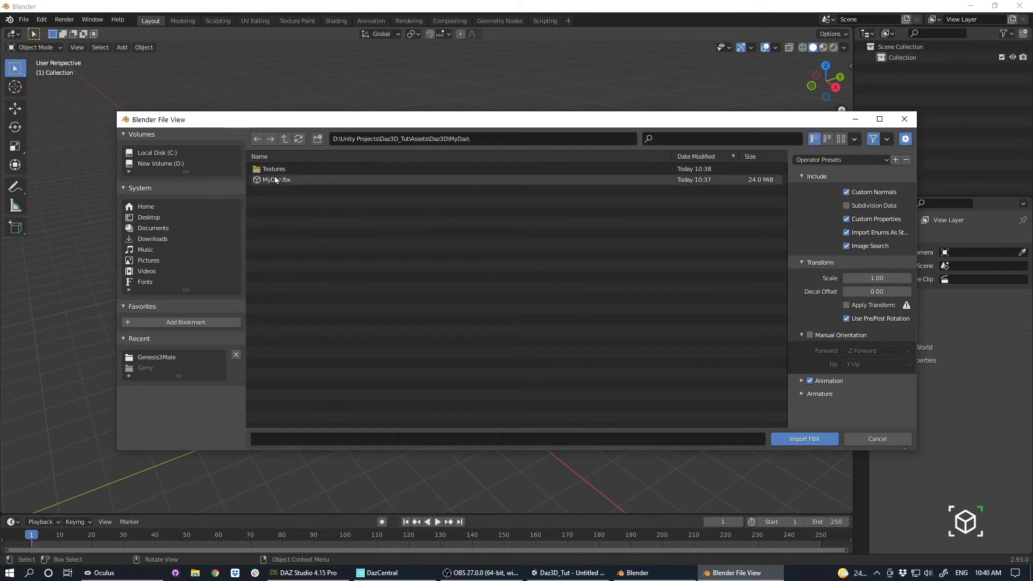
pyautogui.click(277, 180)
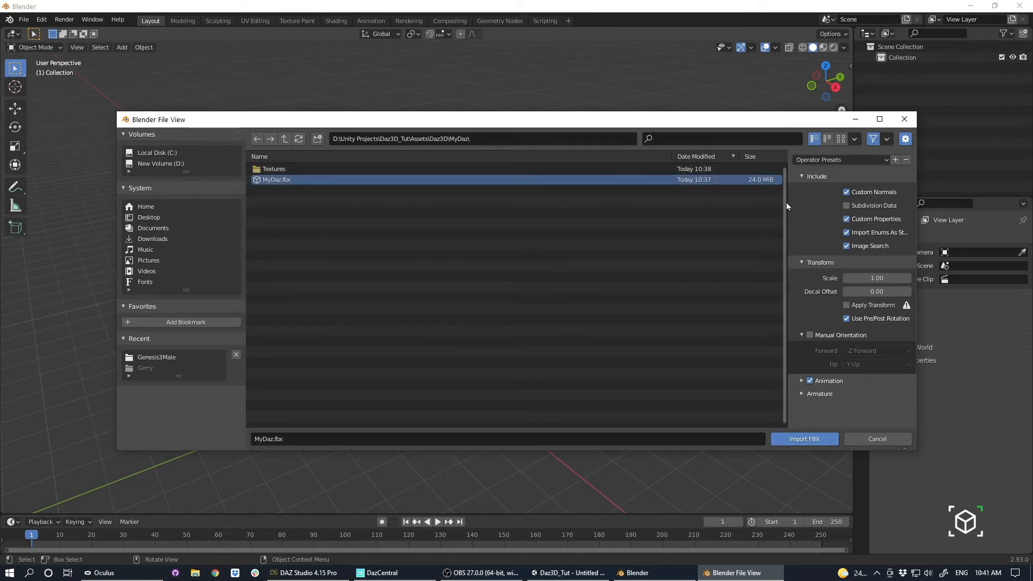
# Turn off Use Pre/Post Rotation and Animation in the FBX import options.
pyautogui.moveTo(790, 208); pyautogui.dragTo(551, 208)
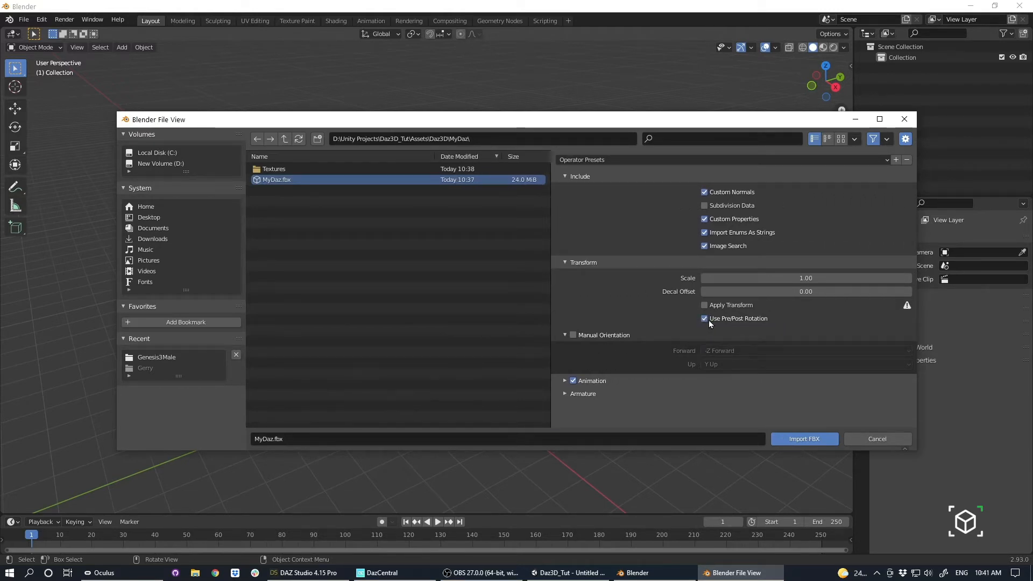
pyautogui.click(705, 318)
pyautogui.click(573, 382)
# Enable Force Connect Children and Automatic Bone Orientation in the armature import options and import the FBX.
pyautogui.click(565, 395)
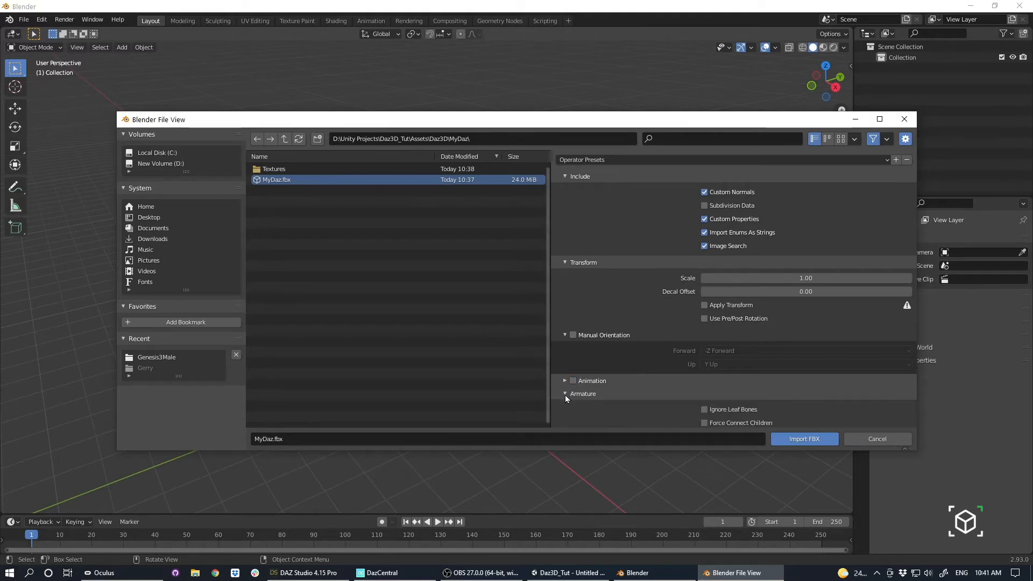
pyautogui.scroll(-2, 629, 352)
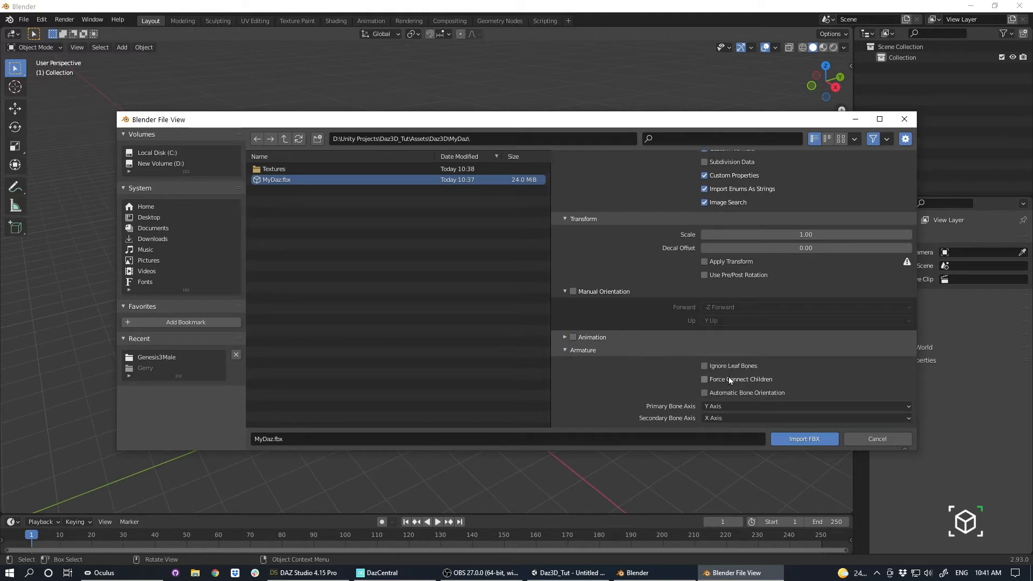
pyautogui.click(705, 380)
pyautogui.click(722, 392)
pyautogui.scroll(2, 649, 336)
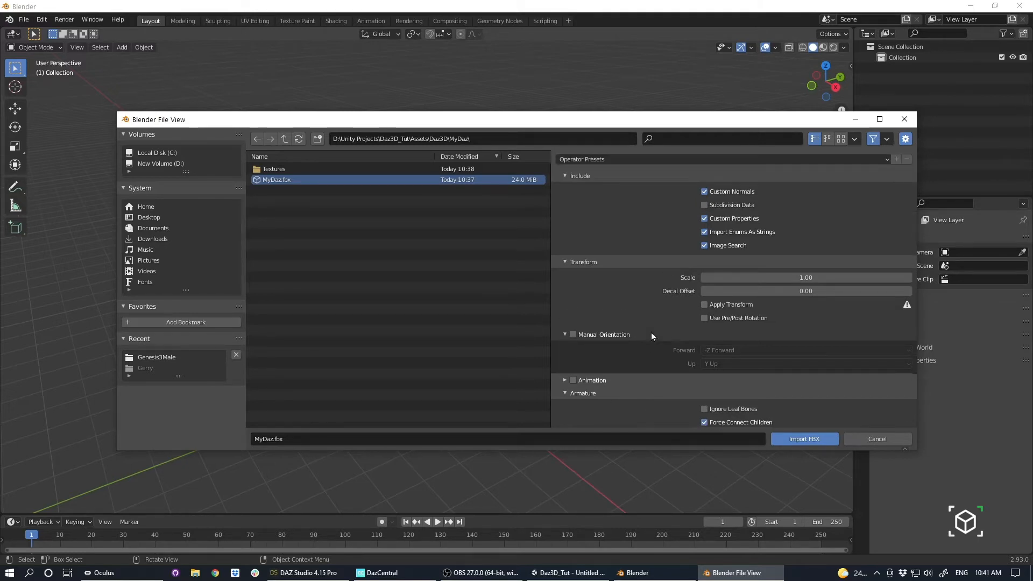
pyautogui.scroll(-2, 691, 338)
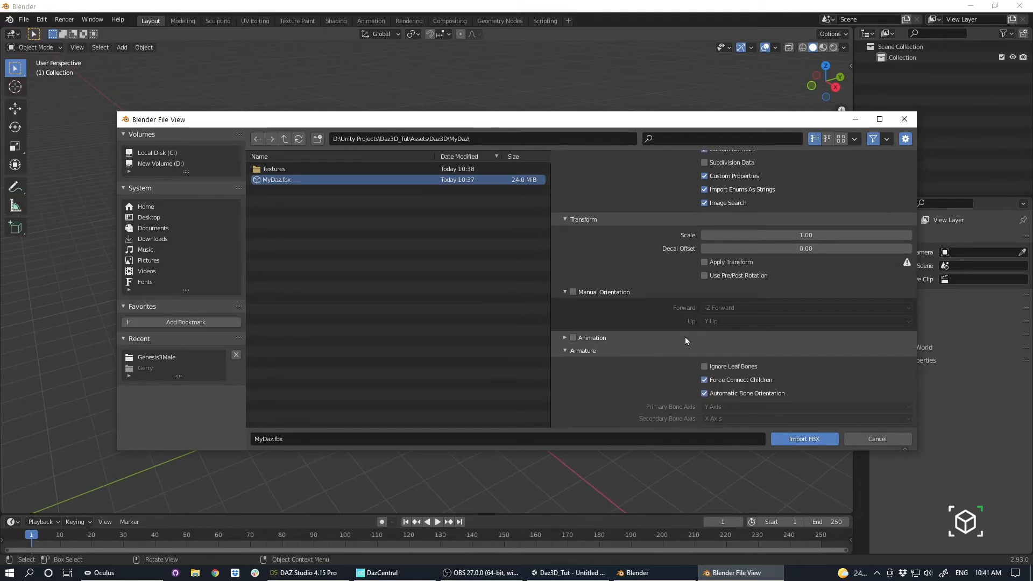
pyautogui.click(801, 438)
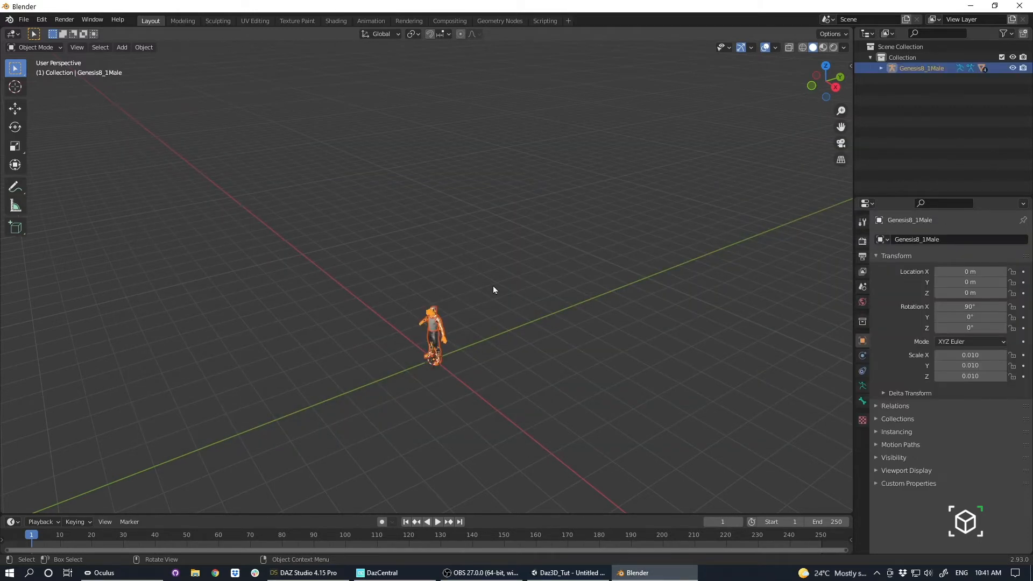
# Set the Genesis8_1Male armature's viewport display to In Front so its bones show through the body.
pyautogui.moveTo(493, 285); pyautogui.dragTo(421, 111, button='middle')
pyautogui.scroll(-2, 499, 289)
pyautogui.scroll(2, 499, 290)
pyautogui.scroll(7, 499, 289)
pyautogui.scroll(3, 543, 269)
pyautogui.moveTo(545, 283); pyautogui.dragTo(672, 293, button='middle')
pyautogui.click(861, 387)
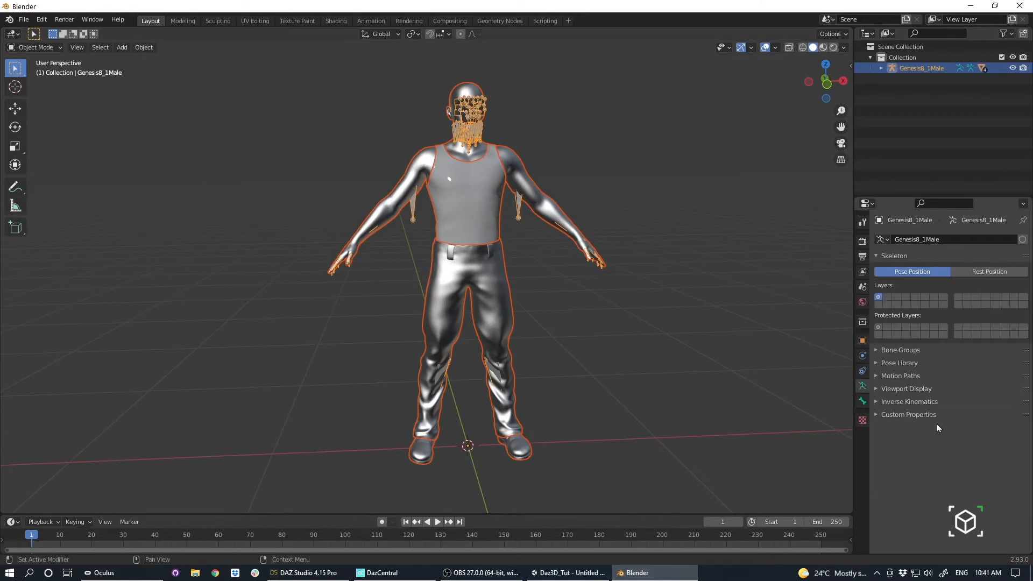
pyautogui.click(897, 389)
pyautogui.click(939, 453)
# Examine the bone placement in the character's arms, legs, torso and face from several angles.
pyautogui.scroll(4, 666, 325)
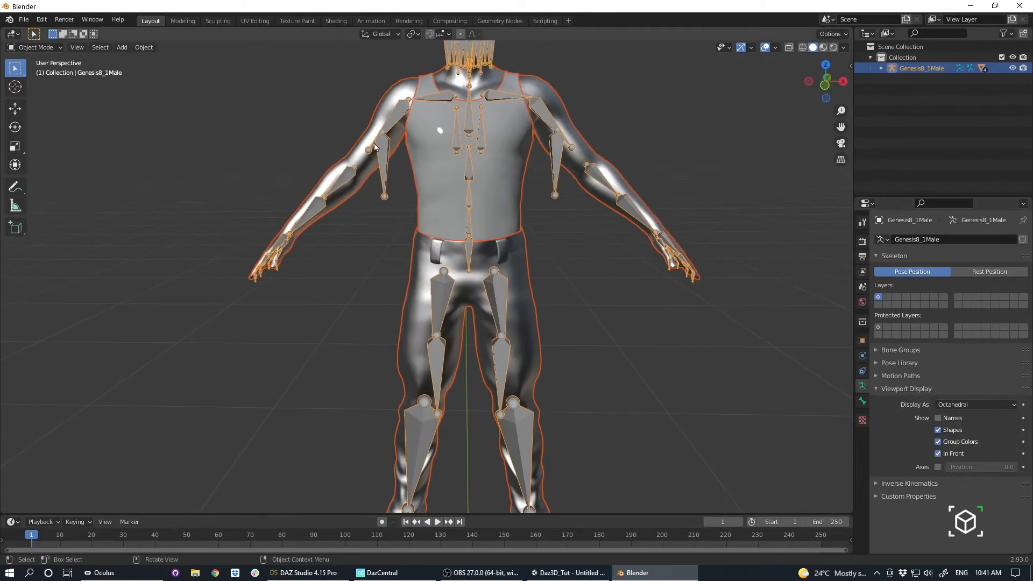
pyautogui.moveTo(319, 302); pyautogui.dragTo(426, 286, button='middle')
pyautogui.click(418, 287)
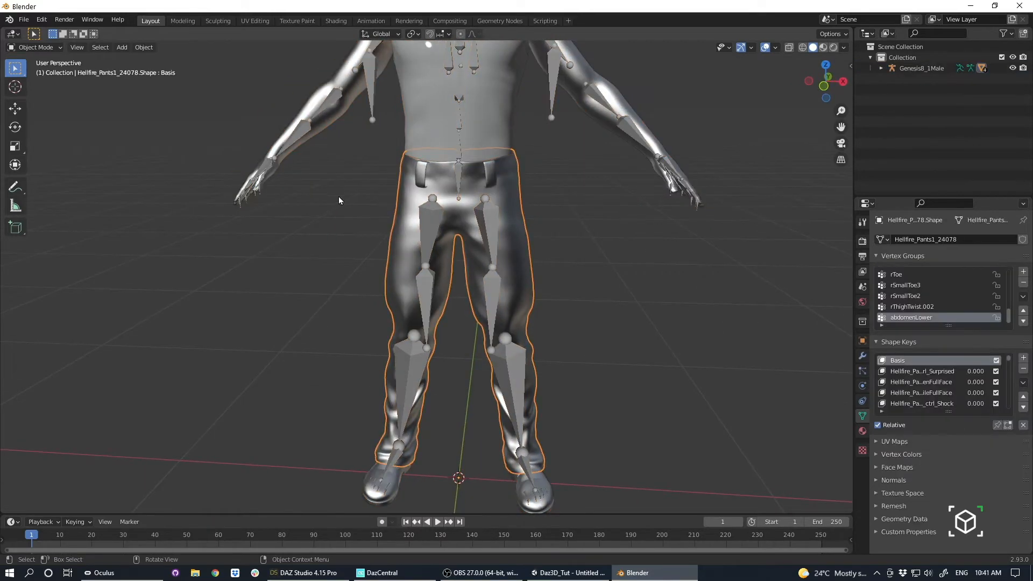
pyautogui.moveTo(339, 200); pyautogui.dragTo(353, 217, button='middle')
pyautogui.moveTo(328, 169); pyautogui.dragTo(485, 118, button='middle')
pyautogui.moveTo(425, 246); pyautogui.dragTo(512, 111, button='middle')
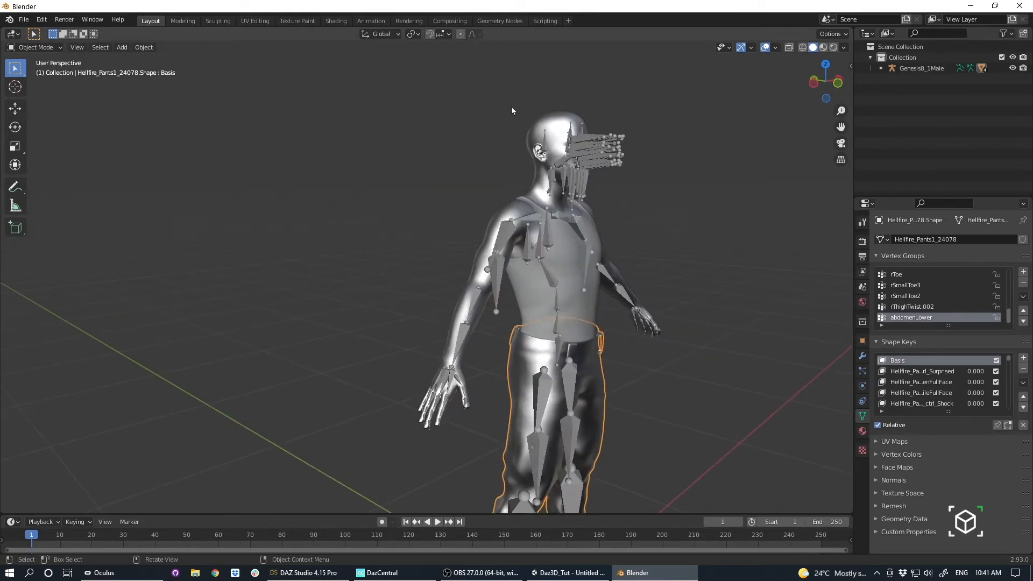
pyautogui.moveTo(635, 231); pyautogui.dragTo(579, 218, button='middle')
pyautogui.moveTo(601, 309); pyautogui.dragTo(476, 205, button='middle')
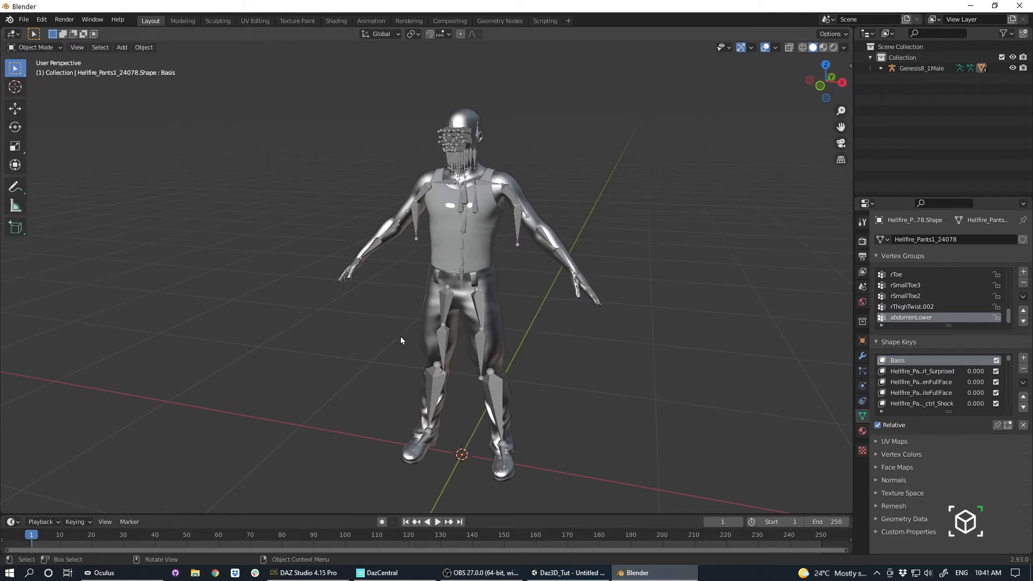
pyautogui.moveTo(382, 303); pyautogui.dragTo(497, 87, button='middle')
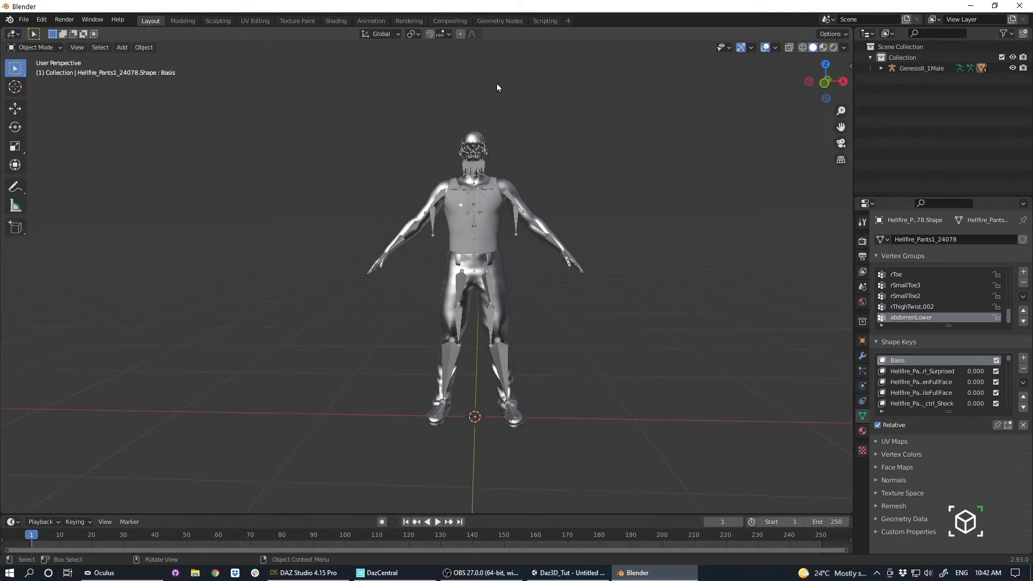
pyautogui.moveTo(499, 296); pyautogui.dragTo(478, 300, button='middle')
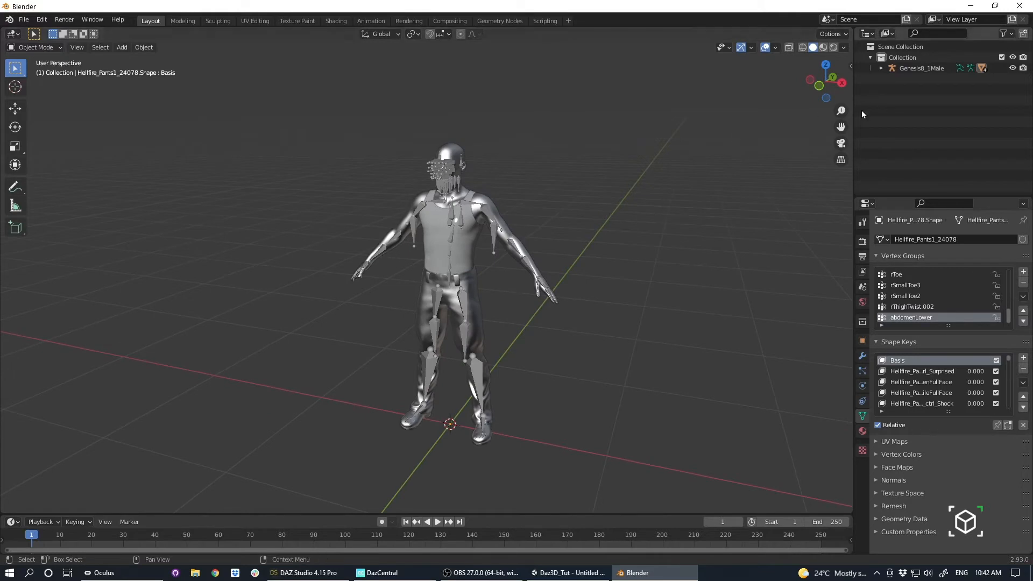
# Select the Genesis8_1Male armature and start an FBX export targeting the existing MyDaz.fbx in the MyDaz folder.
pyautogui.click(913, 69)
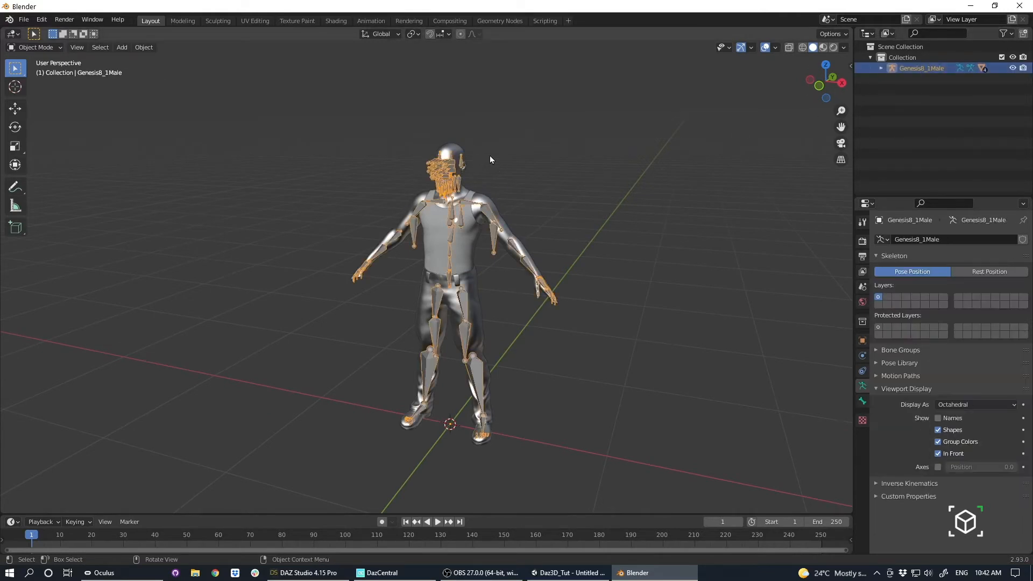
pyautogui.click(24, 20)
pyautogui.moveTo(64, 178)
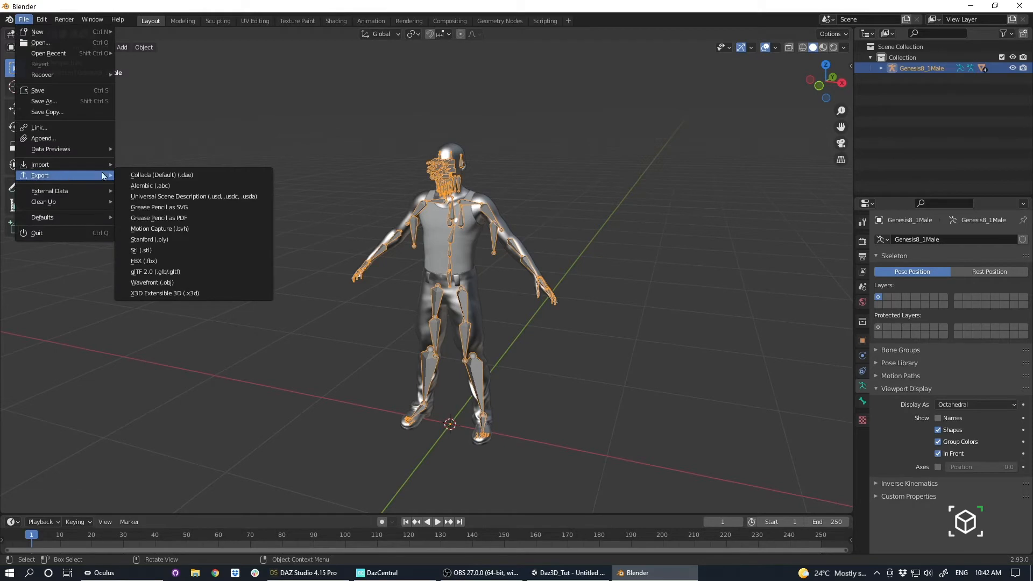
pyautogui.click(192, 261)
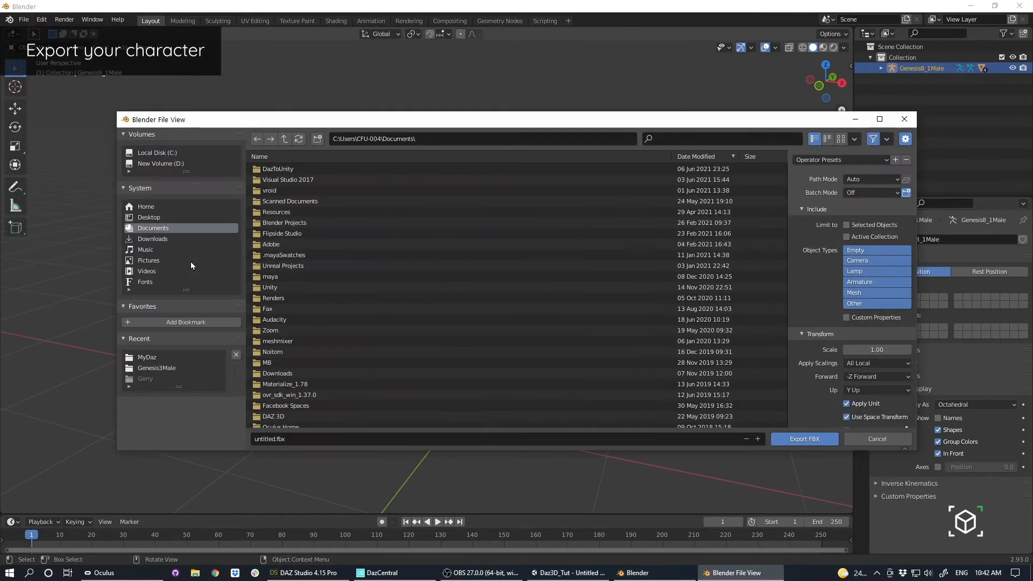
pyautogui.click(154, 358)
pyautogui.click(273, 181)
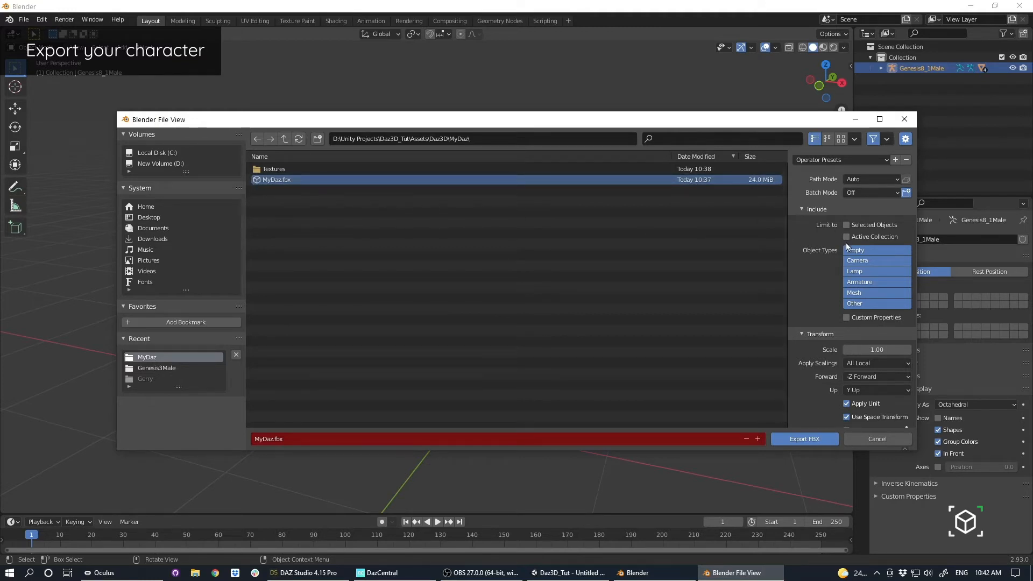
# Set the export's forward axis to Z Forward.
pyautogui.moveTo(788, 251); pyautogui.dragTo(656, 237)
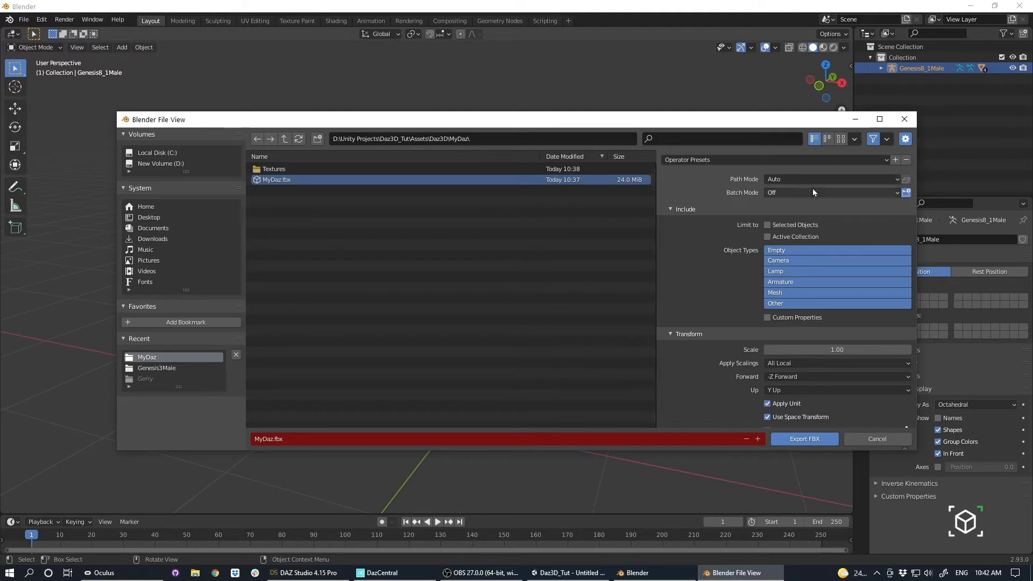
pyautogui.scroll(-1, 712, 265)
pyautogui.scroll(-1, 713, 266)
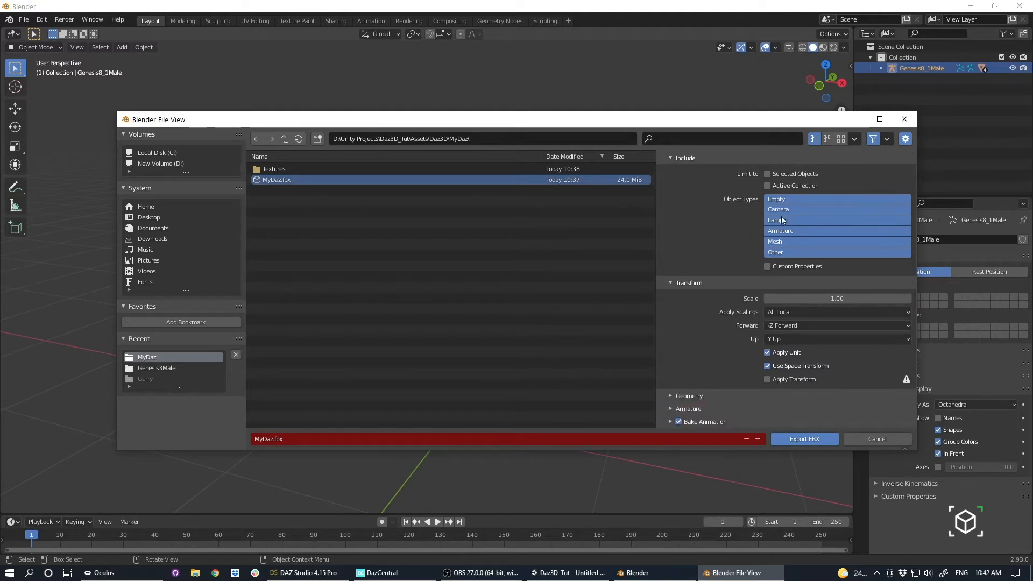
pyautogui.click(781, 325)
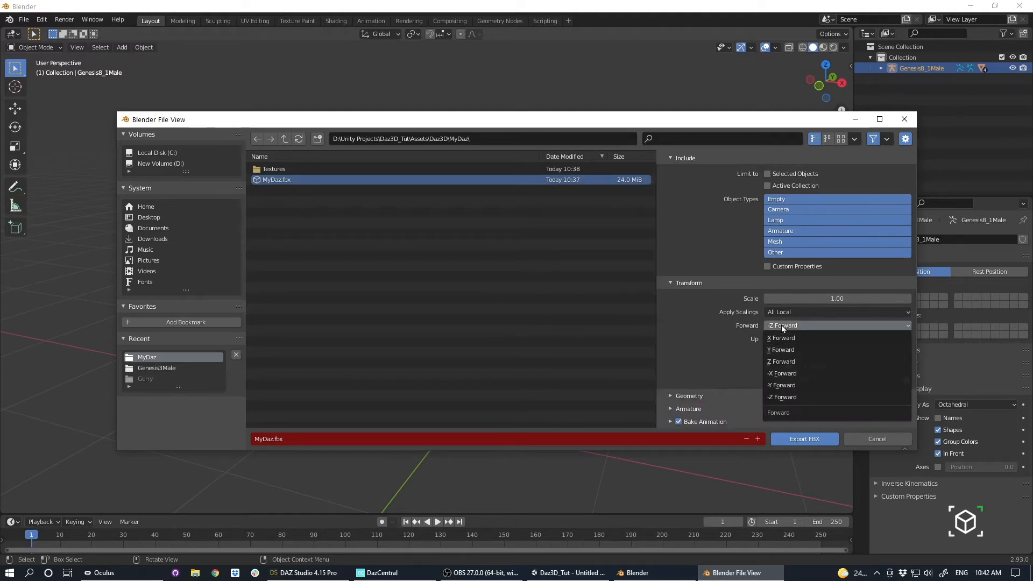
pyautogui.click(784, 361)
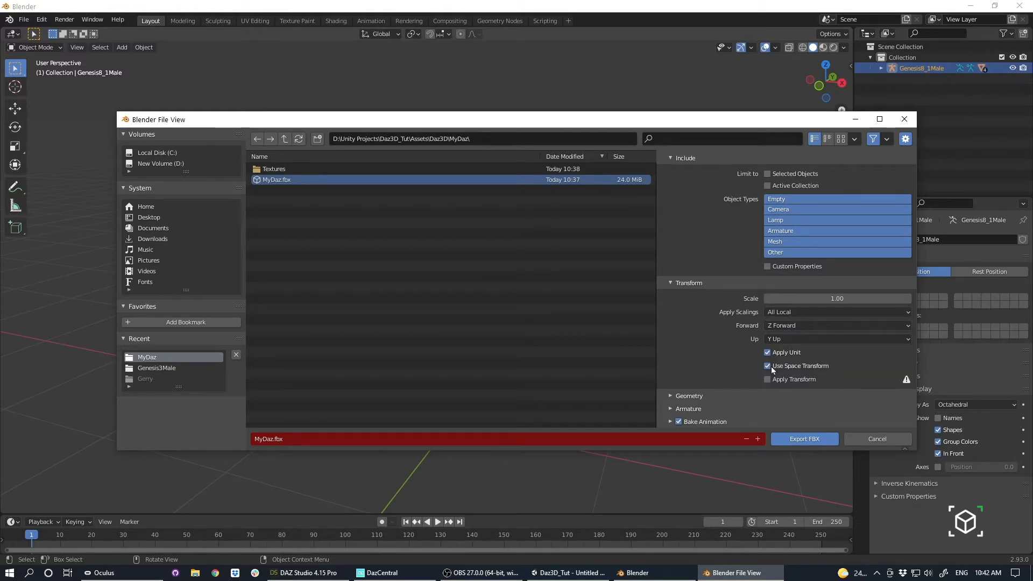
# Set the export's Armature FBXNode Type to Root and turn off Add Leaf Bones.
pyautogui.click(683, 396)
pyautogui.scroll(-3, 680, 363)
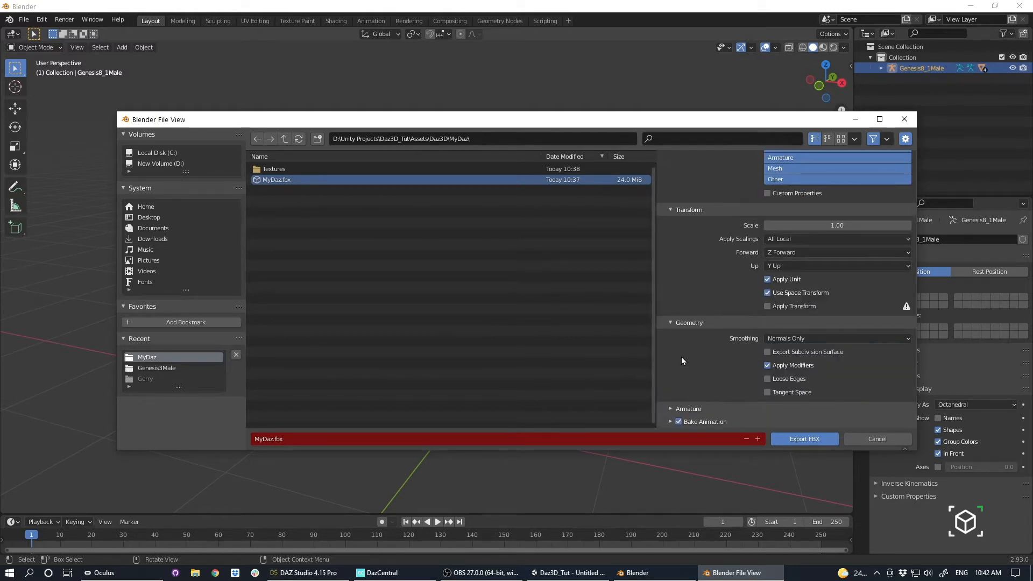
pyautogui.click(689, 408)
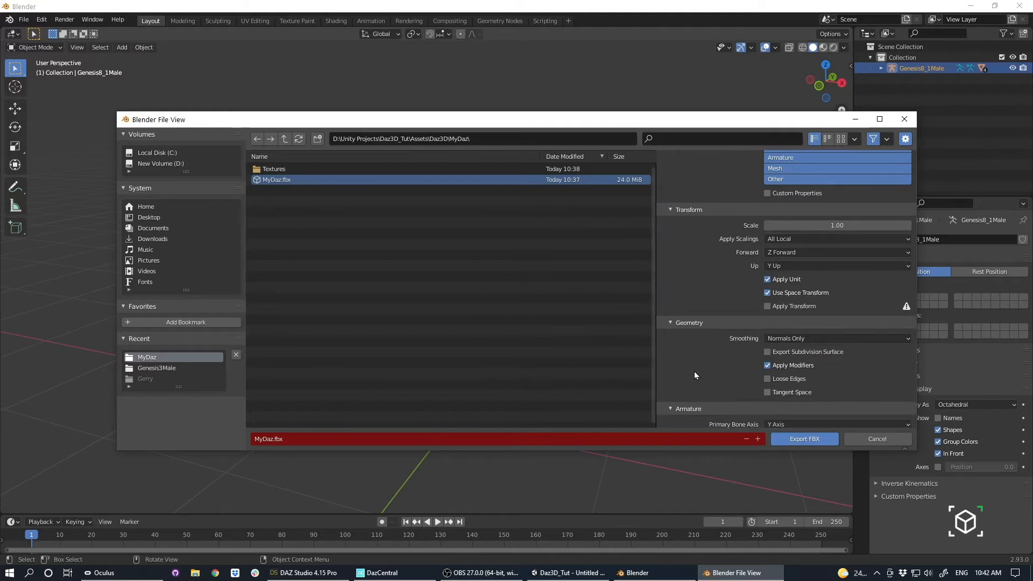
pyautogui.scroll(-3, 694, 372)
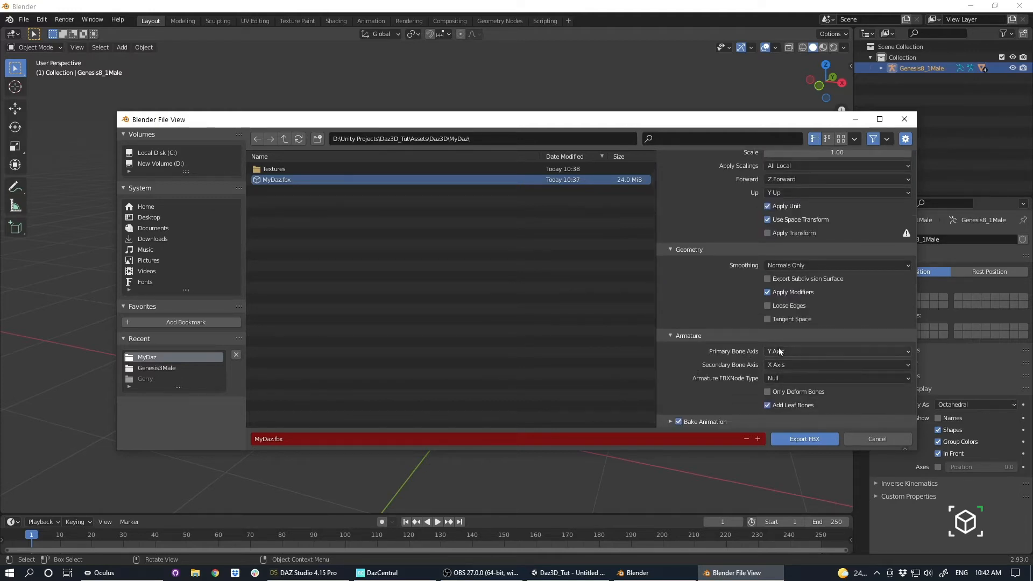
pyautogui.click(780, 379)
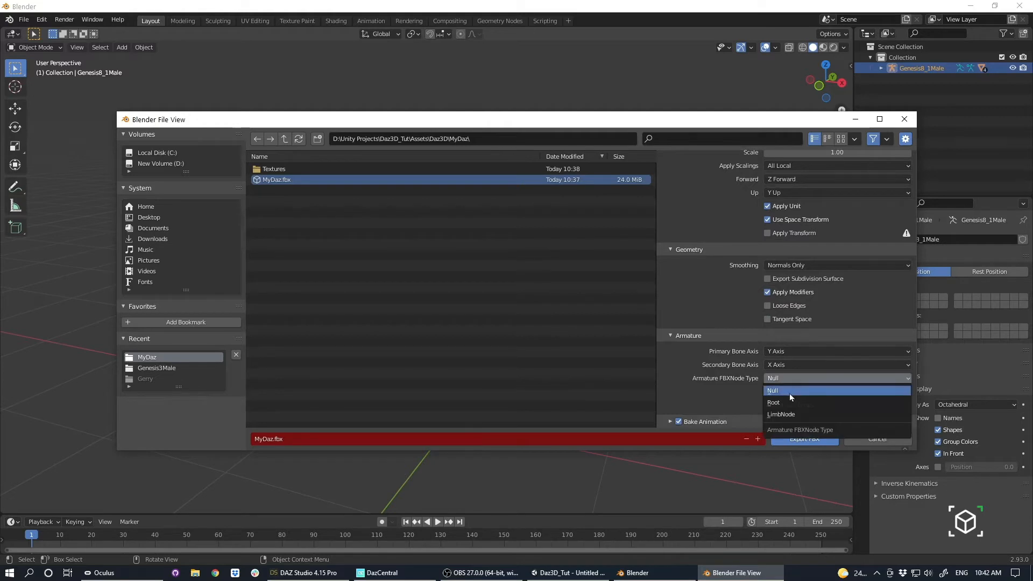
pyautogui.click(787, 403)
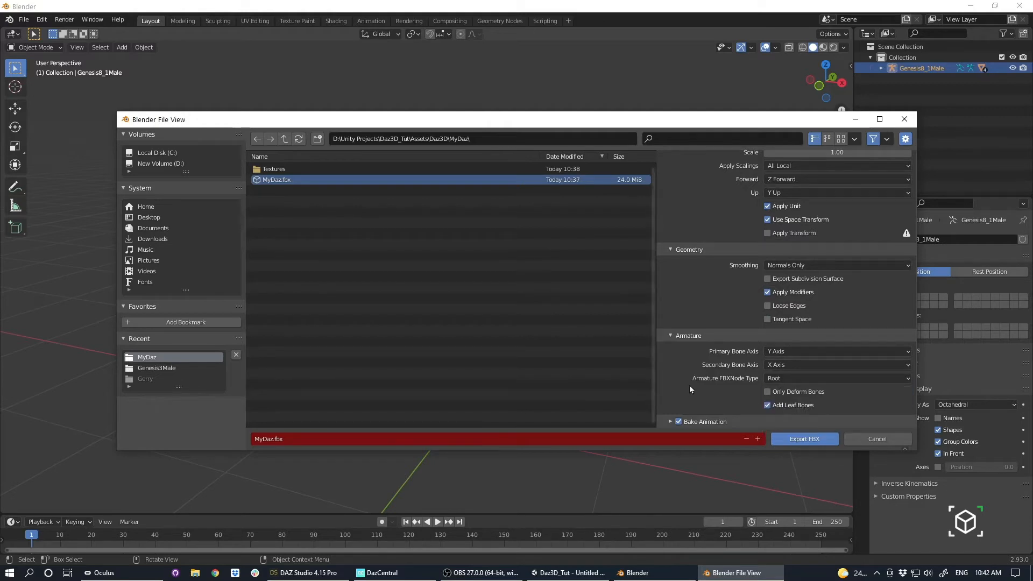
pyautogui.click(799, 405)
# Turn off Bake Animation for the export and review the transform, geometry and armature settings.
pyautogui.scroll(1, 715, 395)
pyautogui.scroll(-1, 684, 406)
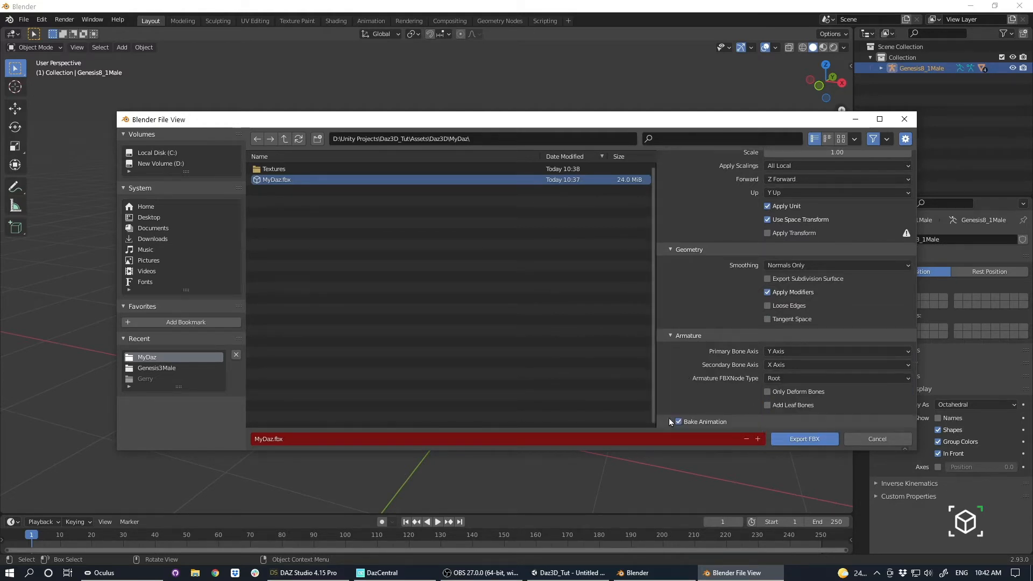
pyautogui.click(680, 422)
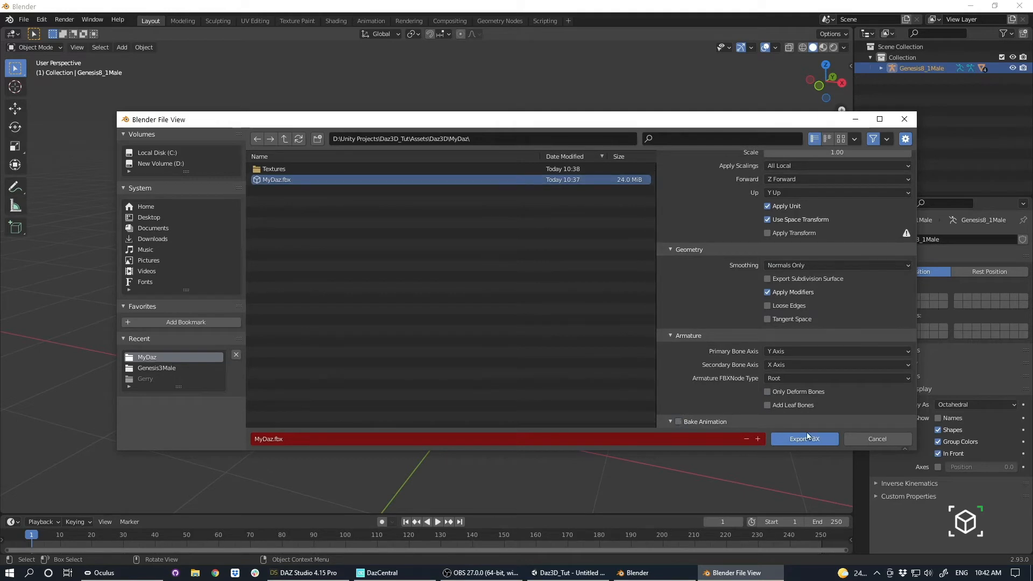
pyautogui.scroll(-4, 773, 366)
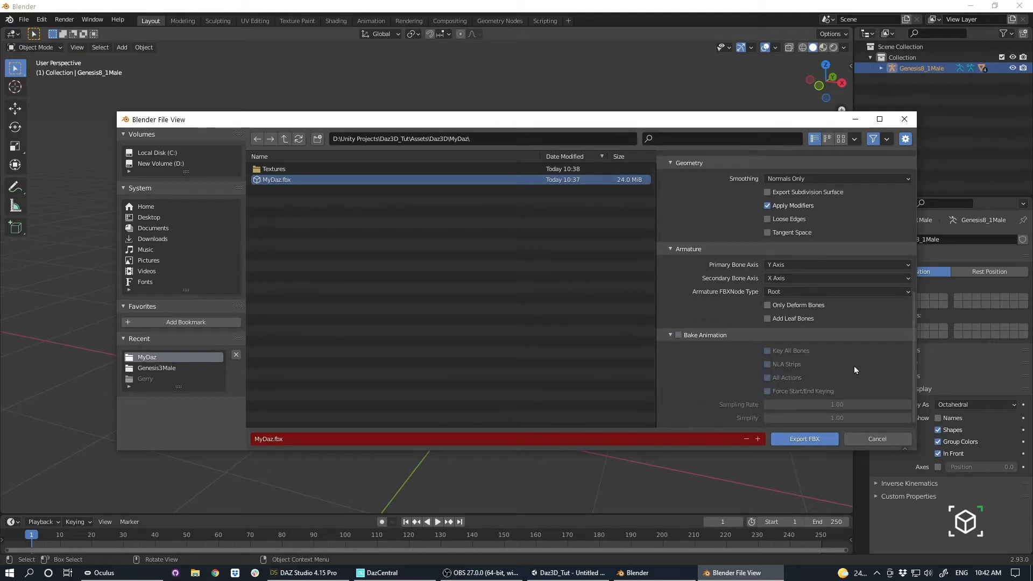
pyautogui.scroll(5, 722, 349)
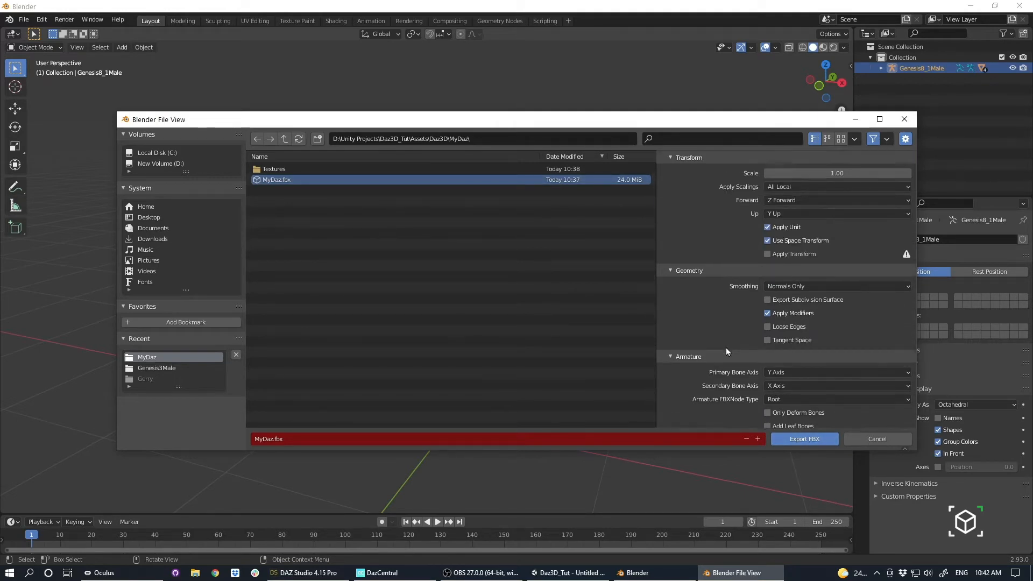
pyautogui.scroll(4, 727, 347)
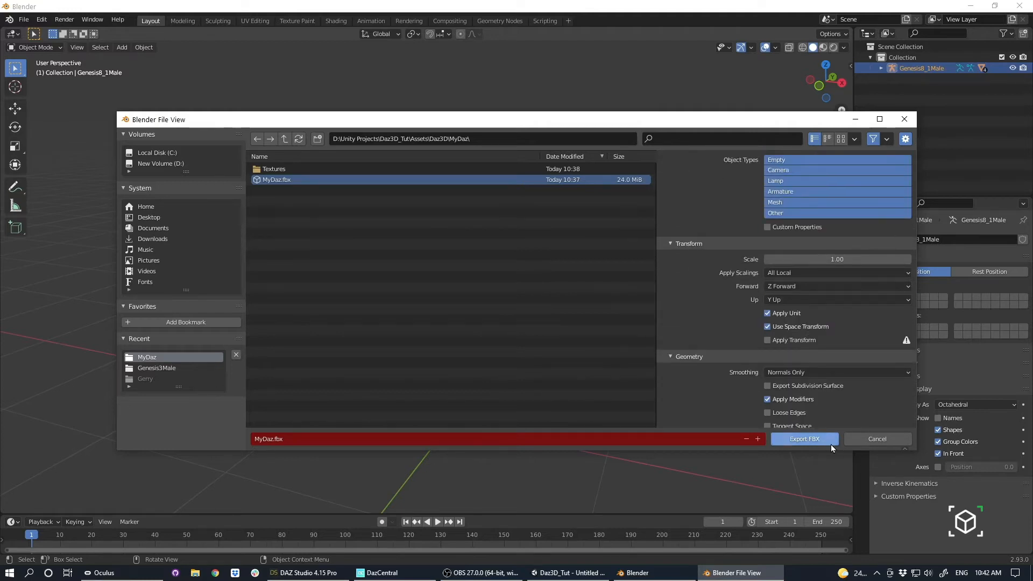
# Export the FBX over MyDaz.fbx, switch to Unity and refresh the project assets.
pyautogui.click(813, 440)
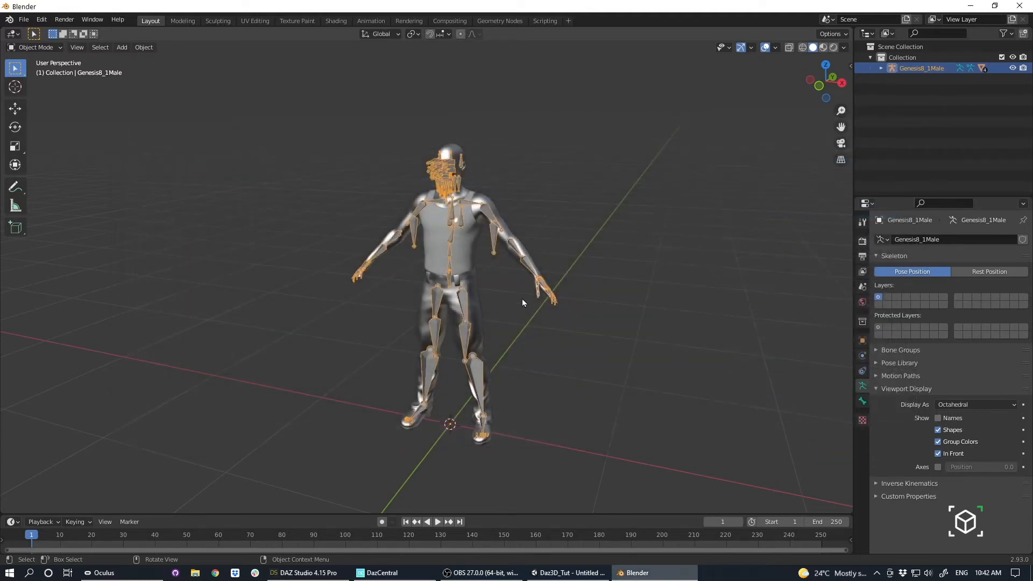
pyautogui.click(563, 573)
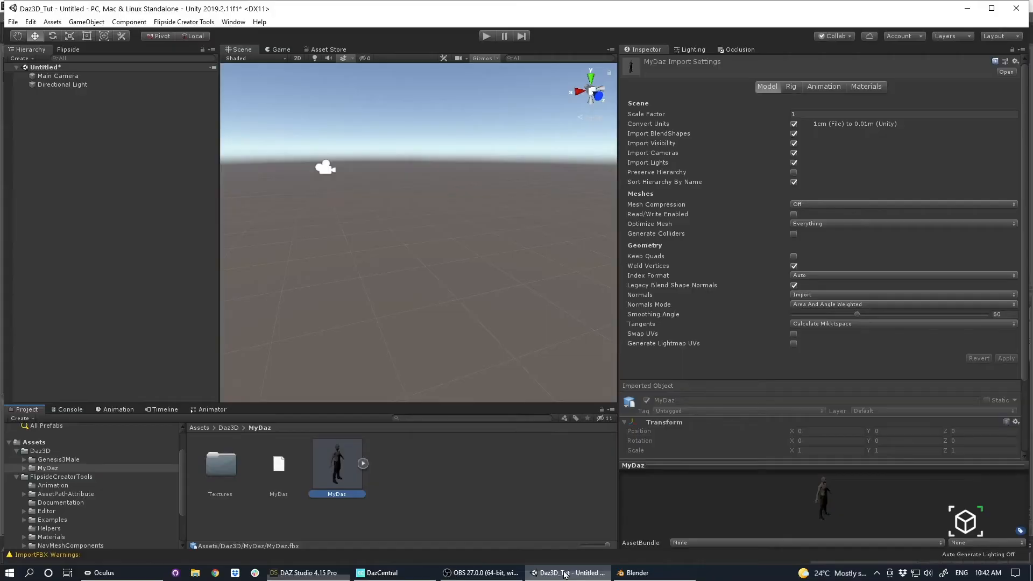
pyautogui.click(402, 455)
pyautogui.rightClick(402, 451)
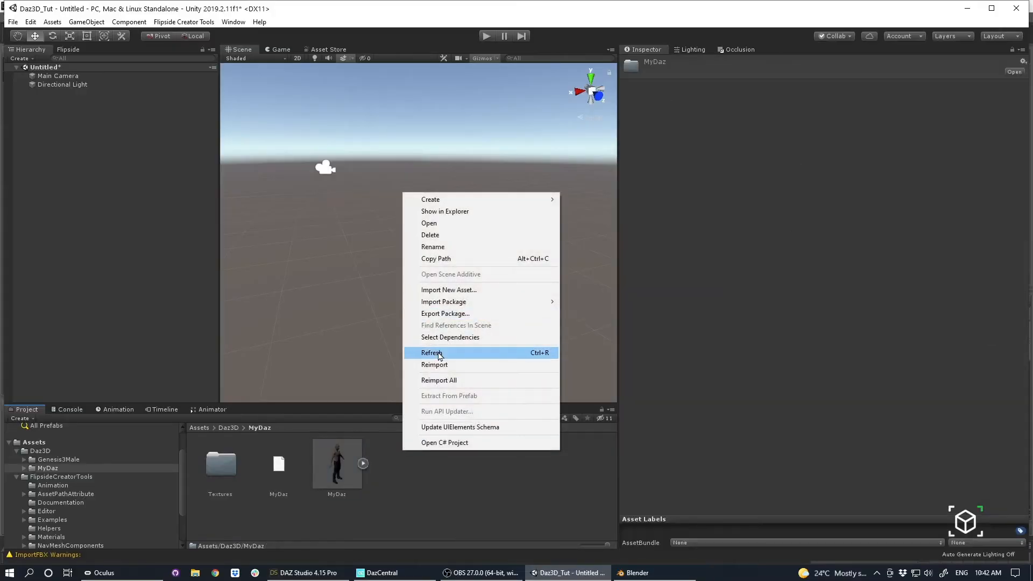
pyautogui.click(436, 348)
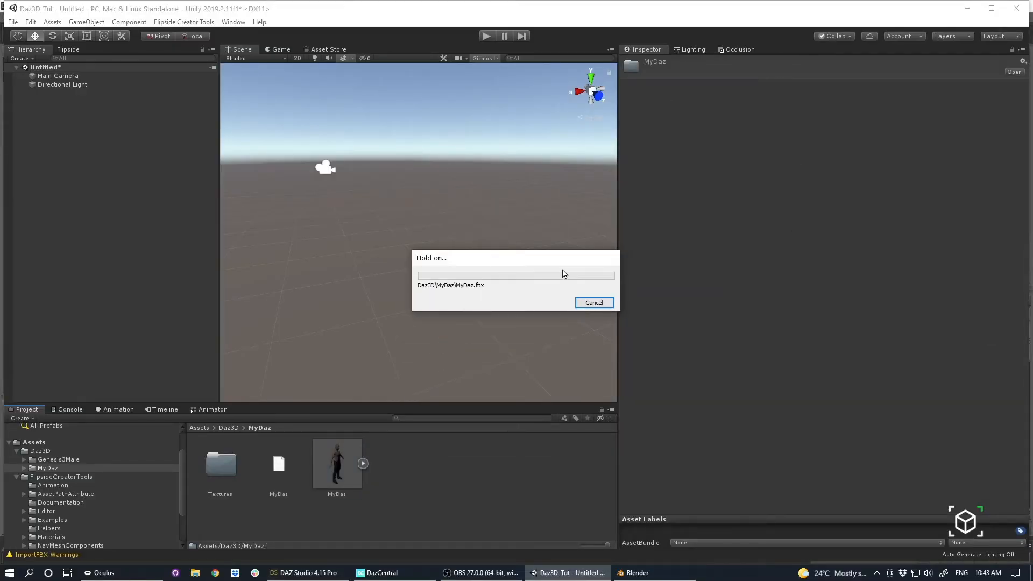
# Place the refreshed MyDaz model in the scene.
pyautogui.click(337, 469)
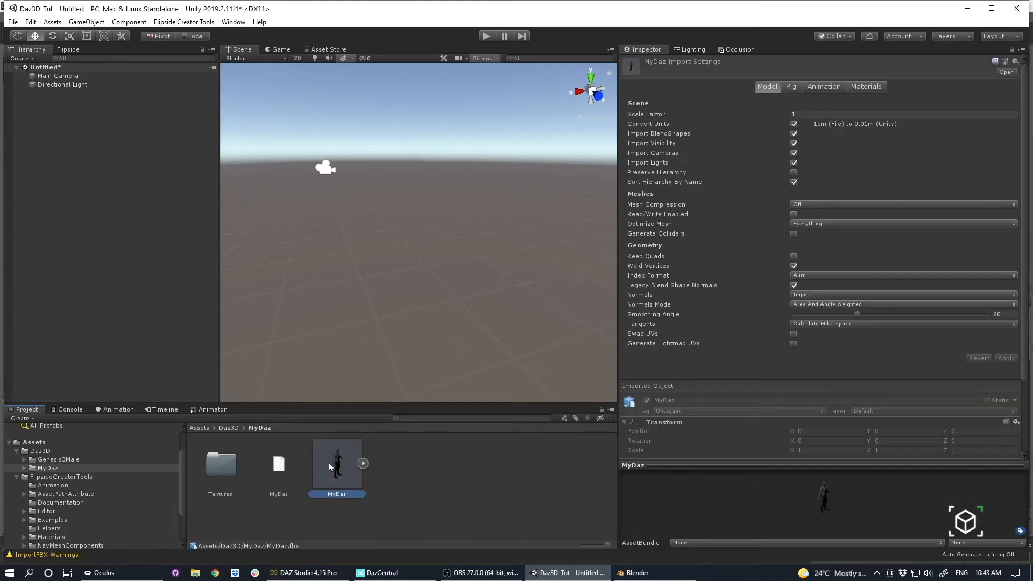
pyautogui.moveTo(328, 463); pyautogui.dragTo(404, 276)
pyautogui.scroll(-6, 473, 290)
pyautogui.keyDown('alt'); pyautogui.moveTo(468, 288); pyautogui.dragTo(351, 276); pyautogui.keyUp('alt')
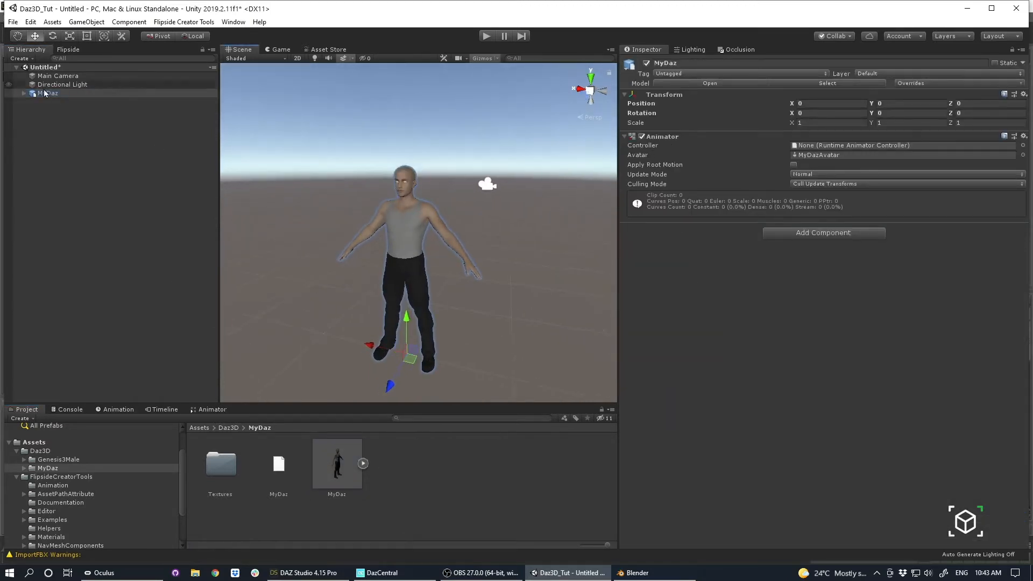
# Expand MyDaz in the hierarchy and examine the rotations of its abdomen, chest, collar, arm and hand bones.
pyautogui.click(22, 95)
pyautogui.keyDown('alt'); pyautogui.click(23, 94); pyautogui.keyUp('alt')
pyautogui.click(88, 128)
pyautogui.click(93, 136)
pyautogui.click(96, 145)
pyautogui.click(97, 154)
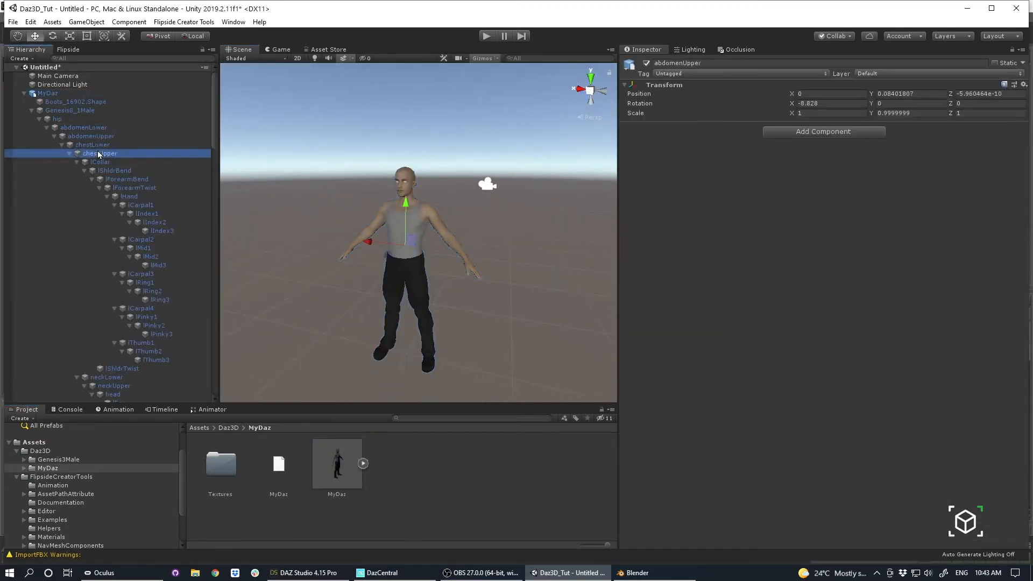
pyautogui.click(100, 162)
pyautogui.click(116, 188)
pyautogui.click(120, 196)
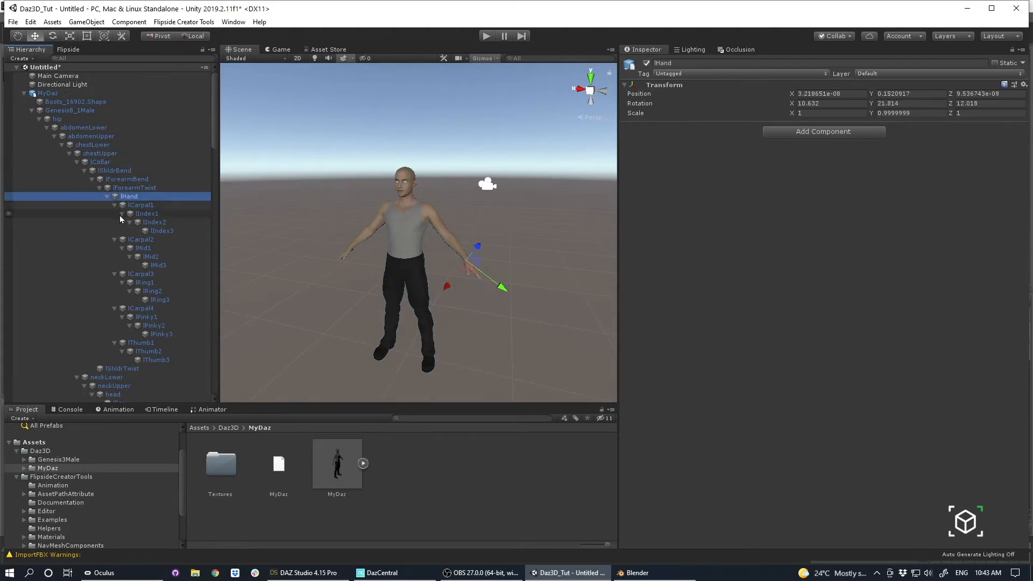
pyautogui.click(114, 180)
pyautogui.click(116, 188)
pyautogui.click(112, 171)
pyautogui.click(97, 144)
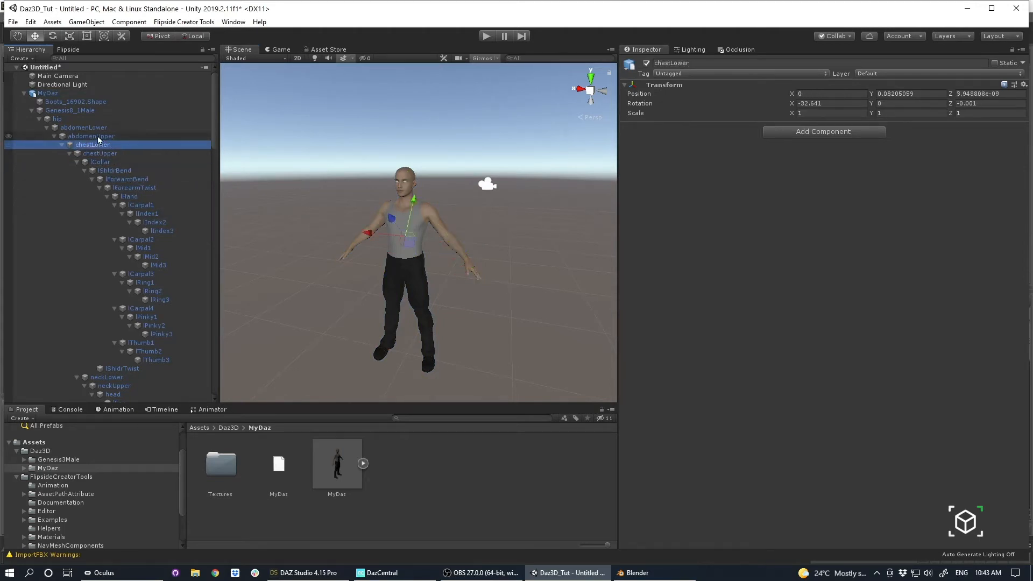
# Delete the MyDaz instance from the scene.
pyautogui.click(62, 85)
pyautogui.click(53, 94)
pyautogui.press('Delete')
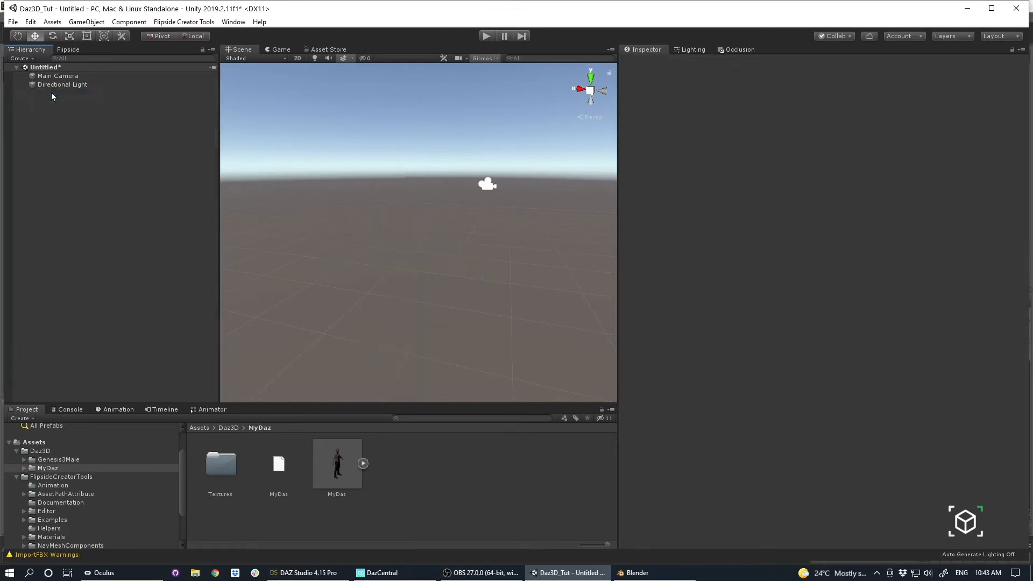
# Set the MyDaz model's rig animation type to Humanoid and apply the import settings.
pyautogui.click(335, 476)
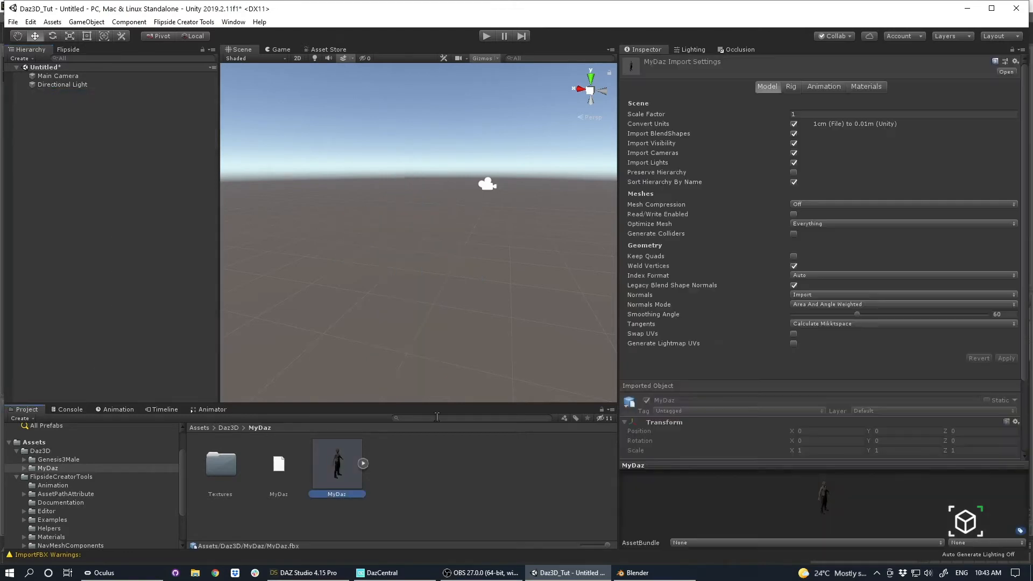
pyautogui.click(793, 87)
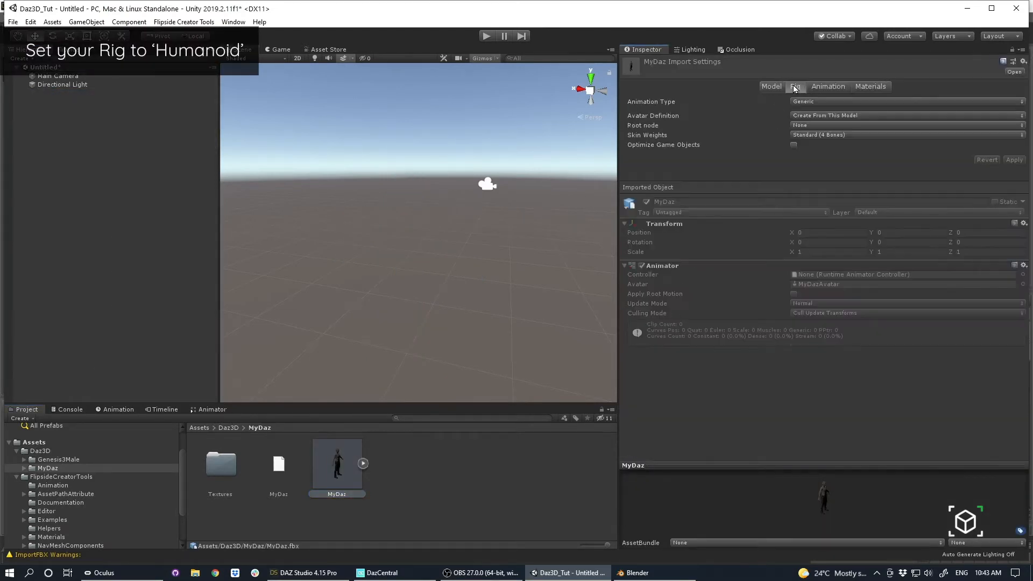
pyautogui.click(807, 102)
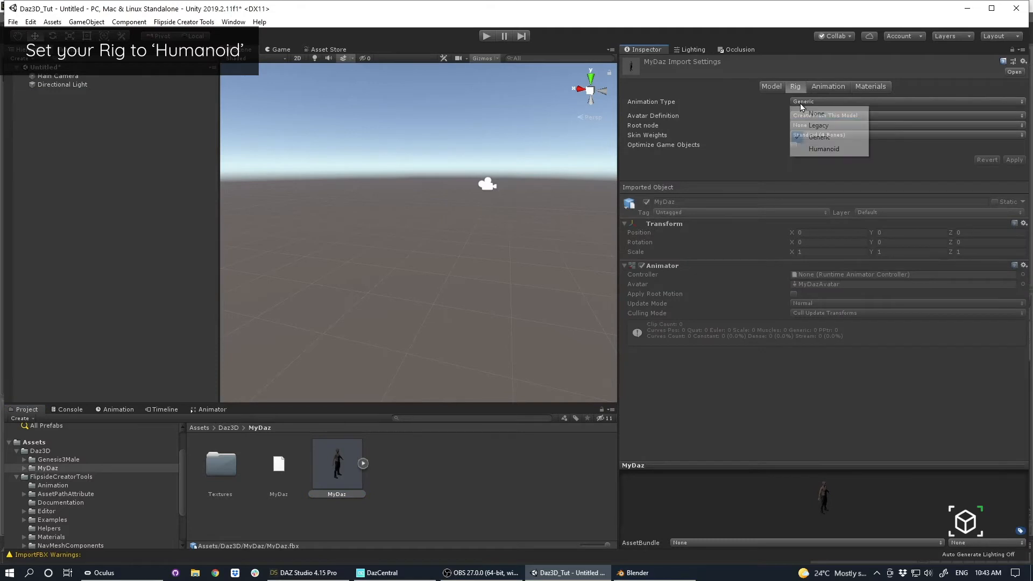
pyautogui.click(805, 148)
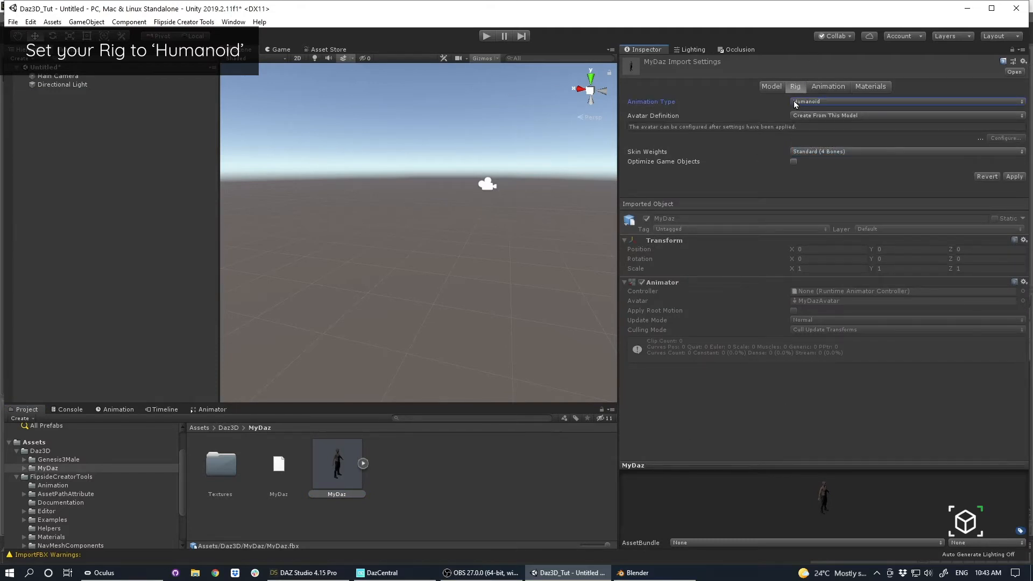
pyautogui.click(1008, 176)
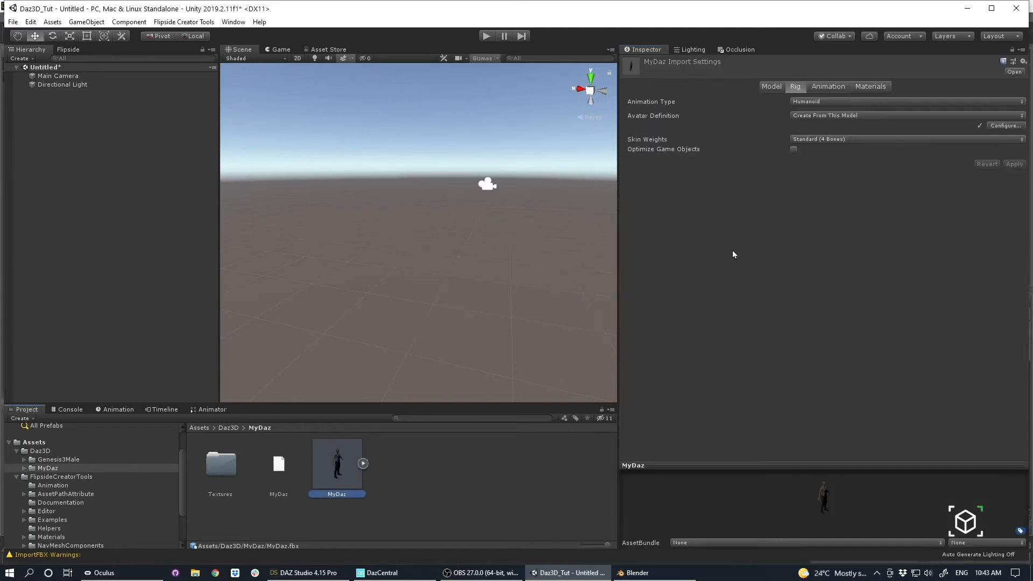
# Open the MyDaz avatar configuration without saving the untitled scene.
pyautogui.click(996, 127)
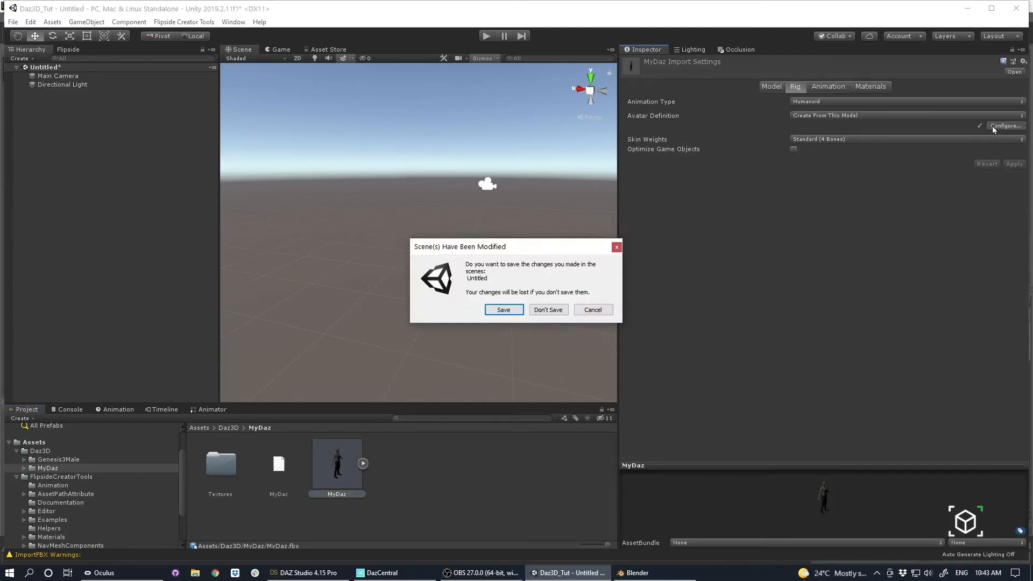
pyautogui.click(533, 311)
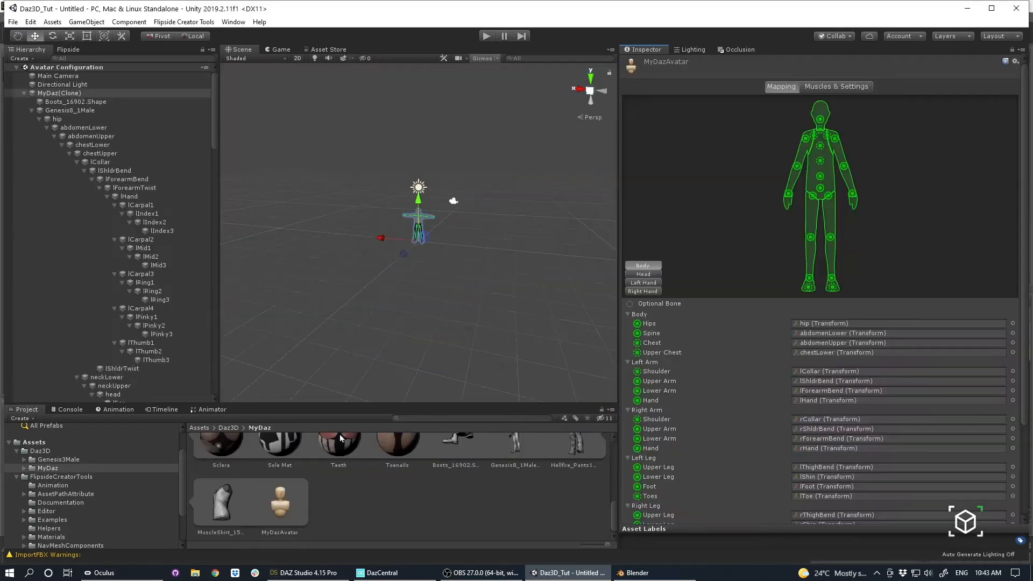
pyautogui.scroll(-4, 808, 233)
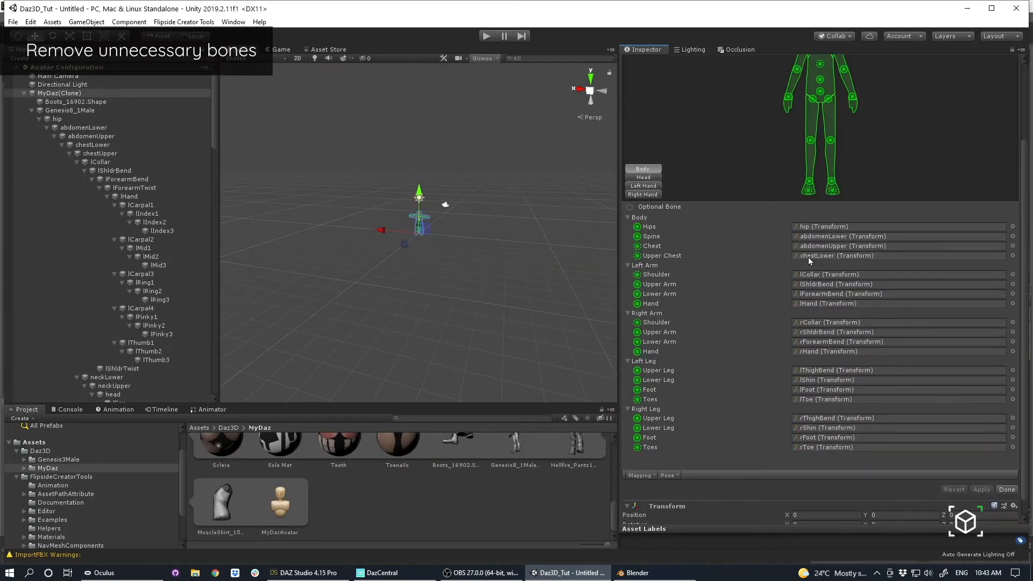
# Locate the avatar's chestLower bone on the model and clear it from the Upper Chest mapping.
pyautogui.click(809, 257)
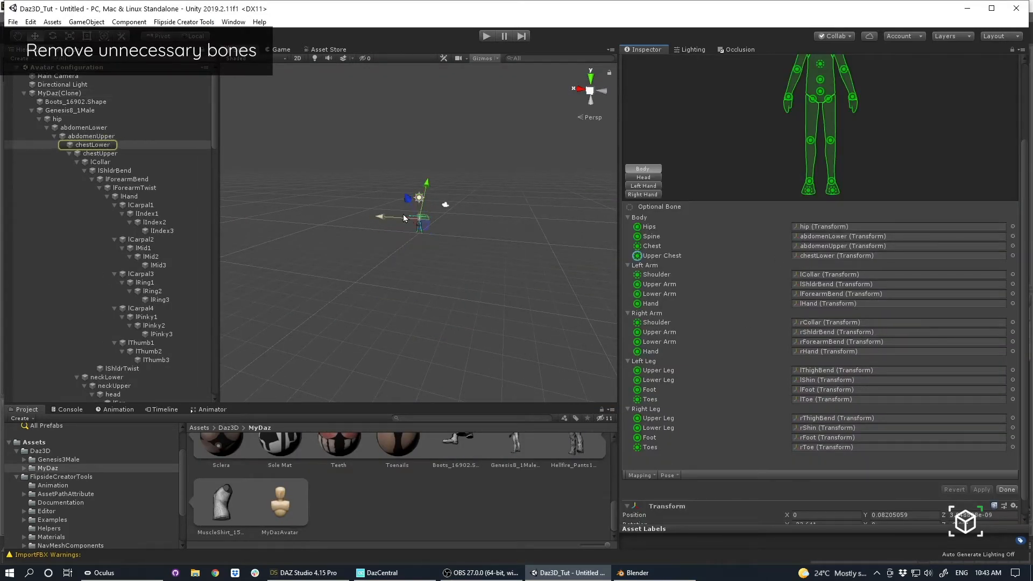
pyautogui.keyDown('alt'); pyautogui.moveTo(323, 176); pyautogui.dragTo(401, 207, button='right'); pyautogui.keyUp('alt')
pyautogui.keyDown('alt'); pyautogui.moveTo(400, 208); pyautogui.dragTo(388, 297, button='middle'); pyautogui.keyUp('alt')
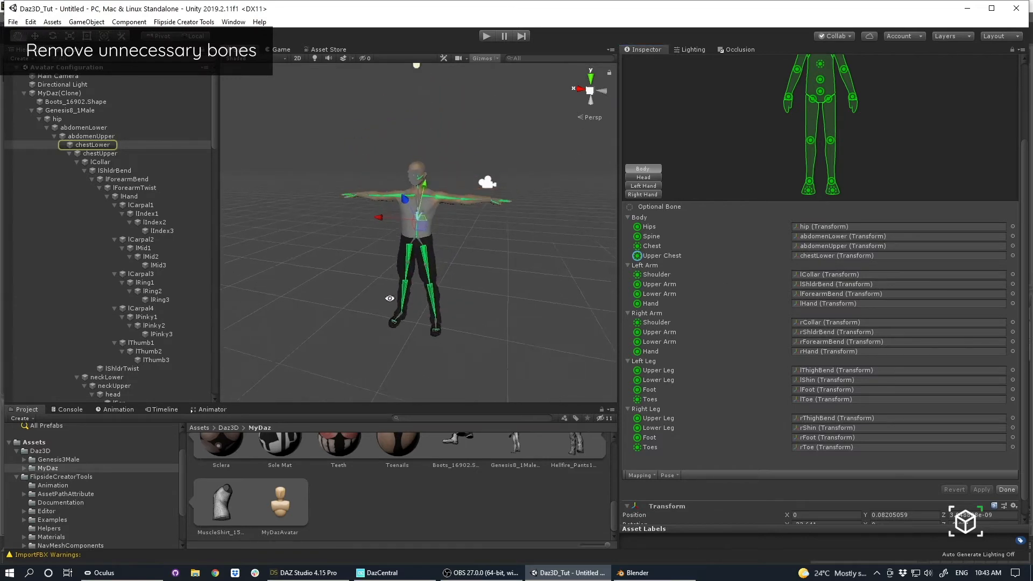
pyautogui.keyDown('alt'); pyautogui.moveTo(388, 298); pyautogui.dragTo(511, 265, button='right'); pyautogui.keyUp('alt')
pyautogui.keyDown('alt'); pyautogui.moveTo(511, 265); pyautogui.dragTo(508, 295, button='middle'); pyautogui.keyUp('alt')
pyautogui.keyDown('alt'); pyautogui.moveTo(509, 295); pyautogui.dragTo(453, 265, button='right'); pyautogui.keyUp('alt')
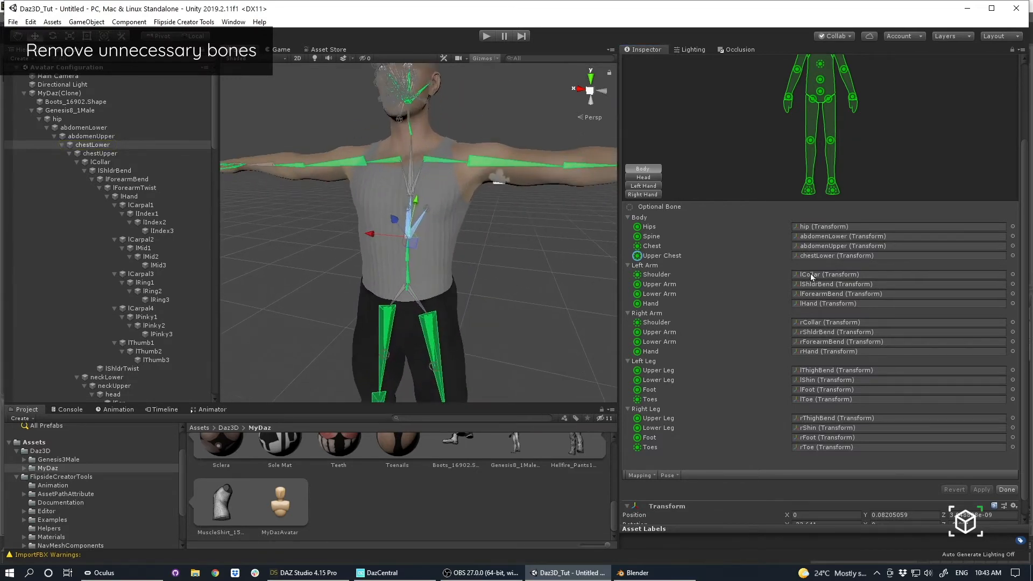
pyautogui.click(838, 256)
pyautogui.press('Delete')
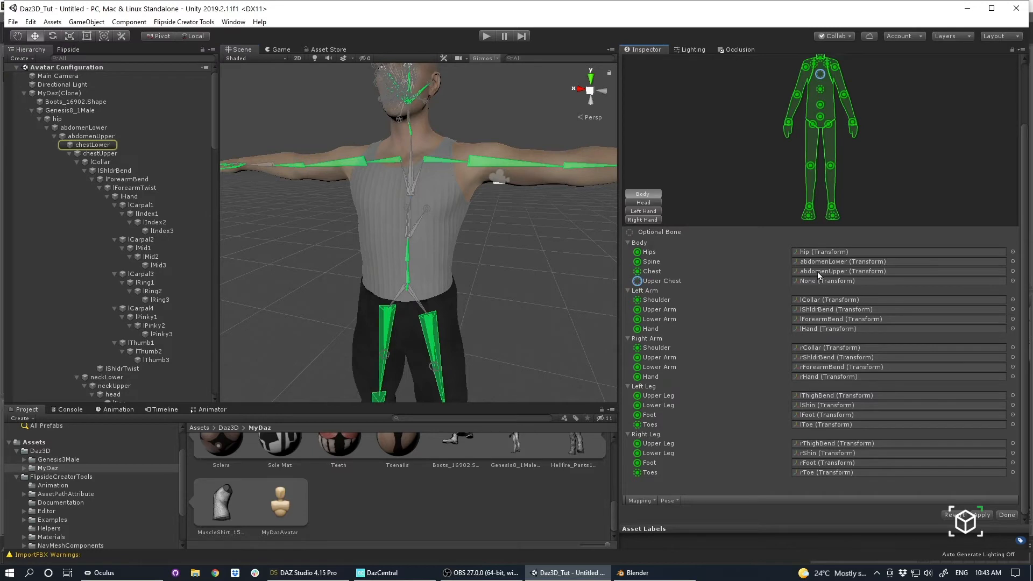
# Check the Spine and Chest mappings, and clear the Shoulder bone of both the left and right arm.
pyautogui.click(819, 273)
pyautogui.click(818, 261)
pyautogui.click(816, 269)
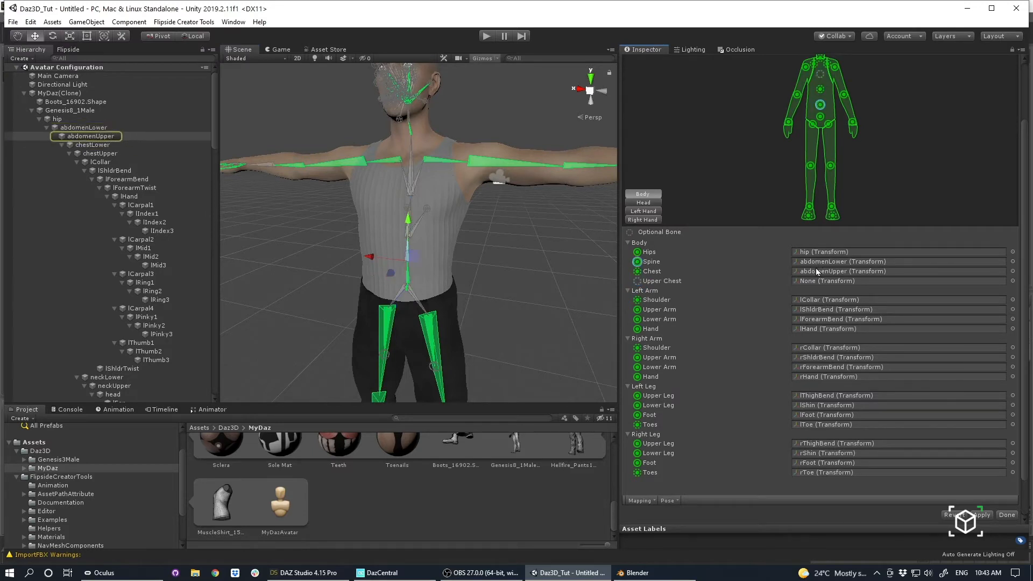
pyautogui.click(815, 279)
pyautogui.click(819, 270)
pyautogui.click(825, 300)
pyautogui.press('Delete')
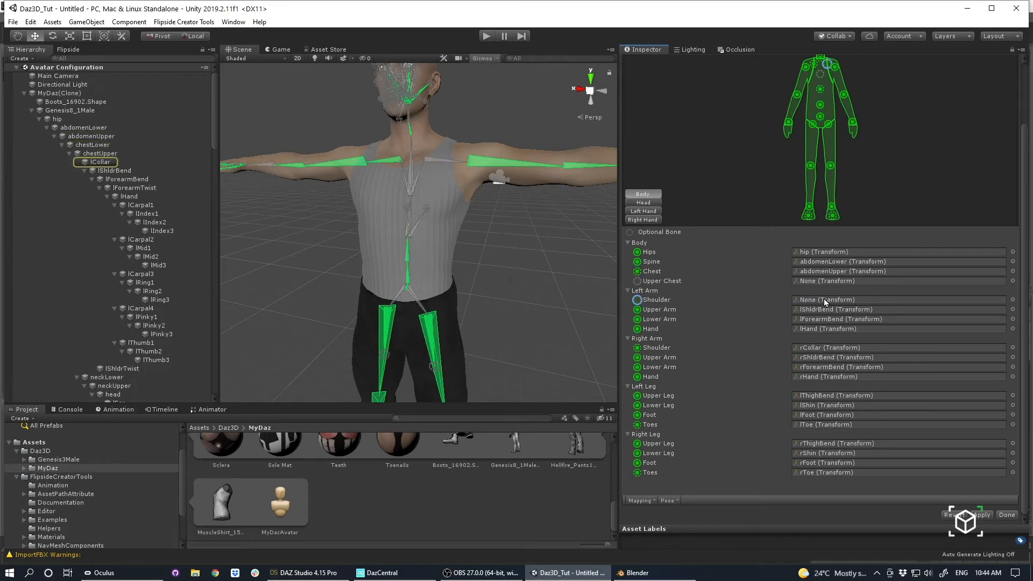
pyautogui.click(810, 348)
pyautogui.press('Delete')
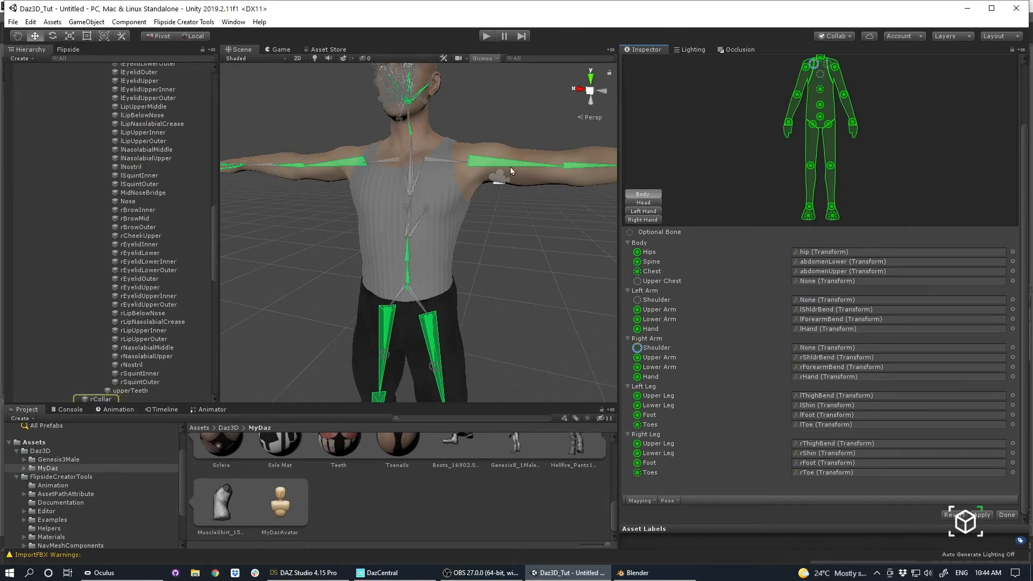
pyautogui.keyDown('alt'); pyautogui.moveTo(512, 267); pyautogui.dragTo(388, 196, button='right'); pyautogui.keyUp('alt')
pyautogui.keyDown('alt'); pyautogui.moveTo(387, 196); pyautogui.dragTo(565, 194); pyautogui.keyUp('alt')
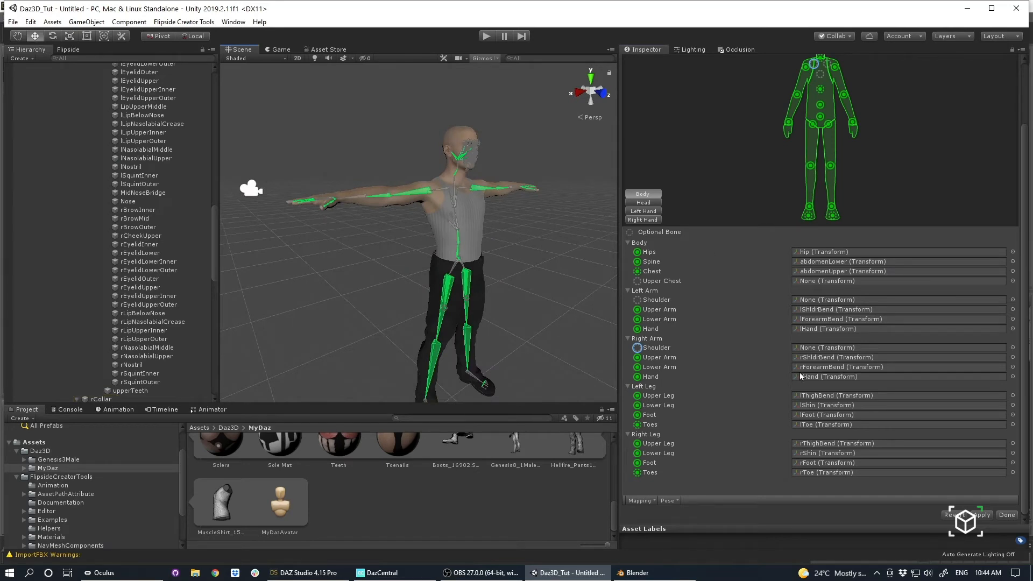
# Clear the Jaw, Right Eye and Left Eye bones from the avatar's head mapping.
pyautogui.click(643, 203)
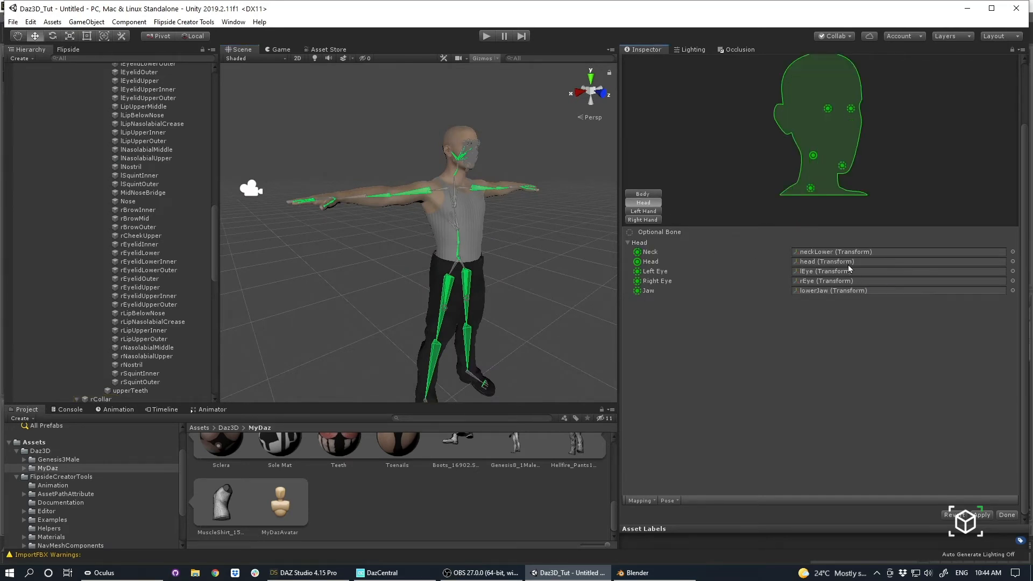
pyautogui.click(810, 291)
pyautogui.click(809, 280)
pyautogui.press('Delete')
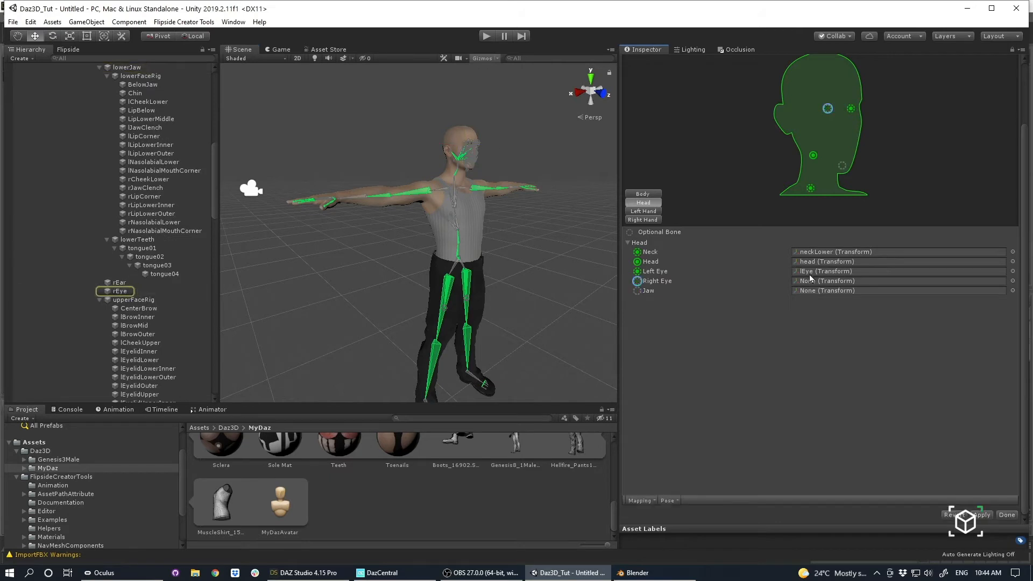
pyautogui.click(810, 272)
pyautogui.press('Delete')
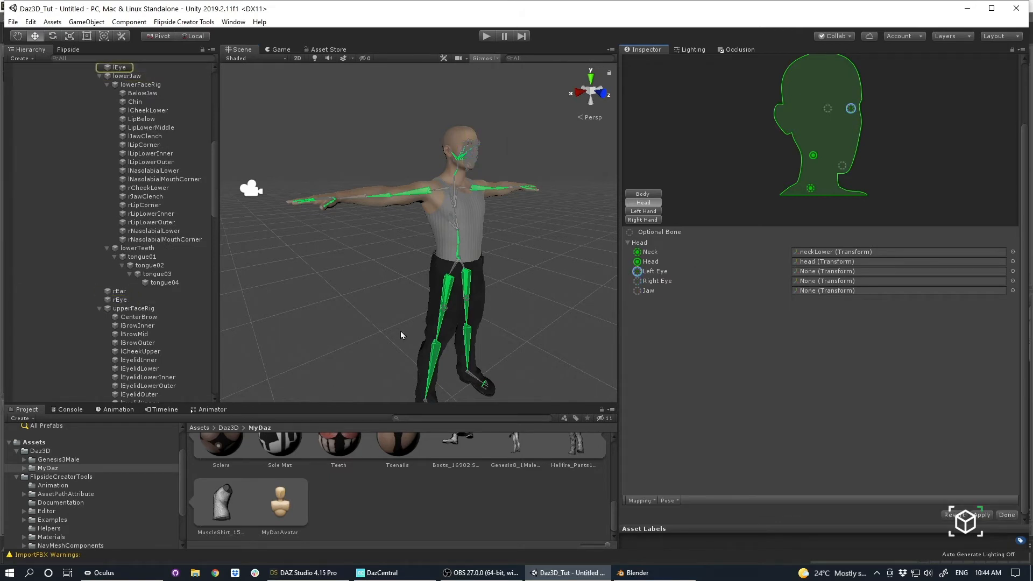
pyautogui.click(1013, 271)
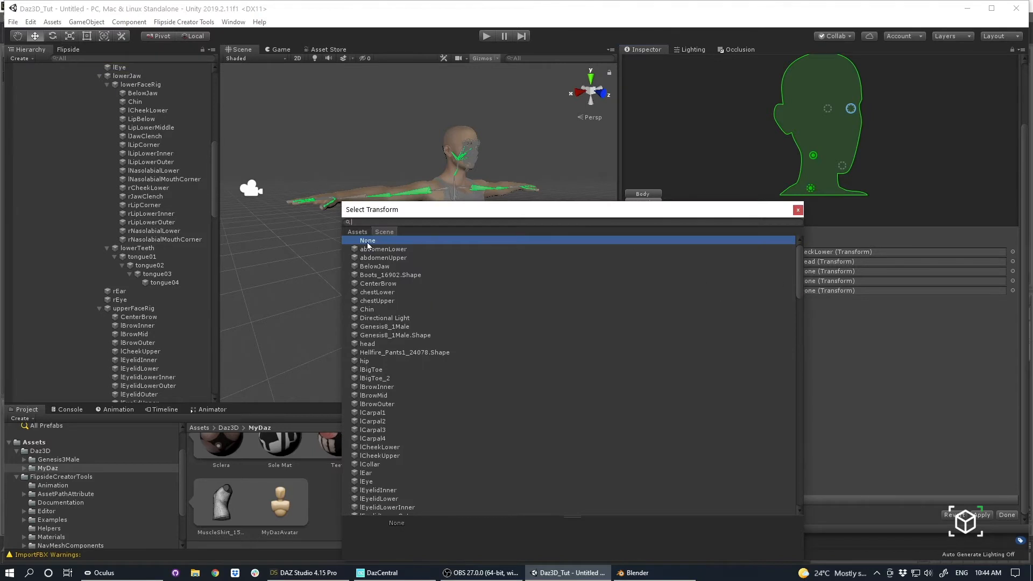
pyautogui.click(798, 210)
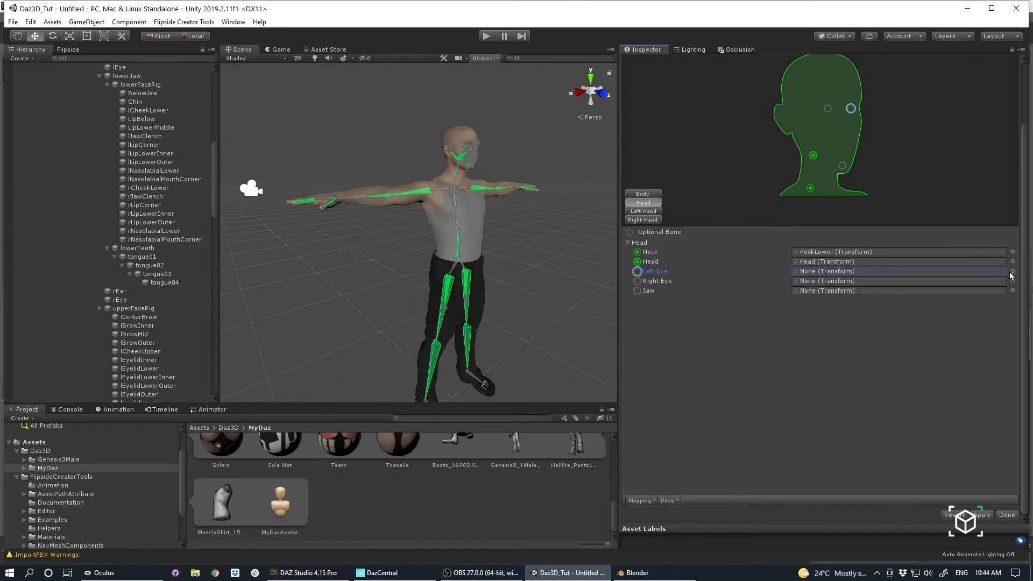
# Review the right hand's finger bone mapping and apply the avatar mapping changes.
pyautogui.scroll(3, 701, 313)
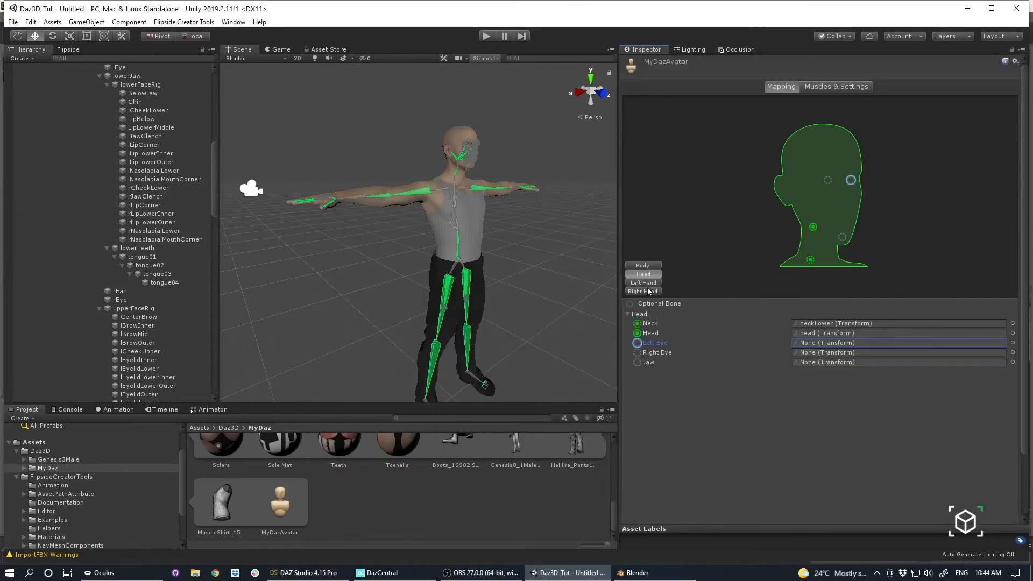
pyautogui.click(646, 291)
pyautogui.scroll(-3, 921, 427)
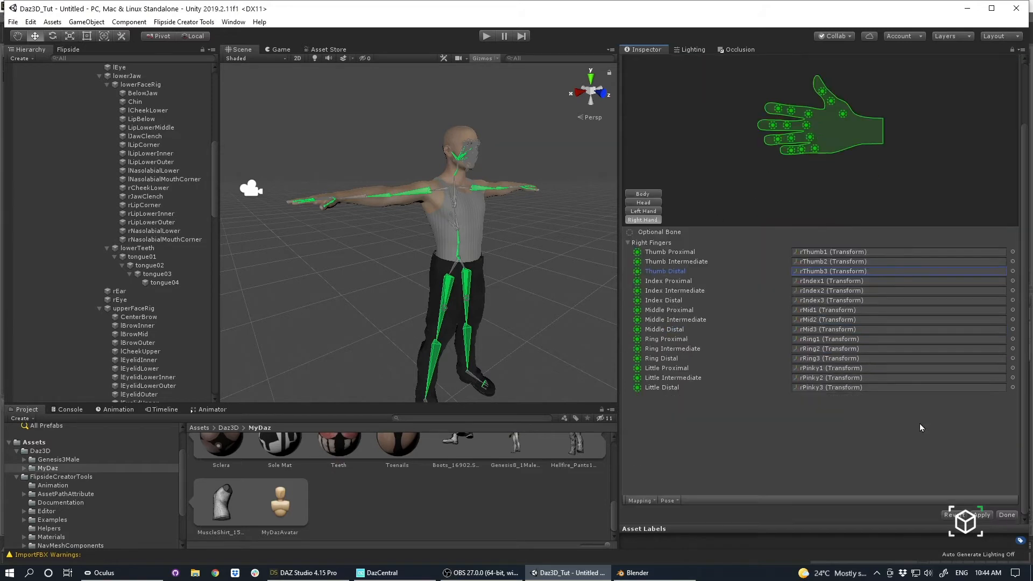
pyautogui.click(978, 515)
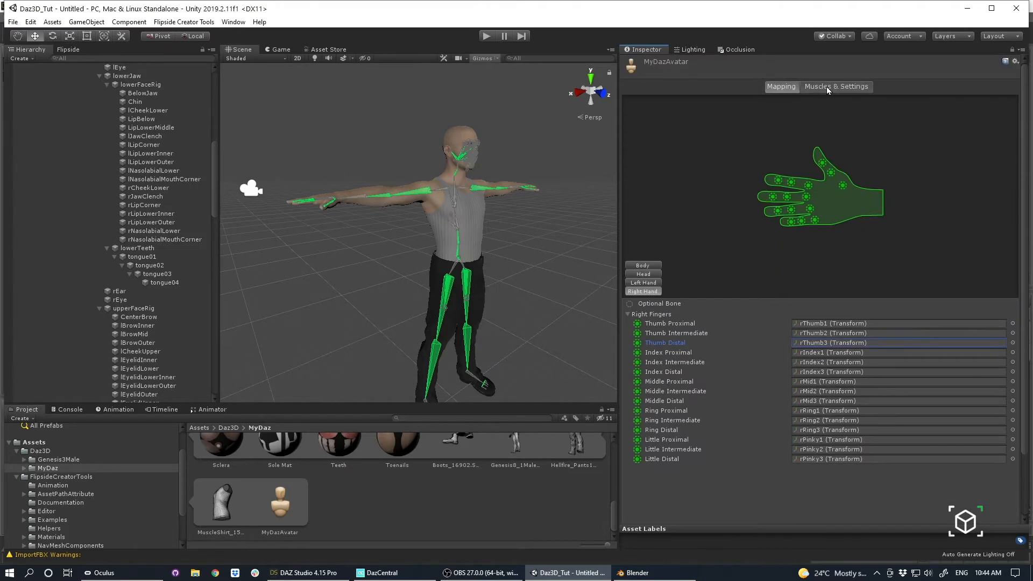
# Preview the avatar's muscle movements and fully close the fingers with Finger Open Close to examine both hands.
pyautogui.click(828, 88)
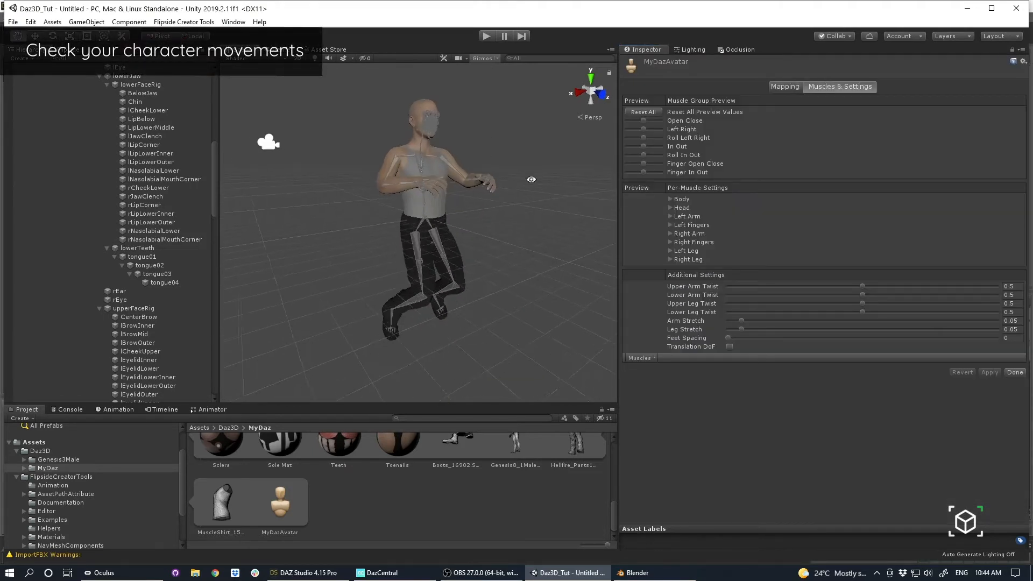
pyautogui.moveTo(646, 121)
pyautogui.mouseDown()
pyautogui.moveTo(658, 121)
pyautogui.moveTo(635, 121)
pyautogui.moveTo(648, 121)
pyautogui.moveTo(641, 128)
pyautogui.mouseUp()
pyautogui.keyDown('alt'); pyautogui.moveTo(517, 165); pyautogui.dragTo(377, 183); pyautogui.keyUp('alt')
pyautogui.keyDown('alt'); pyautogui.moveTo(377, 183); pyautogui.dragTo(615, 177, button='right'); pyautogui.keyUp('alt')
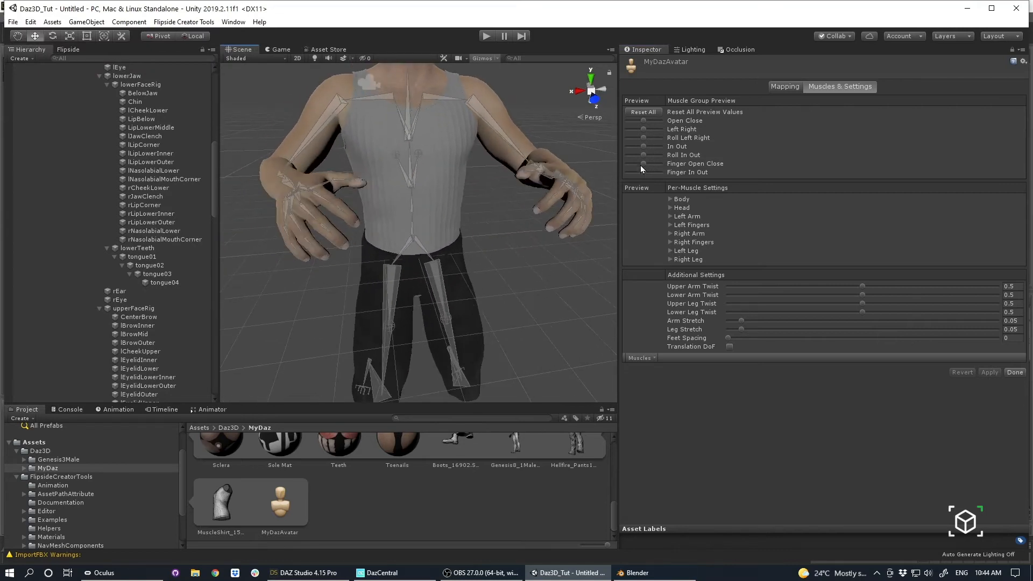
pyautogui.moveTo(642, 164); pyautogui.dragTo(724, 24)
# In the avatar mapping pose, rotate the left hand's lThumb1 bone so the thumb angles downward away from the fingers.
pyautogui.click(789, 87)
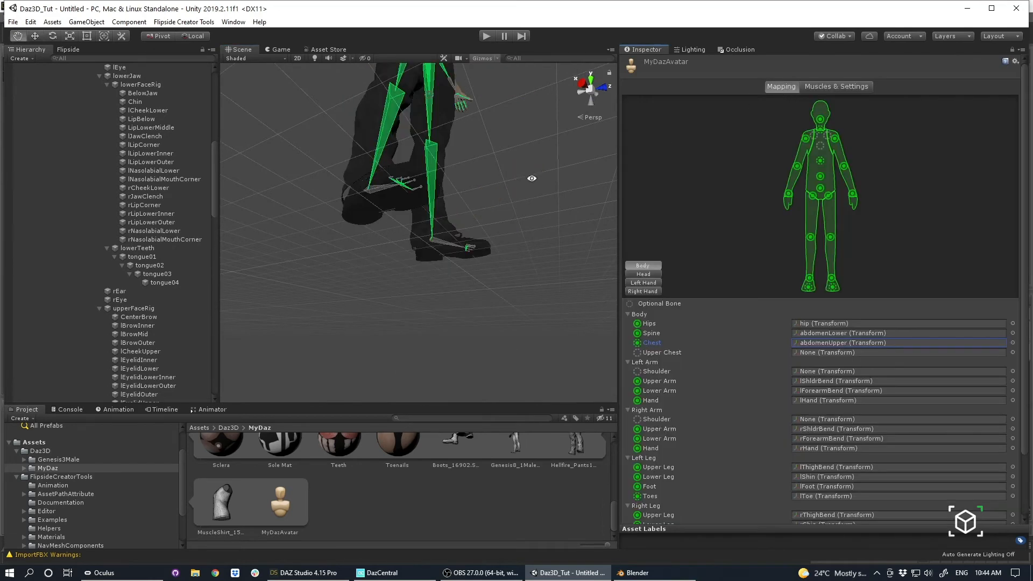
pyautogui.keyDown('alt'); pyautogui.moveTo(531, 178); pyautogui.dragTo(372, 300); pyautogui.keyUp('alt')
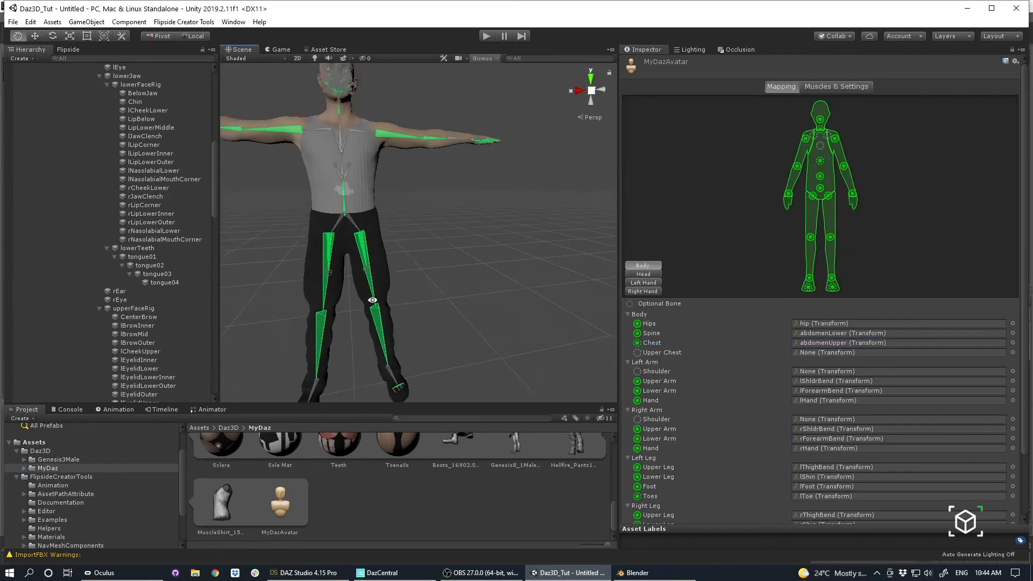
pyautogui.scroll(2, 496, 182)
pyautogui.keyDown('alt'); pyautogui.moveTo(495, 182); pyautogui.dragTo(402, 267); pyautogui.keyUp('alt')
pyautogui.scroll(5, 401, 268)
pyautogui.keyDown('alt'); pyautogui.moveTo(556, 272); pyautogui.dragTo(435, 219); pyautogui.keyUp('alt')
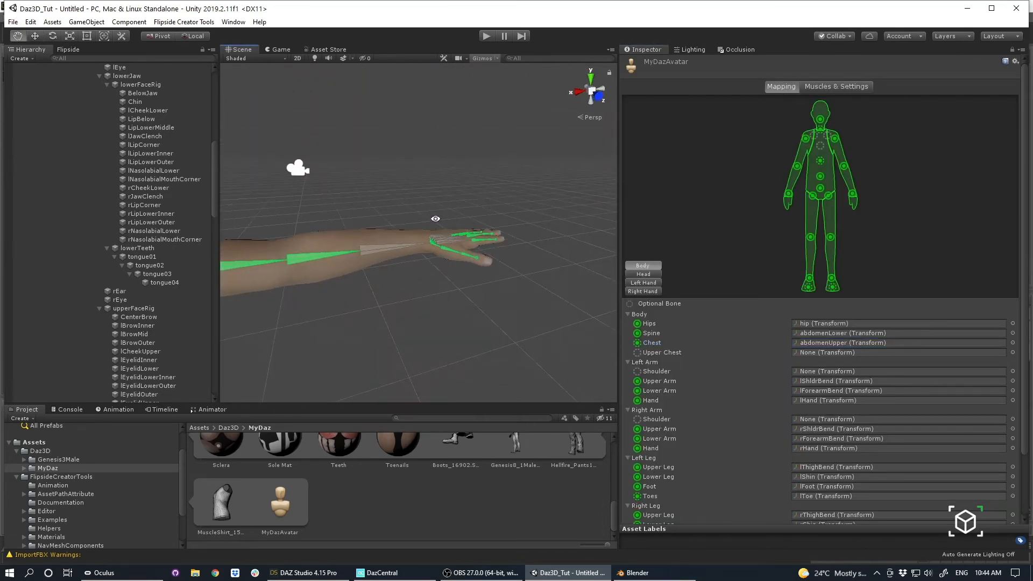
pyautogui.click(480, 268)
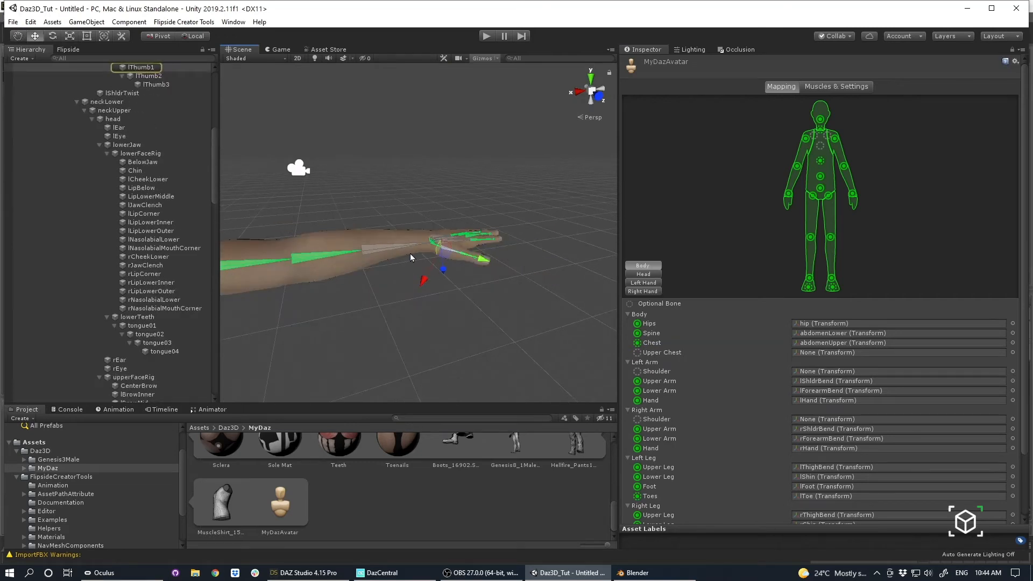
pyautogui.press('e')
pyautogui.scroll(5, 549, 235)
pyautogui.keyDown('alt'); pyautogui.moveTo(549, 235); pyautogui.dragTo(503, 223); pyautogui.keyUp('alt')
pyautogui.click(494, 209)
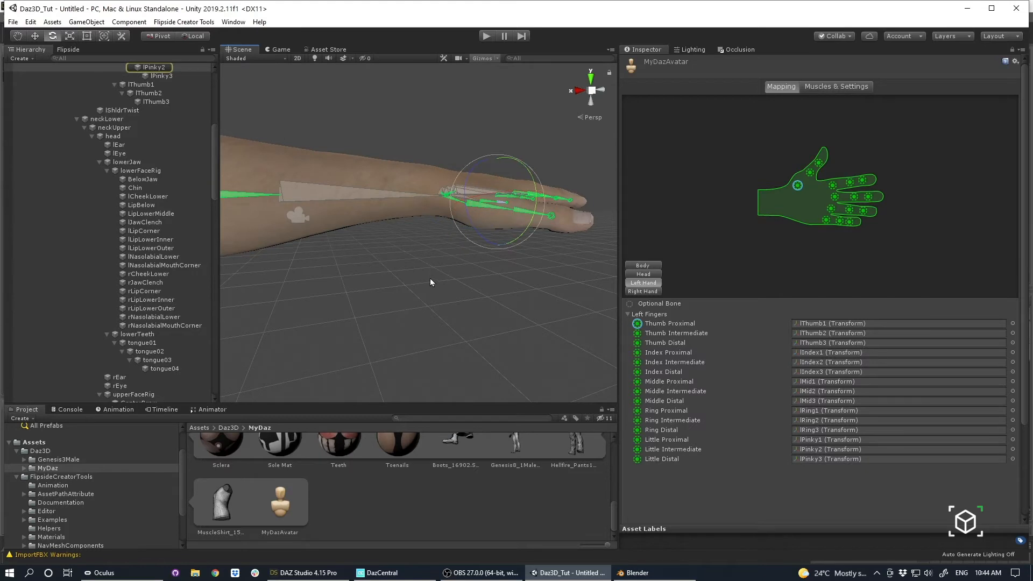
pyautogui.click(469, 209)
pyautogui.click(470, 206)
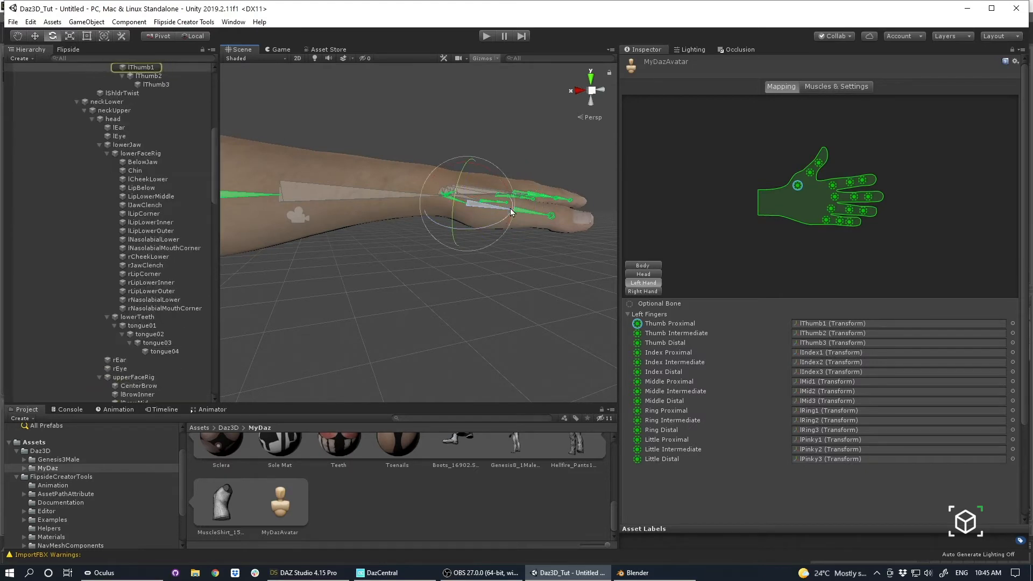
pyautogui.moveTo(510, 209); pyautogui.dragTo(440, 177)
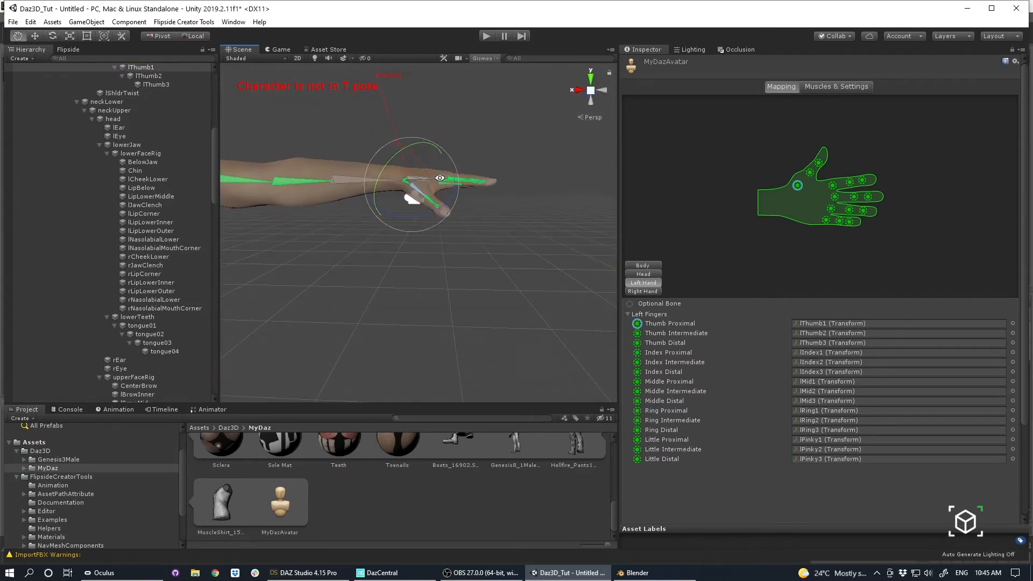
# Rotate the right hand's rThumb1 bone downward to match the left thumb, and apply the avatar pose changes.
pyautogui.moveTo(383, 200); pyautogui.dragTo(473, 199, button='middle')
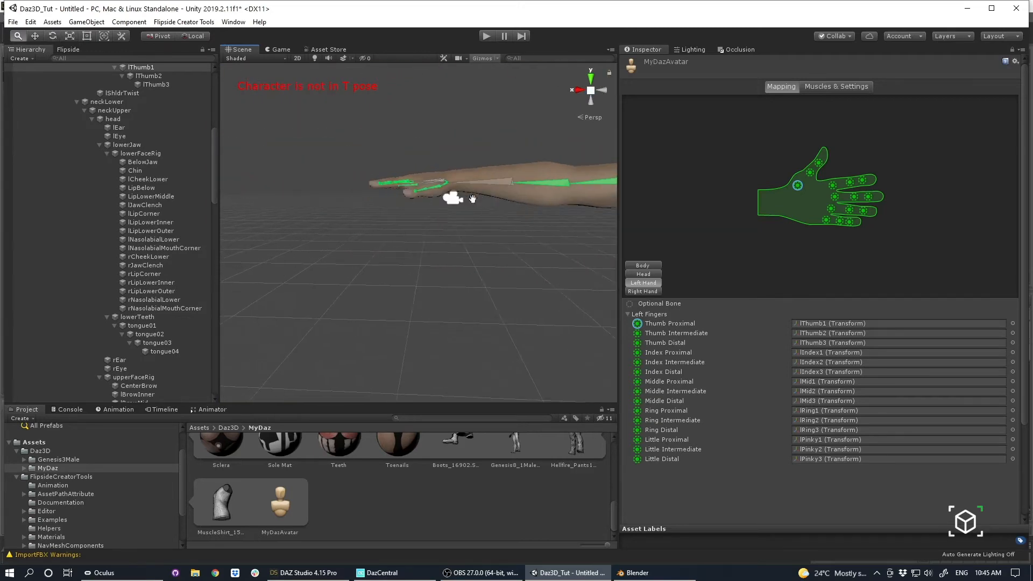
pyautogui.moveTo(472, 199)
pyautogui.keyDown('alt'); pyautogui.mouseDown()
pyautogui.moveTo(406, 286)
pyautogui.moveTo(443, 215)
pyautogui.moveTo(438, 166)
pyautogui.moveTo(459, 208)
pyautogui.mouseUp(); pyautogui.keyUp('alt')
pyautogui.click(453, 213)
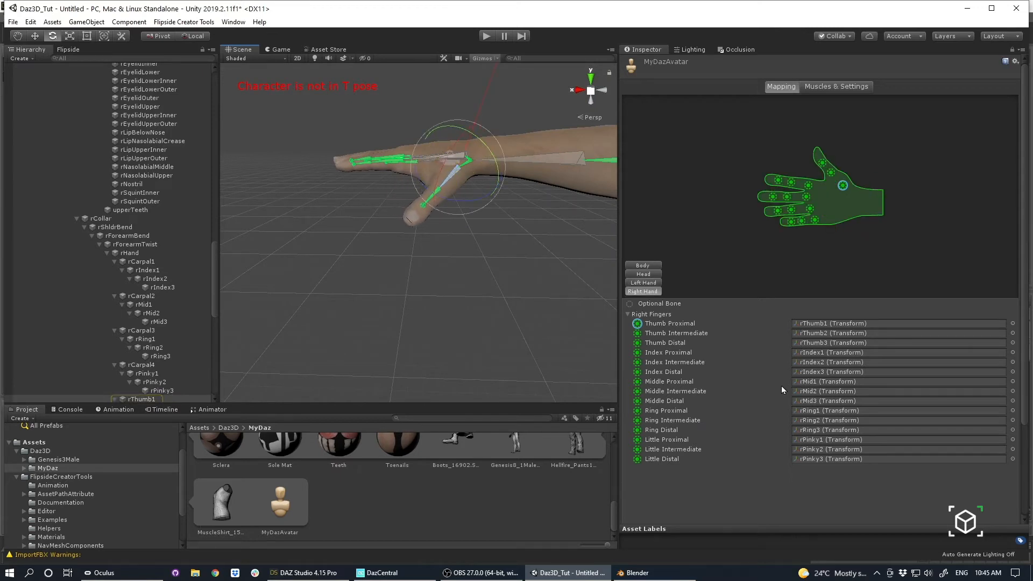
pyautogui.scroll(-4, 782, 386)
pyautogui.click(986, 471)
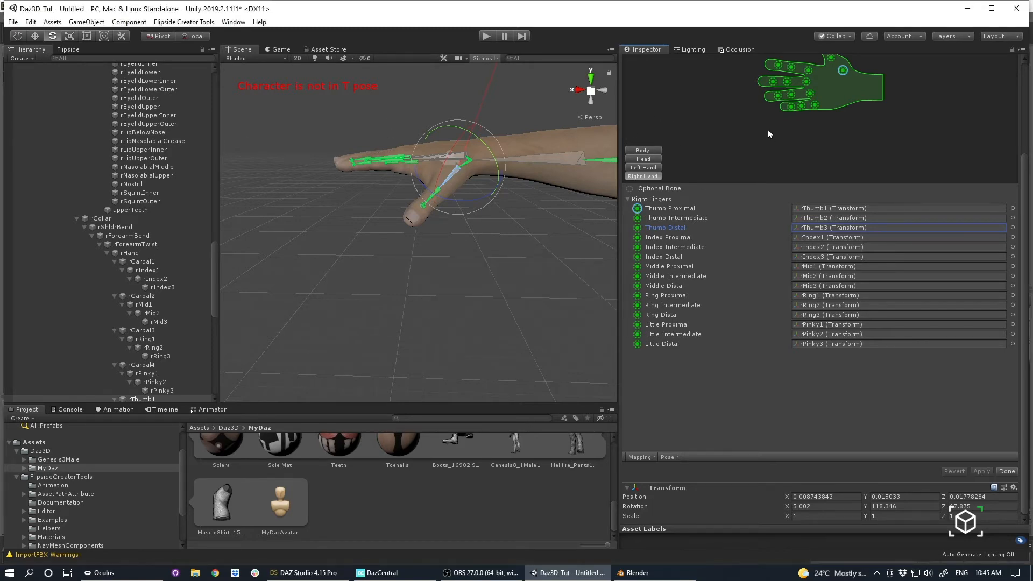
# Preview the avatar's Finger Open Close movement again, examine the closed right hand, and reset all preview values.
pyautogui.click(831, 86)
pyautogui.moveTo(541, 188); pyautogui.dragTo(441, 247, button='middle')
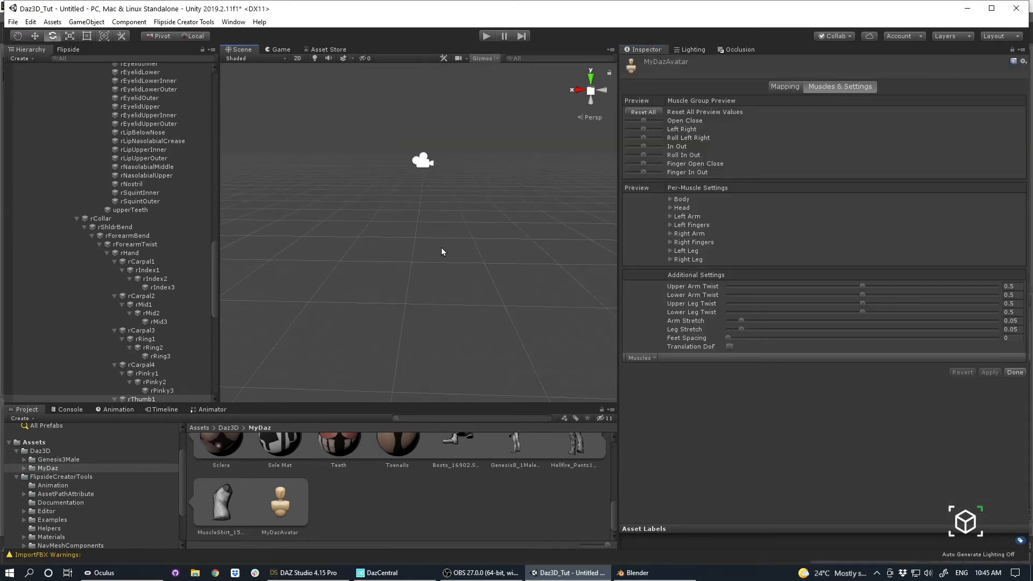
pyautogui.press('f')
pyautogui.keyDown('alt'); pyautogui.moveTo(467, 230); pyautogui.dragTo(255, 134, button='right'); pyautogui.keyUp('alt')
pyautogui.keyDown('alt'); pyautogui.moveTo(255, 134); pyautogui.dragTo(333, 137); pyautogui.keyUp('alt')
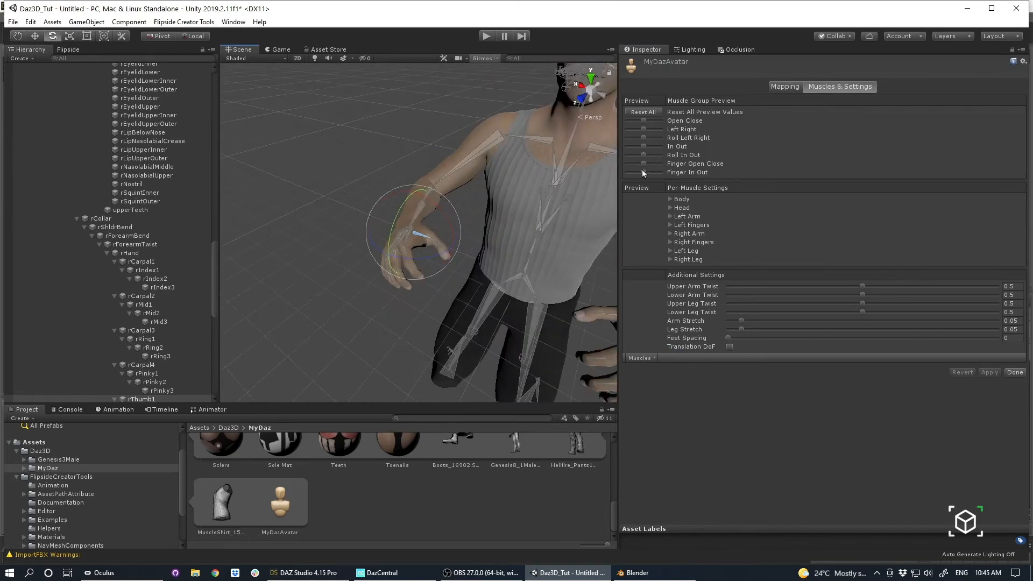
pyautogui.moveTo(644, 164); pyautogui.dragTo(628, 164)
pyautogui.keyDown('alt'); pyautogui.moveTo(451, 205); pyautogui.dragTo(405, 200); pyautogui.keyUp('alt')
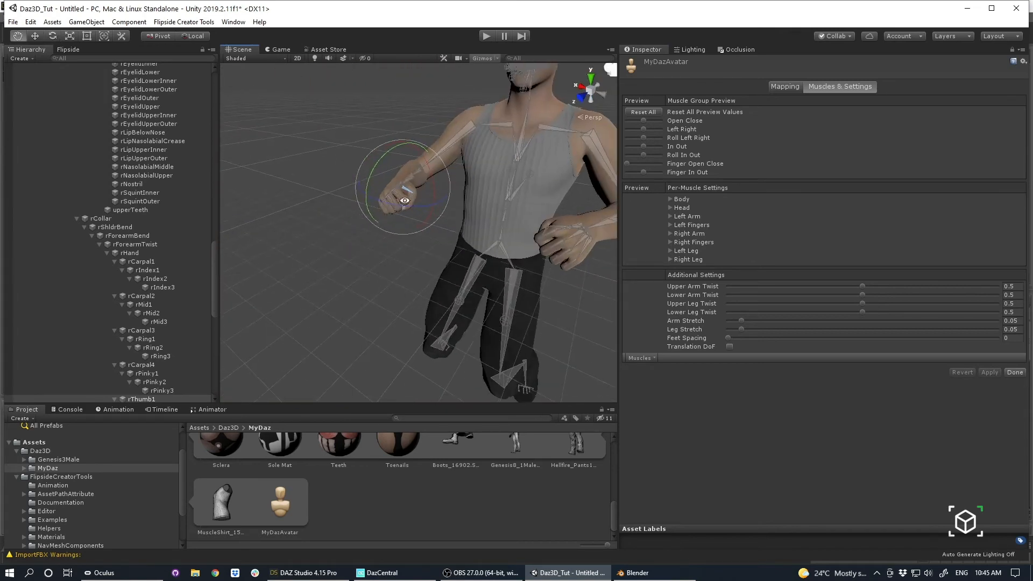
pyautogui.click(654, 112)
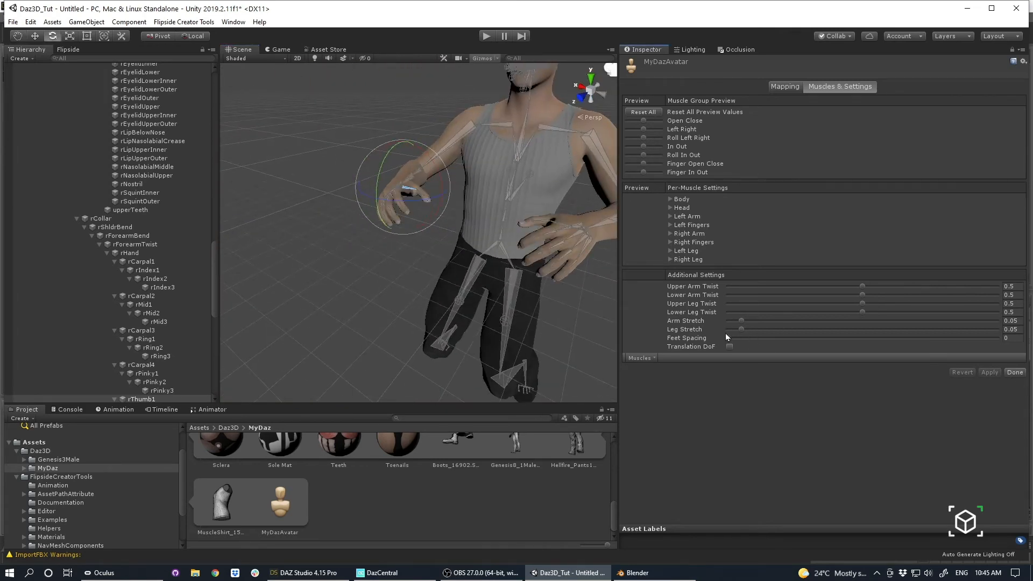
# Adjust the avatar's Feet Spacing slightly, apply the muscle settings, finish configuring, and collapse the MyDaz model's sub-assets.
pyautogui.moveTo(729, 341); pyautogui.dragTo(736, 340)
pyautogui.click(990, 372)
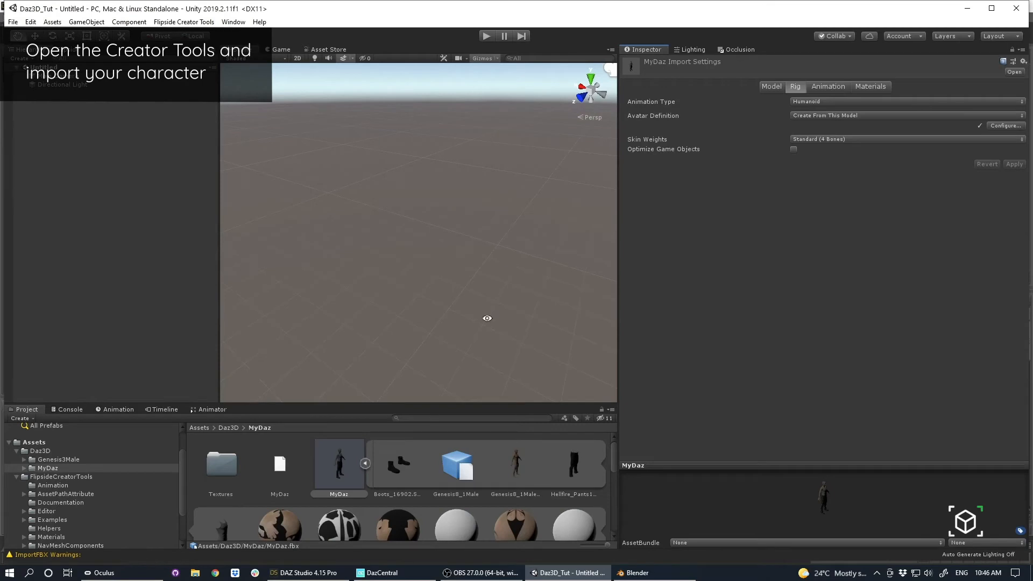
pyautogui.click(365, 463)
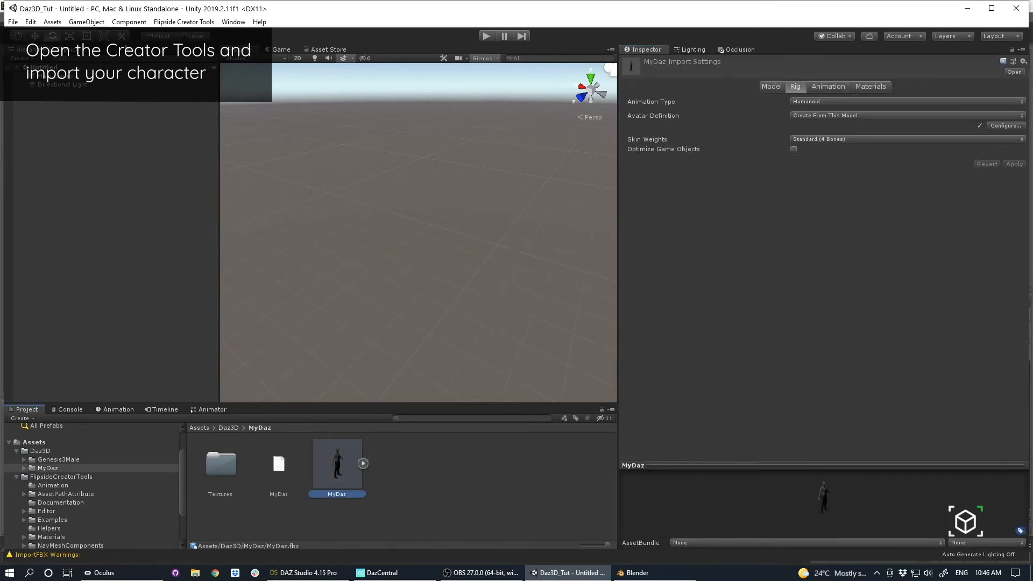
# Select the MyDaz model in its project folder and bring up the Flipside Creator Tools for it.
pyautogui.click(414, 496)
pyautogui.click(325, 457)
pyautogui.click(163, 24)
pyautogui.click(76, 51)
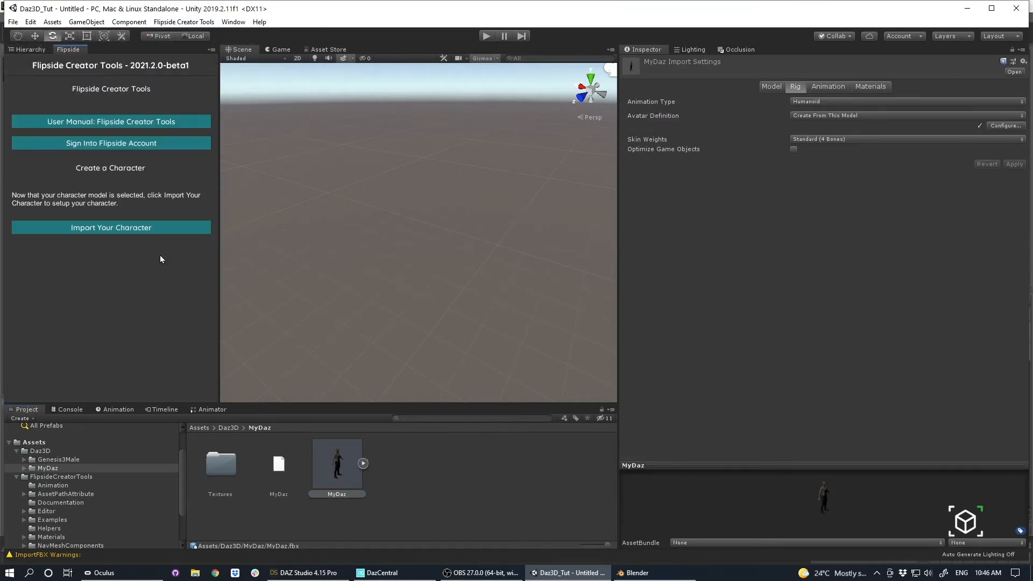
# Create a Flipside character from the selected MyDaz model.
pyautogui.click(175, 22)
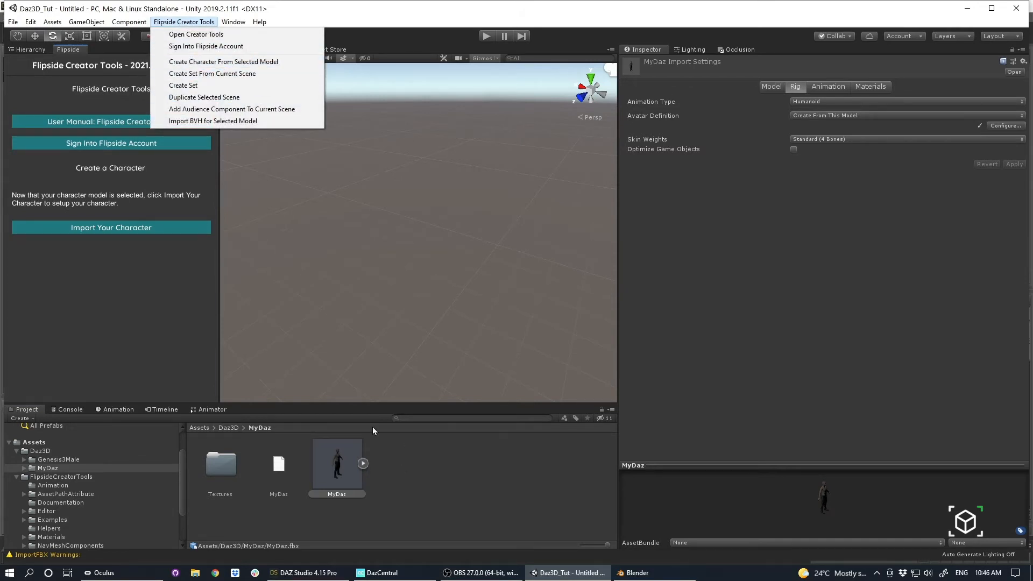
pyautogui.click(227, 85)
pyautogui.click(184, 22)
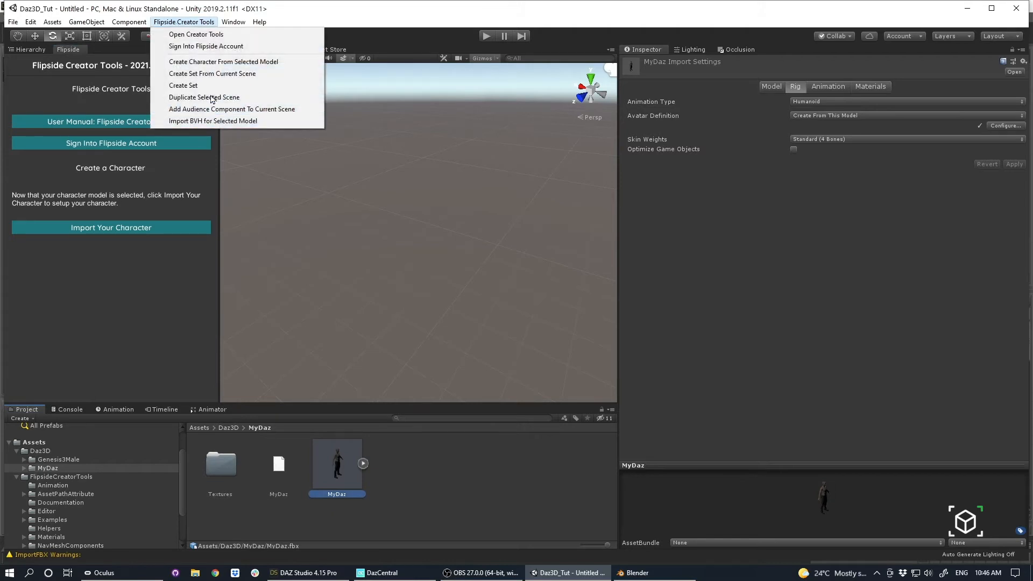
pyautogui.click(214, 61)
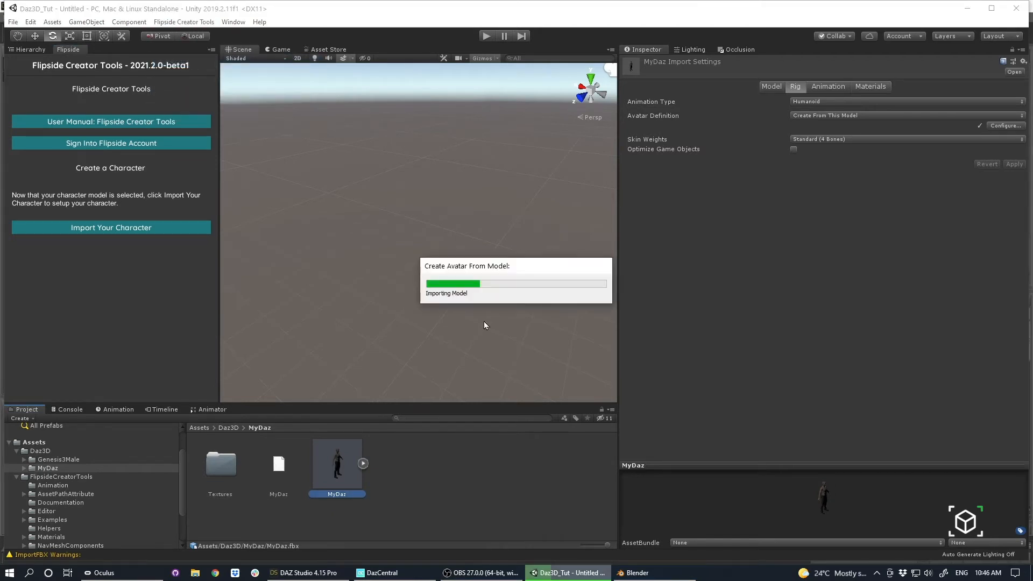
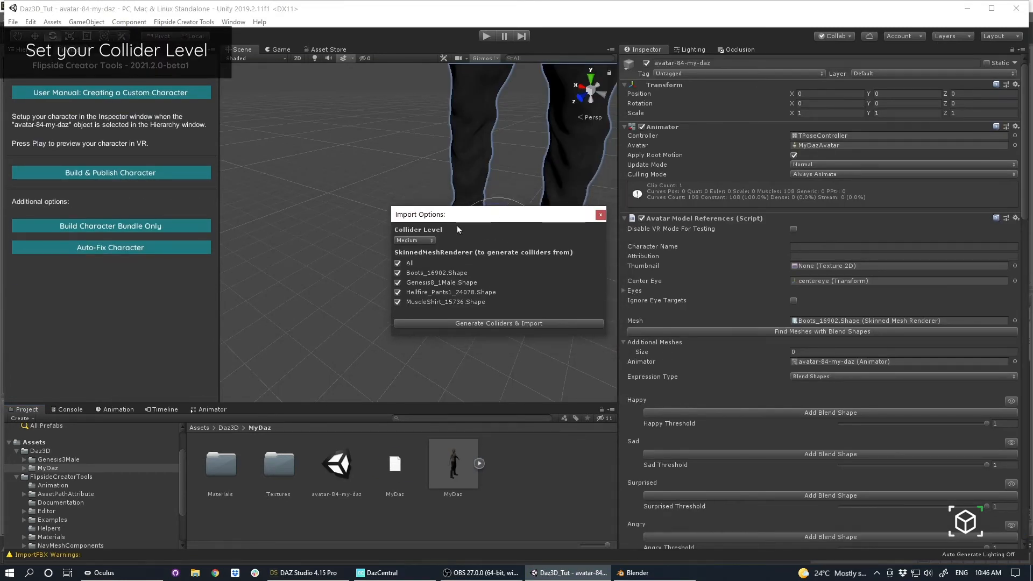
# Set the character's Collider Level to None and import it with that option.
pyautogui.keyDown('alt'); pyautogui.moveTo(350, 154); pyautogui.dragTo(565, 91); pyautogui.keyUp('alt')
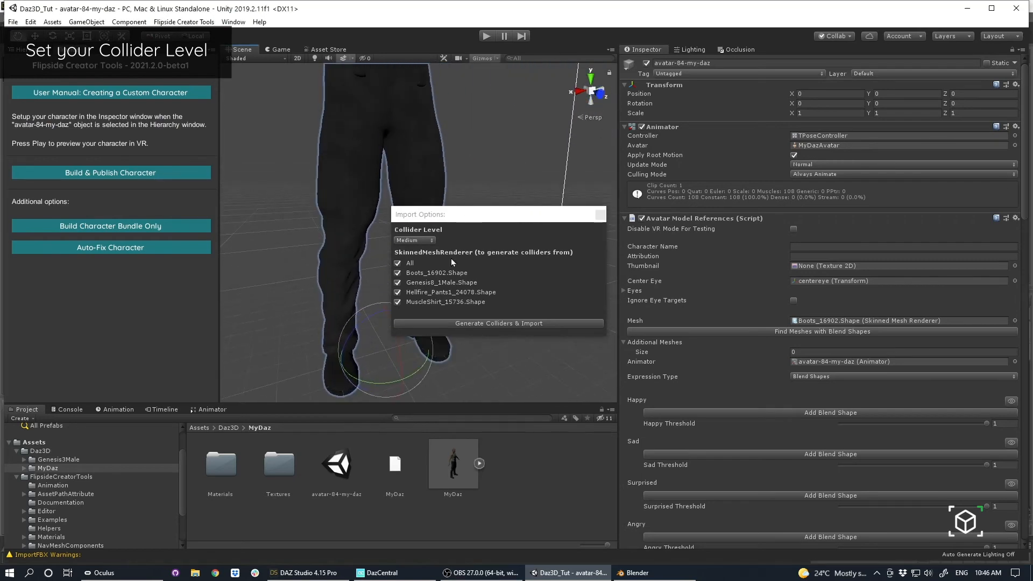
pyautogui.keyDown('alt'); pyautogui.scroll(-5, 312, 160); pyautogui.keyUp('alt')
pyautogui.keyDown('alt'); pyautogui.moveTo(312, 160); pyautogui.dragTo(348, 221, button='middle'); pyautogui.keyUp('alt')
pyautogui.keyDown('alt'); pyautogui.scroll(-4, 327, 228); pyautogui.keyUp('alt')
pyautogui.keyDown('alt'); pyautogui.moveTo(327, 229); pyautogui.dragTo(344, 204); pyautogui.keyUp('alt')
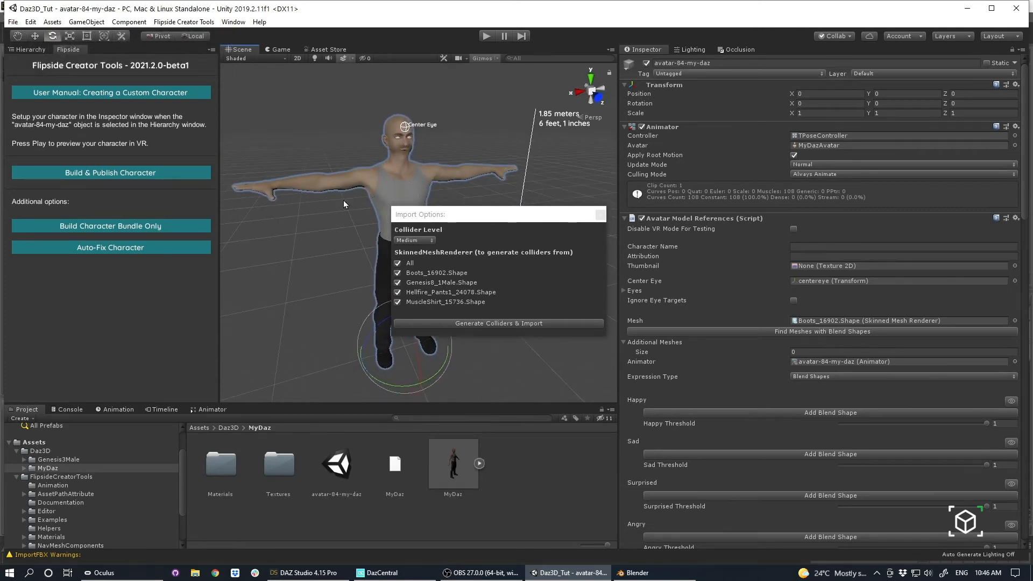
pyautogui.click(424, 243)
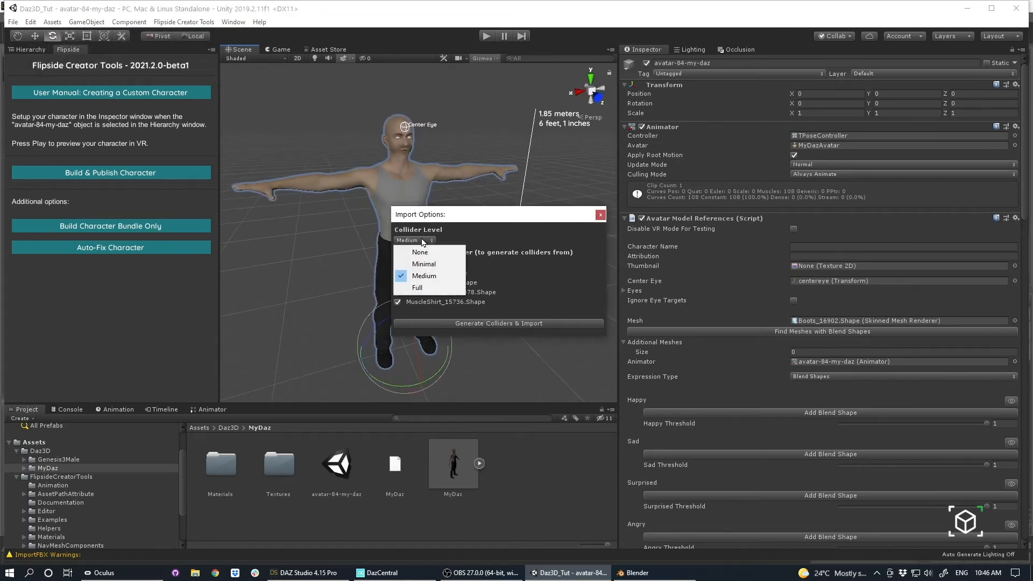
pyautogui.click(426, 252)
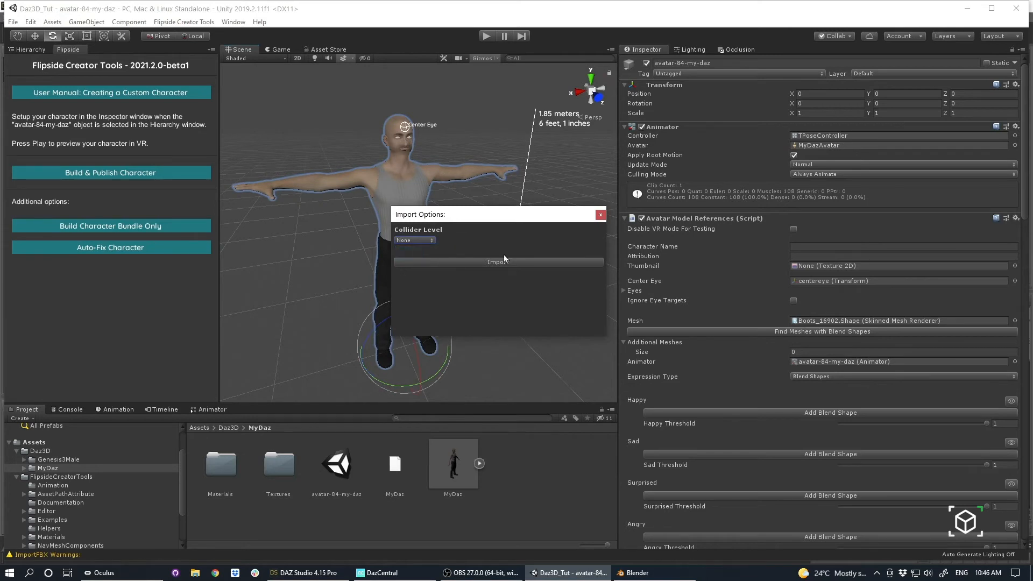
pyautogui.click(496, 265)
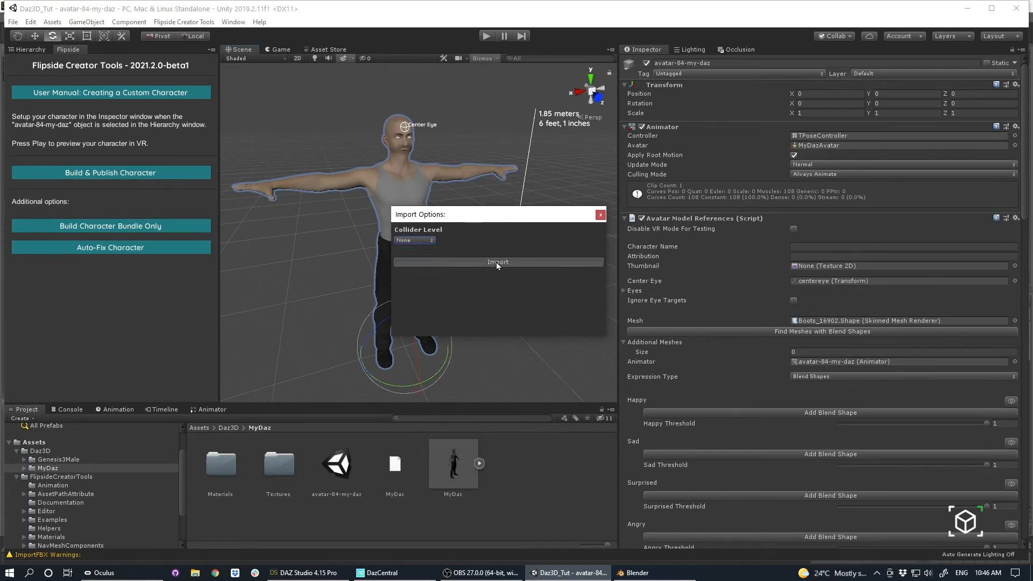
# Examine the imported character's face and jaw from the front and the side.
pyautogui.keyDown('alt'); pyautogui.moveTo(482, 266); pyautogui.dragTo(327, 257); pyautogui.keyUp('alt')
pyautogui.keyDown('alt'); pyautogui.moveTo(327, 256); pyautogui.dragTo(519, 271, button='right'); pyautogui.keyUp('alt')
pyautogui.moveTo(519, 271); pyautogui.dragTo(512, 297, button='middle')
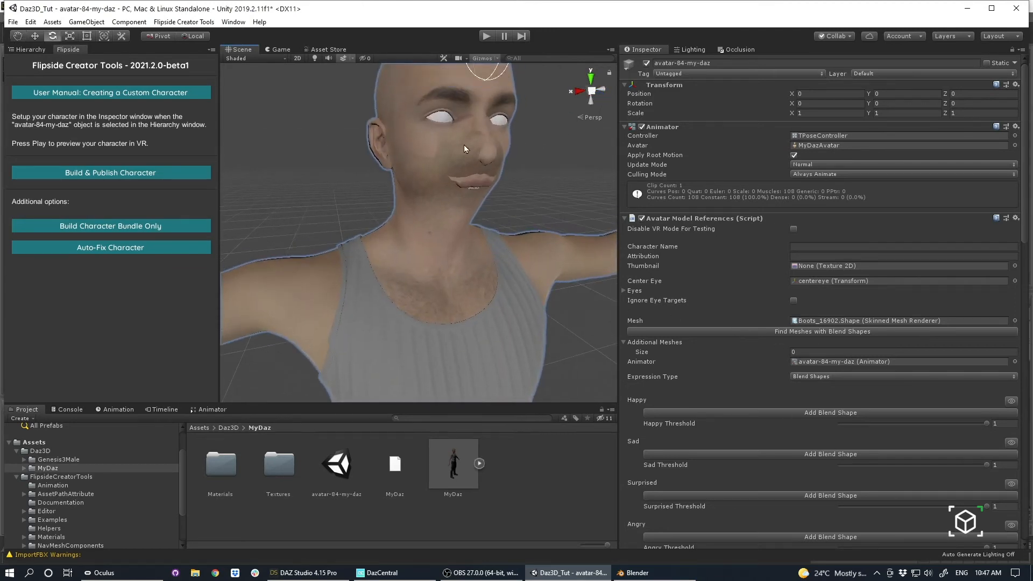
pyautogui.keyDown('alt'); pyautogui.moveTo(561, 265); pyautogui.dragTo(441, 245); pyautogui.keyUp('alt')
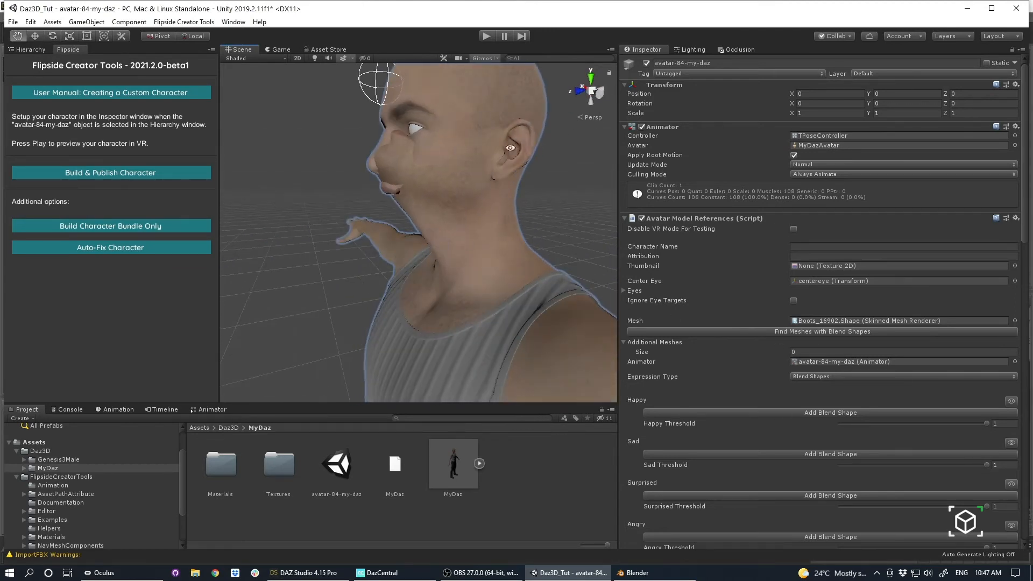
pyautogui.keyDown('alt'); pyautogui.moveTo(528, 318); pyautogui.dragTo(431, 224, button='right'); pyautogui.keyUp('alt')
pyautogui.keyDown('alt'); pyautogui.moveTo(431, 224); pyautogui.dragTo(511, 249); pyautogui.keyUp('alt')
# Rotate the lowerJaw bone inside the avatar's head to 46.4 on X to correct the mouth.
pyautogui.click(31, 49)
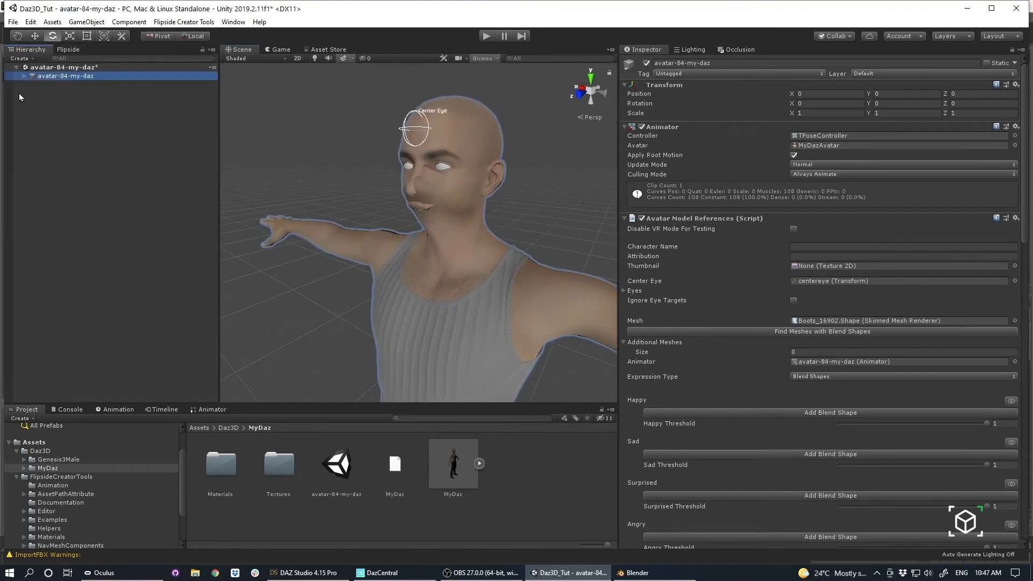
pyautogui.keyDown('alt'); pyautogui.click(23, 76); pyautogui.keyUp('alt')
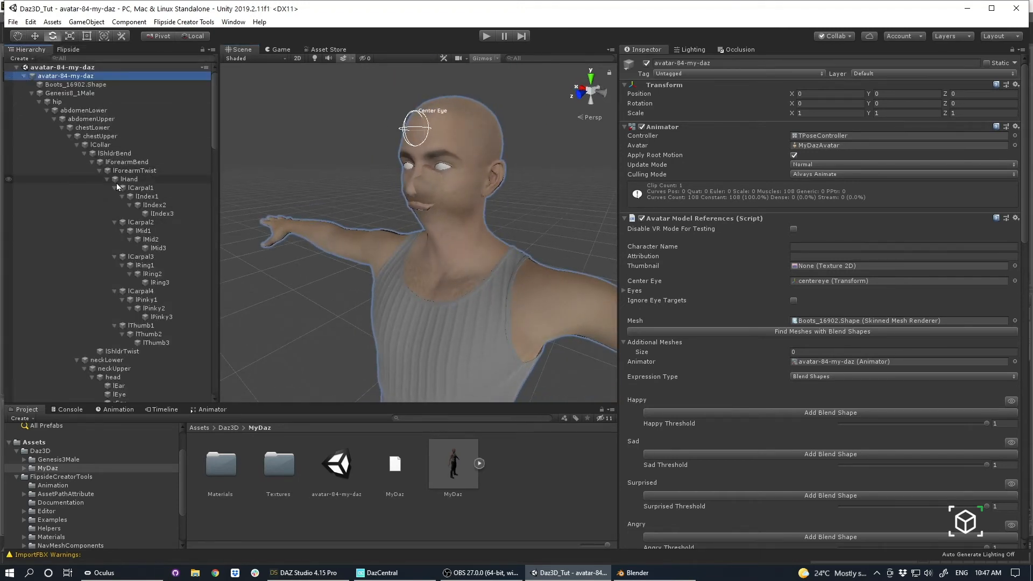
pyautogui.scroll(-10, 116, 183)
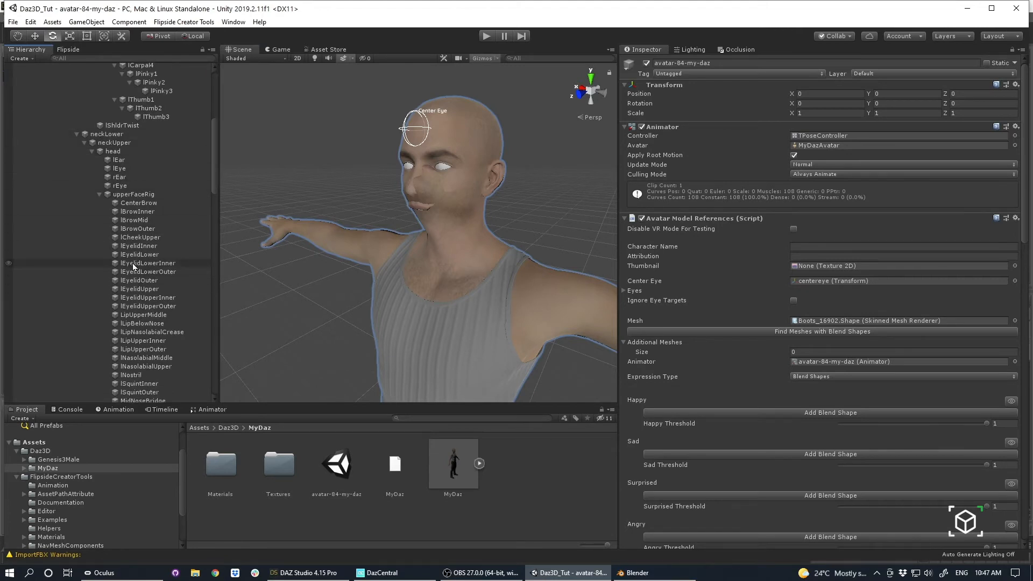
pyautogui.scroll(-7, 134, 266)
pyautogui.scroll(-8, 134, 267)
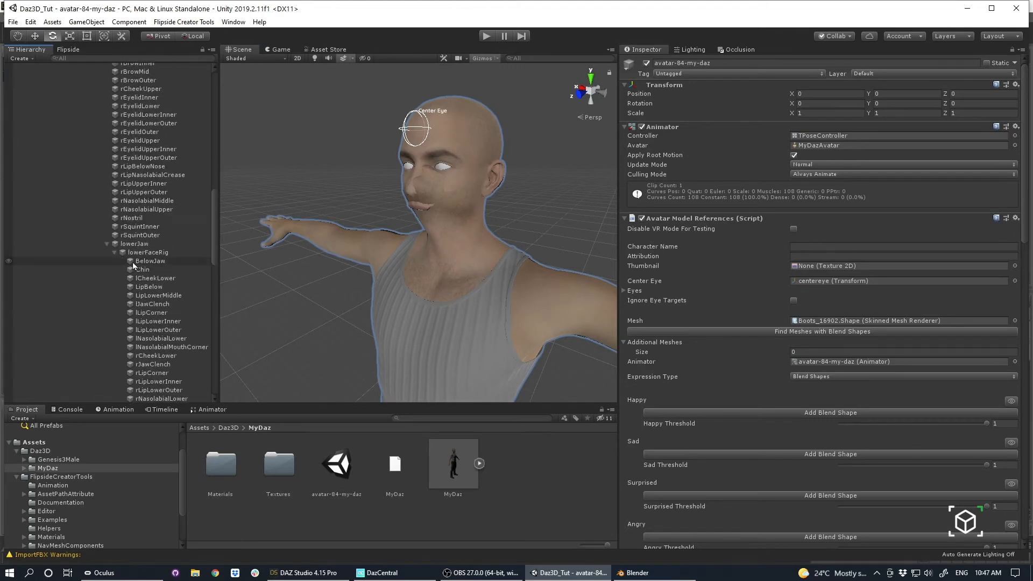
pyautogui.click(138, 244)
pyautogui.moveTo(793, 104); pyautogui.dragTo(582, 260)
pyautogui.keyDown('alt'); pyautogui.moveTo(346, 279); pyautogui.dragTo(249, 243); pyautogui.keyUp('alt')
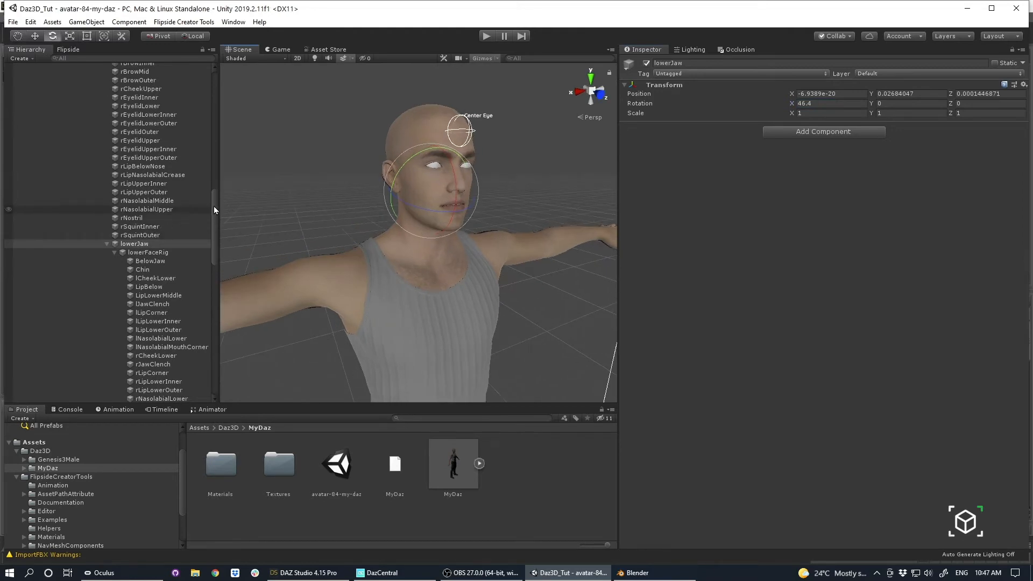
# Fill in the avatar's details with the character name MyDaz and the attribution Daz3D.
pyautogui.moveTo(214, 206); pyautogui.dragTo(221, 121)
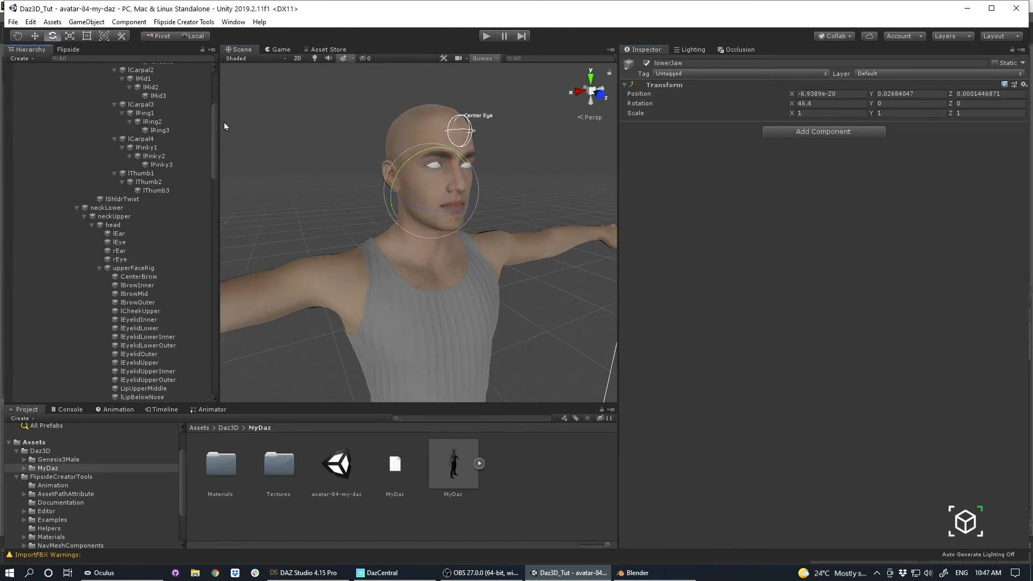
pyautogui.scroll(6, 215, 109)
pyautogui.click(94, 76)
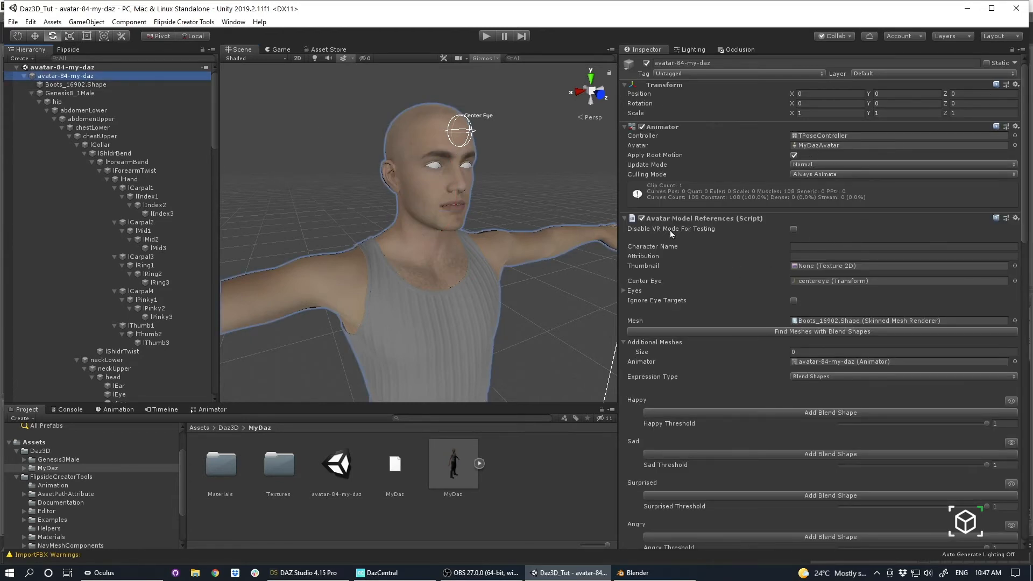
pyautogui.click(807, 247)
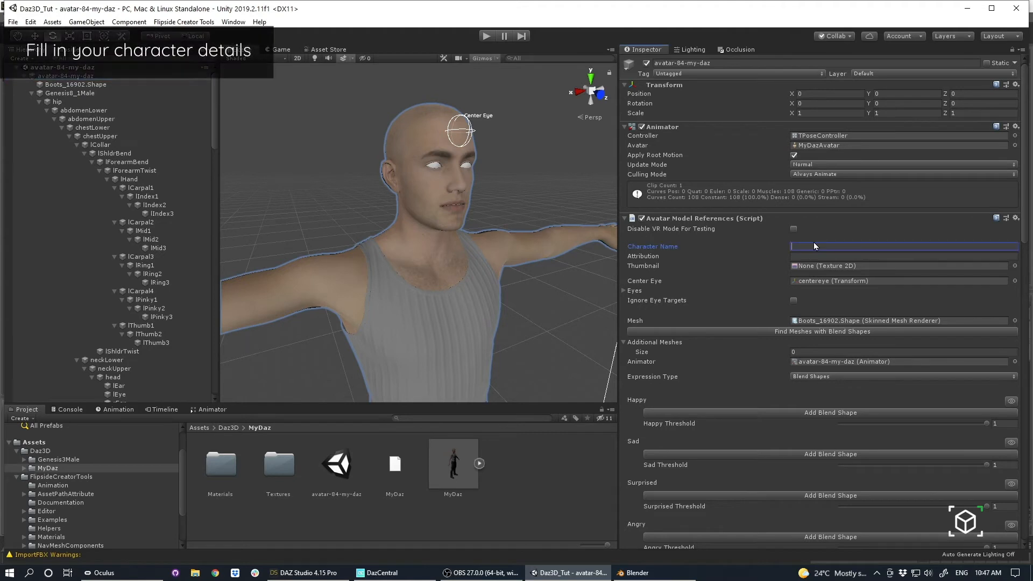
pyautogui.write('MyDaz')
pyautogui.click(820, 257)
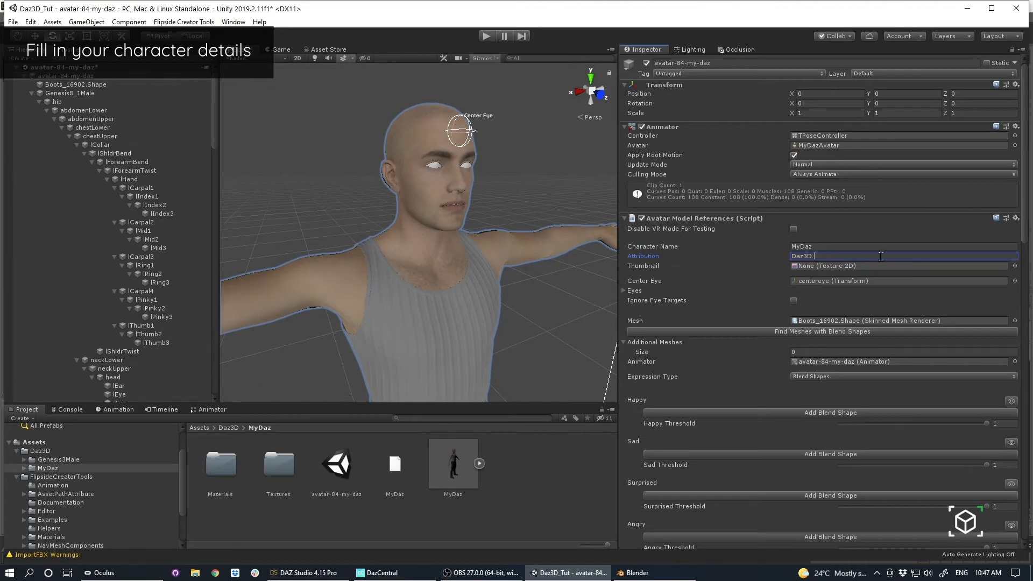
pyautogui.click(861, 266)
# Select the avatar's centereye object and ready it for moving with Center and Global handle settings.
pyautogui.click(809, 281)
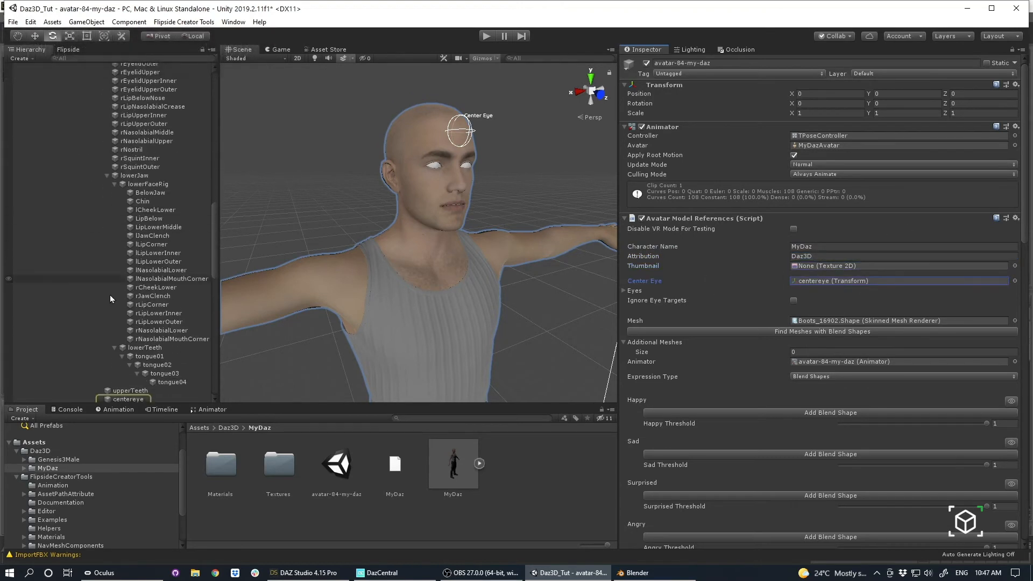
pyautogui.click(128, 400)
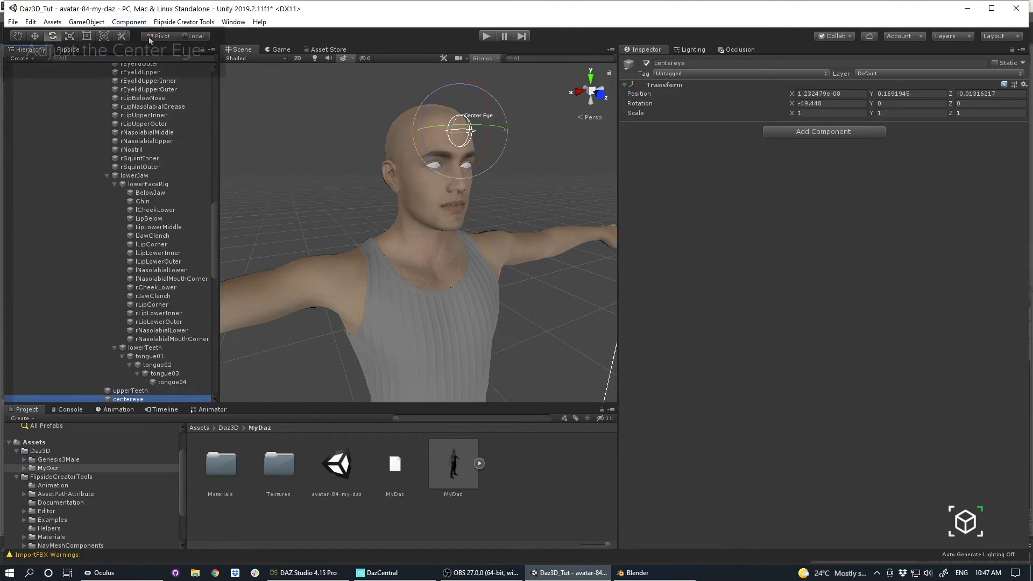
pyautogui.click(204, 38)
pyautogui.keyDown('alt'); pyautogui.moveTo(325, 188); pyautogui.dragTo(453, 199); pyautogui.keyUp('alt')
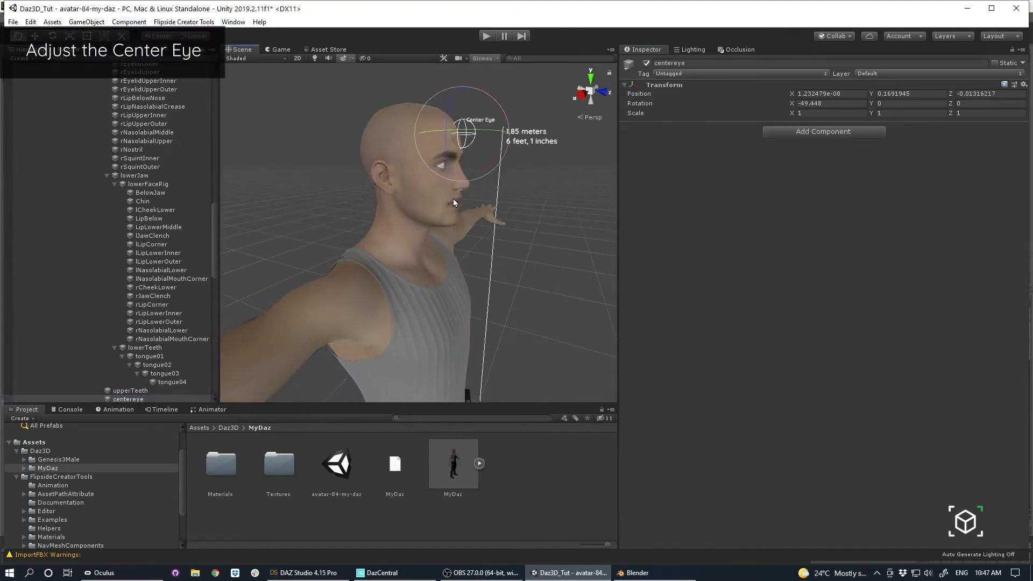
pyautogui.press('w')
pyautogui.press('2')
pyautogui.keyDown('alt'); pyautogui.moveTo(532, 183); pyautogui.dragTo(296, 190); pyautogui.keyUp('alt')
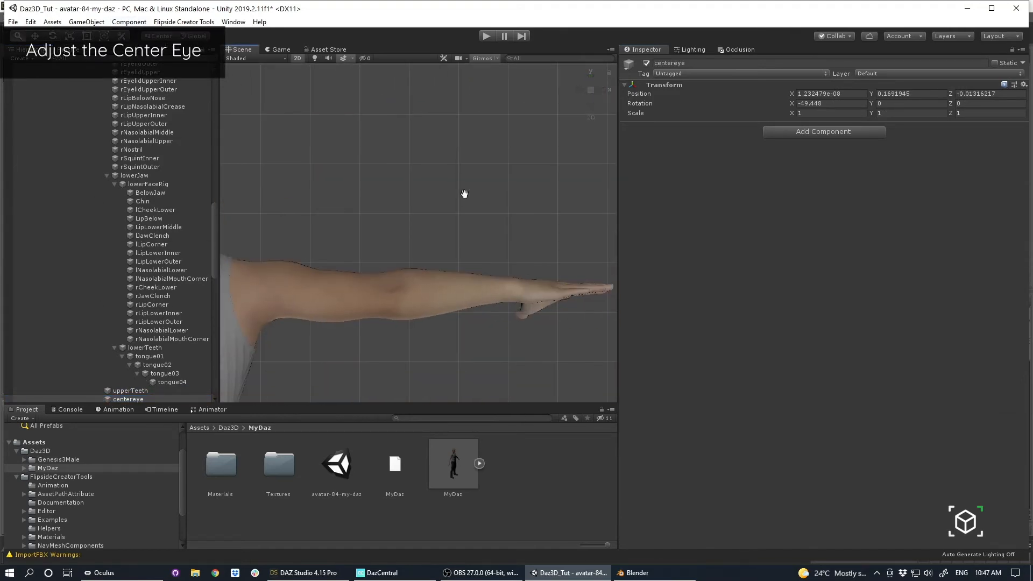
pyautogui.click(593, 91)
pyautogui.keyDown('alt'); pyautogui.moveTo(430, 130); pyautogui.dragTo(328, 76, button='right'); pyautogui.keyUp('alt')
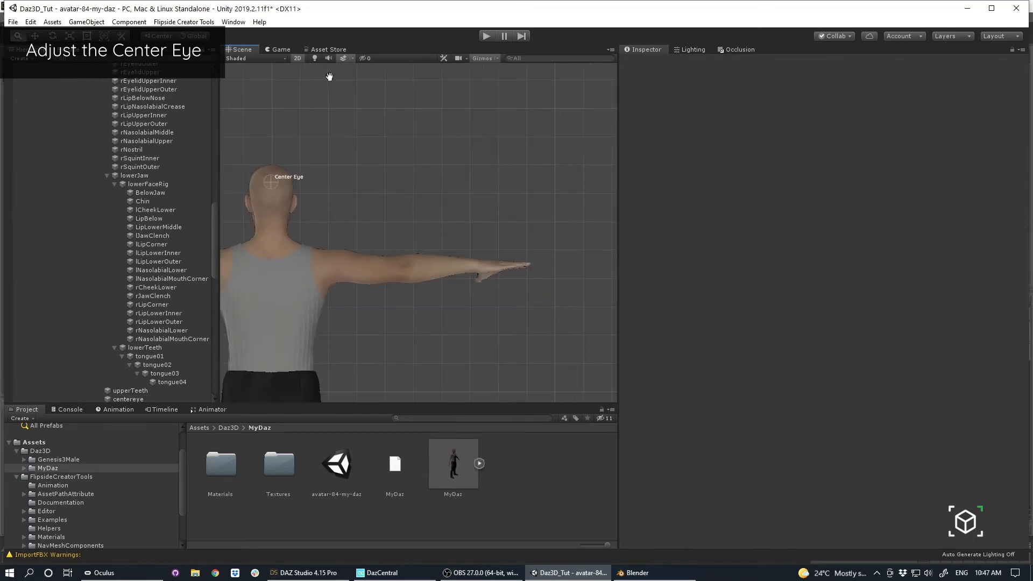
pyautogui.click(298, 58)
pyautogui.keyDown('alt'); pyautogui.moveTo(420, 185); pyautogui.dragTo(323, 207); pyautogui.keyUp('alt')
pyautogui.keyDown('alt'); pyautogui.moveTo(323, 207); pyautogui.dragTo(338, 215, button='right'); pyautogui.keyUp('alt')
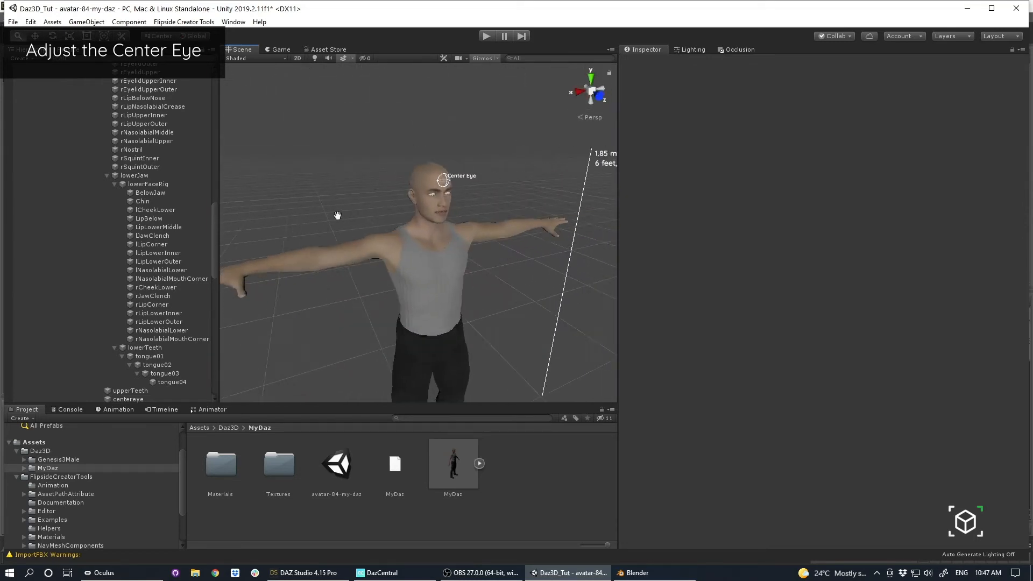
# Move the centereye object down and forward between the eyes, to about Y 0.1168 and Z 0.0187, and save the scene.
pyautogui.doubleClick(135, 400)
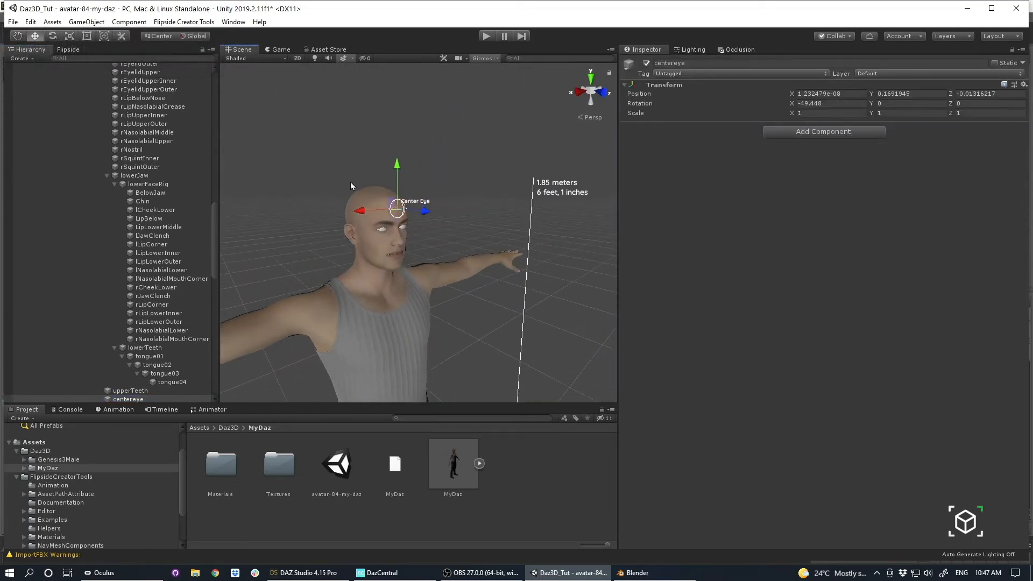
pyautogui.moveTo(396, 167); pyautogui.dragTo(397, 188)
pyautogui.keyDown('alt'); pyautogui.moveTo(352, 242); pyautogui.dragTo(447, 236); pyautogui.keyUp('alt')
pyautogui.keyDown('alt'); pyautogui.moveTo(447, 237); pyautogui.dragTo(487, 262, button='right'); pyautogui.keyUp('alt')
pyautogui.moveTo(374, 274); pyautogui.dragTo(432, 254, button='middle')
pyautogui.moveTo(439, 220); pyautogui.dragTo(425, 218)
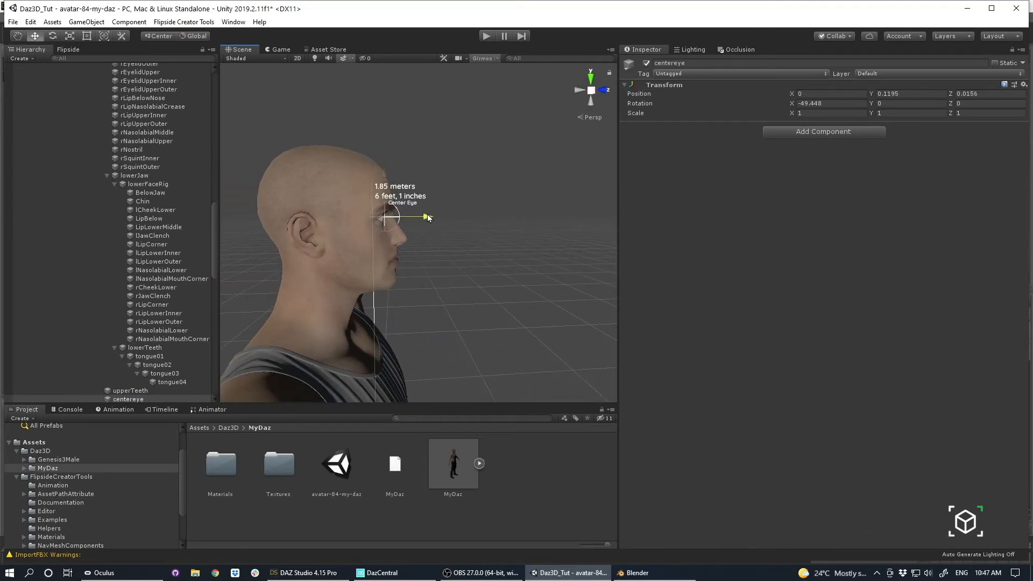
pyautogui.keyDown('alt'); pyautogui.moveTo(476, 269); pyautogui.dragTo(231, 258); pyautogui.keyUp('alt')
pyautogui.moveTo(448, 177); pyautogui.dragTo(215, 66)
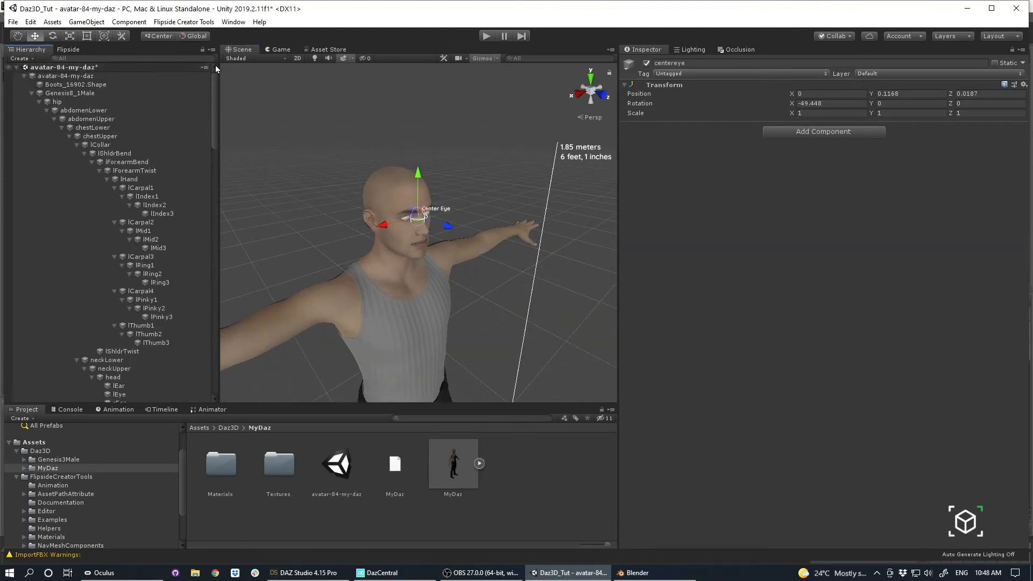
pyautogui.hotkey('ctrl', 's')
# Check which objects the avatar's Mesh and Eyes references point to in Avatar Model References.
pyautogui.click(97, 78)
pyautogui.scroll(-3, 845, 358)
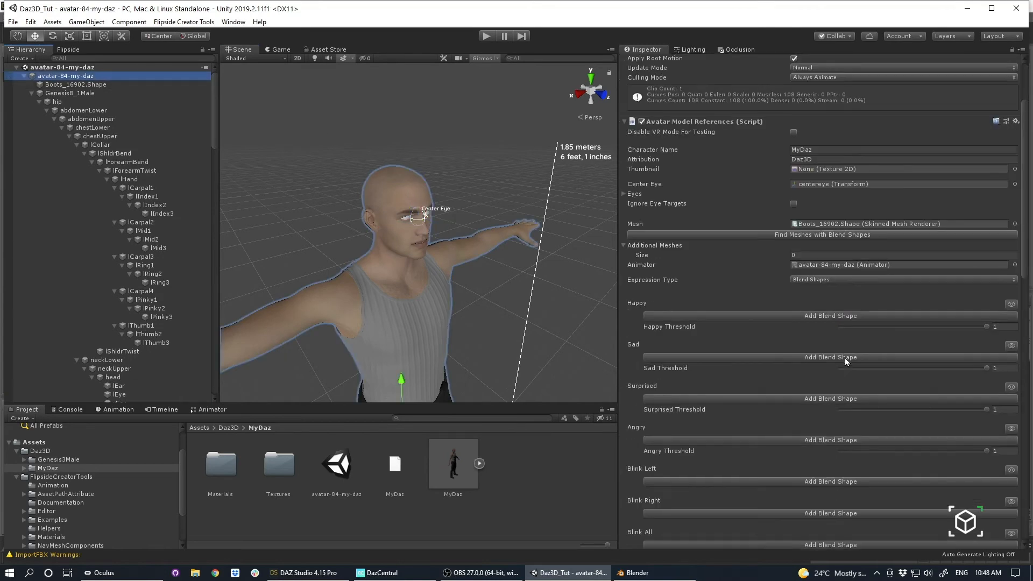
pyautogui.click(822, 224)
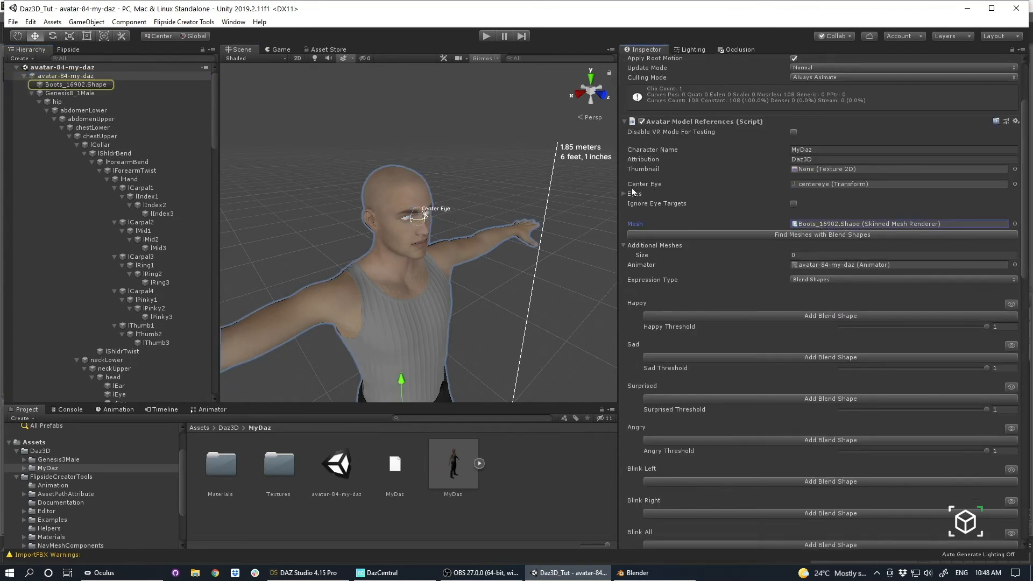
pyautogui.click(626, 194)
pyautogui.click(809, 214)
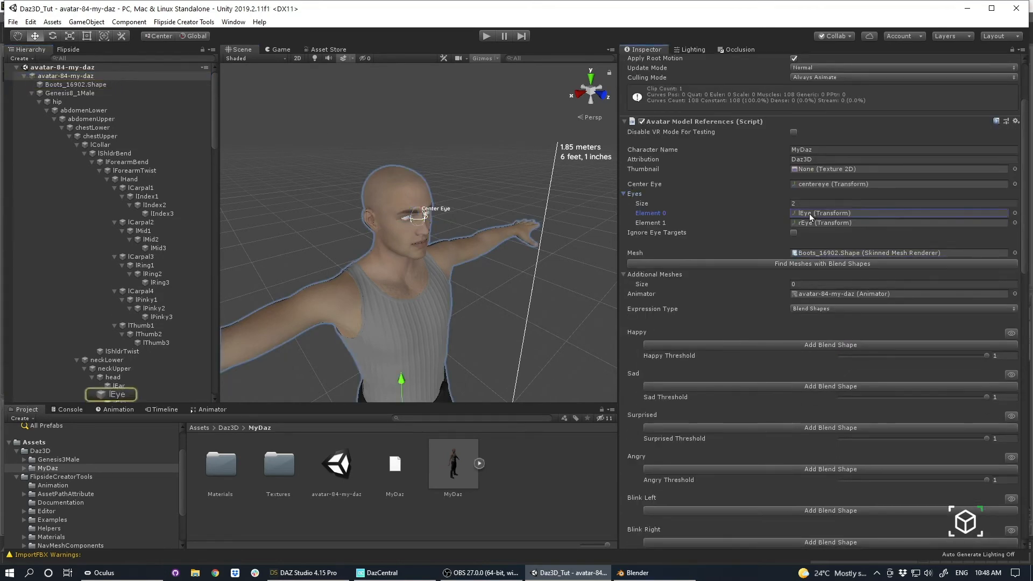
pyautogui.click(805, 222)
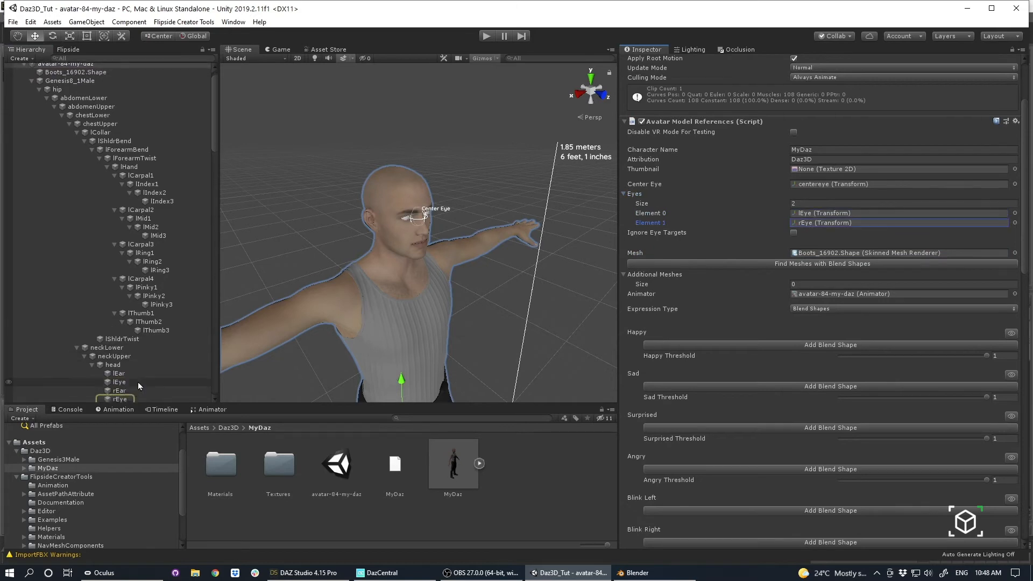
# Try rotating the lEye bone to test the eye's movement, and undo the rotation.
pyautogui.scroll(-1, 138, 384)
pyautogui.click(121, 350)
pyautogui.keyDown('alt'); pyautogui.moveTo(376, 263); pyautogui.dragTo(557, 278); pyautogui.keyUp('alt')
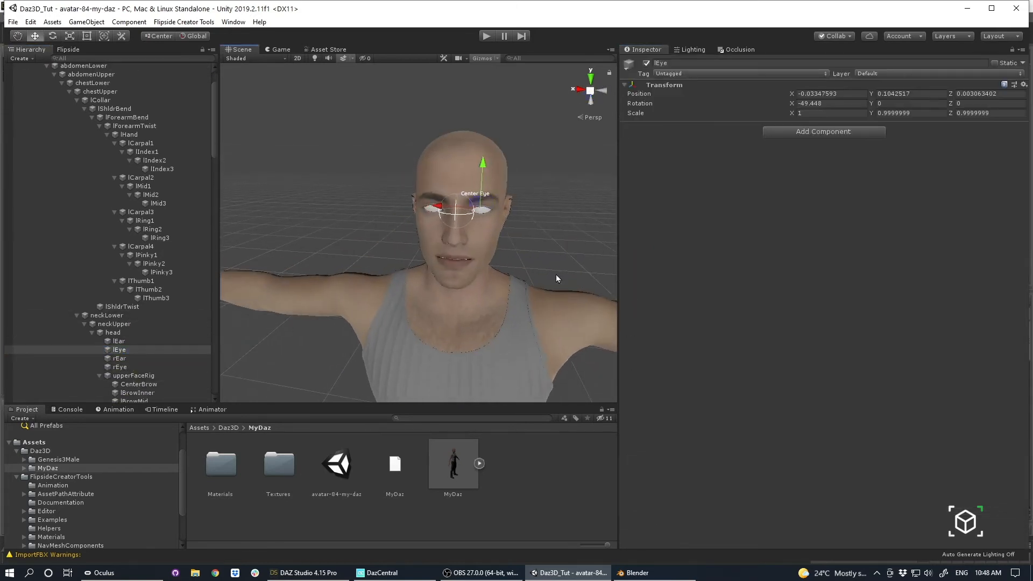
pyautogui.press('e')
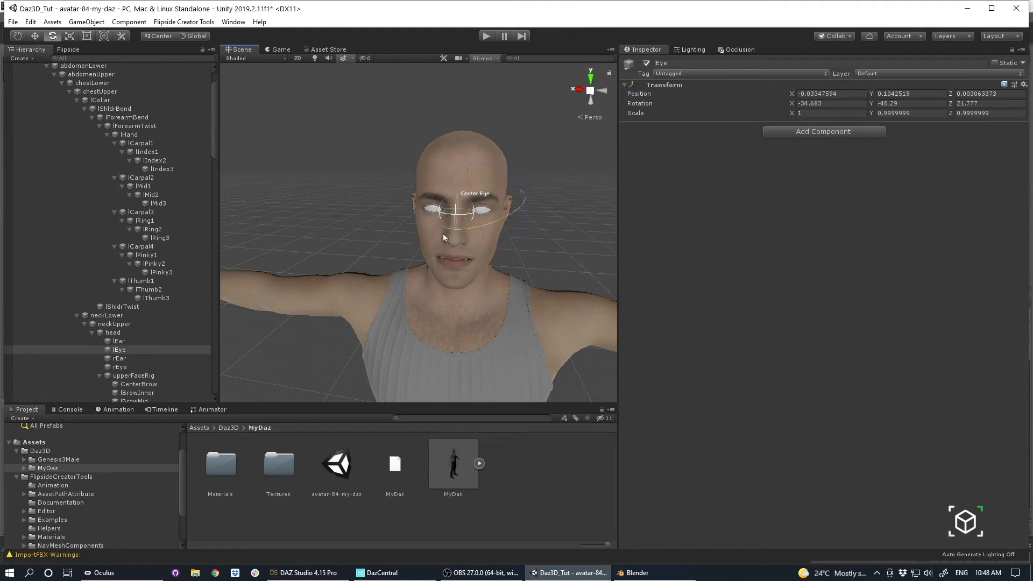
pyautogui.moveTo(468, 223); pyautogui.dragTo(456, 210)
pyautogui.hotkey('ctrl', 'z')
# Set the rendering mode of the Cornea material in the MyDaz Materials folder to Transparent.
pyautogui.keyDown('alt'); pyautogui.moveTo(357, 293); pyautogui.dragTo(327, 325); pyautogui.keyUp('alt')
pyautogui.scroll(3, 397, 224)
pyautogui.doubleClick(221, 464)
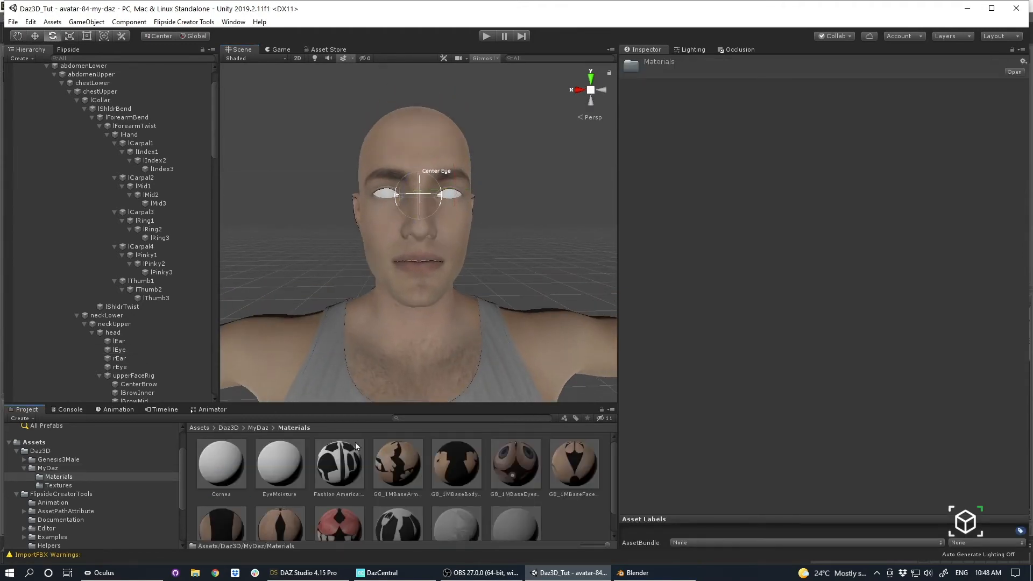
pyautogui.click(246, 466)
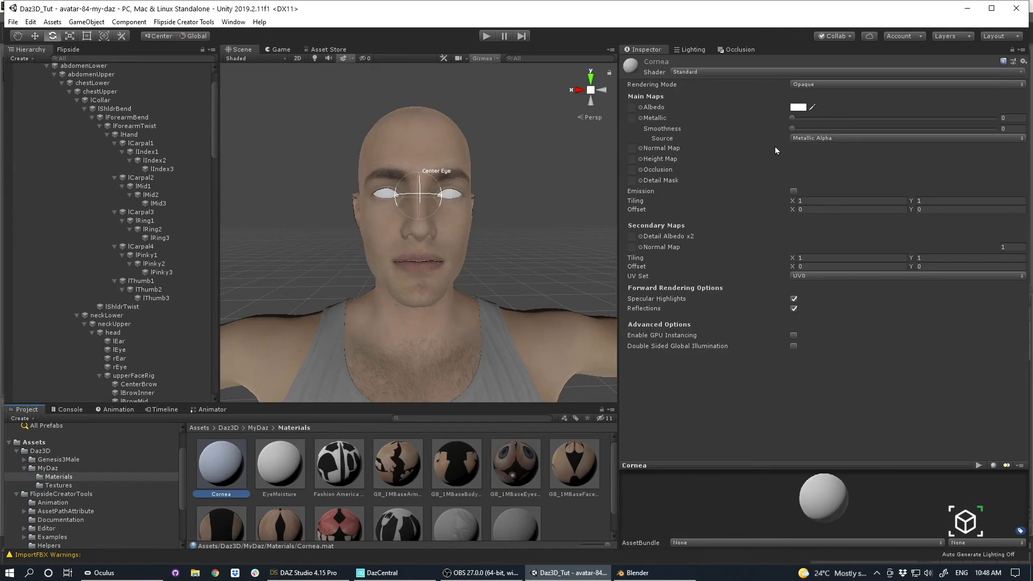
pyautogui.click(255, 427)
pyautogui.doubleClick(219, 471)
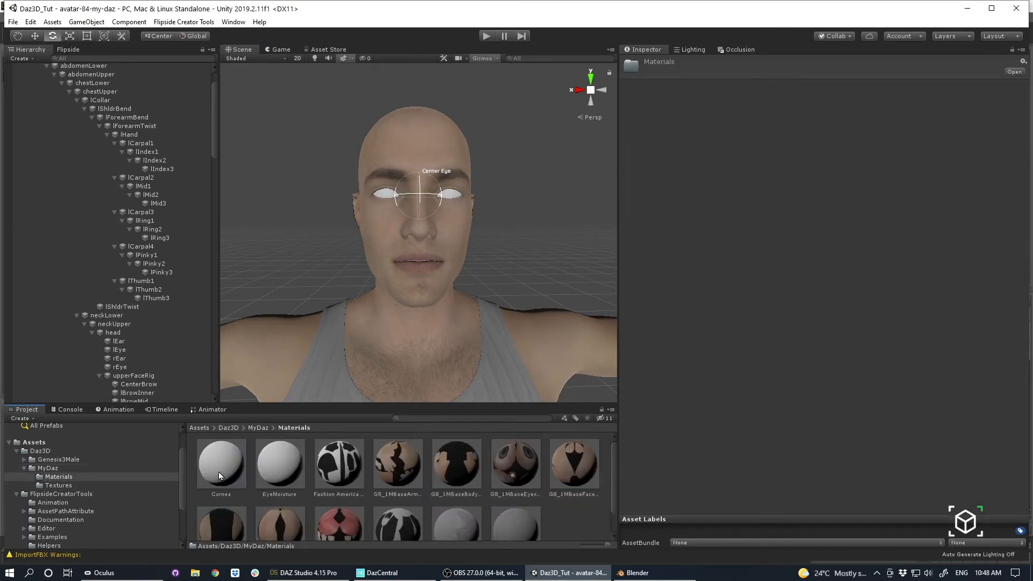
pyautogui.click(221, 473)
pyautogui.click(802, 85)
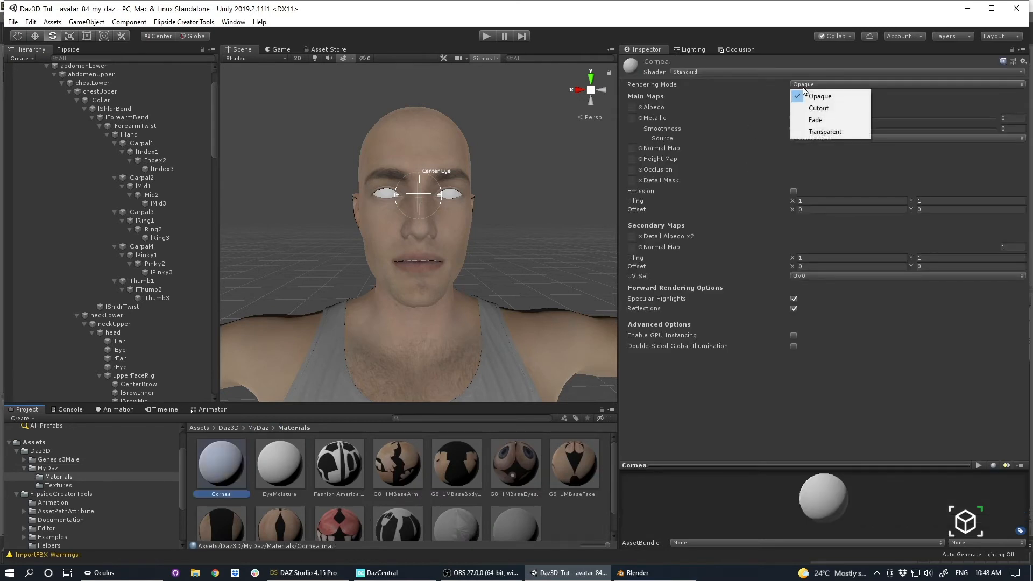
pyautogui.click(817, 134)
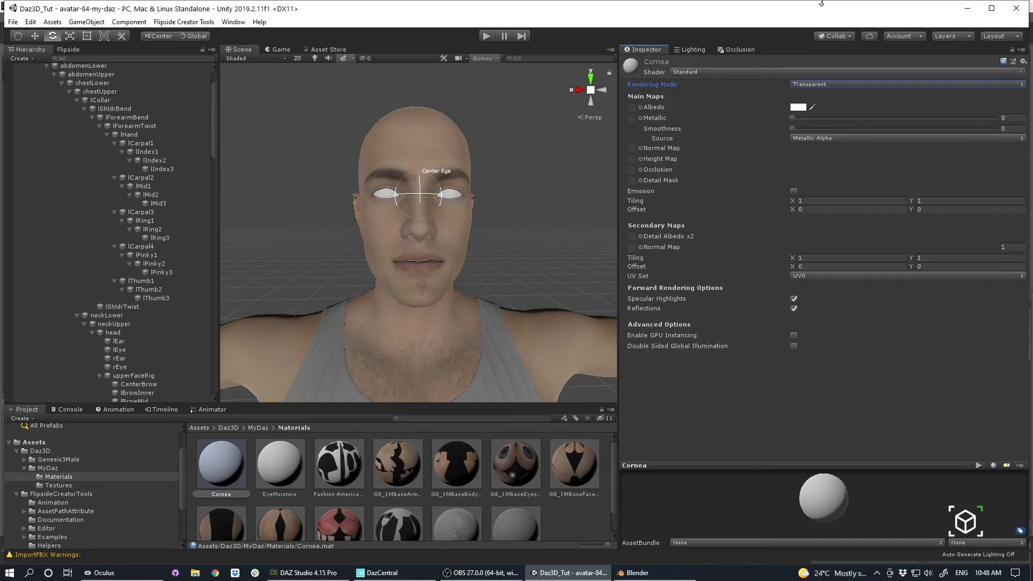
# Try the Cutout rendering mode on the Cornea material with an Alpha Cutoff of 0.181.
pyautogui.keyDown('alt'); pyautogui.moveTo(341, 285); pyautogui.dragTo(473, 249); pyautogui.keyUp('alt')
pyautogui.keyDown('alt'); pyautogui.scroll(3, 447, 248); pyautogui.keyUp('alt')
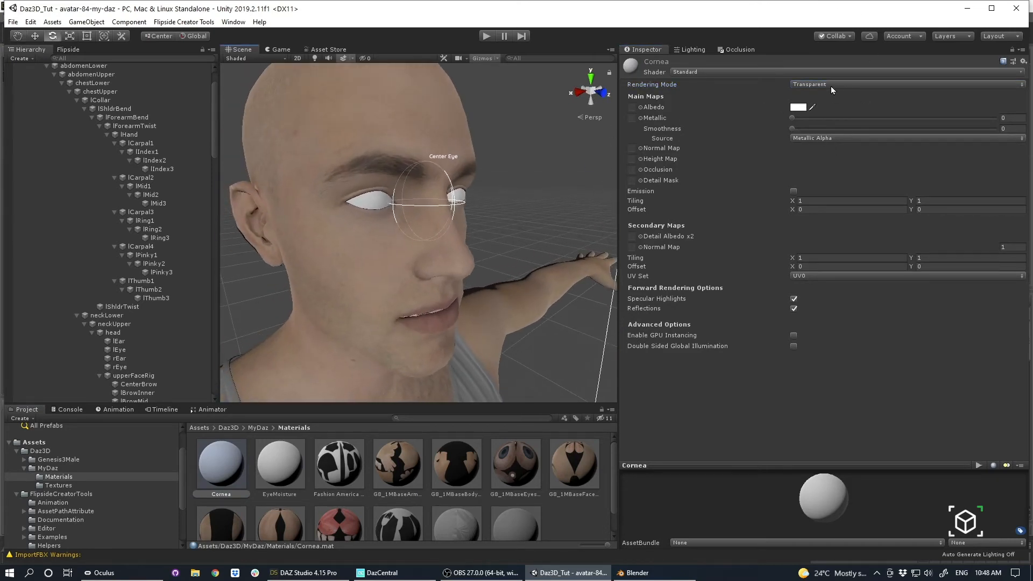
pyautogui.click(832, 84)
pyautogui.click(810, 106)
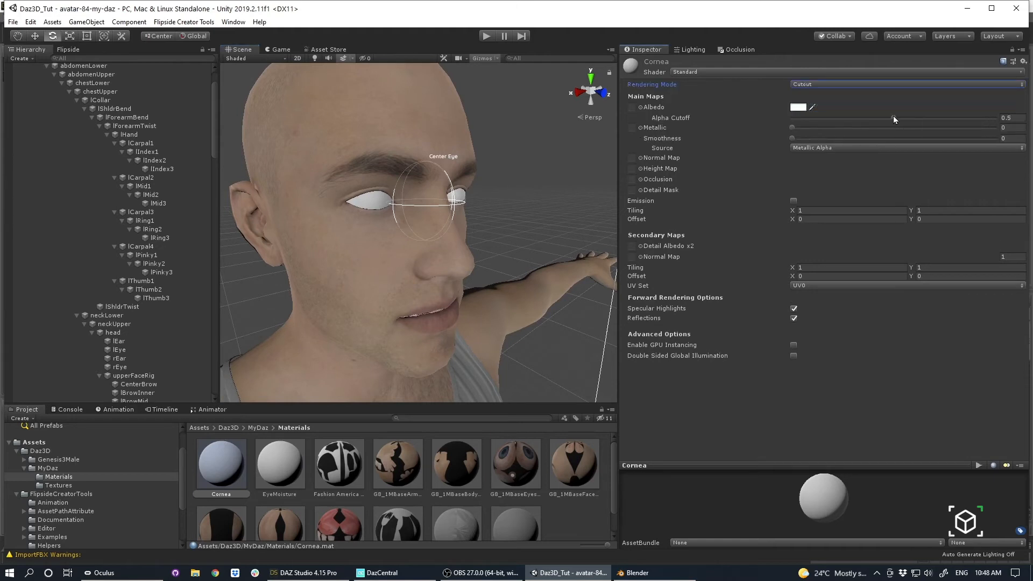
pyautogui.moveTo(894, 119); pyautogui.dragTo(630, 128)
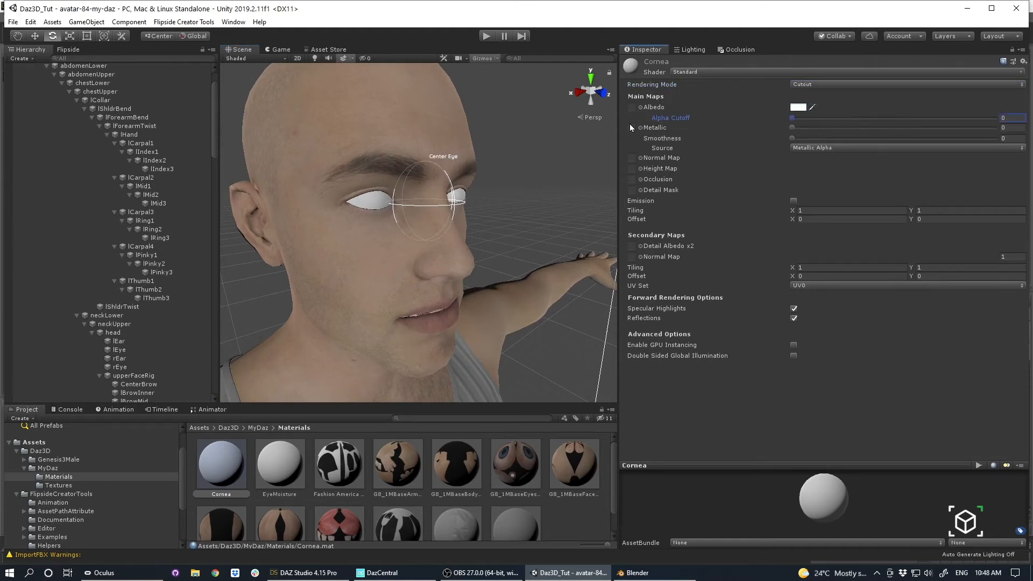
# Set the Cornea material's Albedo alpha to 0 and return its rendering mode to Transparent.
pyautogui.click(804, 108)
pyautogui.moveTo(732, 390); pyautogui.dragTo(656, 390)
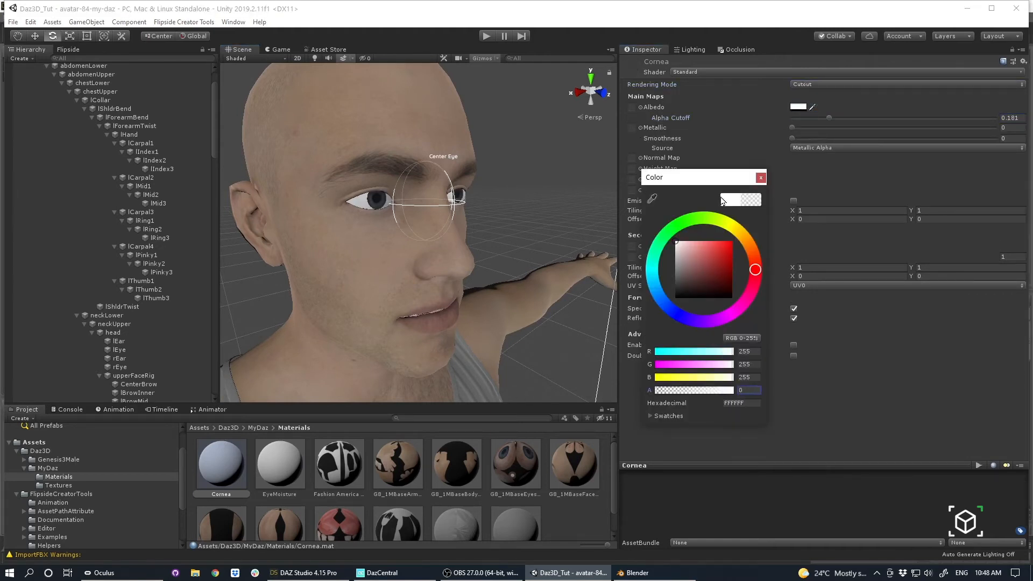
pyautogui.click(761, 178)
pyautogui.keyDown('alt'); pyautogui.moveTo(441, 253); pyautogui.dragTo(464, 175); pyautogui.keyUp('alt')
pyautogui.click(799, 84)
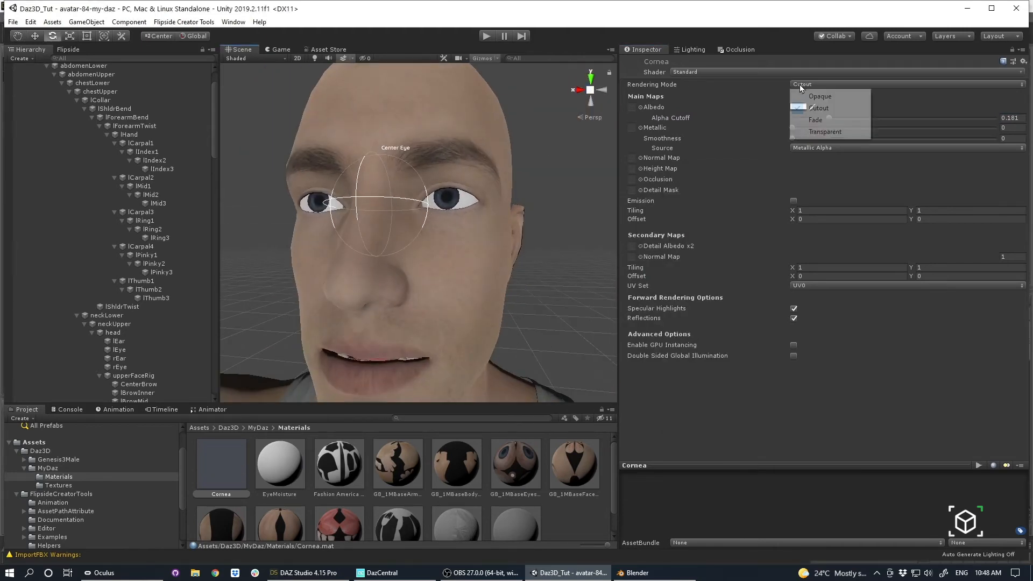
pyautogui.click(818, 137)
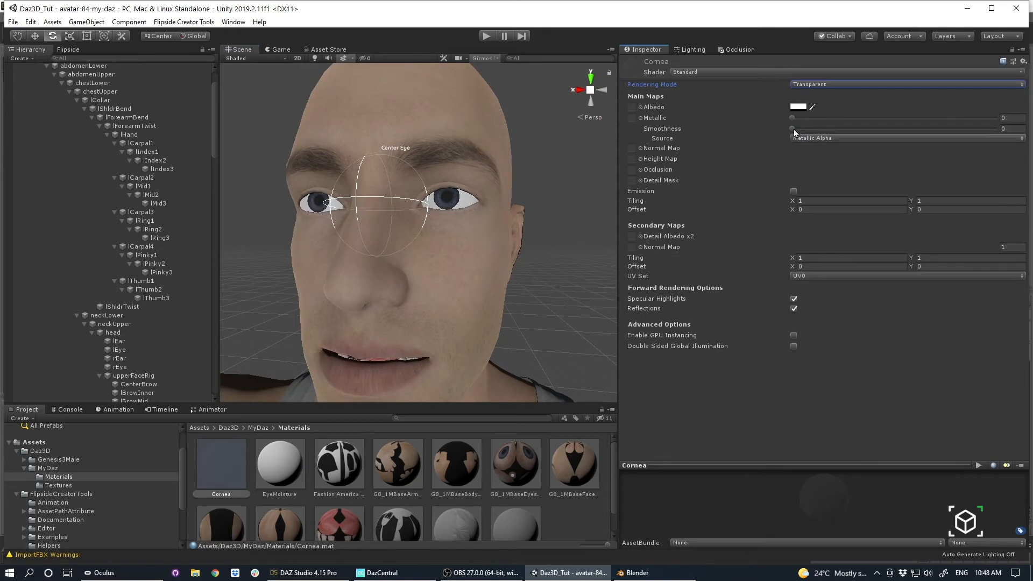
# Set the Cornea material's smoothness to 0.883 with metallic at 0, and turn off its reflections.
pyautogui.moveTo(792, 129); pyautogui.dragTo(1025, 127)
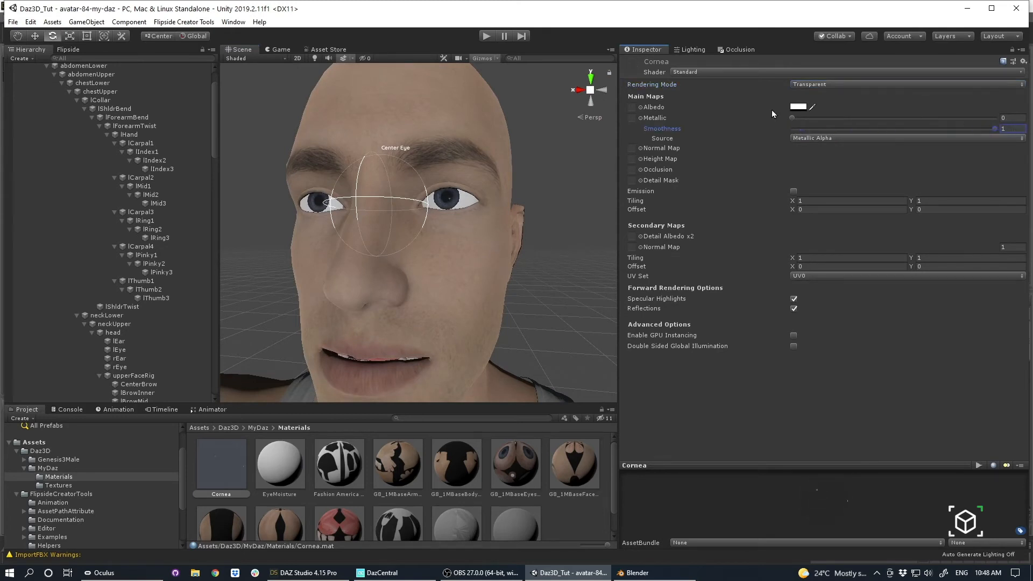
pyautogui.moveTo(793, 118)
pyautogui.mouseDown()
pyautogui.moveTo(910, 117)
pyautogui.moveTo(781, 114)
pyautogui.mouseUp()
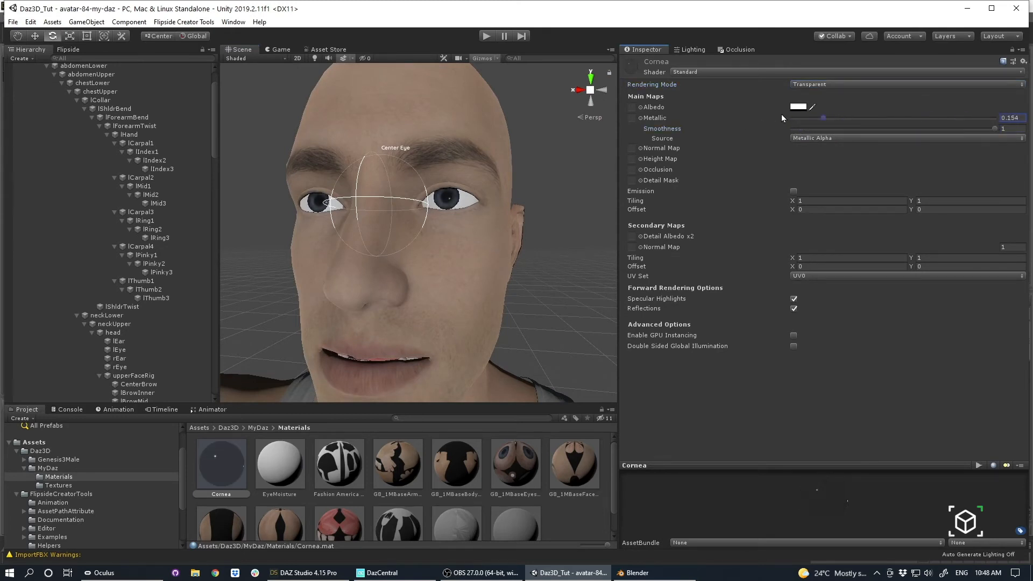
pyautogui.keyDown('alt'); pyautogui.moveTo(425, 215); pyautogui.dragTo(473, 229); pyautogui.keyUp('alt')
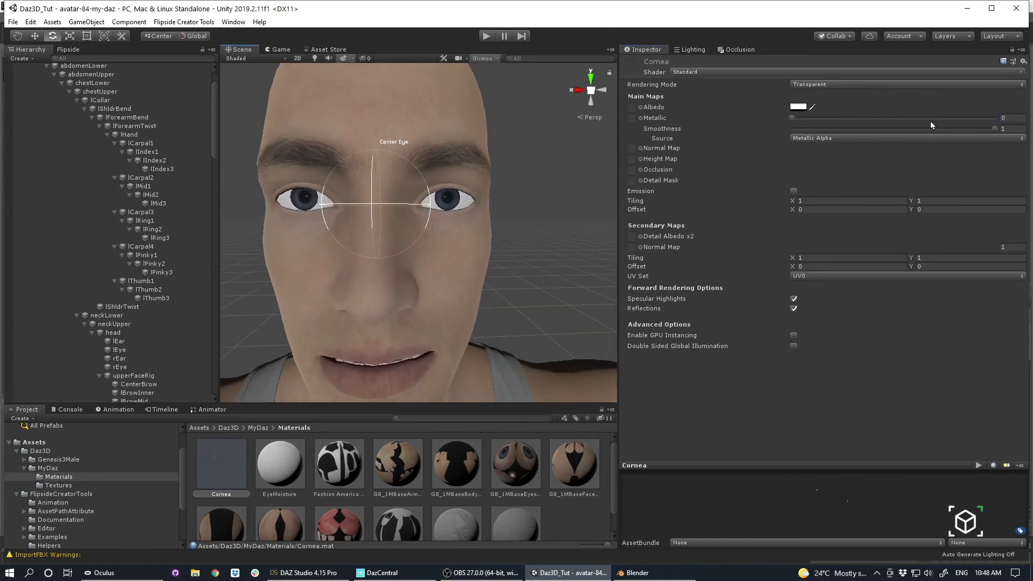
pyautogui.click(794, 309)
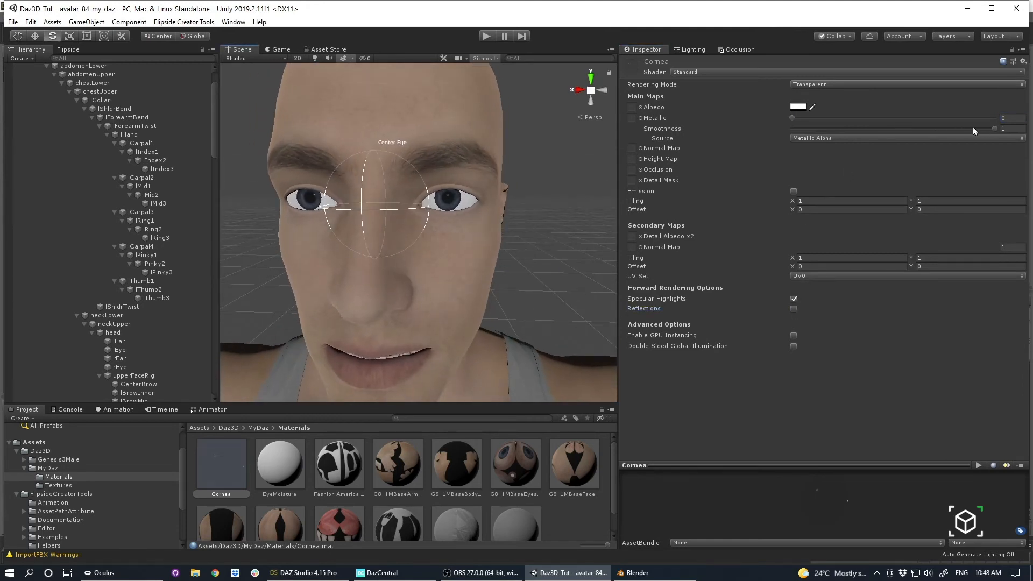
pyautogui.moveTo(993, 128)
pyautogui.mouseDown()
pyautogui.moveTo(963, 130)
pyautogui.moveTo(972, 129)
pyautogui.mouseUp()
# Rotate the lEye bone to test how the eye looks under the clear cornea, and undo the rotation.
pyautogui.keyDown('alt'); pyautogui.scroll(-5, 348, 171); pyautogui.keyUp('alt')
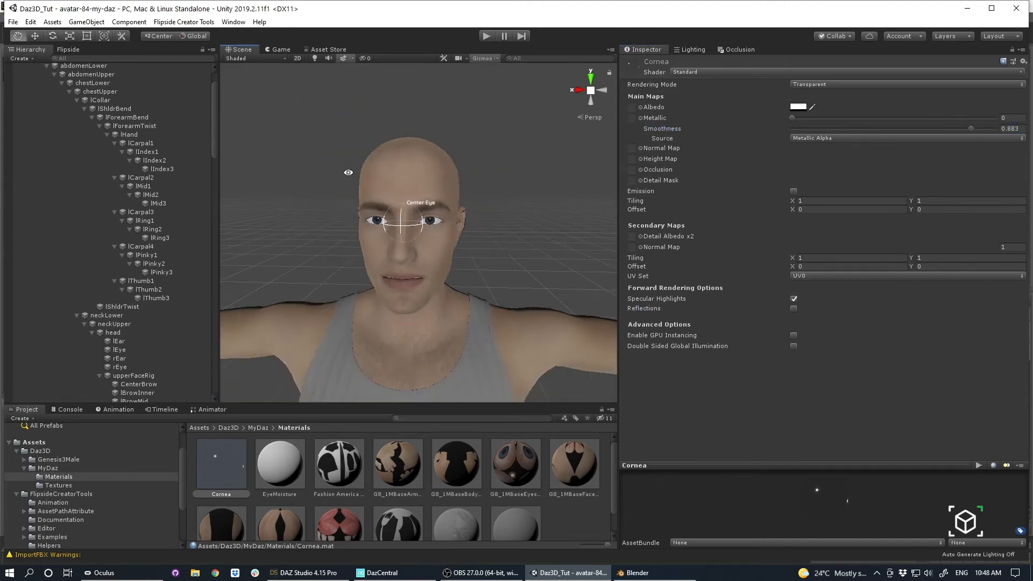
pyautogui.keyDown('alt'); pyautogui.moveTo(349, 171); pyautogui.dragTo(441, 261); pyautogui.keyUp('alt')
pyautogui.keyDown('alt'); pyautogui.scroll(-5, 457, 240); pyautogui.keyUp('alt')
pyautogui.keyDown('alt'); pyautogui.moveTo(431, 175); pyautogui.dragTo(409, 170); pyautogui.keyUp('alt')
pyautogui.scroll(-1, 174, 151)
pyautogui.scroll(3, 166, 127)
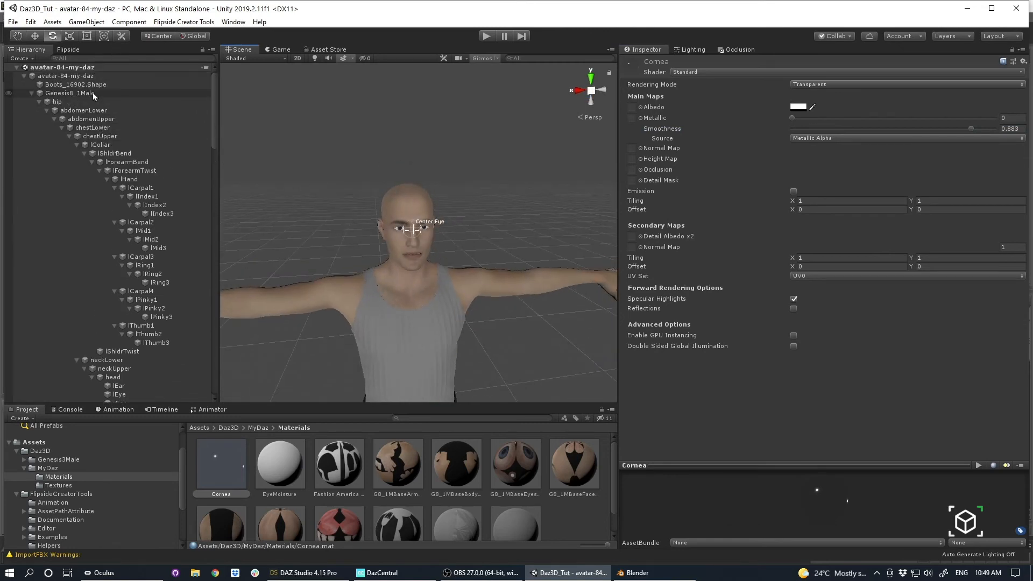
pyautogui.click(92, 67)
pyautogui.scroll(-3, 181, 307)
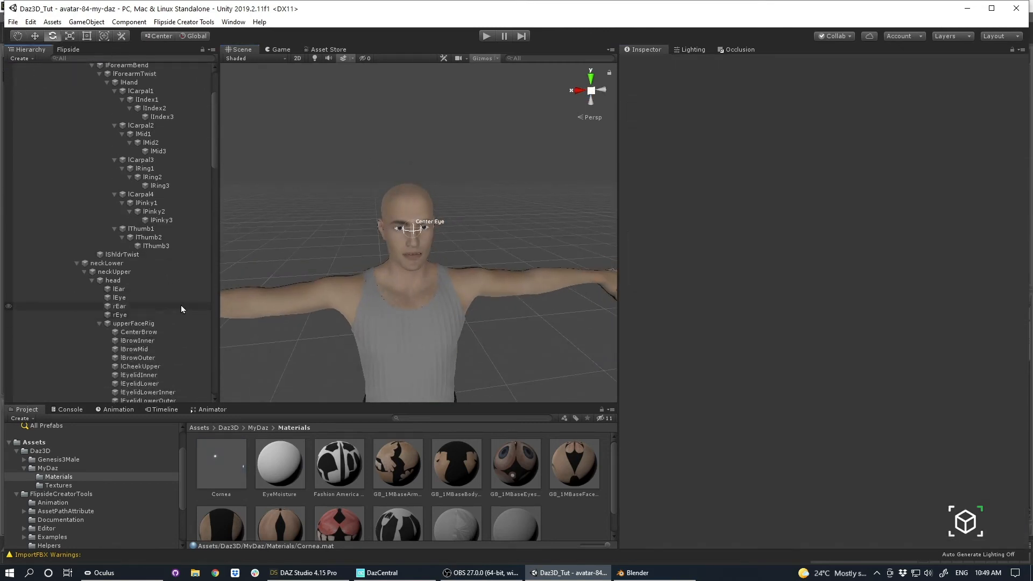
pyautogui.doubleClick(142, 300)
pyautogui.moveTo(428, 217); pyautogui.dragTo(440, 202)
pyautogui.hotkey('ctrl', 'z')
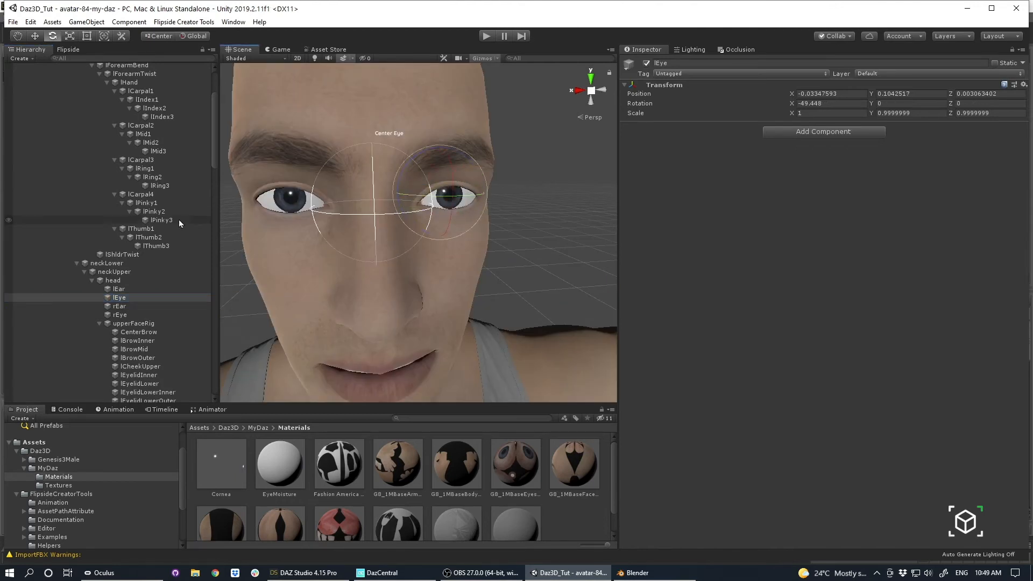
# Select the avatar-84-my-daz root and check which bones the Eyes elements in Avatar Model References point to.
pyautogui.scroll(4, 151, 108)
pyautogui.click(124, 76)
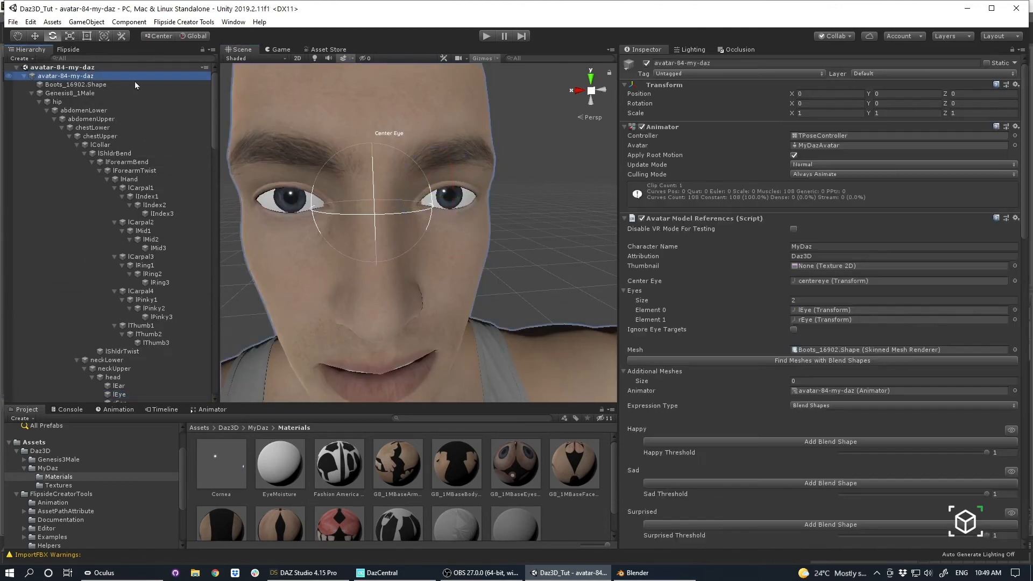
pyautogui.scroll(-3, 835, 275)
pyautogui.click(819, 221)
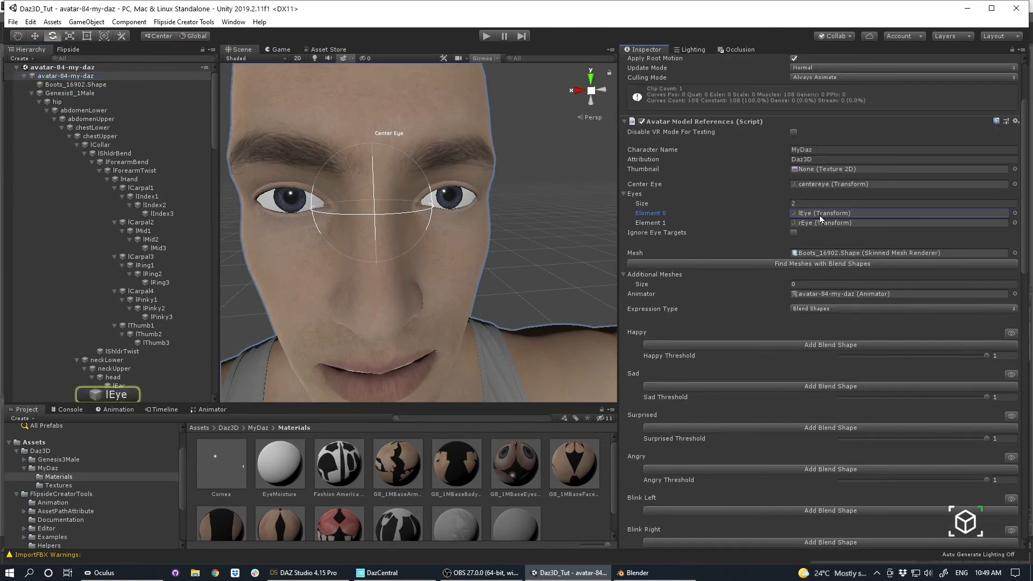
# Try setting the Eyes list size to 0 in Avatar Model References, and undo the change.
pyautogui.click(813, 204)
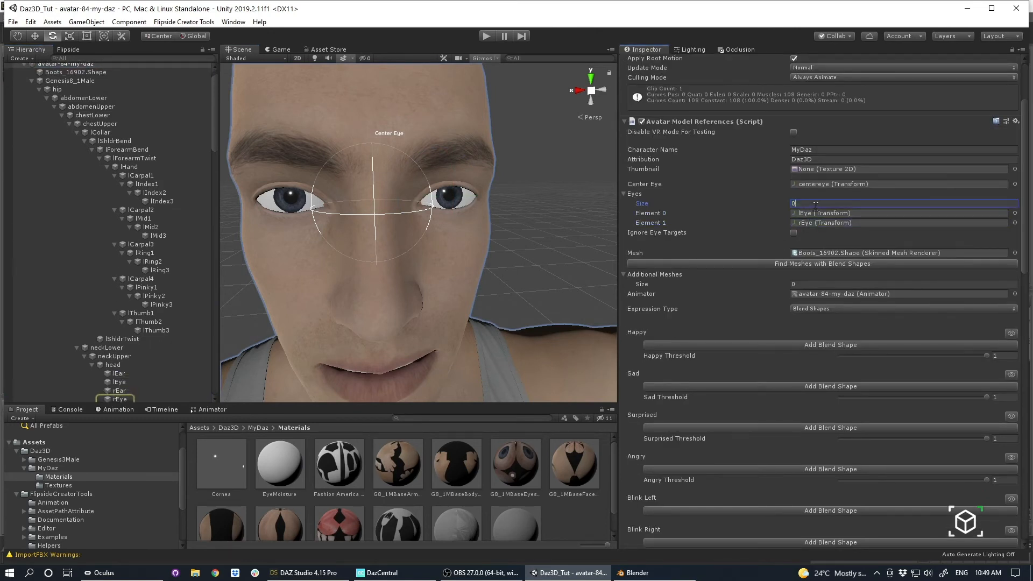
pyautogui.write('0')
pyautogui.press('Return')
pyautogui.hotkey('ctrl', 'z')
# Review the available Expression Type options in Avatar Model References, keeping Blend Shapes.
pyautogui.scroll(-3, 786, 274)
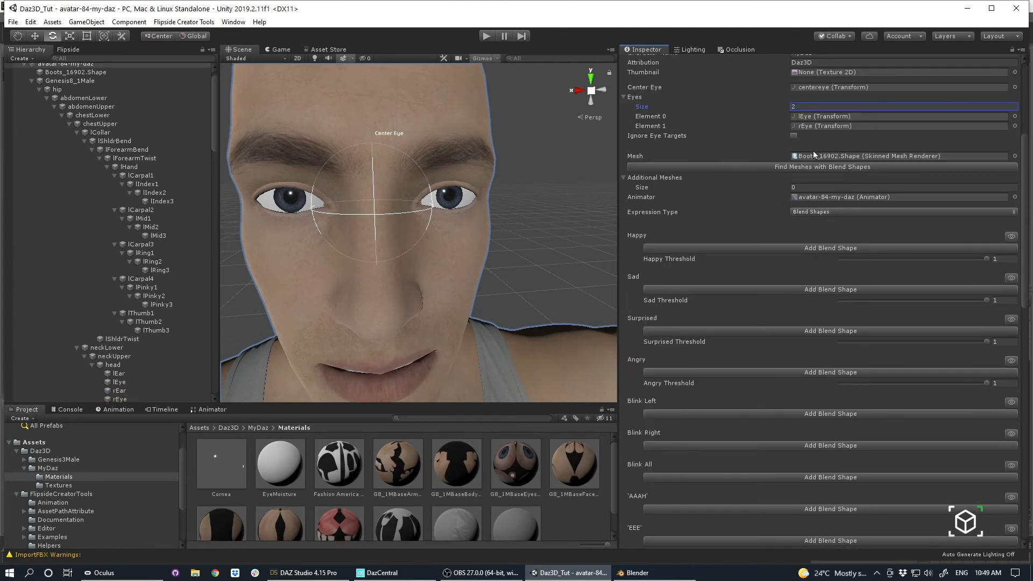
pyautogui.scroll(1, 156, 157)
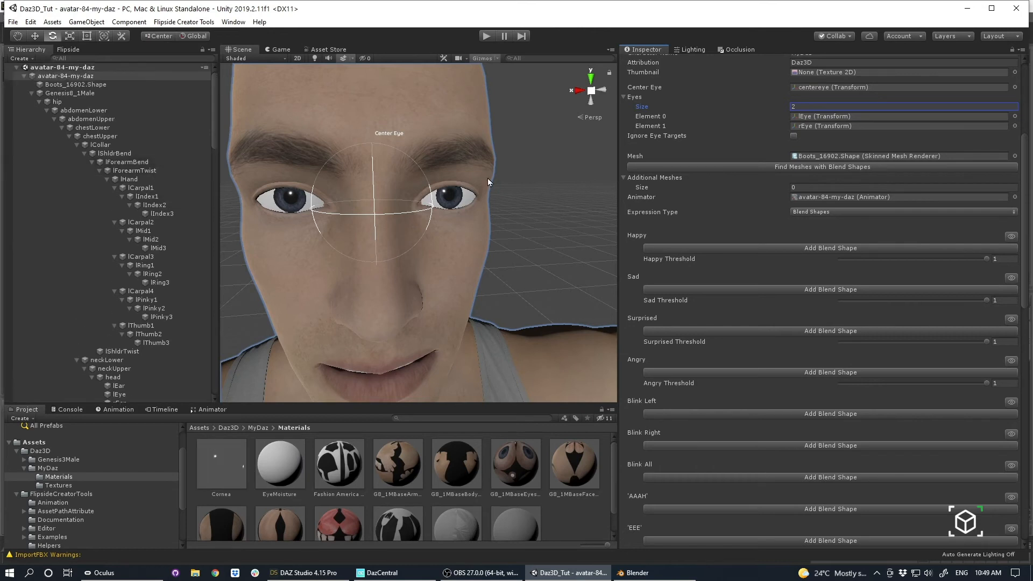
pyautogui.click(824, 212)
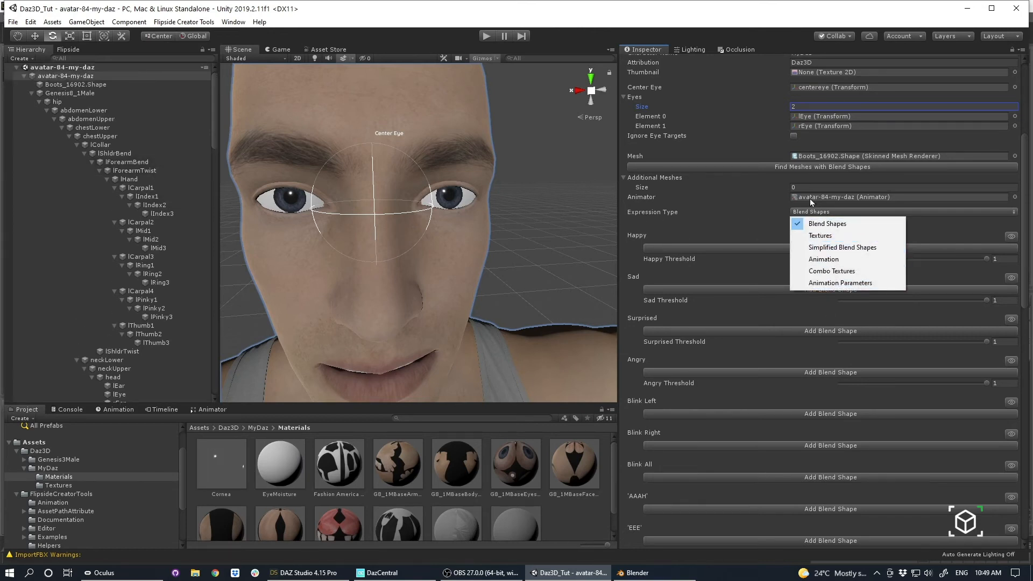
pyautogui.click(844, 152)
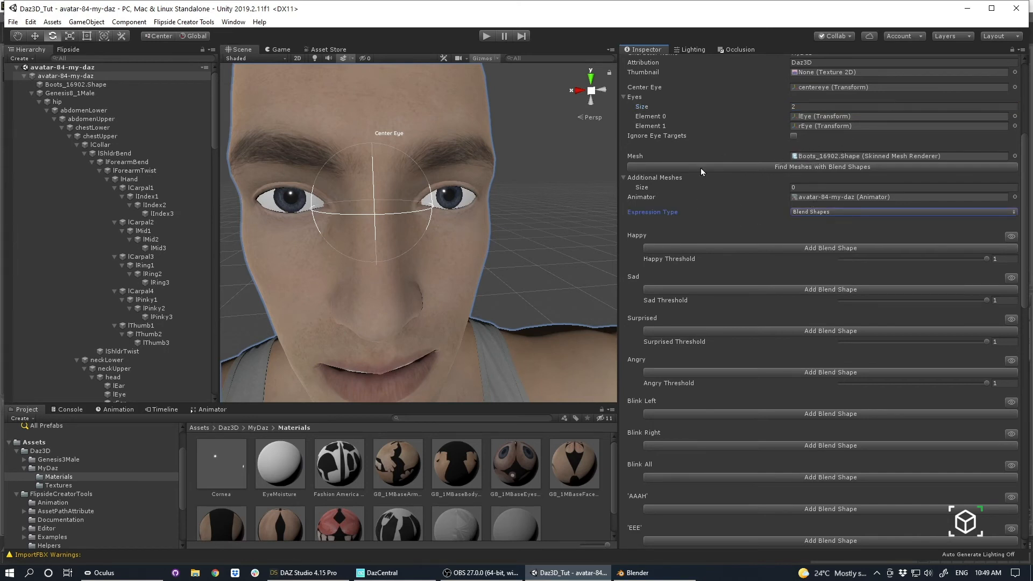
# Replace the avatar's Mesh reference with the Genesis8_1Male.Shape mesh and check which object it points to.
pyautogui.click(832, 155)
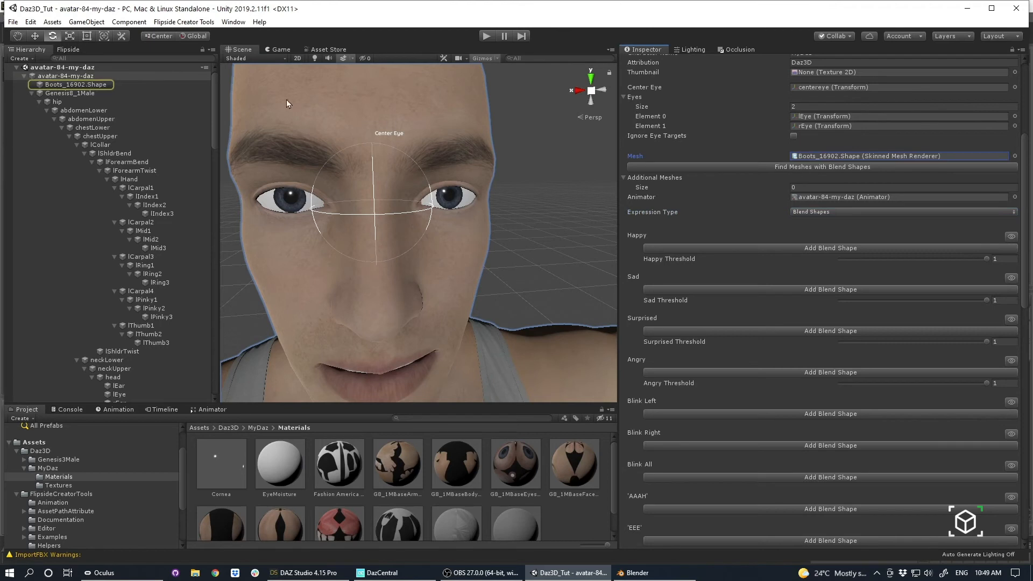
pyautogui.click(31, 93)
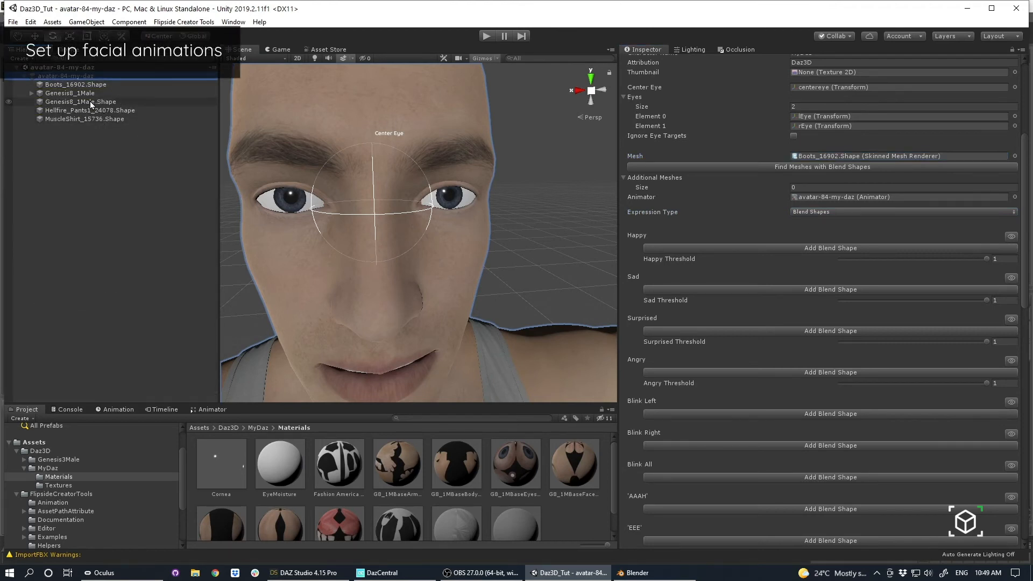
pyautogui.moveTo(64, 103); pyautogui.dragTo(834, 161)
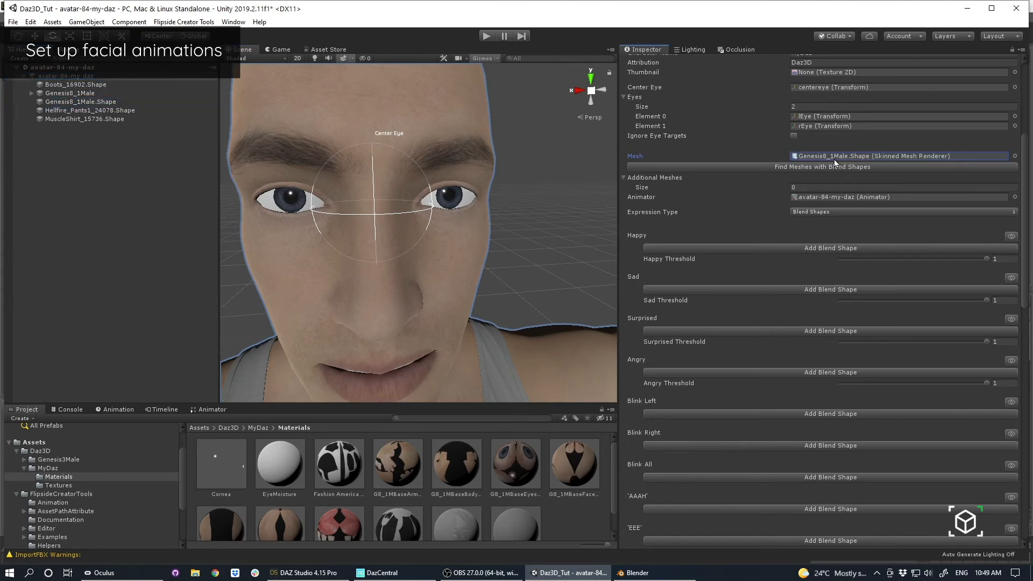
pyautogui.click(831, 156)
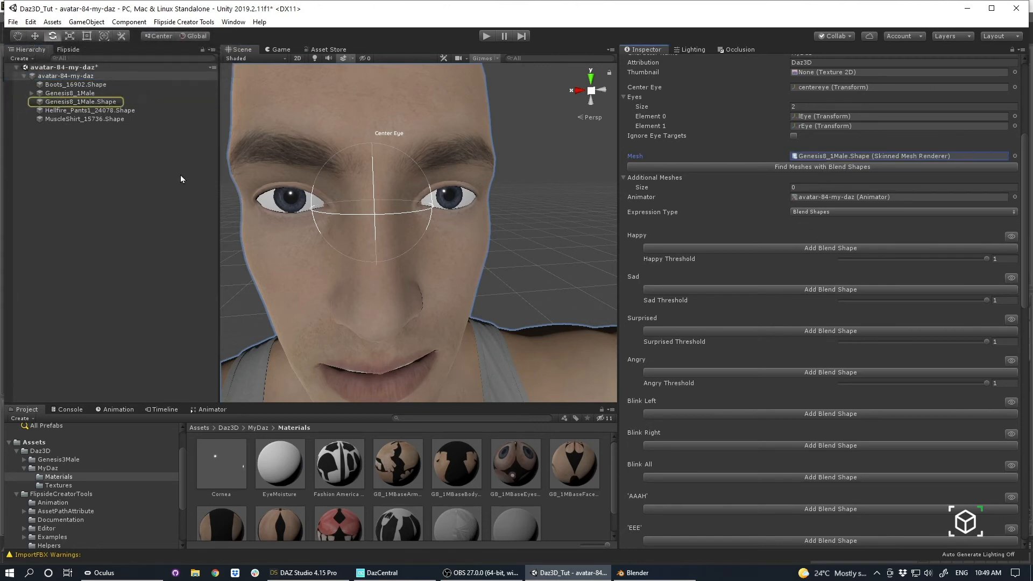
# Test mouth and tongue blend shapes such as TongueOut on Genesis8_1Male.Shape, and reselect the avatar-84-my-daz root.
pyautogui.doubleClick(831, 156)
pyautogui.moveTo(794, 150); pyautogui.dragTo(710, 199)
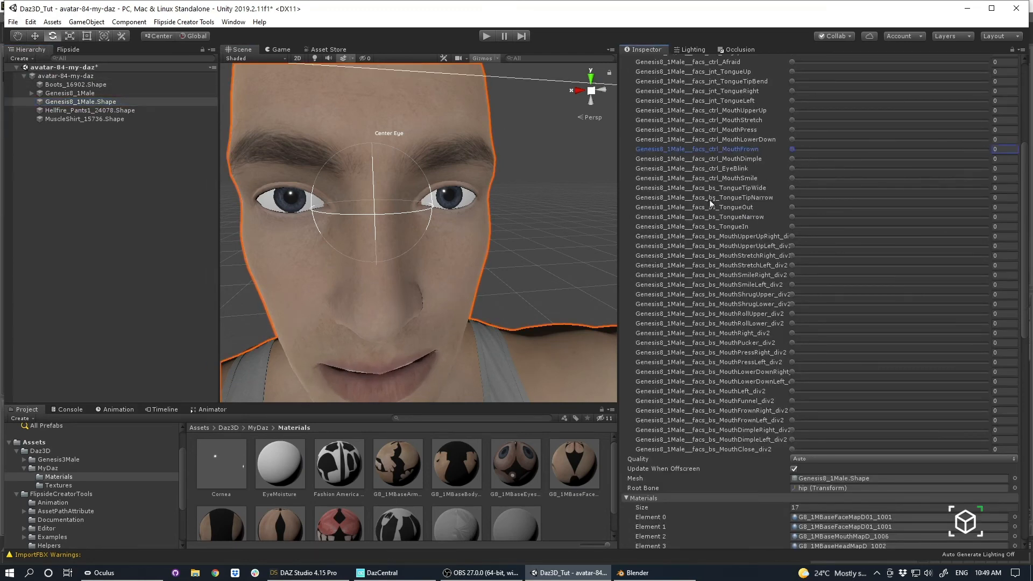
pyautogui.click(794, 197)
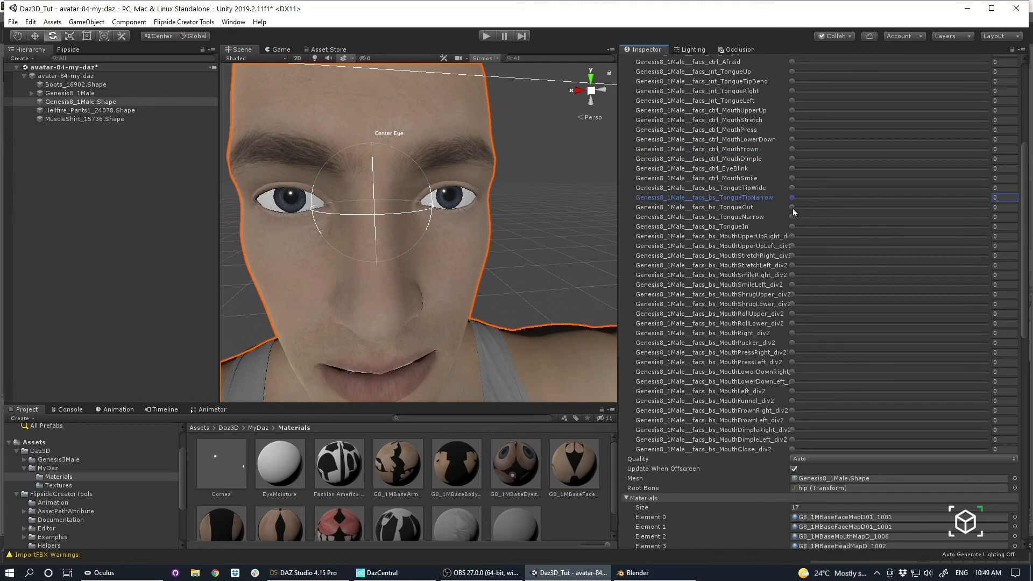
pyautogui.moveTo(793, 209); pyautogui.dragTo(988, 207)
pyautogui.scroll(-8, 457, 249)
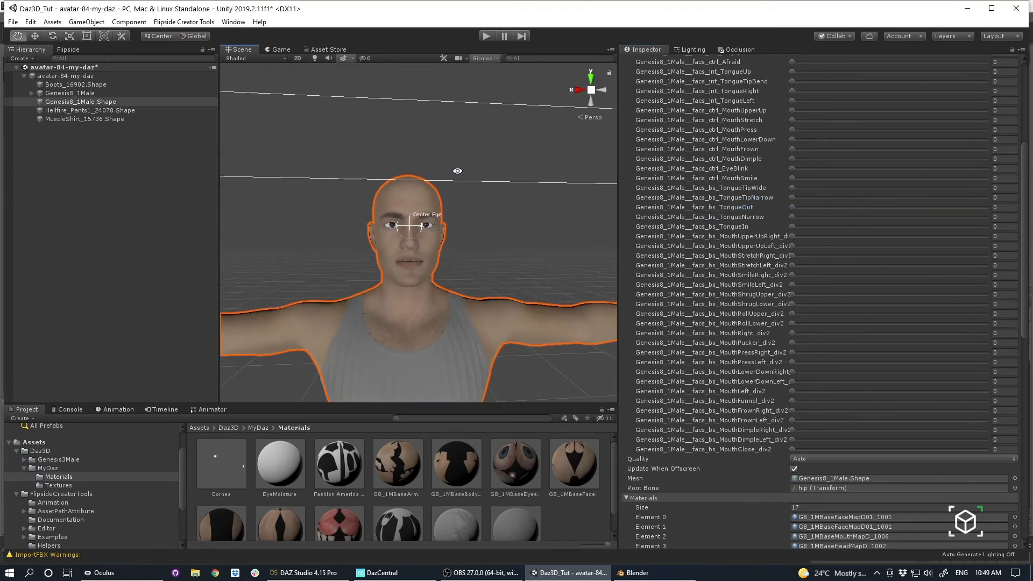
pyautogui.click(792, 275)
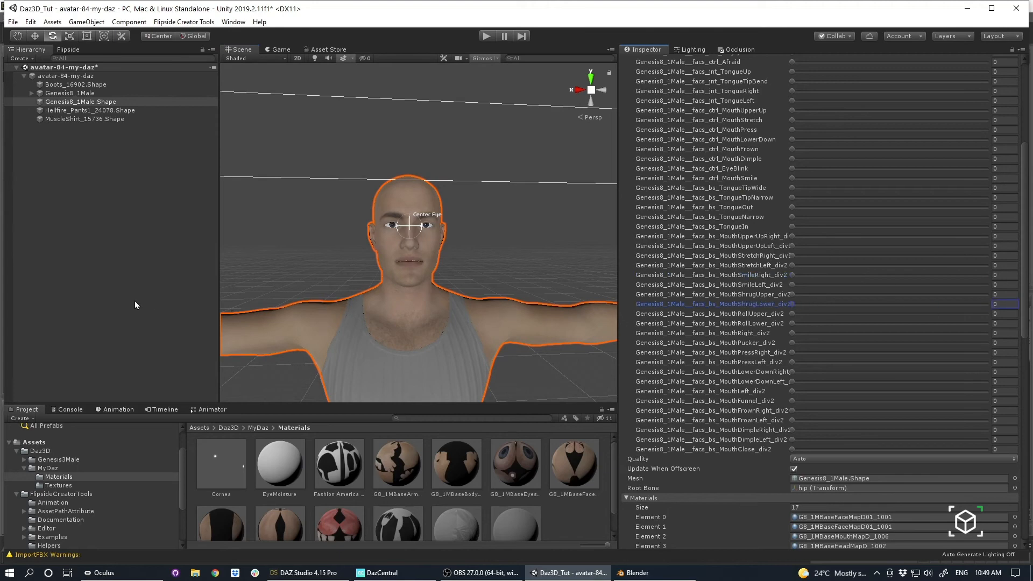
pyautogui.keyDown('alt'); pyautogui.moveTo(452, 279); pyautogui.dragTo(505, 293); pyautogui.keyUp('alt')
pyautogui.click(65, 76)
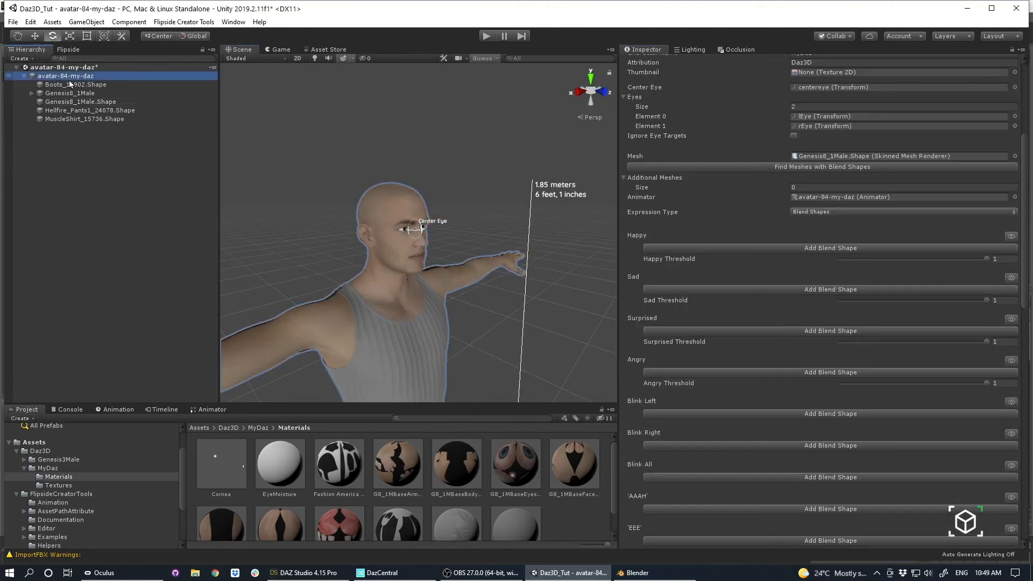
# Keep Expression Type on Blend Shapes, then add the facs_ctrl_SmileOpenFullFace blend shape to the Happy expression and preview it.
pyautogui.click(810, 211)
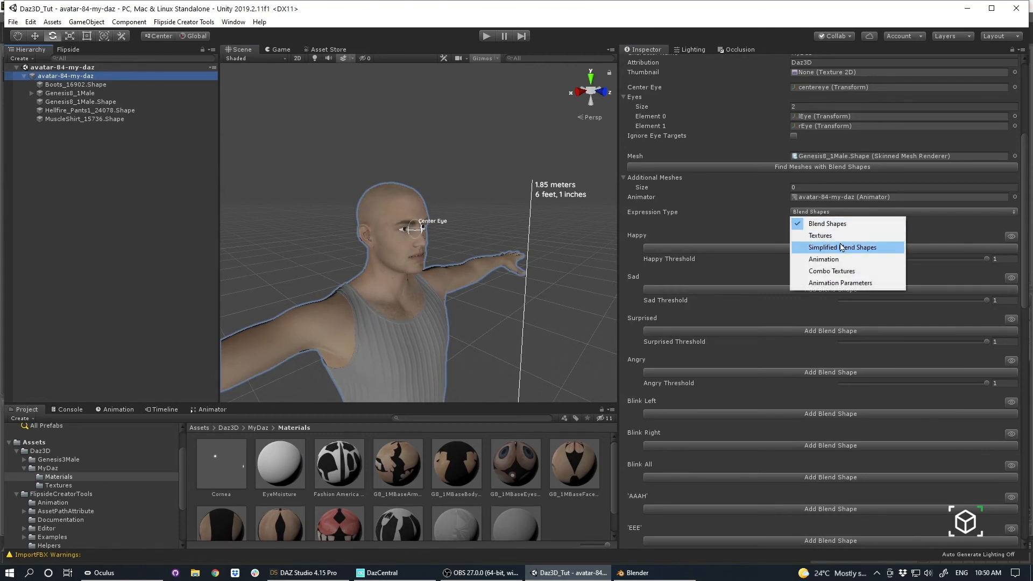
pyautogui.click(835, 226)
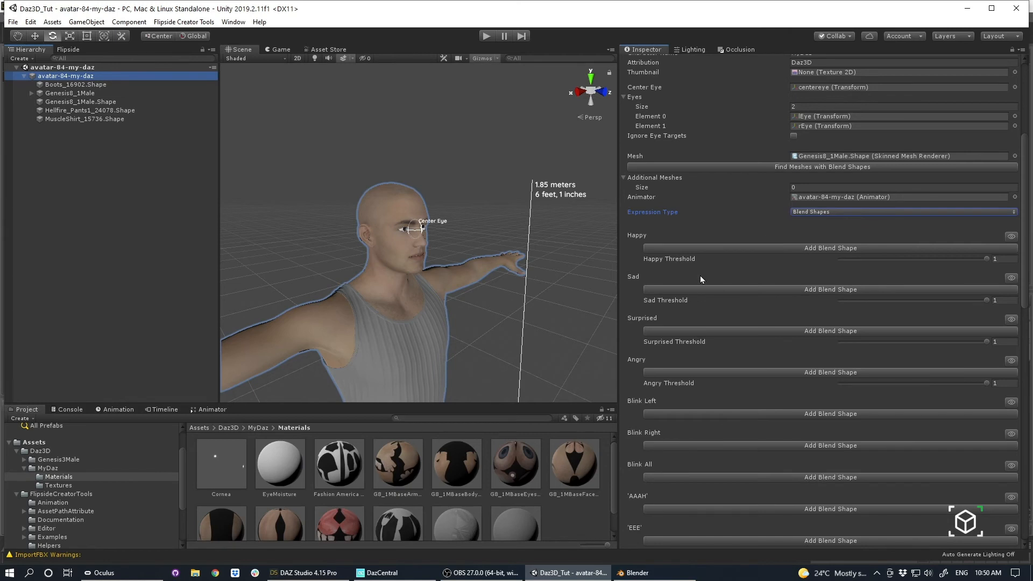
pyautogui.scroll(-4, 701, 279)
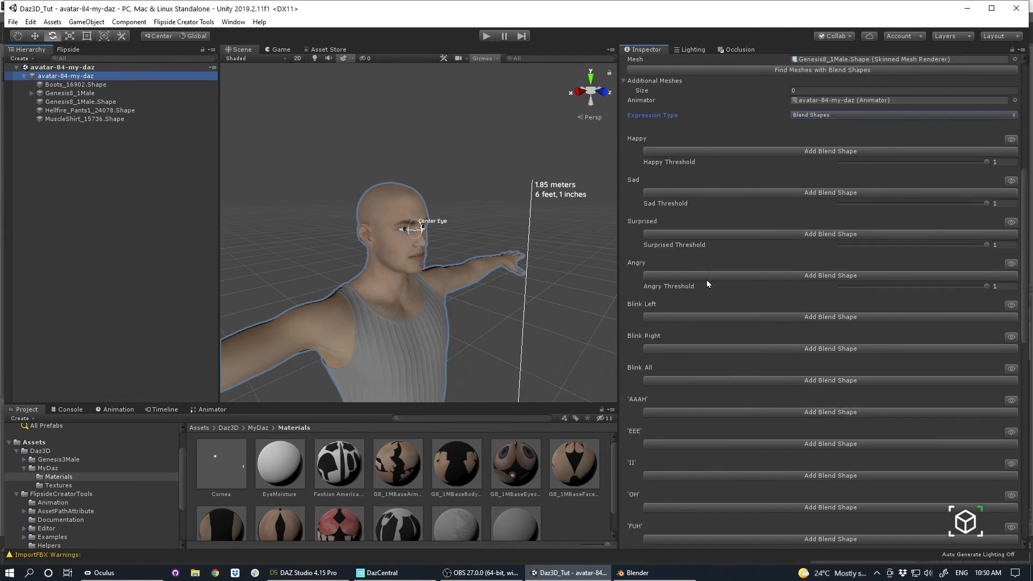
pyautogui.click(763, 151)
pyautogui.click(736, 149)
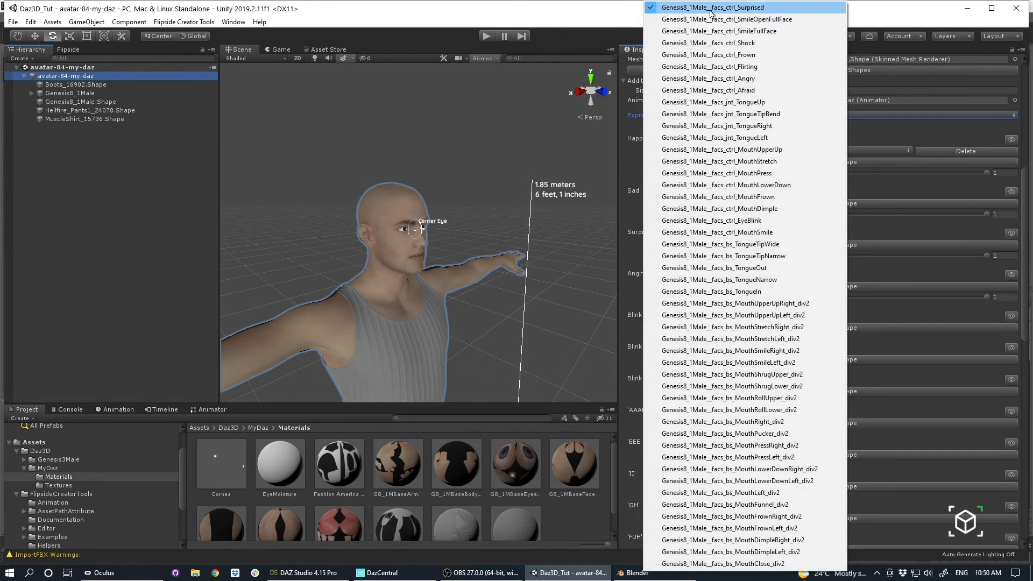
pyautogui.click(791, 20)
pyautogui.keyDown('alt'); pyautogui.moveTo(323, 200); pyautogui.dragTo(347, 194); pyautogui.keyUp('alt')
pyautogui.scroll(3, 347, 195)
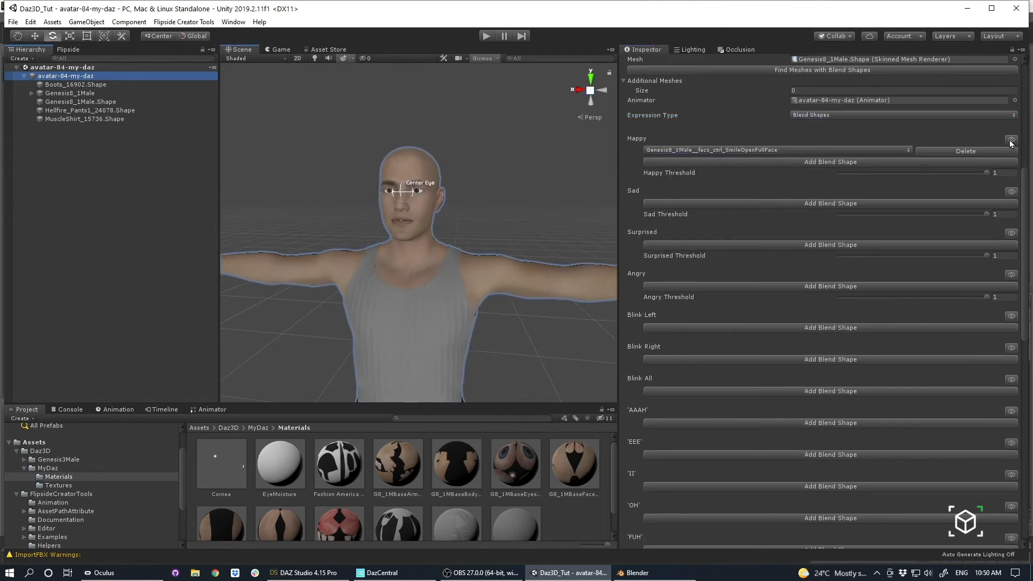
pyautogui.click(1011, 141)
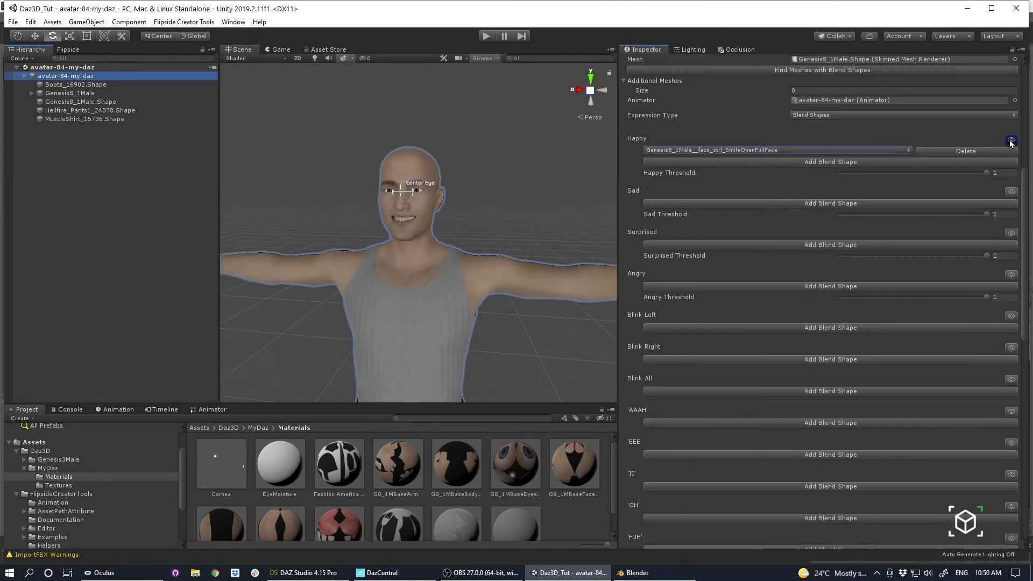
pyautogui.click(1012, 141)
# Change the Happy expression's blend shape to facs_ctrl_SmileFullFace and preview it on the face.
pyautogui.click(763, 151)
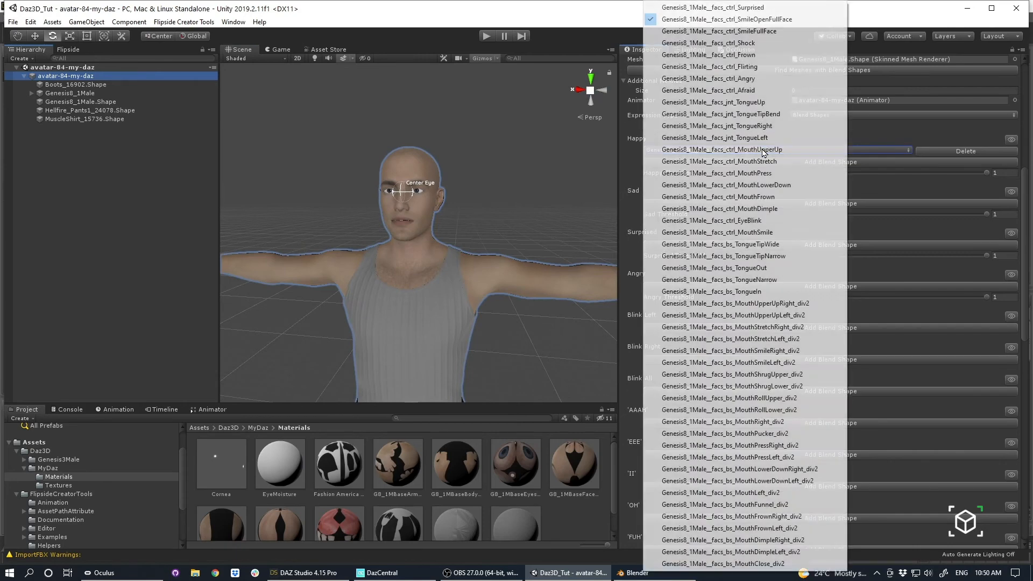
pyautogui.click(783, 32)
pyautogui.click(1012, 142)
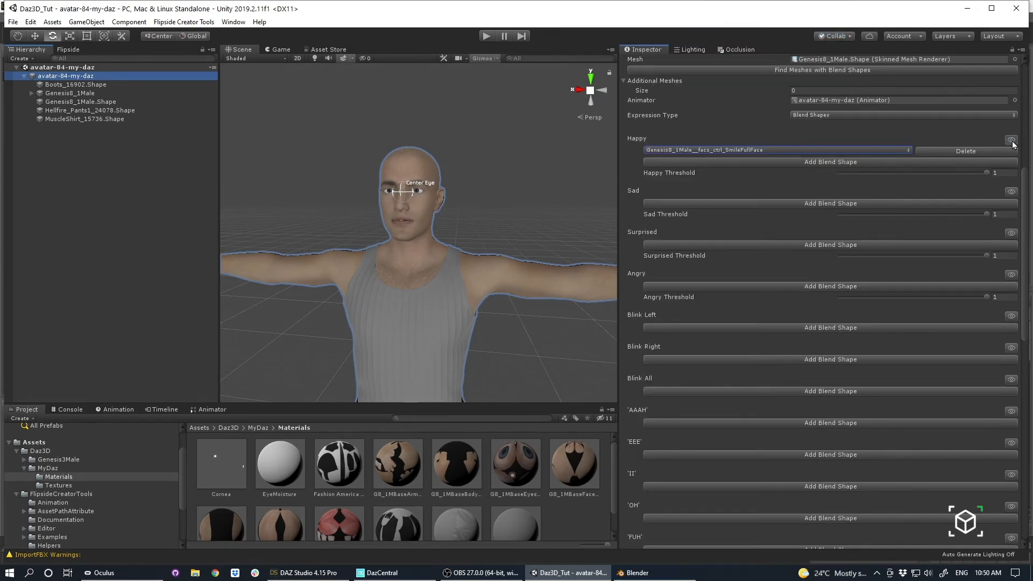
pyautogui.click(1013, 142)
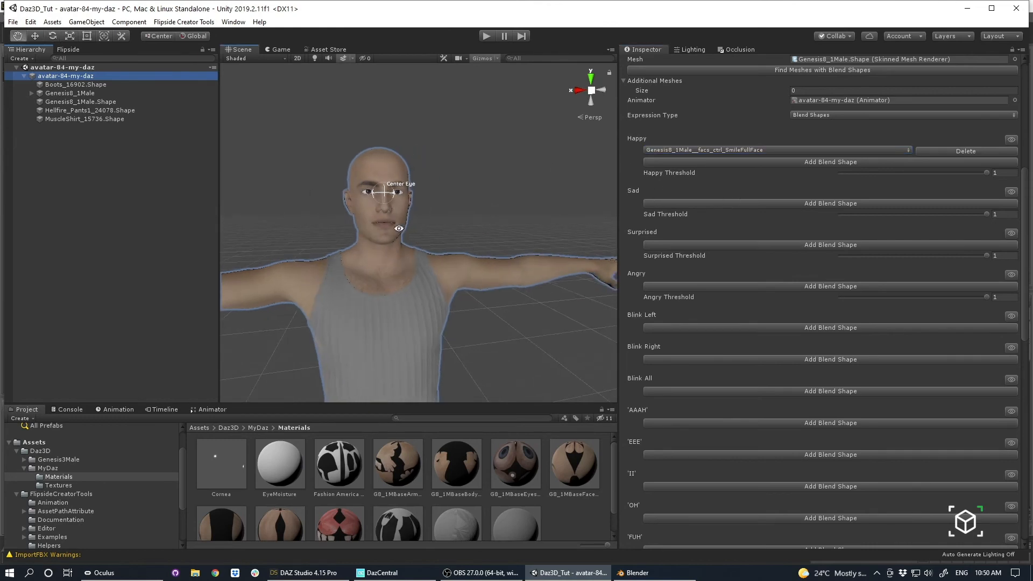
pyautogui.moveTo(560, 299); pyautogui.dragTo(603, 300, button='middle')
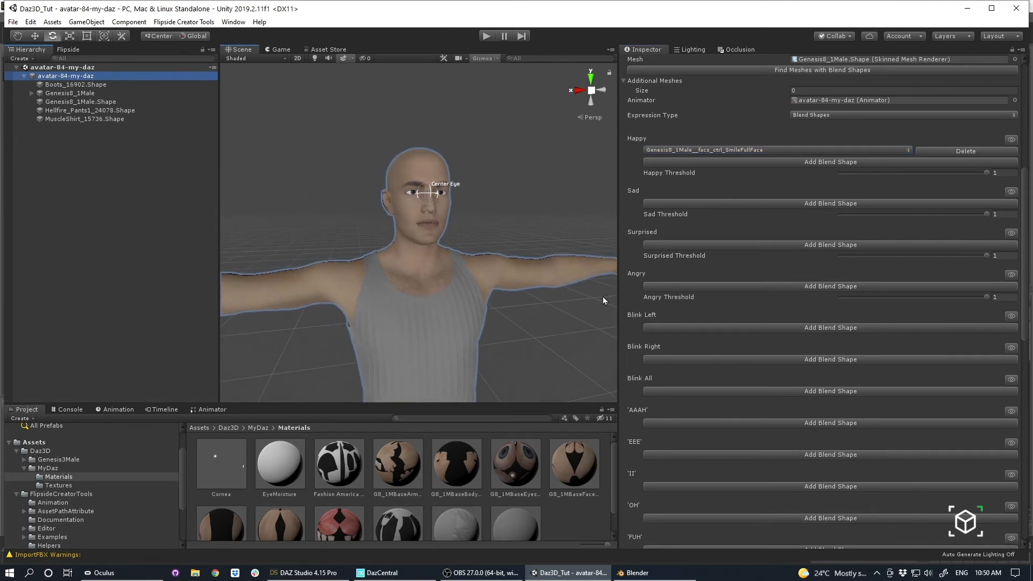
# Add the facs_ctrl_EyeBlink blend shape to Blink All and test it with the preview and Resting Value, leaving the value at 0.
pyautogui.click(658, 392)
pyautogui.click(660, 391)
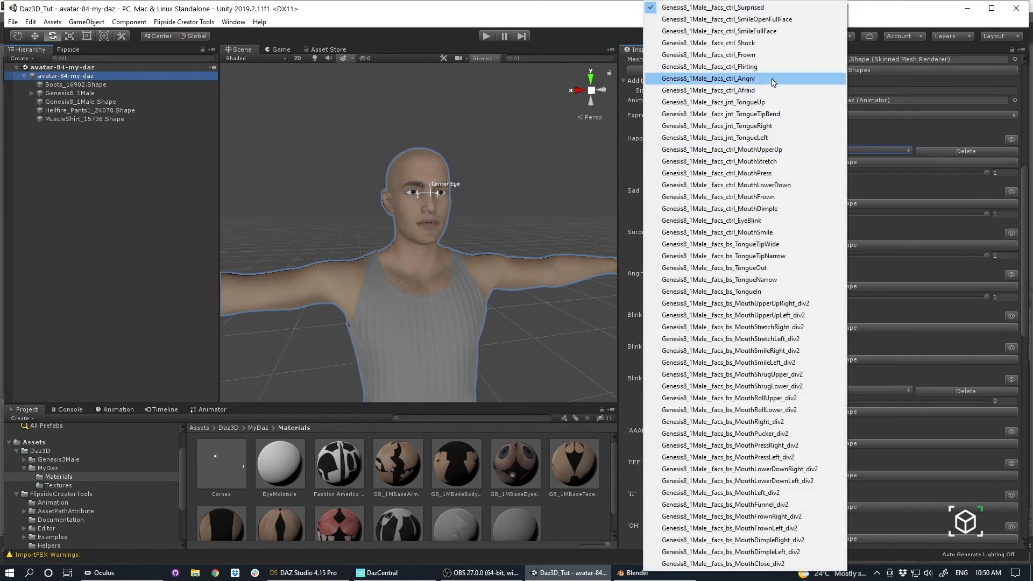
pyautogui.click(754, 220)
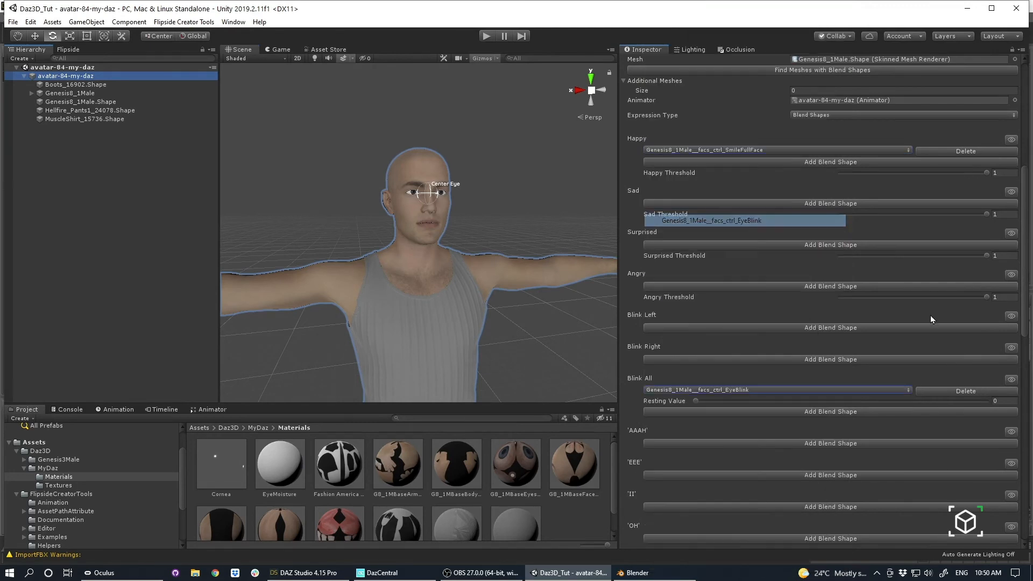
pyautogui.click(1013, 380)
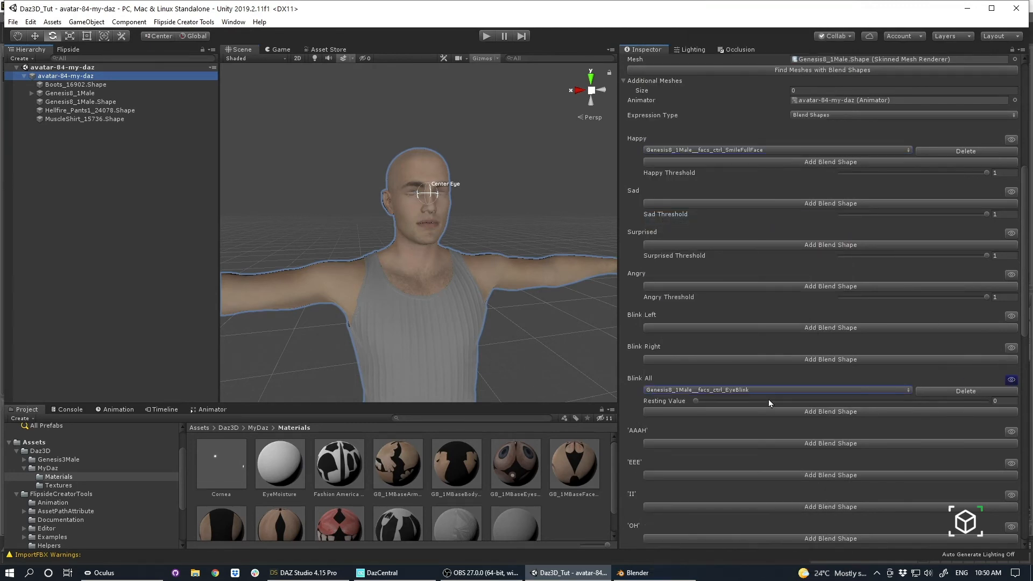
pyautogui.moveTo(699, 401); pyautogui.dragTo(722, 400)
pyautogui.click(1006, 382)
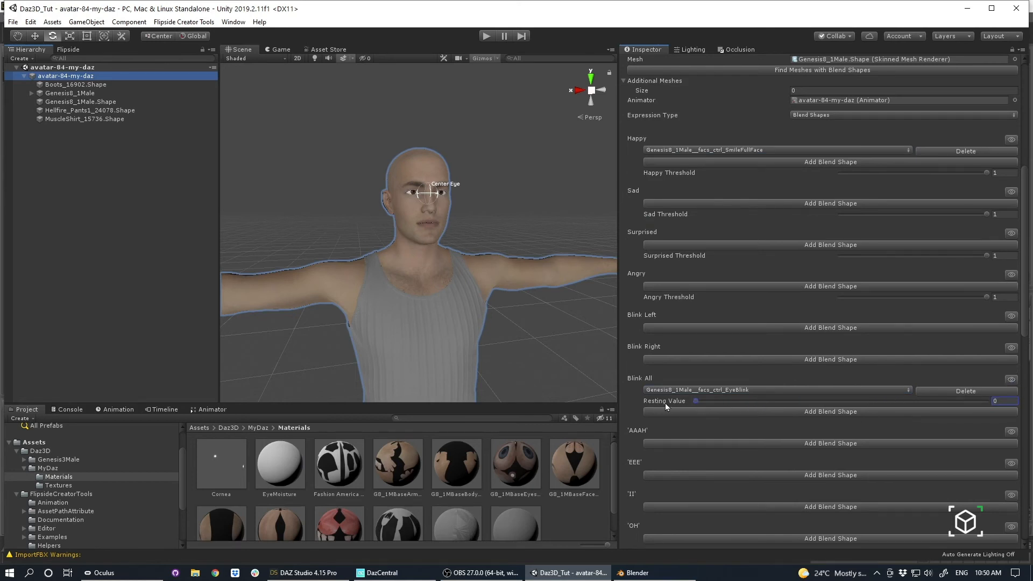
# Add two blend shapes to the 'AAAH' mouth shape, set the first to facs_bs_MouthPressRight_div2, and preview it.
pyautogui.scroll(-3, 765, 377)
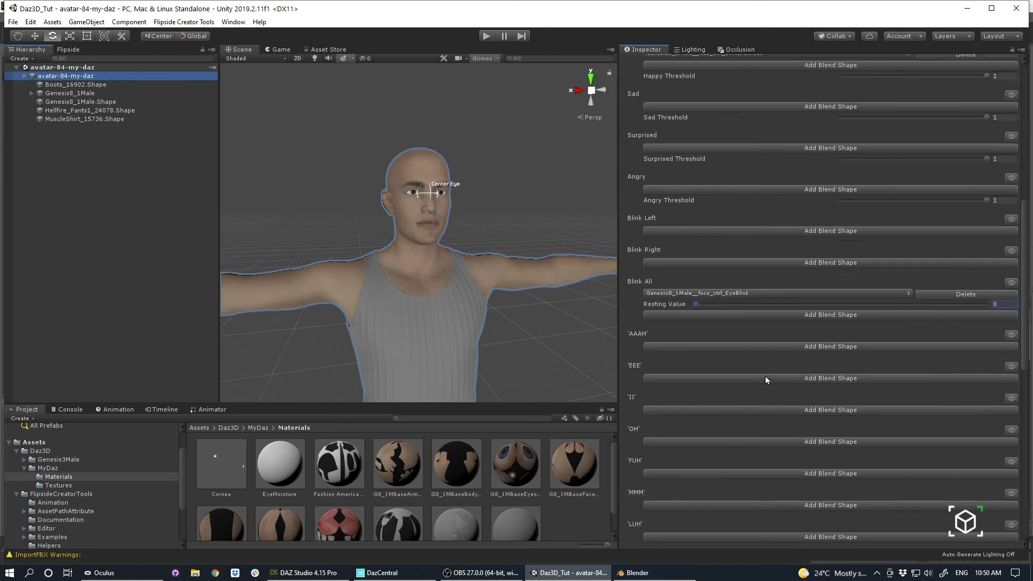
pyautogui.scroll(3, 764, 375)
pyautogui.scroll(-6, 721, 283)
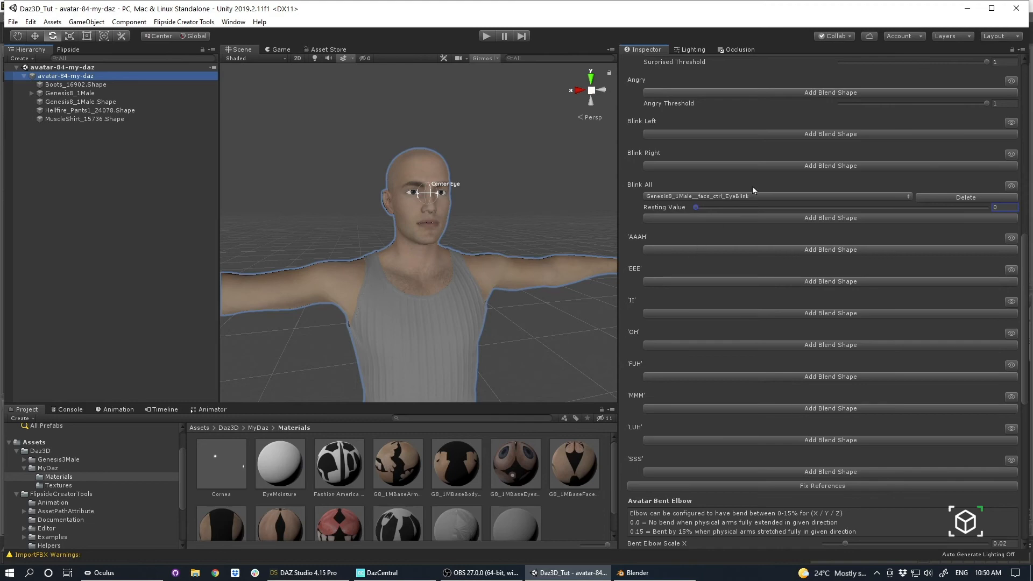
pyautogui.click(703, 250)
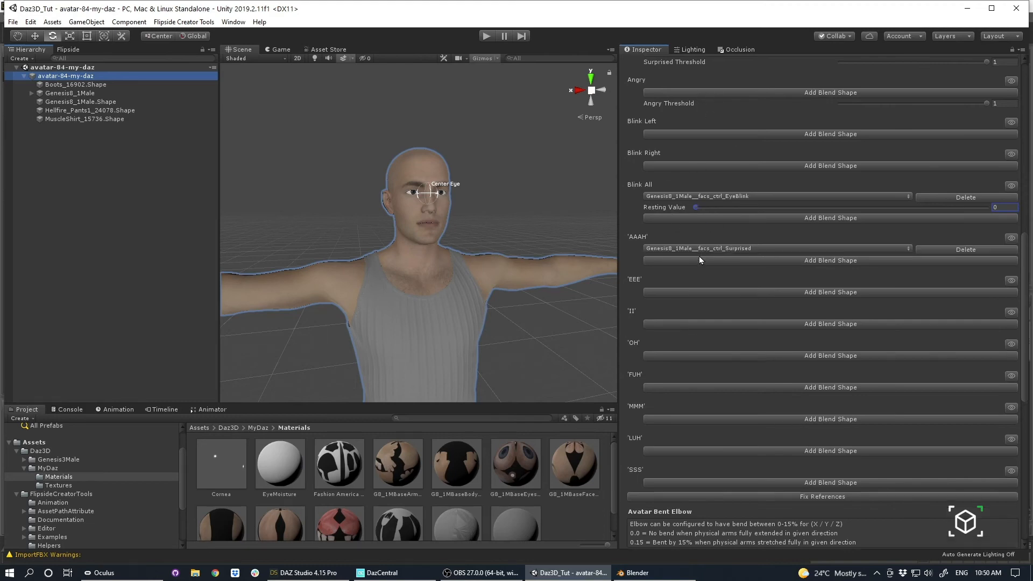
pyautogui.click(700, 260)
pyautogui.click(727, 248)
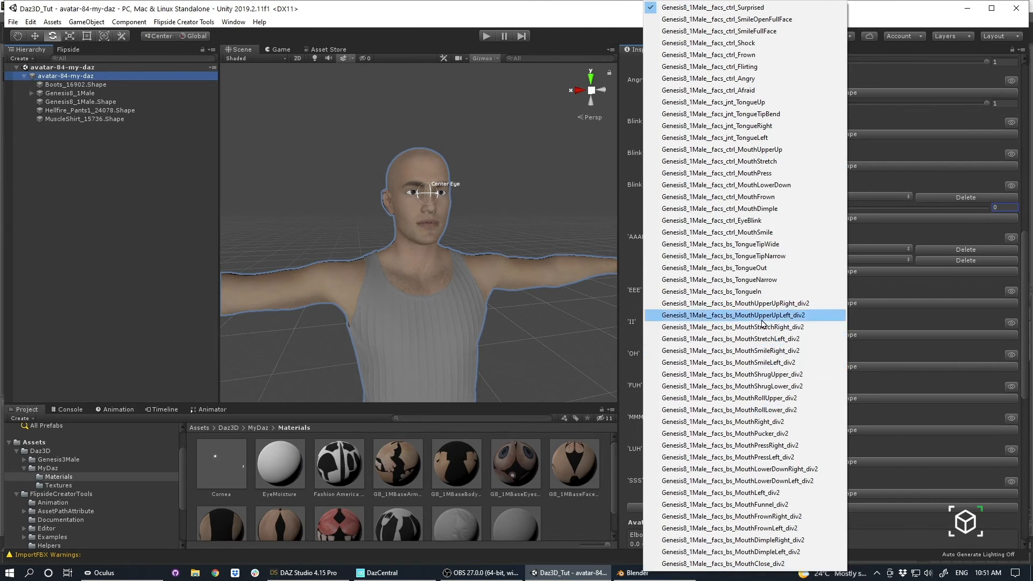
pyautogui.click(770, 446)
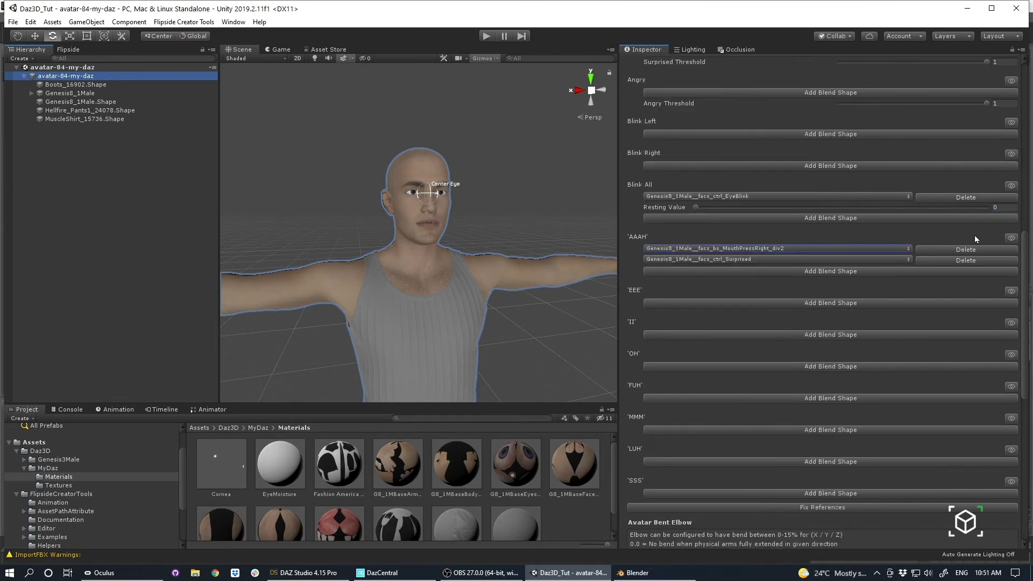
pyautogui.click(1012, 238)
pyautogui.click(1012, 238)
# Set the second 'AAAH' blend shape to facs_ctrl_MouthFrown and check the face up close from the front.
pyautogui.click(766, 259)
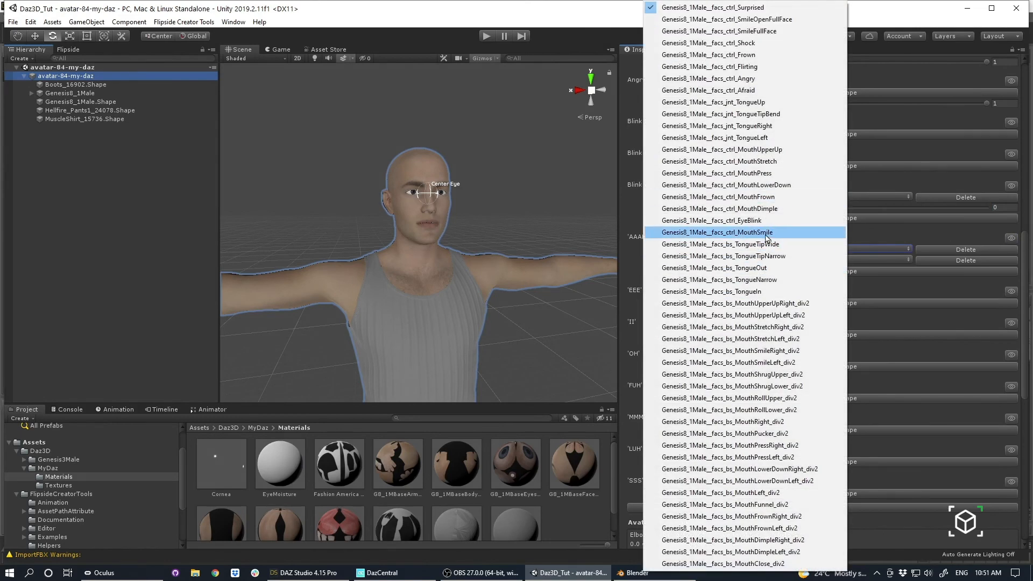
pyautogui.click(776, 198)
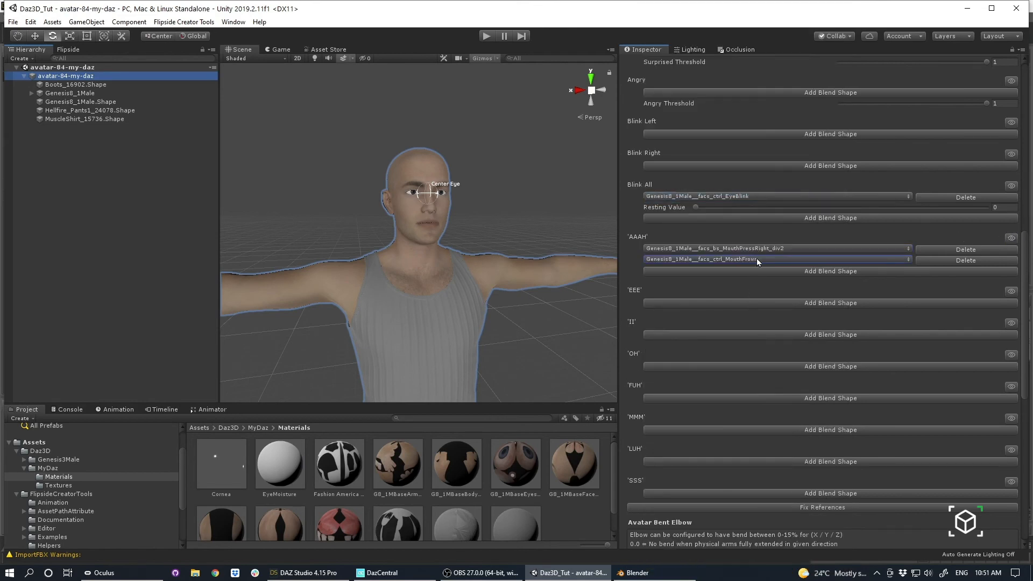
pyautogui.keyDown('alt'); pyautogui.moveTo(353, 258); pyautogui.dragTo(651, 357); pyautogui.keyUp('alt')
pyautogui.scroll(4, 407, 271)
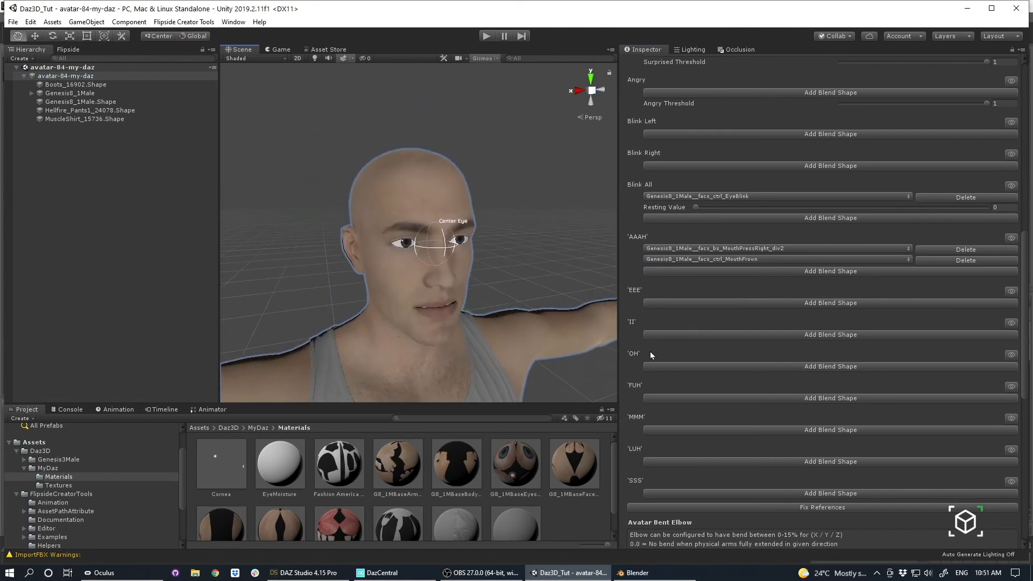
pyautogui.keyDown('alt'); pyautogui.moveTo(515, 268); pyautogui.dragTo(425, 275); pyautogui.keyUp('alt')
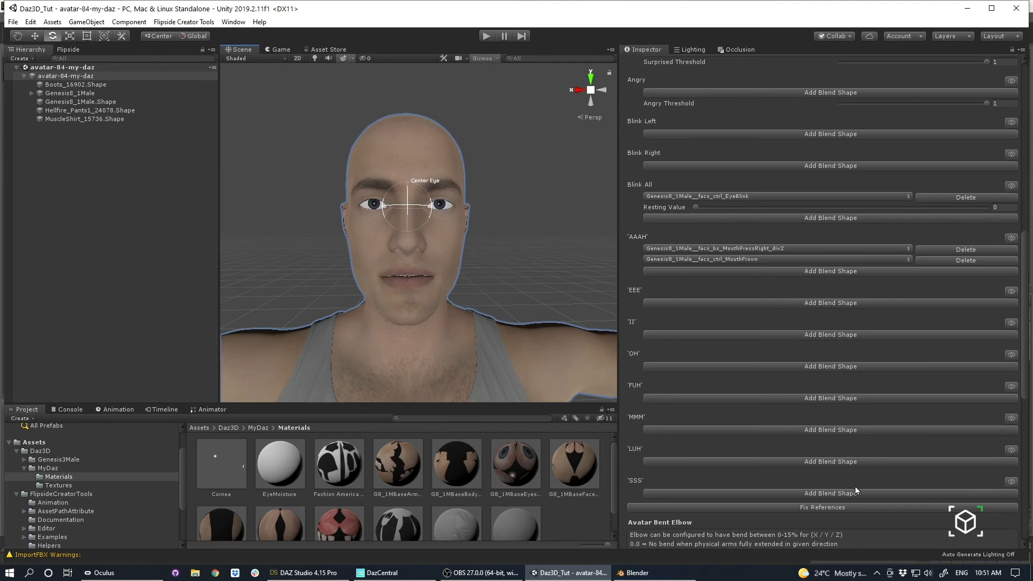
pyautogui.scroll(-3, 855, 490)
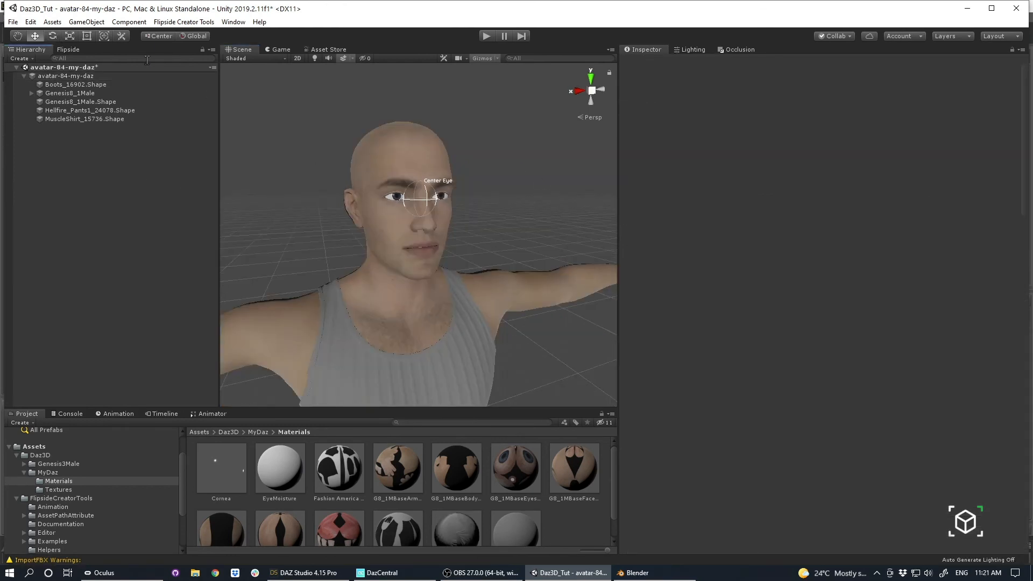
# Select the avatar-84-my-daz root, review its assigned expressions, and preview the 'AAAH' and 'EEE' mouth shapes.
pyautogui.click(108, 76)
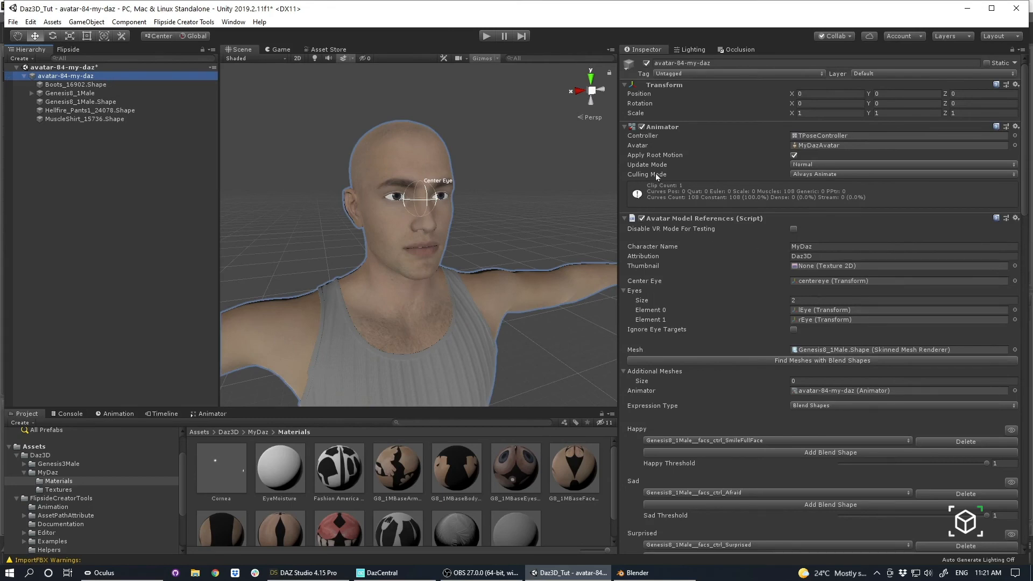
pyautogui.scroll(-2, 480, 278)
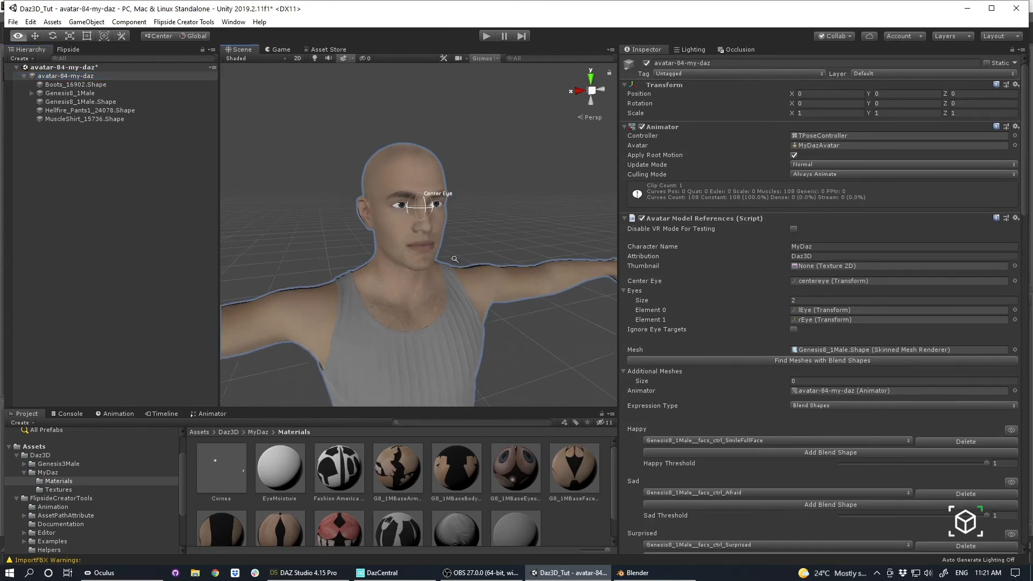
pyautogui.scroll(-6, 843, 414)
pyautogui.scroll(-3, 833, 241)
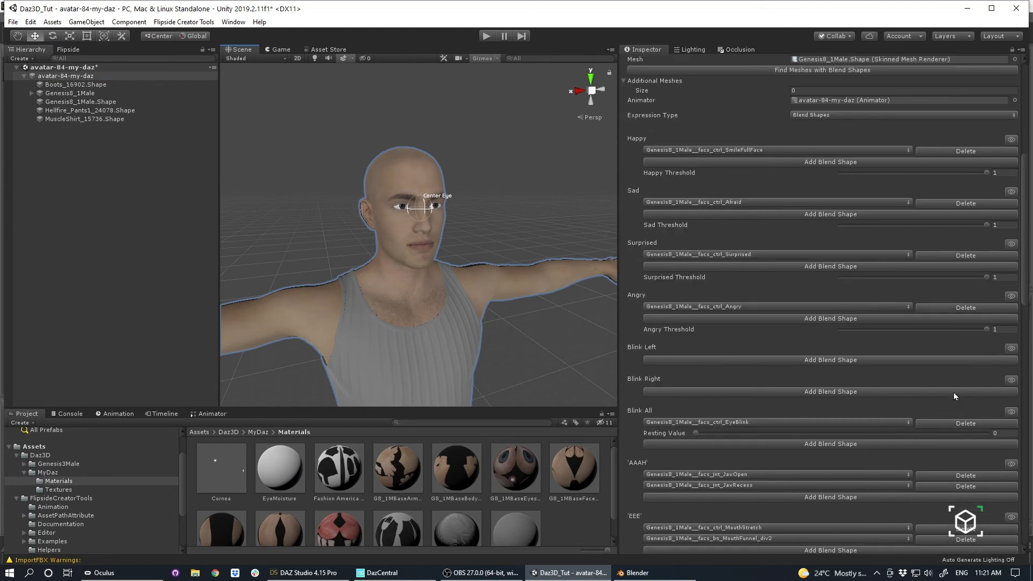
pyautogui.scroll(-1, 476, 280)
pyautogui.scroll(-6, 918, 412)
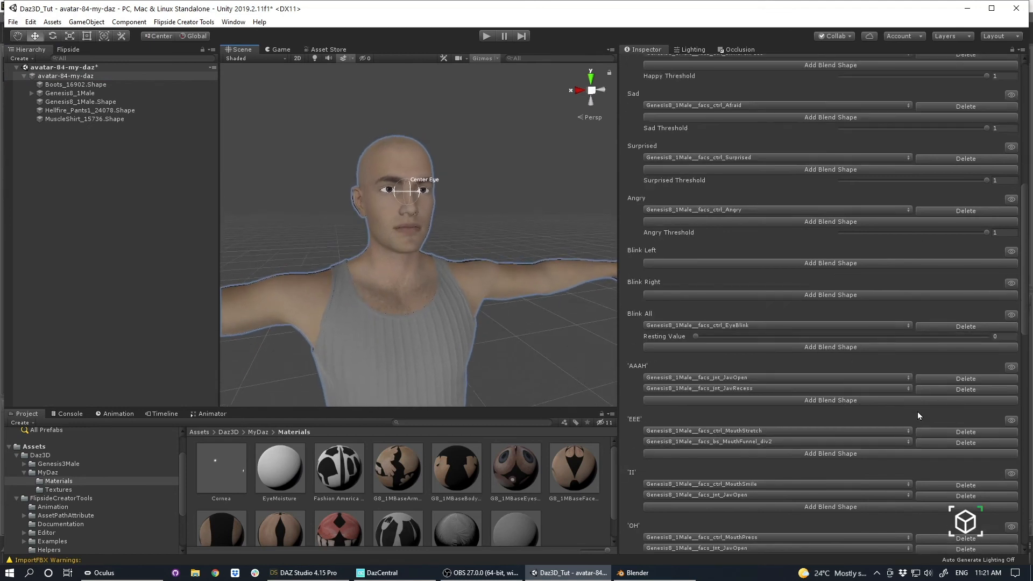
pyautogui.click(1012, 270)
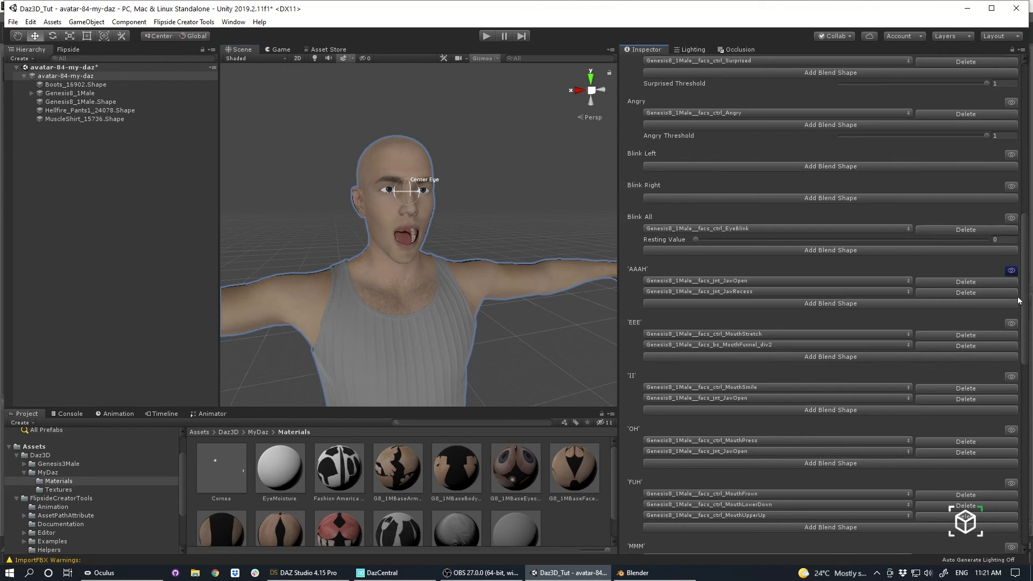
pyautogui.click(1011, 270)
pyautogui.click(1012, 325)
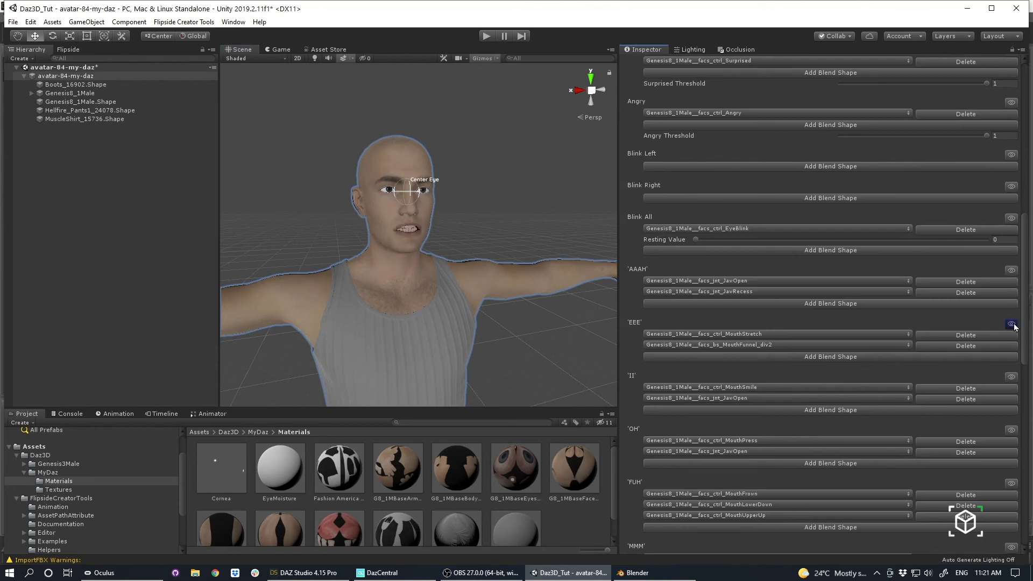
pyautogui.click(1012, 324)
# Look through the blend shape choices for the second 'AAAH' entry without changing it, and preview the 'II' and 'OH' mouth shapes.
pyautogui.click(760, 295)
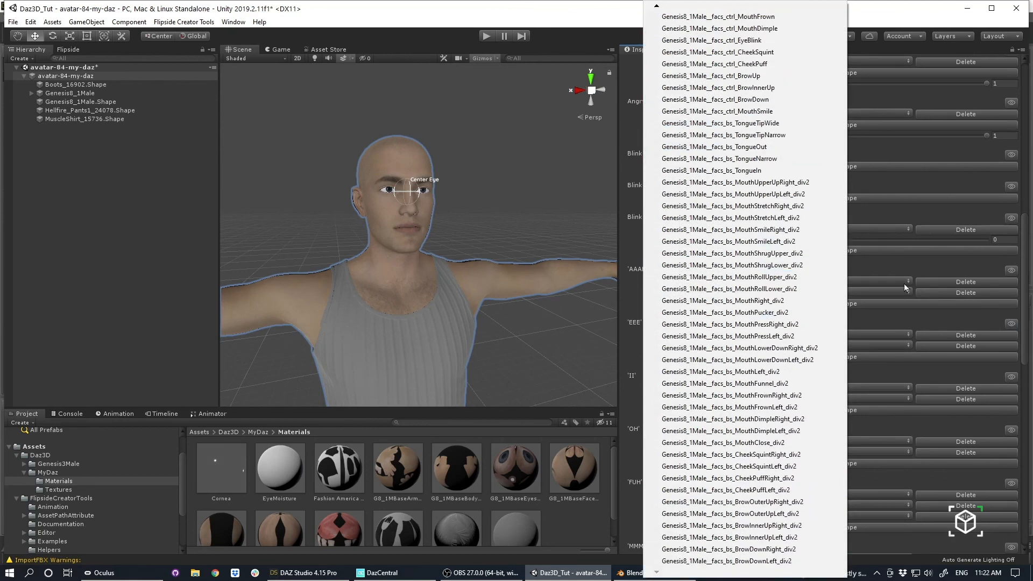
pyautogui.click(489, 185)
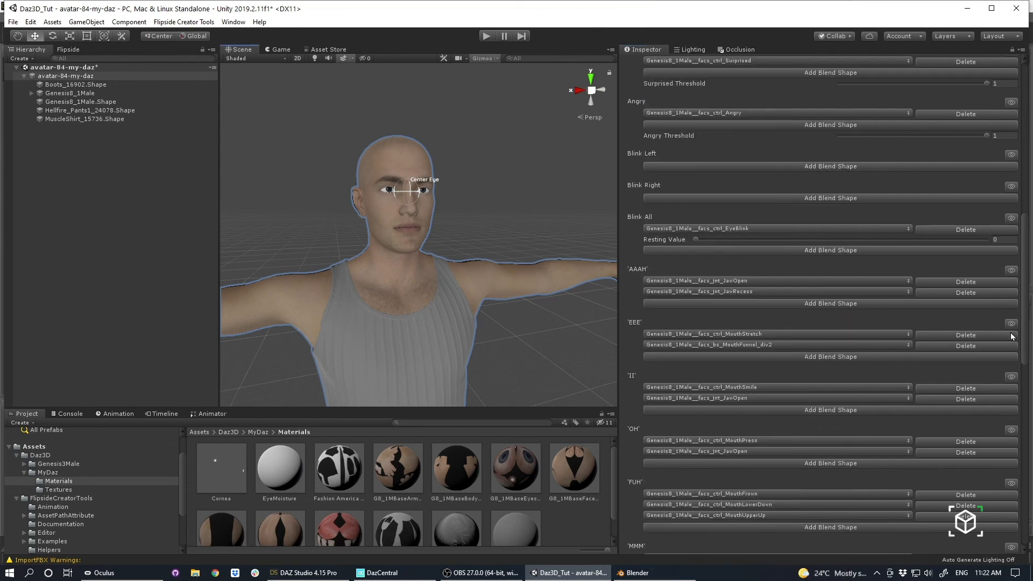
pyautogui.click(1012, 378)
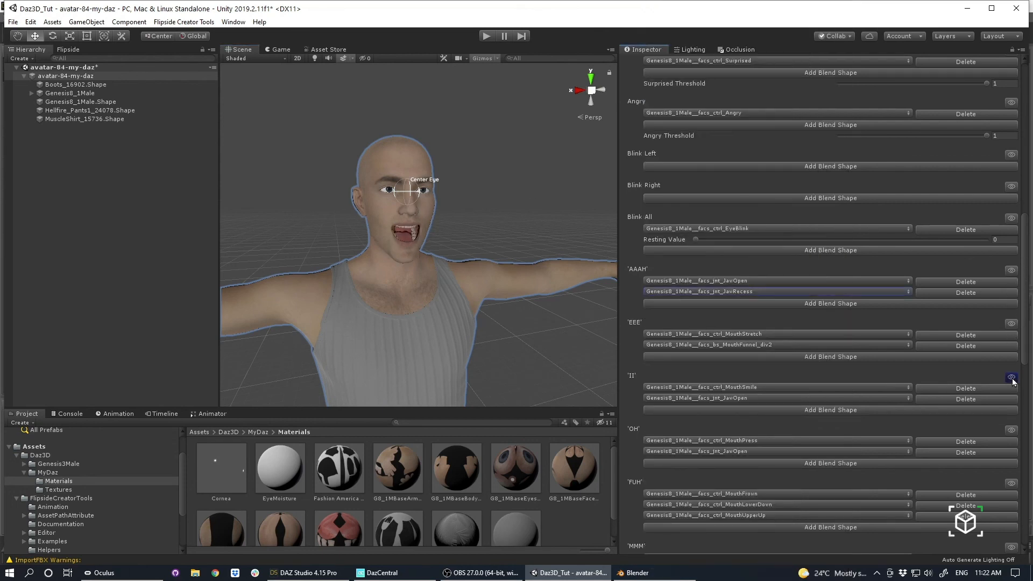
pyautogui.click(1012, 430)
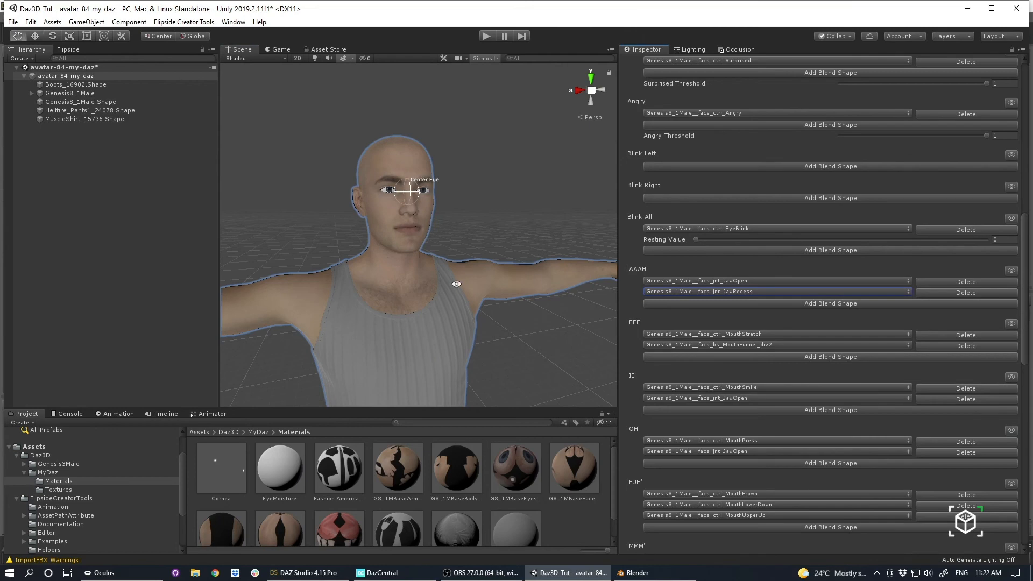
# Review the remaining mouth shapes and the avatar's elbow, wrist, event handler and Resource Usage settings.
pyautogui.scroll(-3, 805, 436)
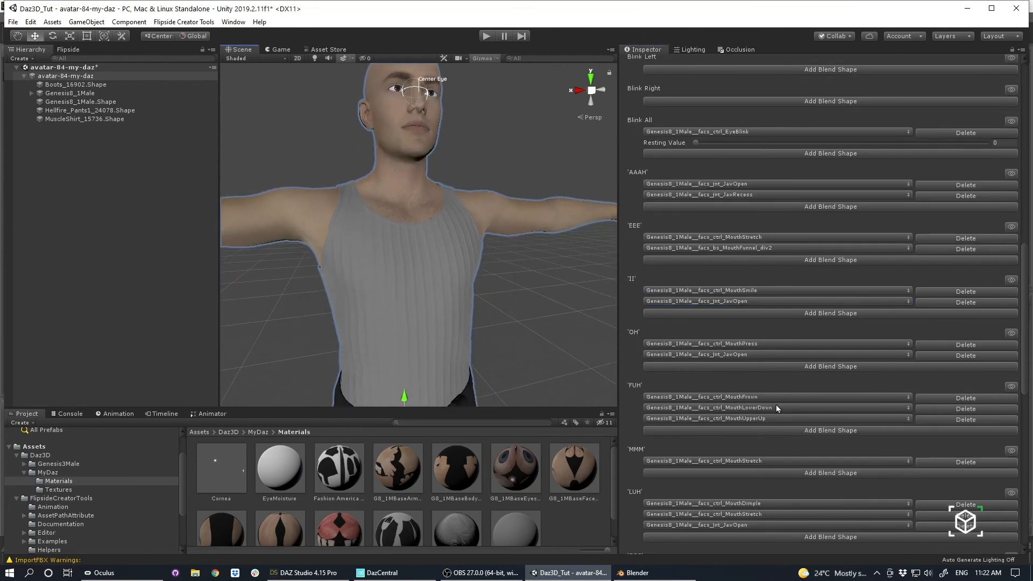
pyautogui.scroll(-3, 778, 409)
pyautogui.scroll(-12, 830, 424)
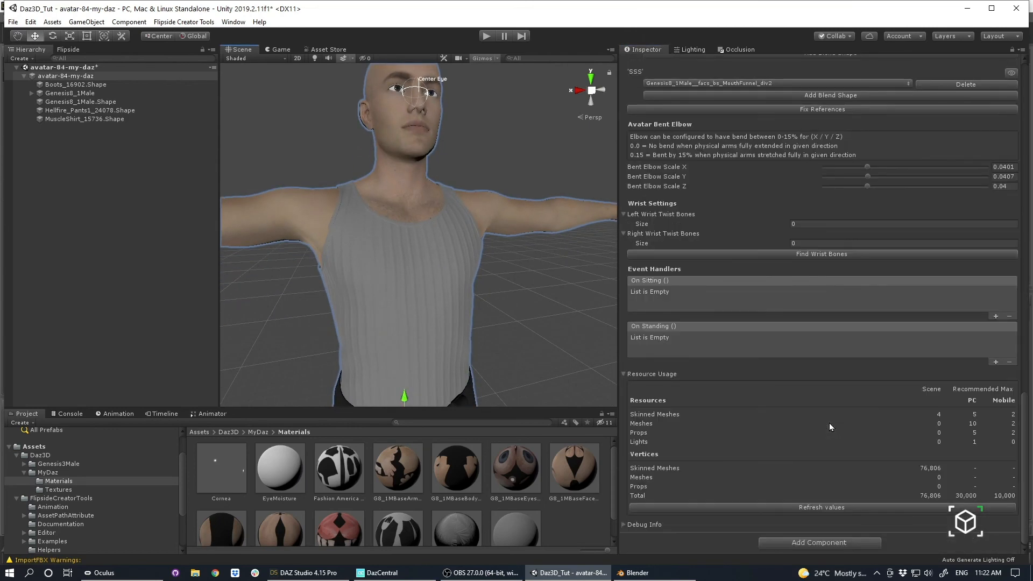
# Examine the available Expression Type choices without changing the selection, and look over the character's upper body from an angle.
pyautogui.scroll(12, 715, 324)
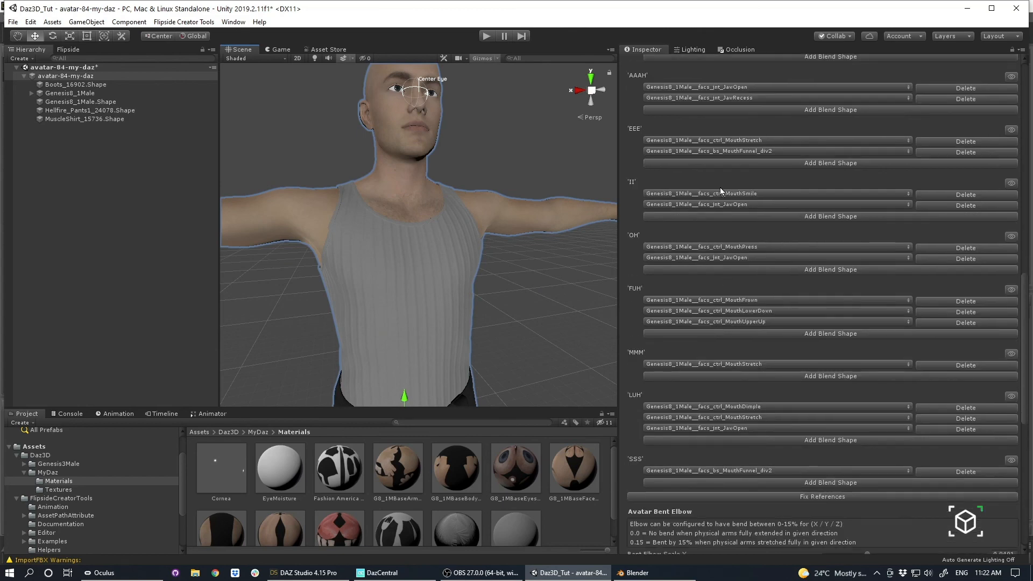
pyautogui.scroll(6, 726, 283)
pyautogui.scroll(8, 811, 344)
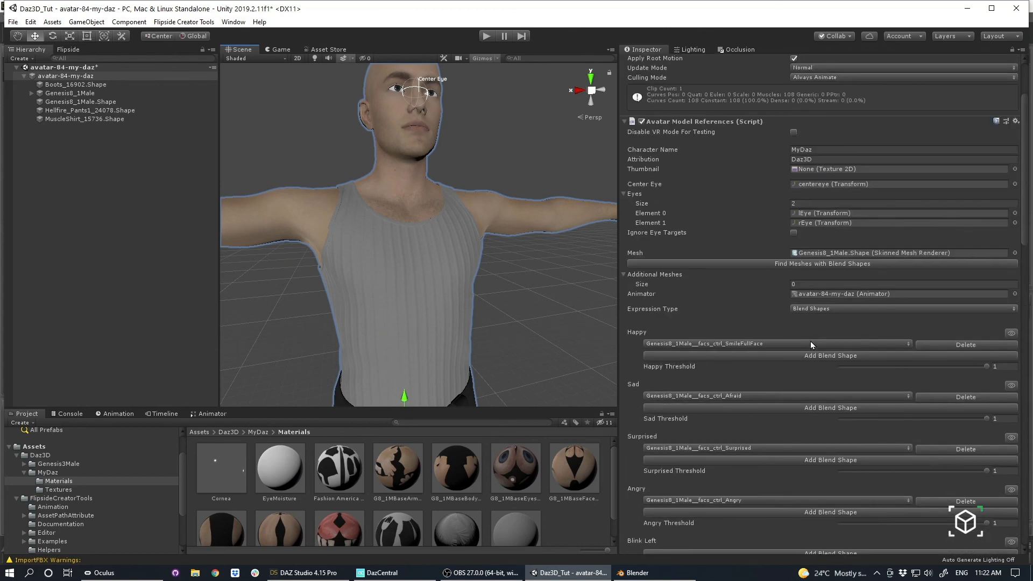
pyautogui.click(834, 309)
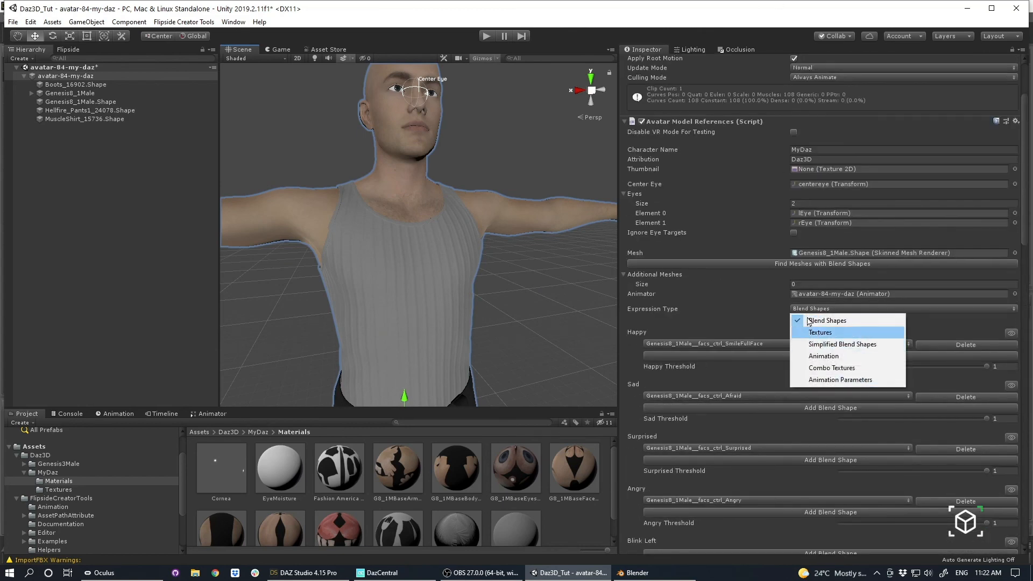
pyautogui.keyDown('alt'); pyautogui.moveTo(464, 236); pyautogui.dragTo(395, 208, button='right'); pyautogui.keyUp('alt')
pyautogui.keyDown('alt'); pyautogui.moveTo(394, 209); pyautogui.dragTo(406, 256); pyautogui.keyUp('alt')
pyautogui.keyDown('alt'); pyautogui.moveTo(406, 257); pyautogui.dragTo(457, 260, button='right'); pyautogui.keyUp('alt')
pyautogui.keyDown('alt'); pyautogui.moveTo(458, 260); pyautogui.dragTo(459, 234); pyautogui.keyUp('alt')
# Set the avatar's Bent Elbow Scale to 0.0119 for X, 0.0125 for Y and 0.0138 for Z.
pyautogui.scroll(-6, 732, 379)
pyautogui.scroll(-2, 731, 380)
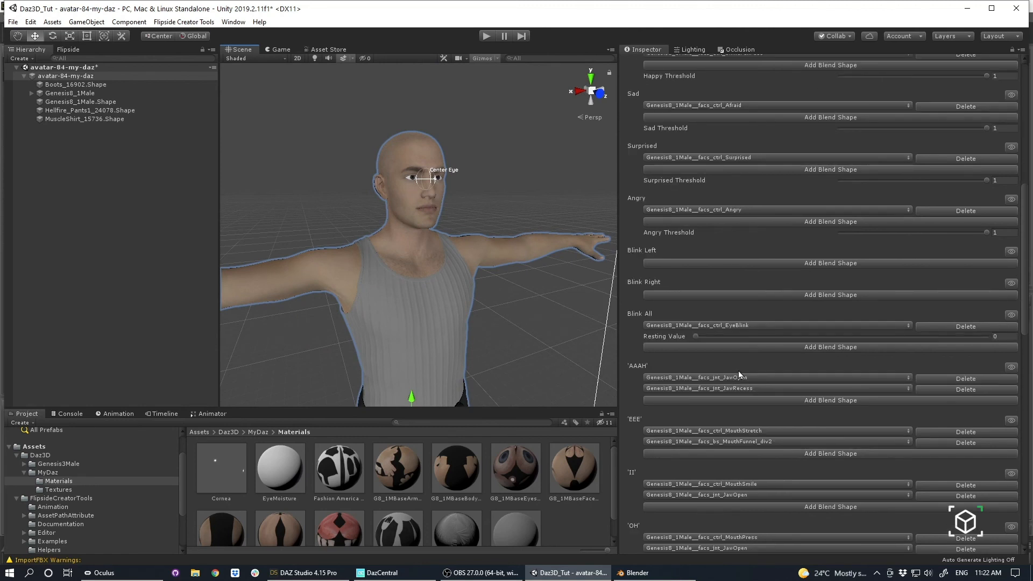
pyautogui.scroll(-2, 799, 341)
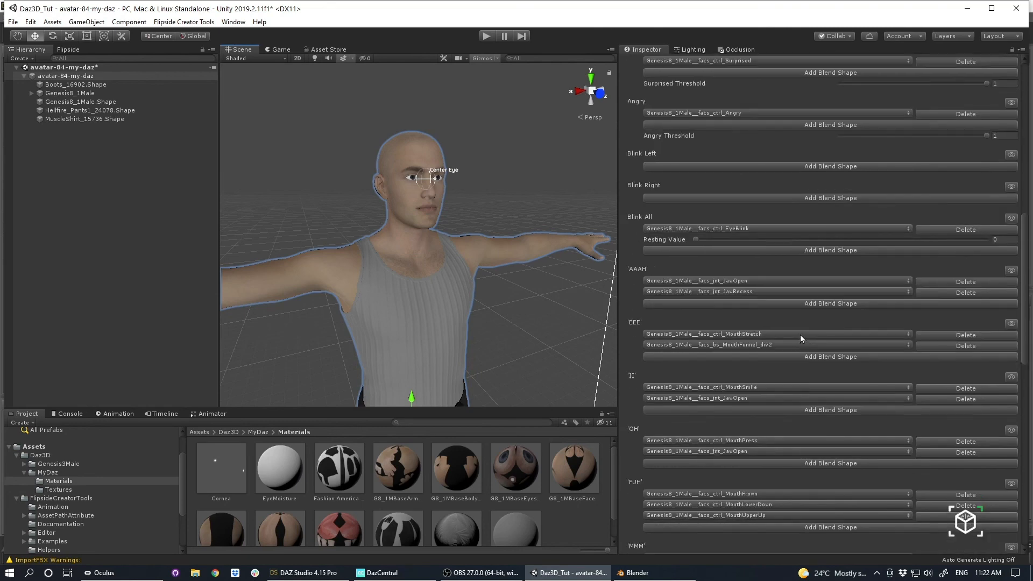
pyautogui.scroll(-10, 800, 339)
pyautogui.scroll(4, 779, 227)
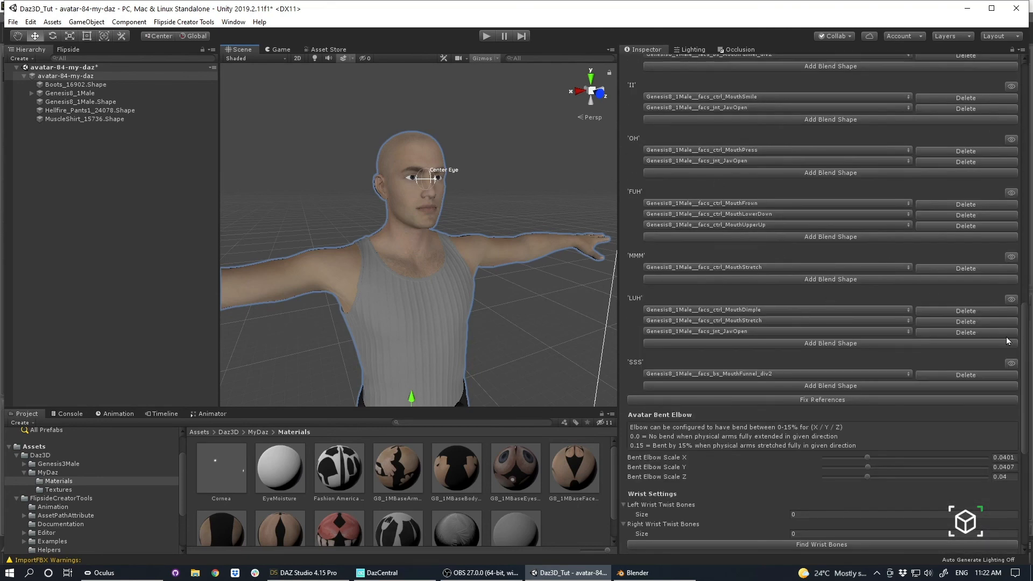
pyautogui.scroll(-2, 807, 380)
pyautogui.scroll(-2, 743, 315)
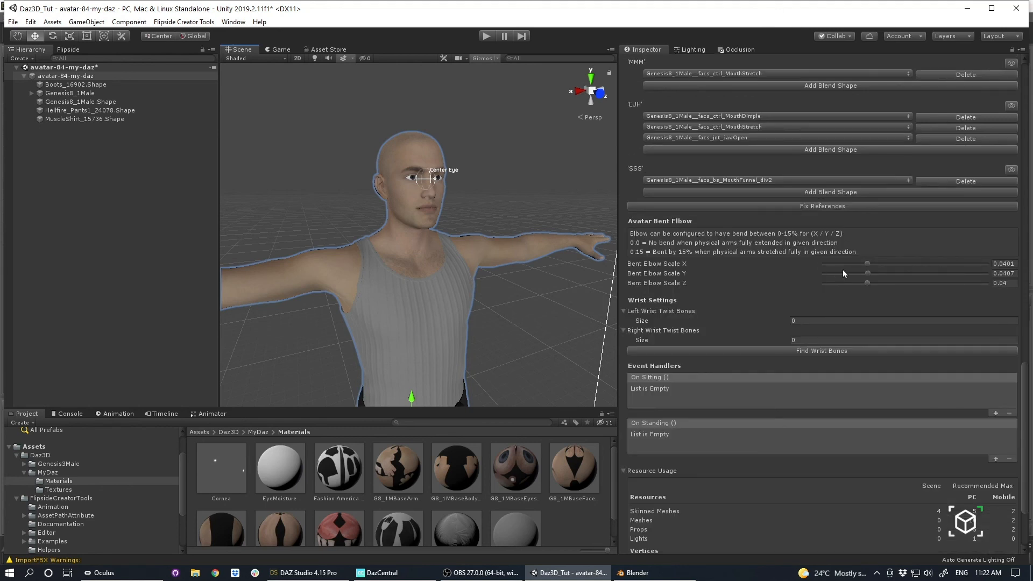
pyautogui.moveTo(868, 263); pyautogui.dragTo(841, 283)
# Find the avatar's wrist bones automatically and locate the assigned left and right twist bones in the skeleton.
pyautogui.click(796, 351)
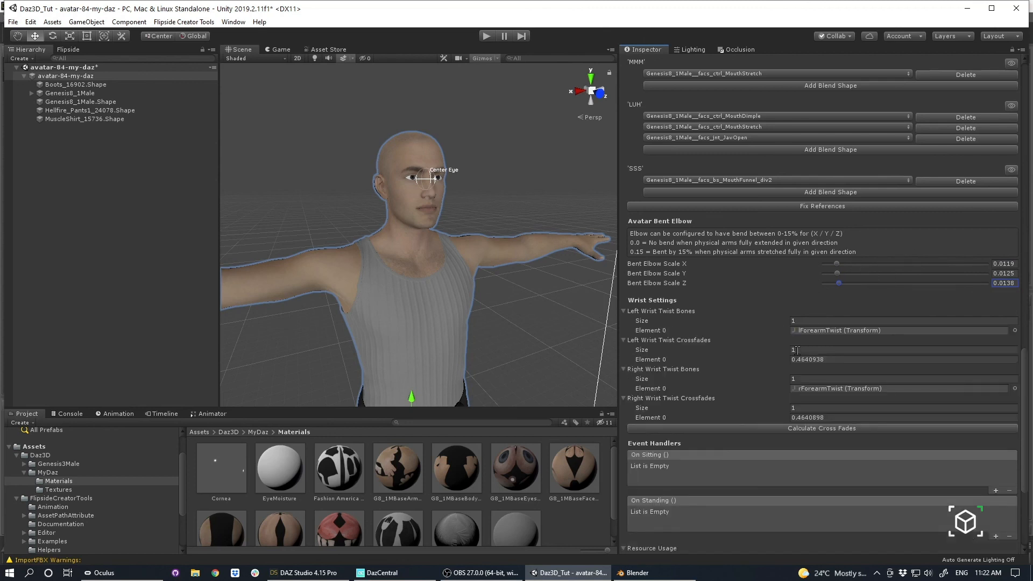
pyautogui.click(822, 331)
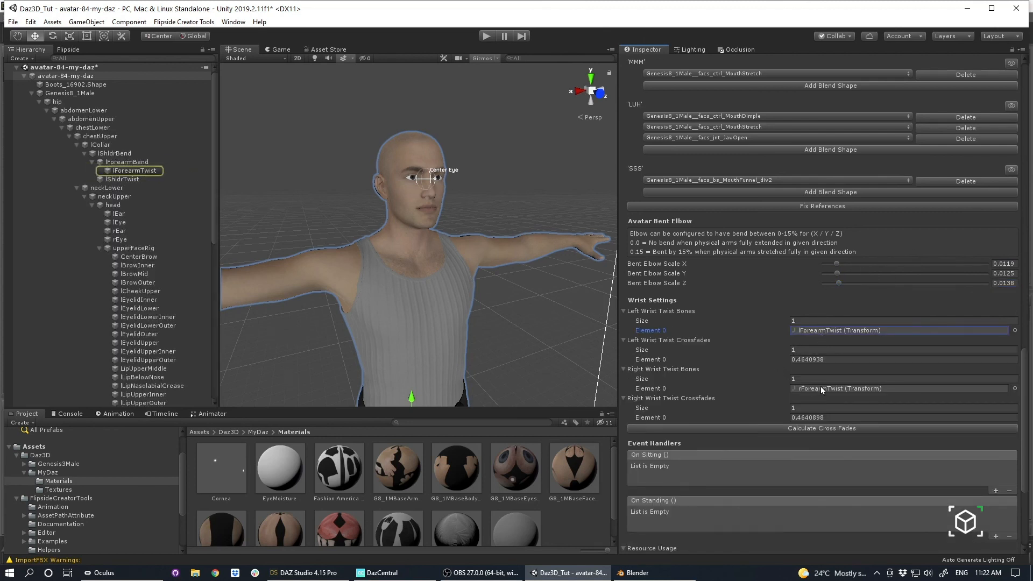
pyautogui.click(821, 388)
pyautogui.click(819, 331)
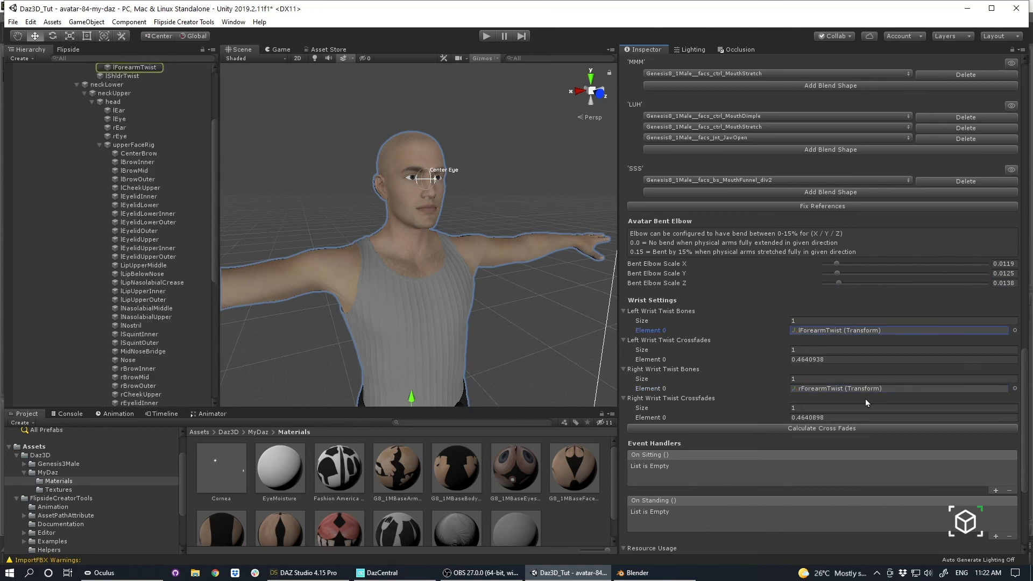
# Check the remaining wrist and resource settings, and save the avatar-84-my-daz scene.
pyautogui.scroll(-5, 866, 403)
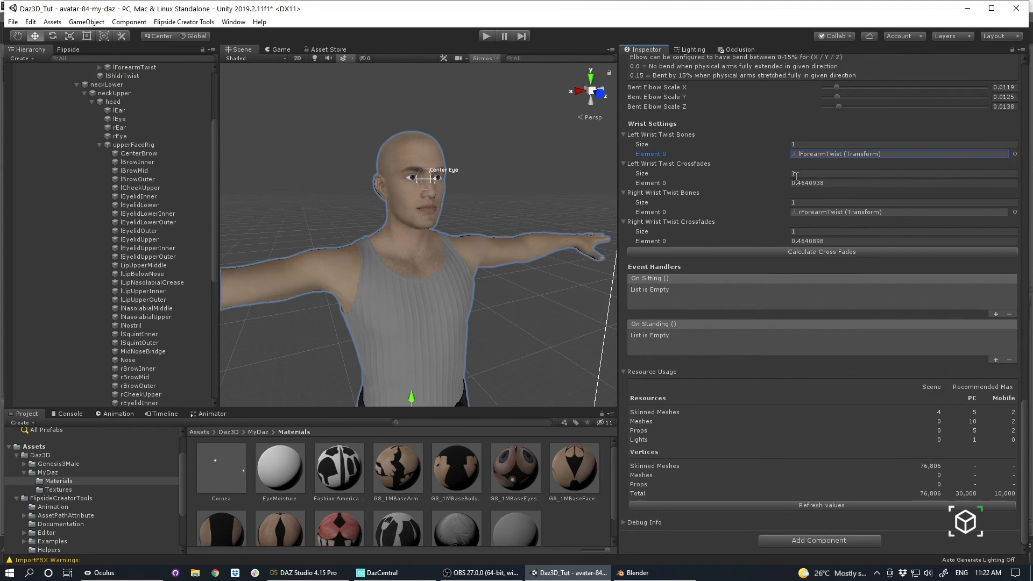
pyautogui.scroll(4, 132, 137)
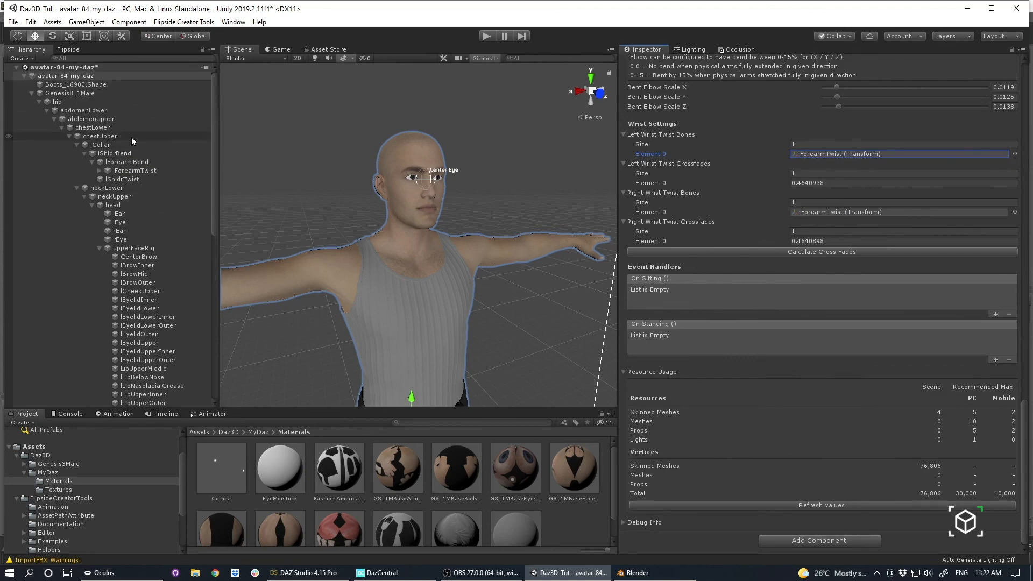
pyautogui.hotkey('ctrl', 's')
# Review the assigned mouth shapes and expressions, and look over the full-body avatar from several angles.
pyautogui.scroll(3, 722, 378)
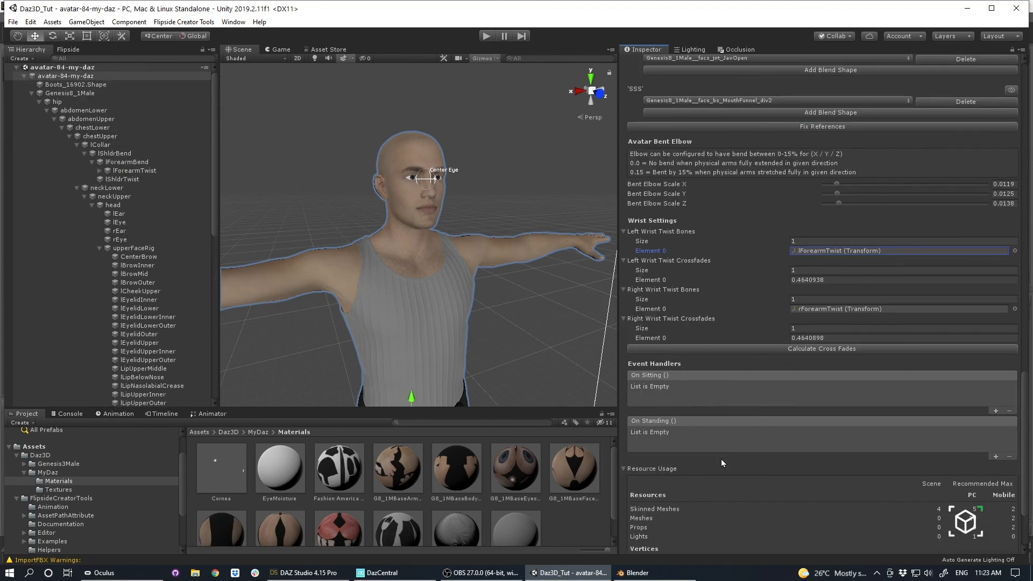
pyautogui.scroll(10, 714, 374)
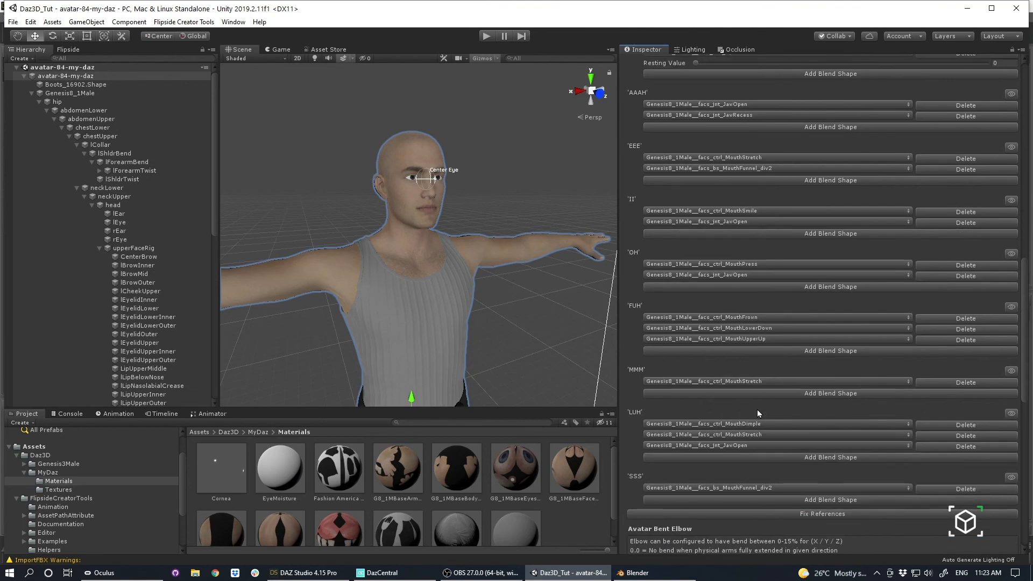
pyautogui.scroll(-1, 523, 243)
pyautogui.keyDown('alt'); pyautogui.moveTo(523, 243); pyautogui.dragTo(376, 257, button='right'); pyautogui.keyUp('alt')
pyautogui.keyDown('alt'); pyautogui.moveTo(377, 257); pyautogui.dragTo(616, 250); pyautogui.keyUp('alt')
pyautogui.moveTo(446, 256)
pyautogui.keyDown('alt'); pyautogui.mouseDown()
pyautogui.moveTo(676, 231)
pyautogui.moveTo(387, 254)
pyautogui.moveTo(463, 256)
pyautogui.mouseUp(); pyautogui.keyUp('alt')
pyautogui.scroll(10, 832, 309)
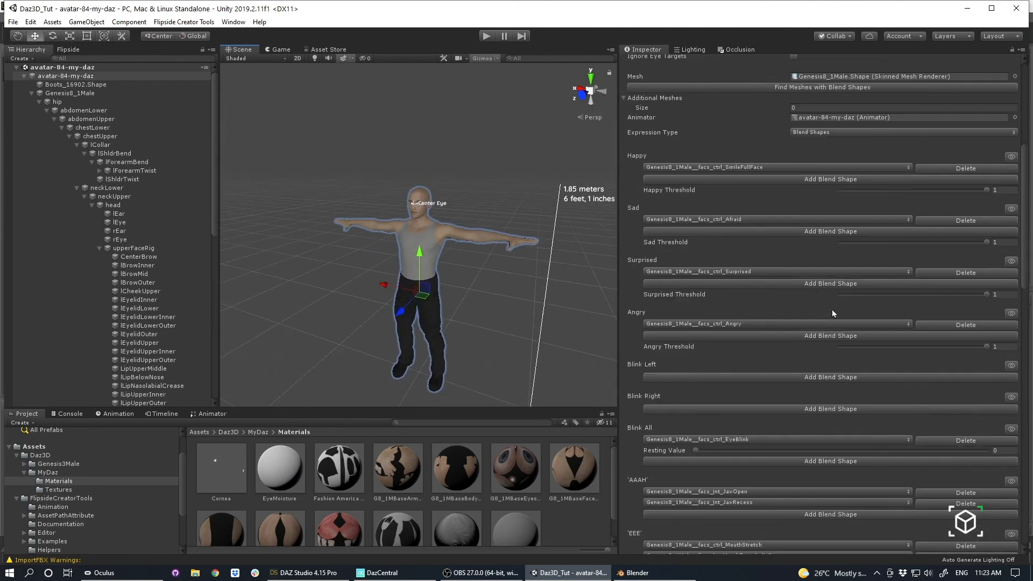